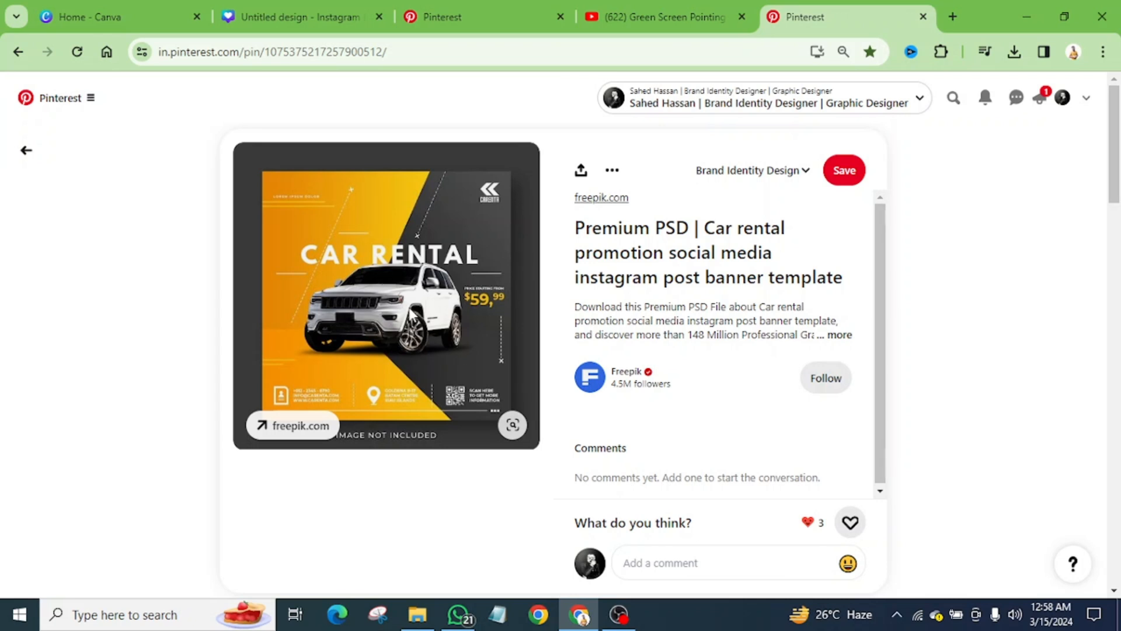
Step: Check the car rental reference on Pinterest, go to the home feed and search for car
click(484, 7)
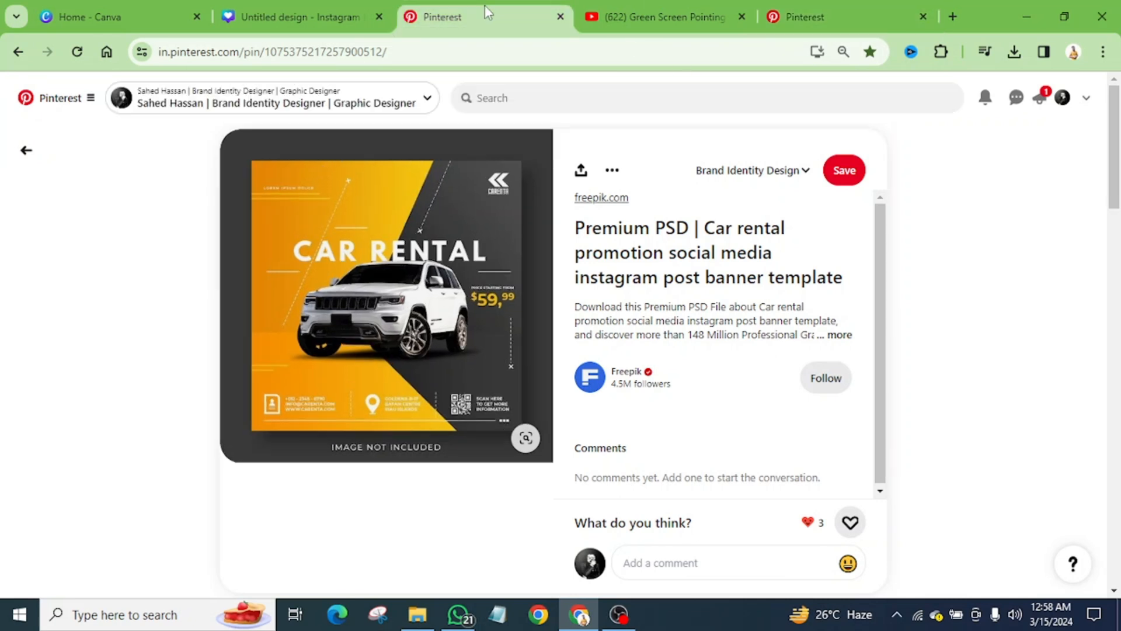
click(876, 19)
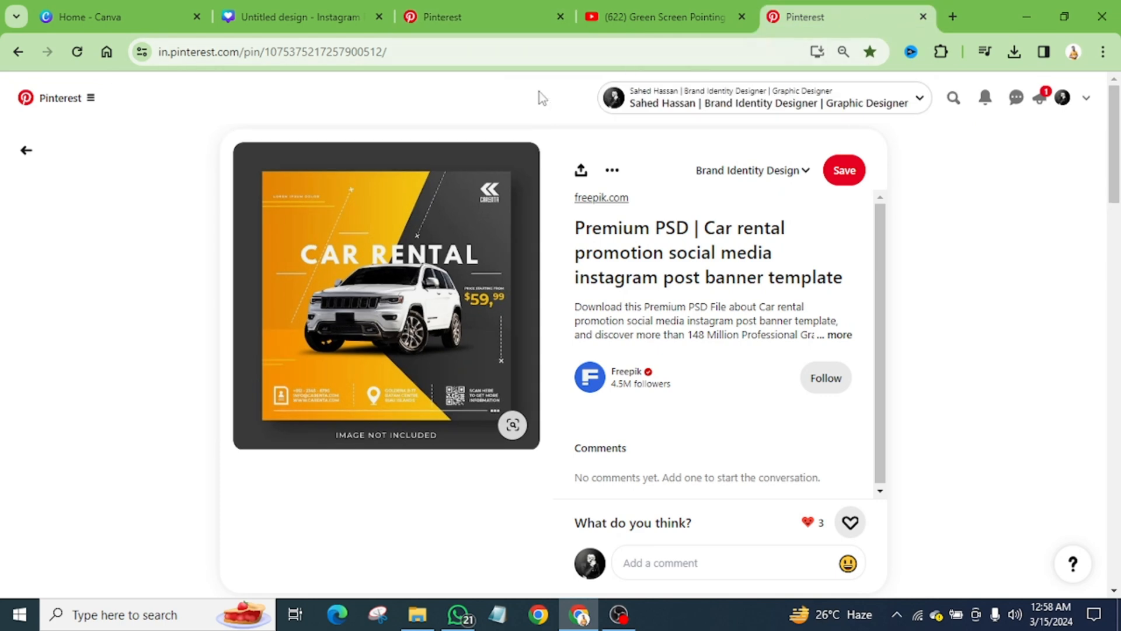
click(61, 105)
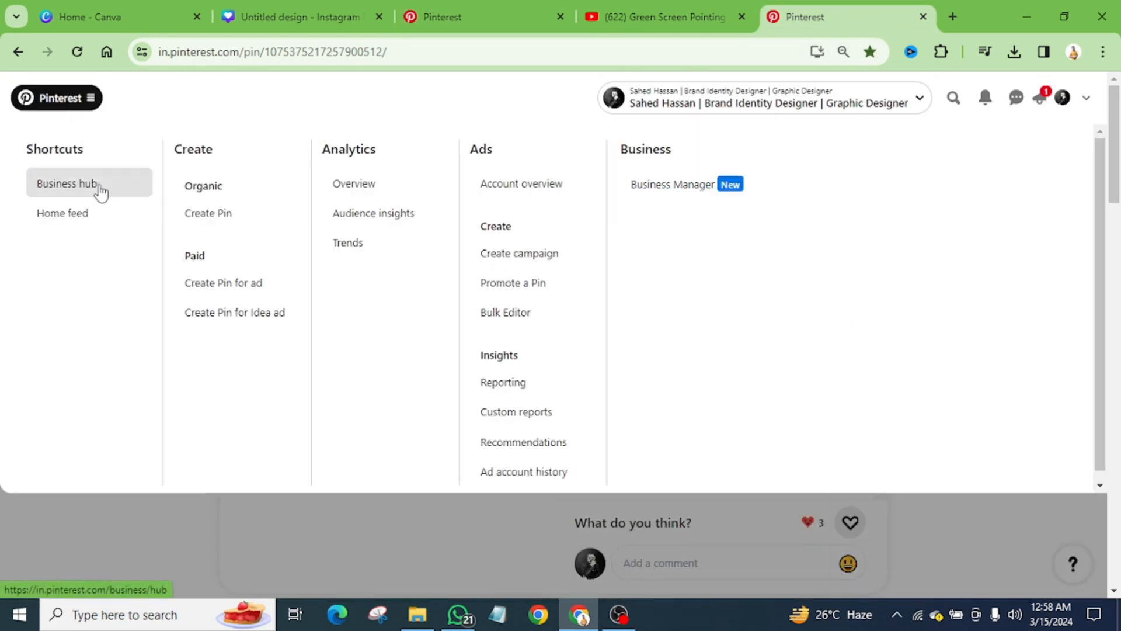
click(77, 232)
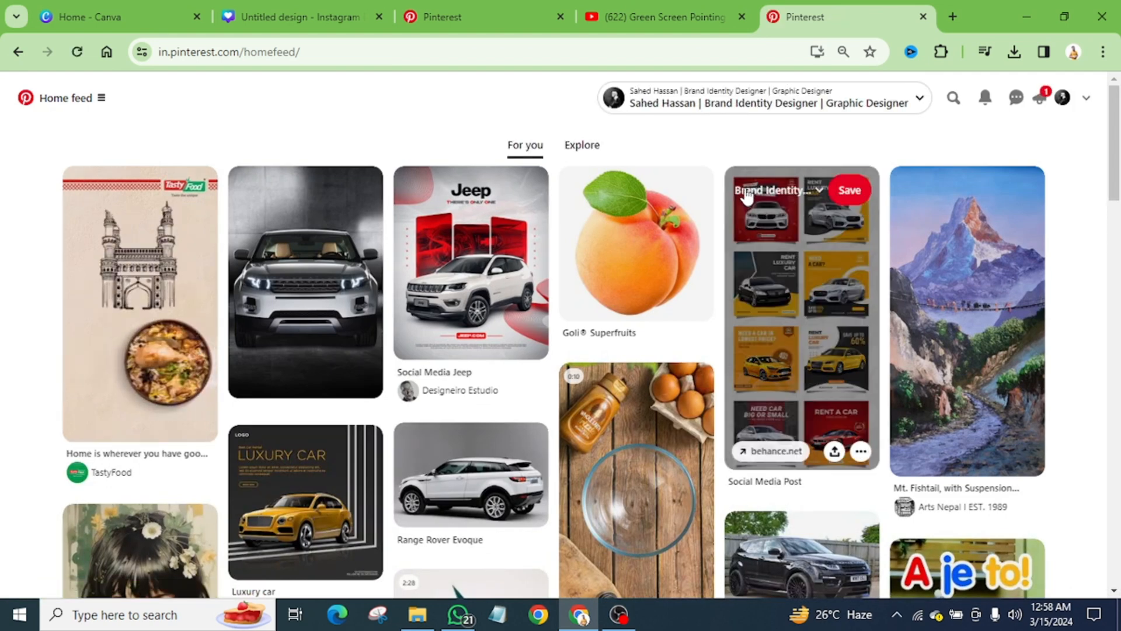
click(953, 98)
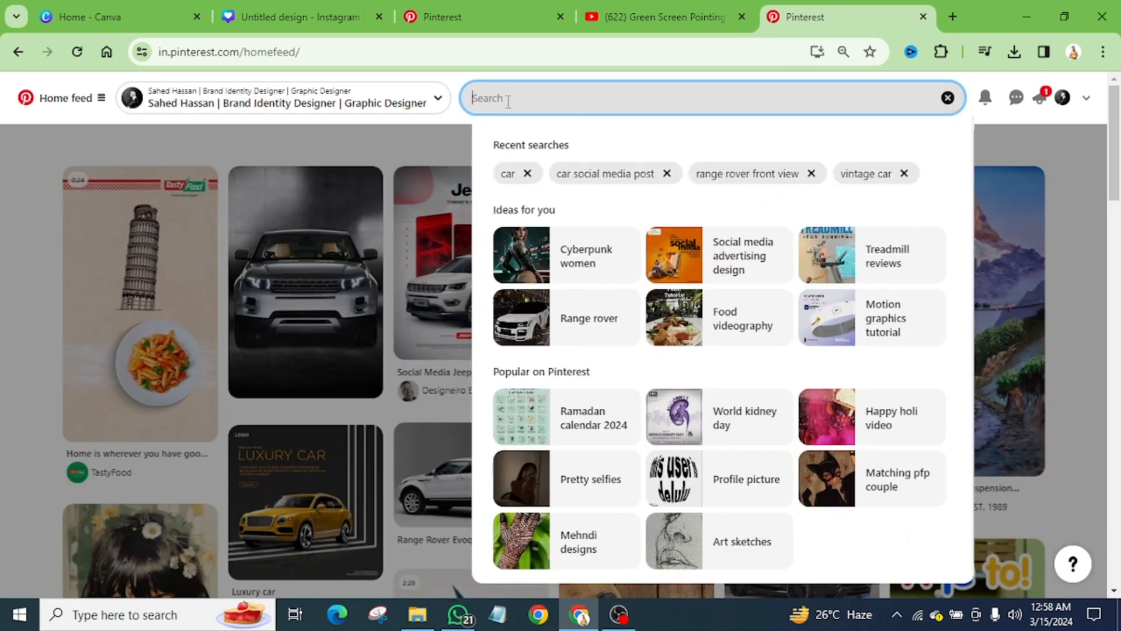
click(508, 174)
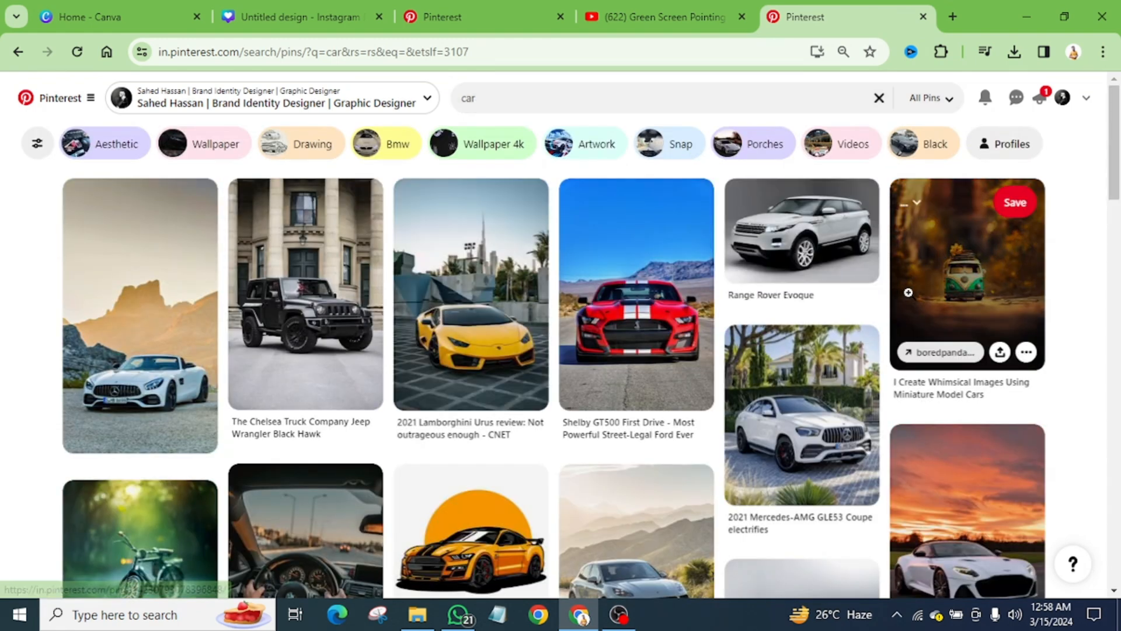
Step: Browse the car results, view the Best Car for Rent Today banner, and open the black Jeep Wrangler Black Hawk pin
scroll(862, 358, down, 3)
scroll(862, 358, down, 2)
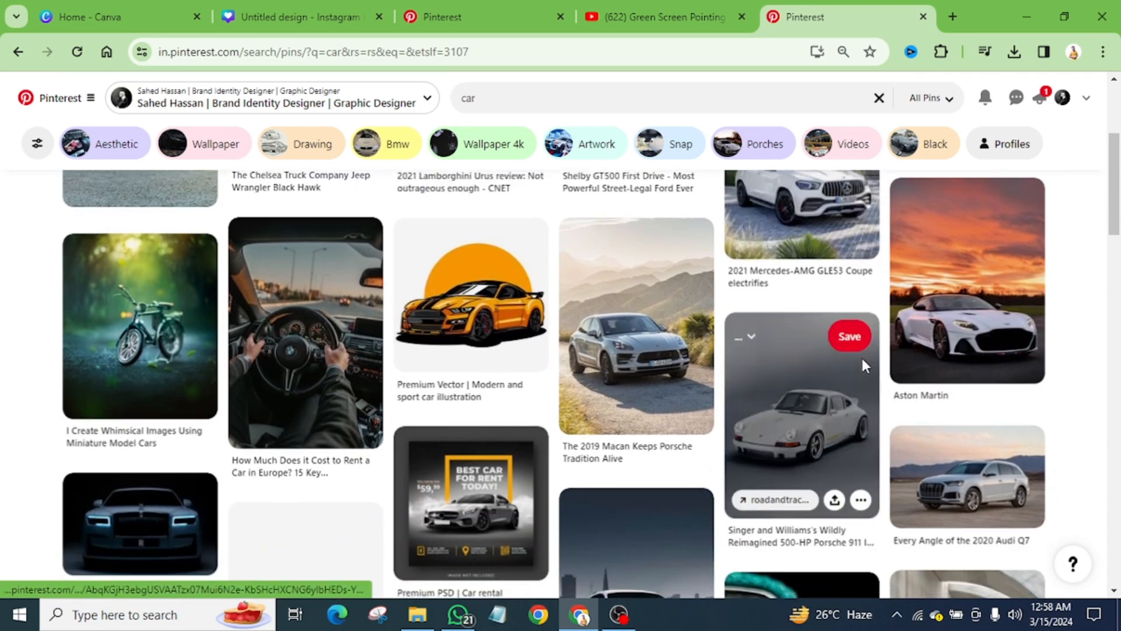
scroll(860, 355, down, 2)
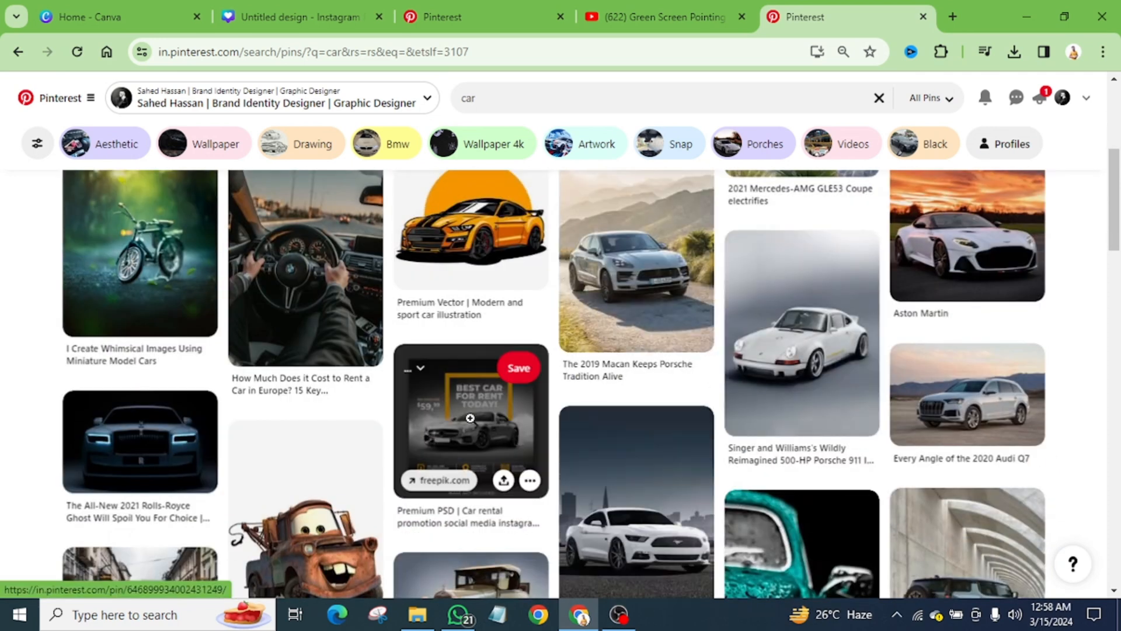
click(504, 419)
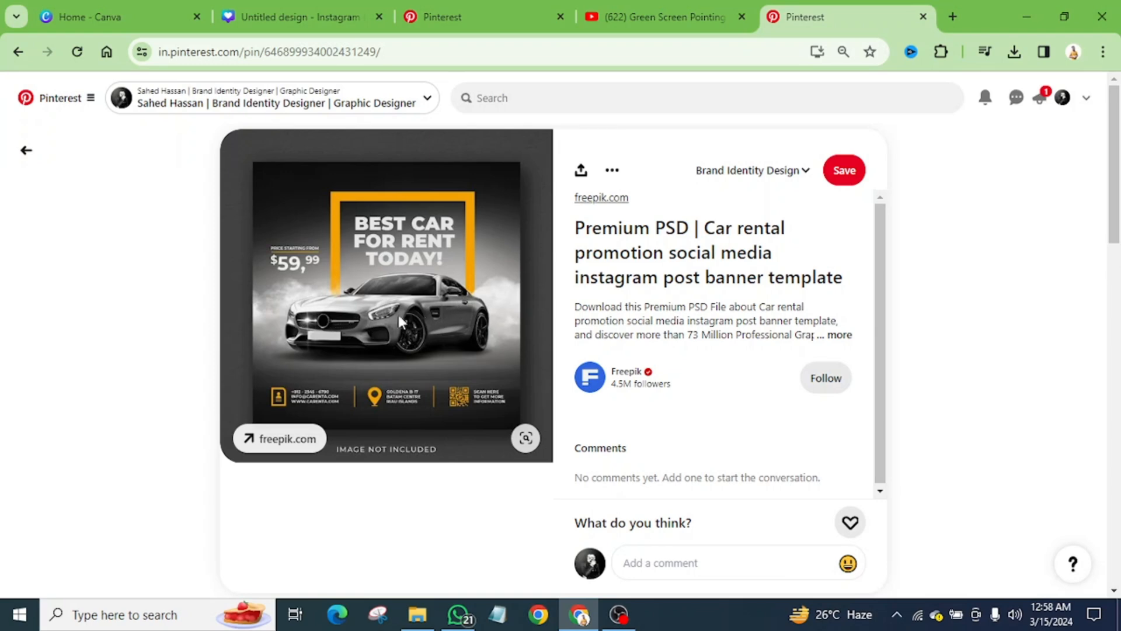
click(24, 150)
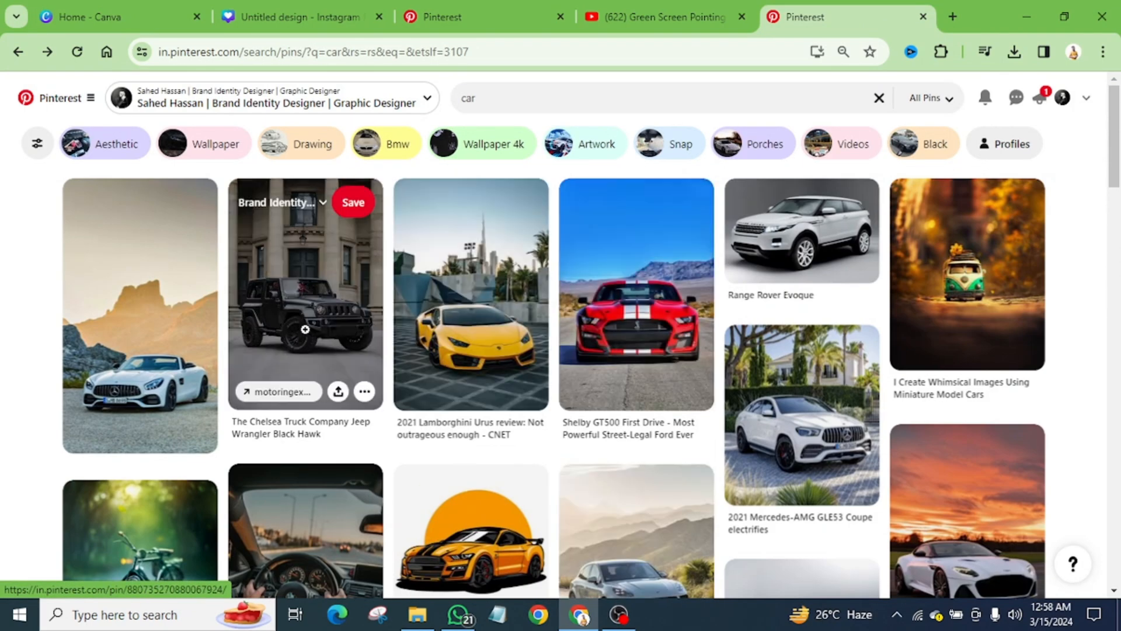
click(308, 336)
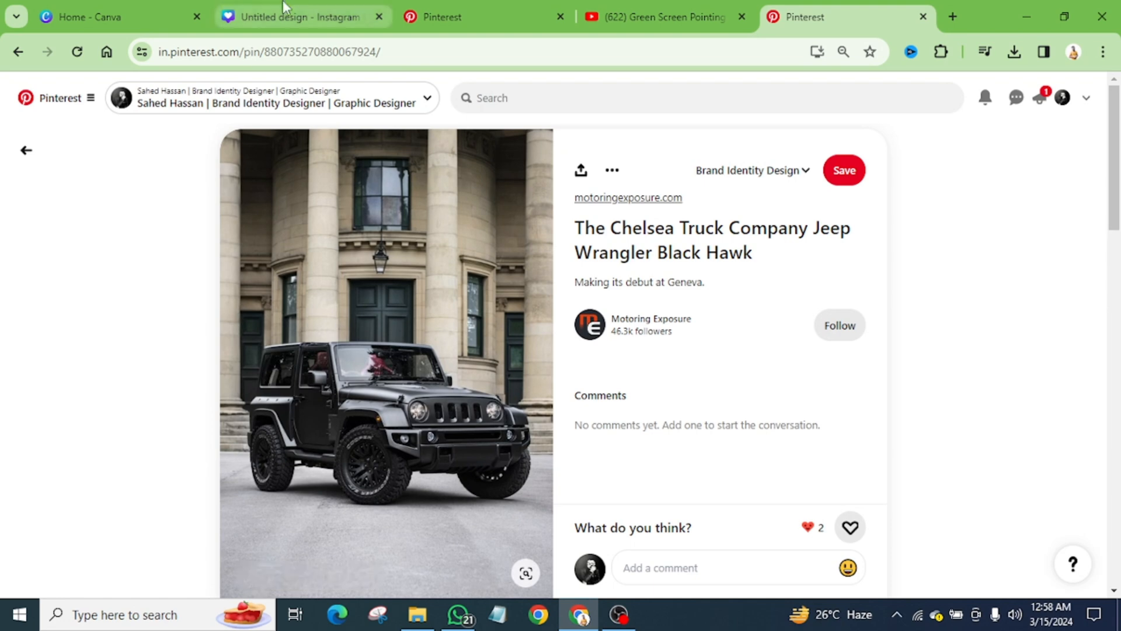
Step: Switch to Canva, view the Instagram Post (Square) option for new designs, and go to the blank Instagram post design
click(83, 13)
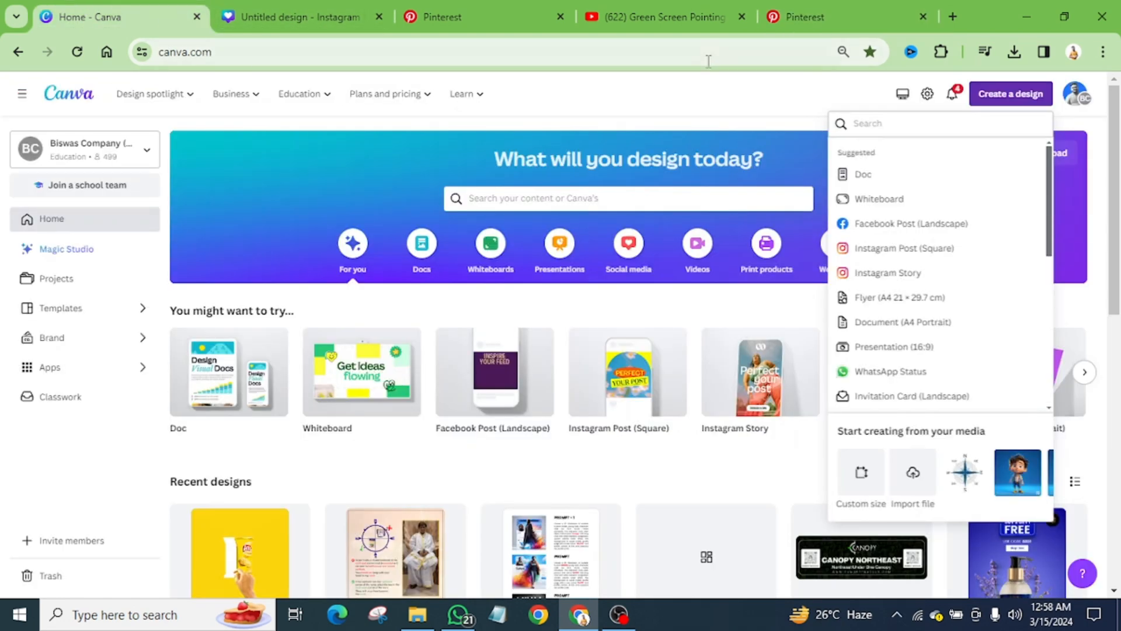
click(720, 98)
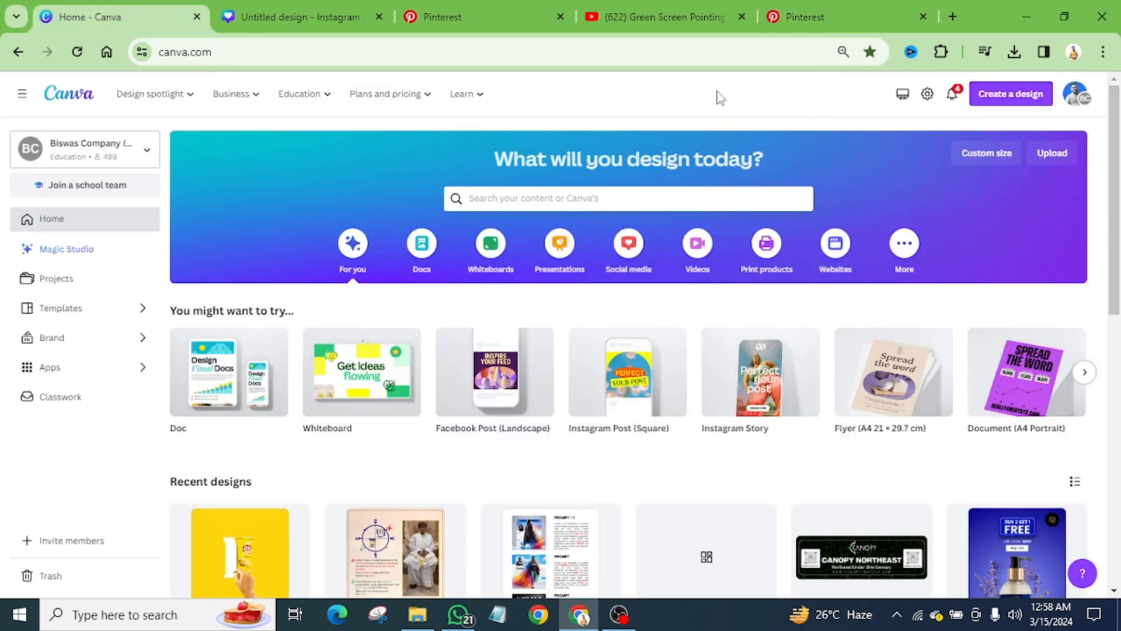
click(996, 100)
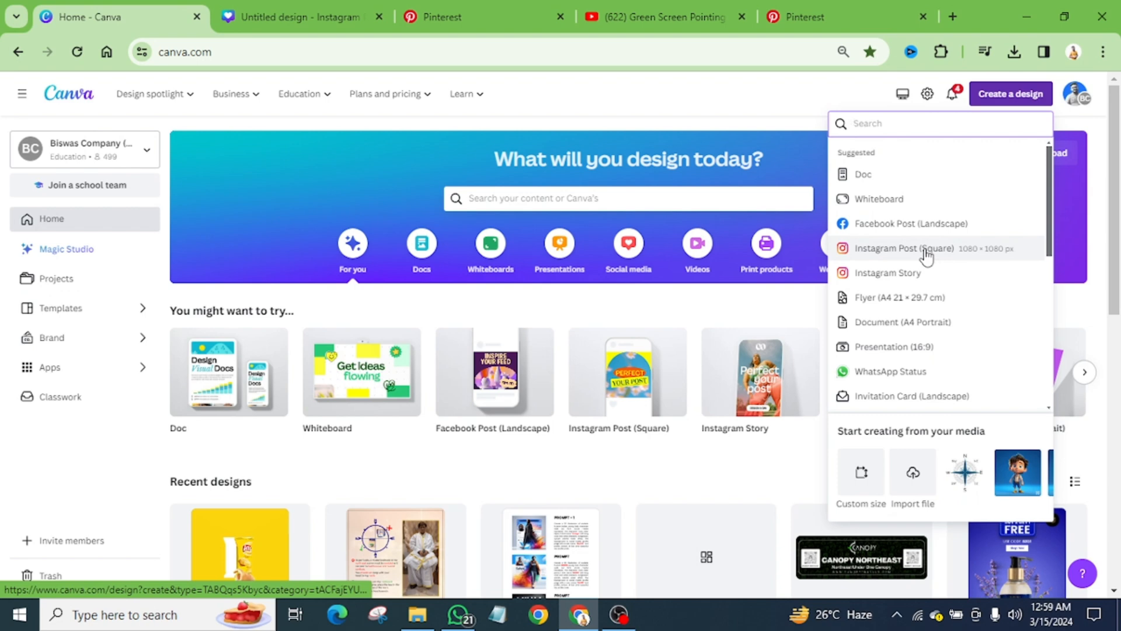
click(280, 16)
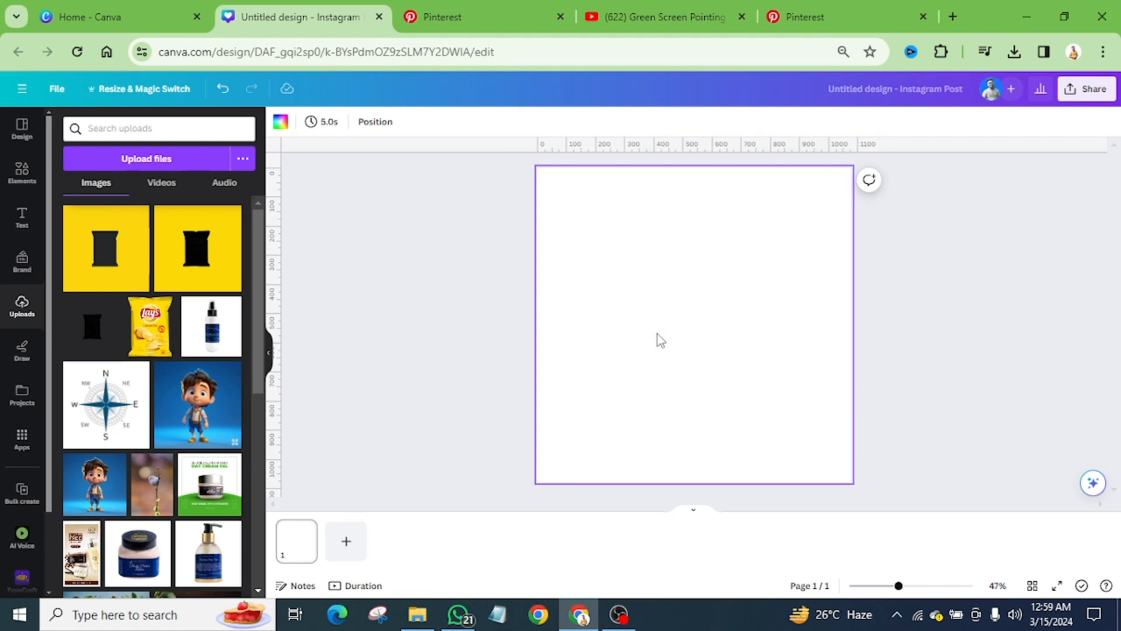
Step: Show the image-saving options for the Jeep photo on Pinterest and return to the blank Canva design
click(833, 16)
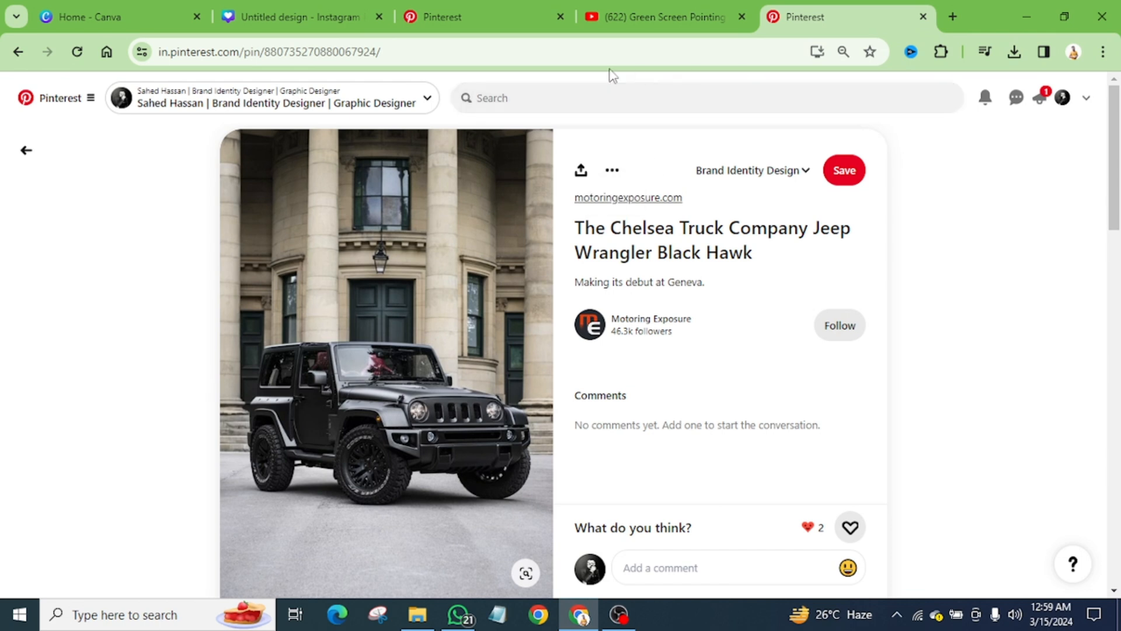
right_click(437, 251)
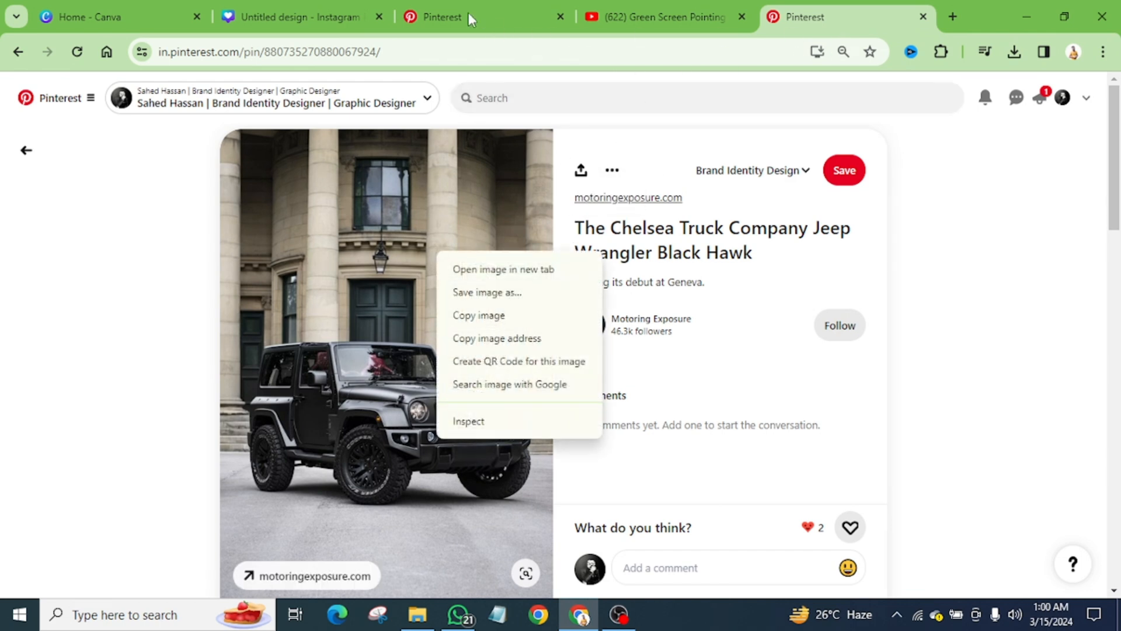
click(305, 17)
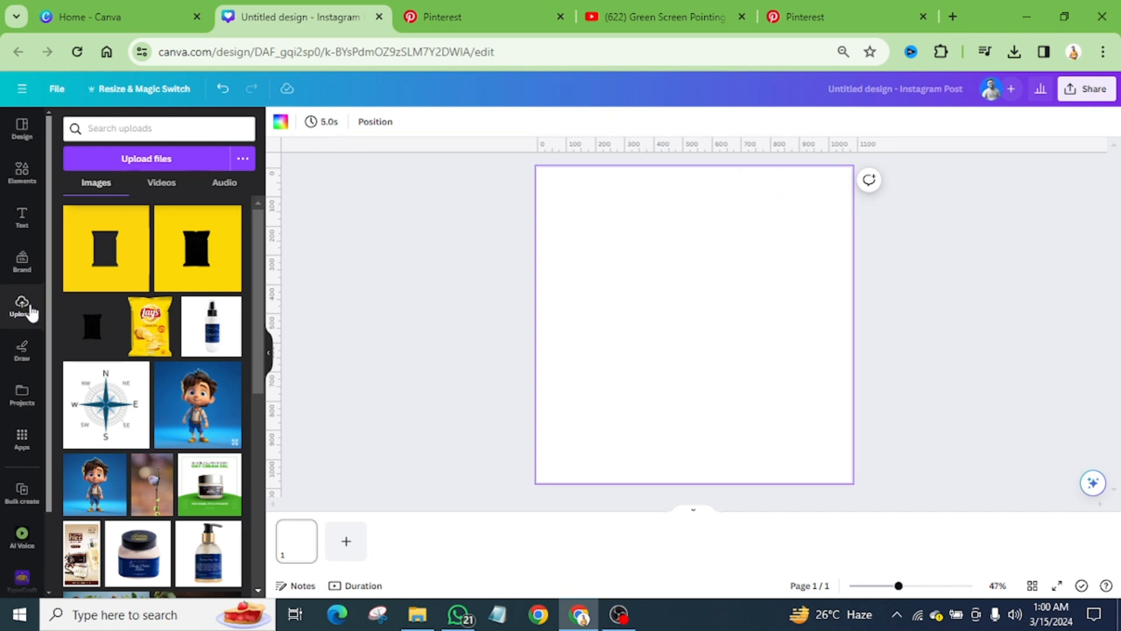
Step: Upload The Chelsea Truck Company Jeep Wrangler Black Hawk image from the car design folder in Downloads and add it to the page
click(156, 161)
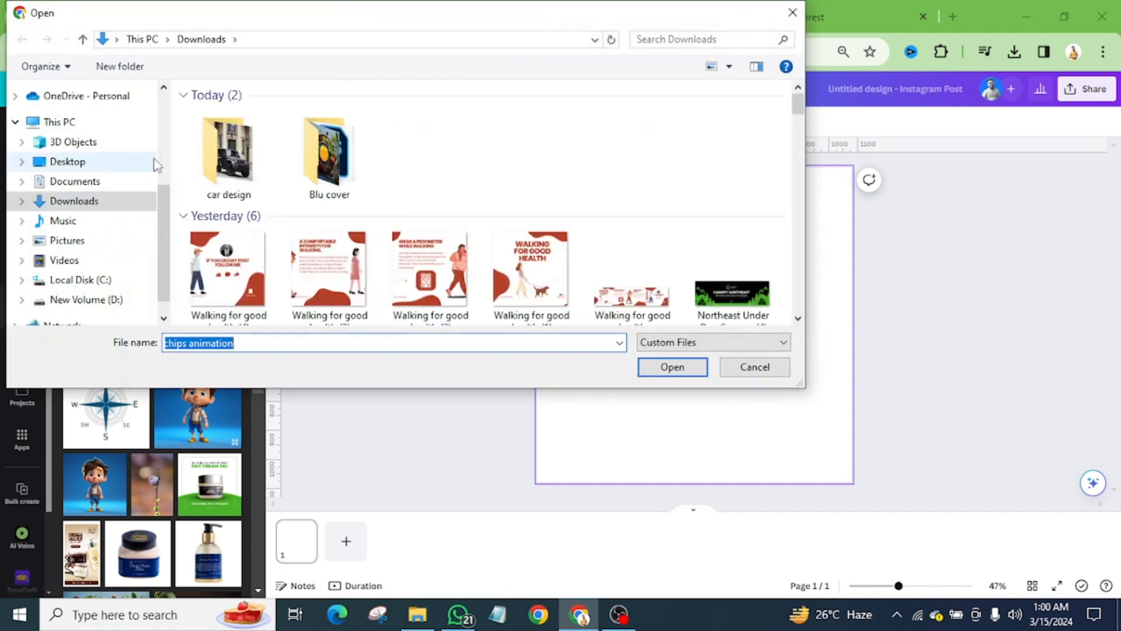
double_click(228, 151)
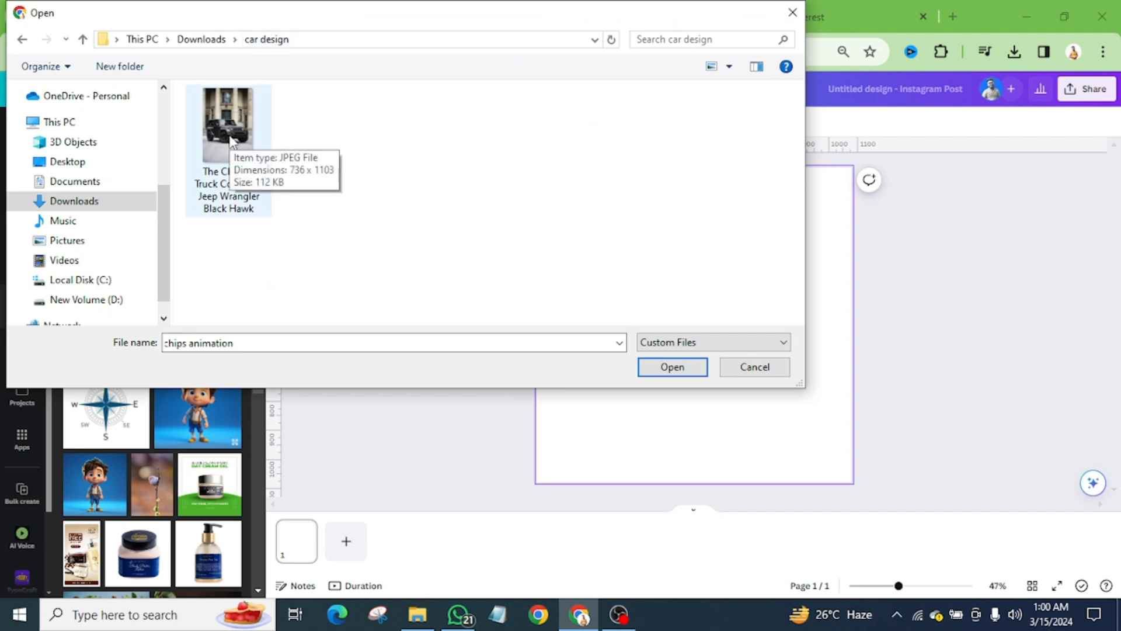
click(231, 143)
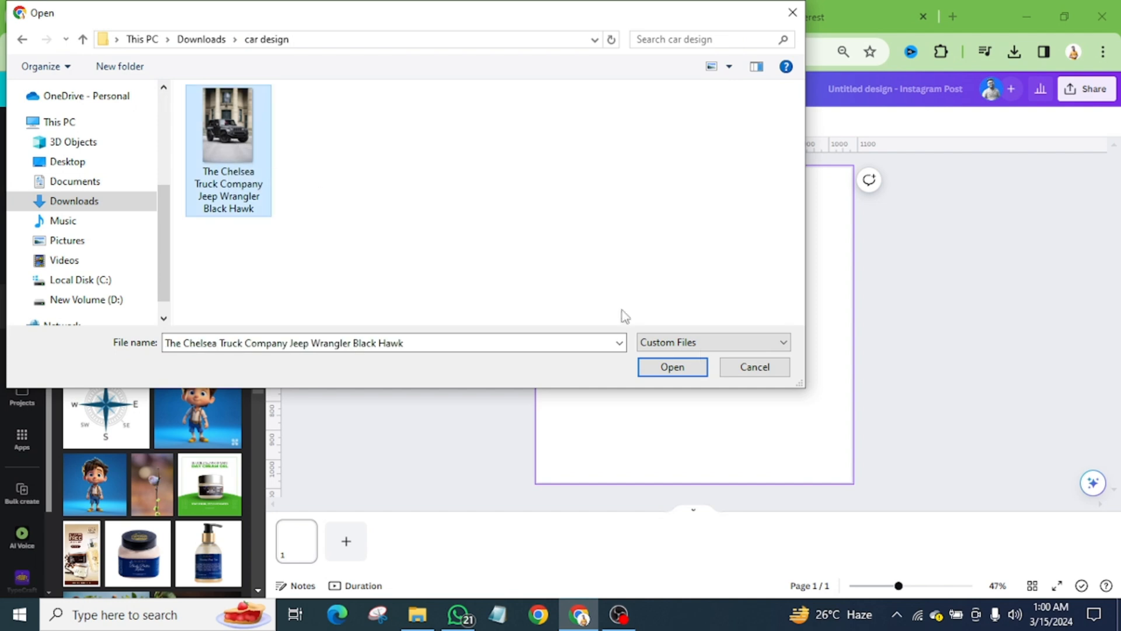
click(689, 374)
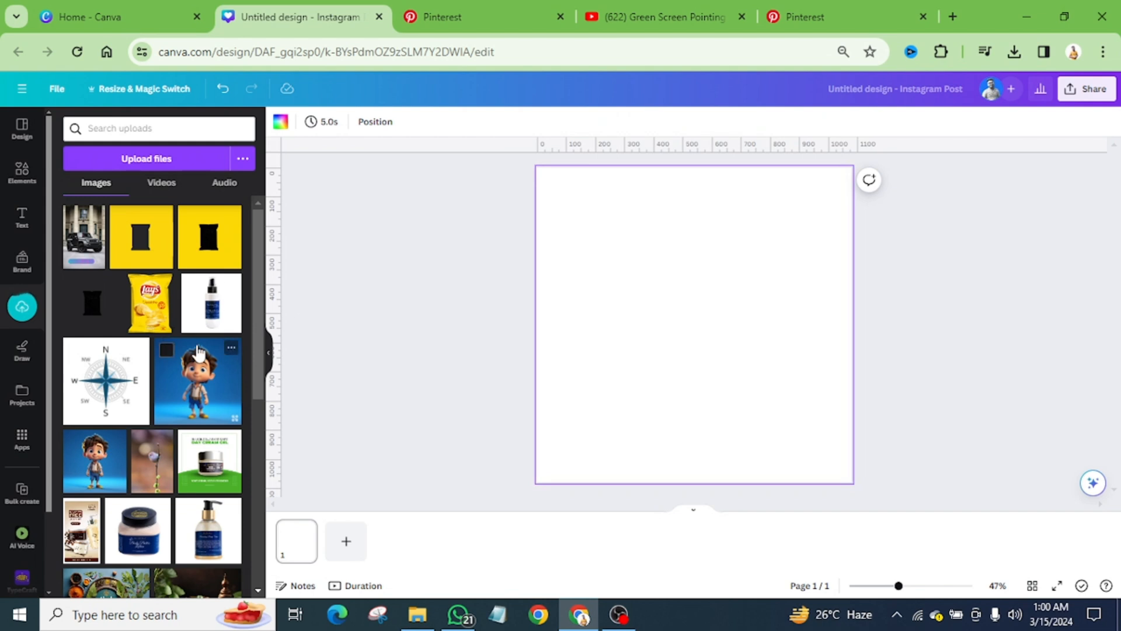
click(94, 248)
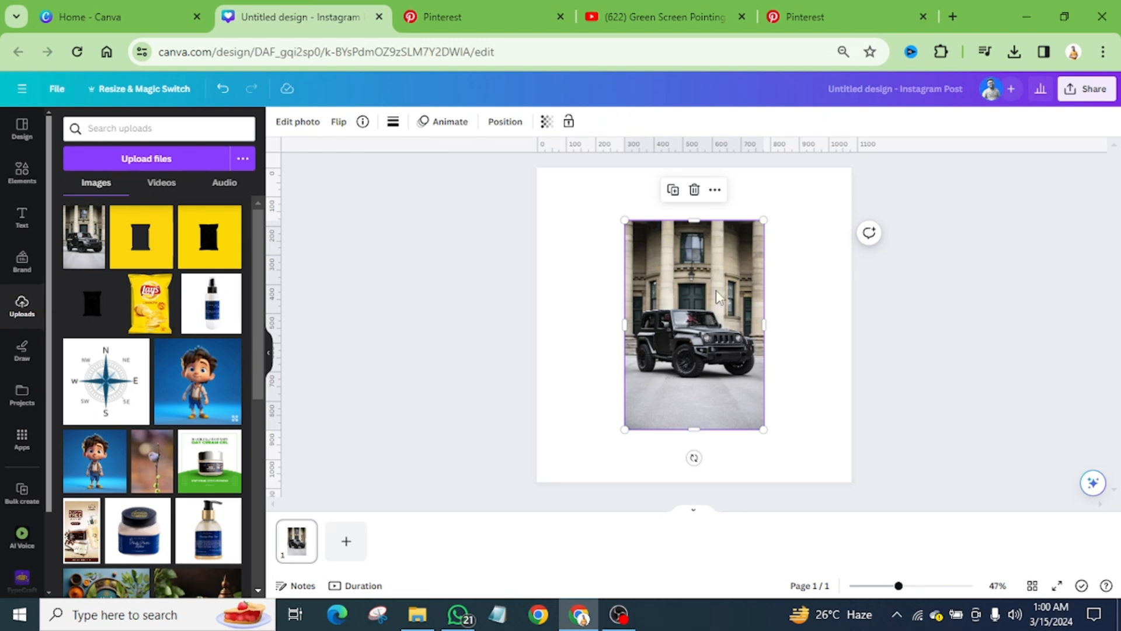
Step: Remove the Jeep photo's background with BG Remover and crop its empty top, bottom and right margins close to the vehicle
click(299, 122)
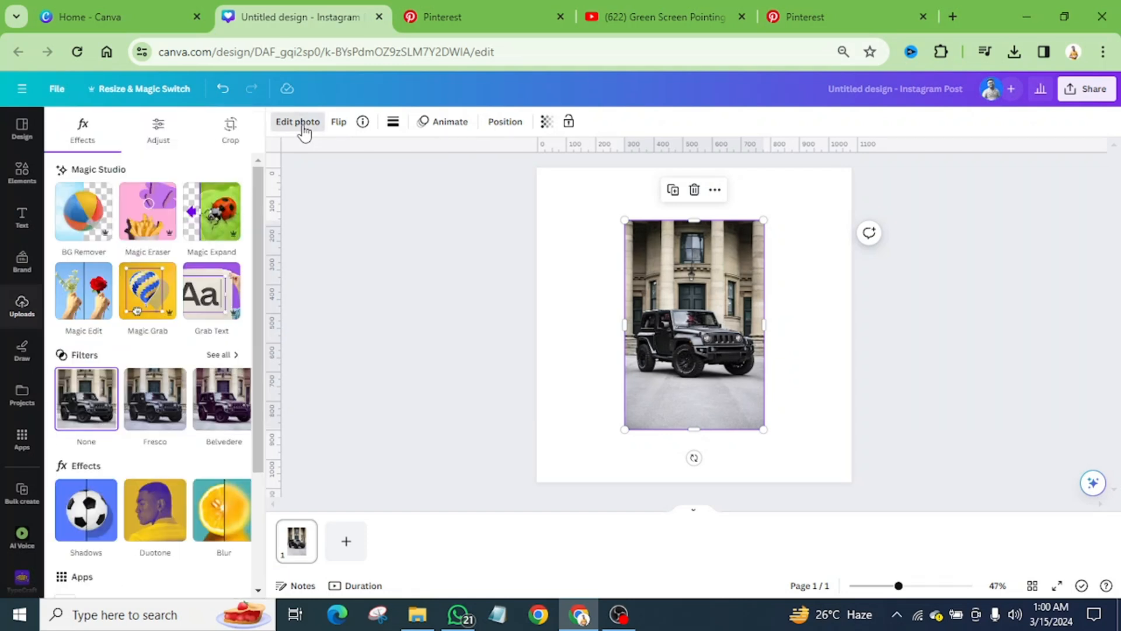
click(88, 220)
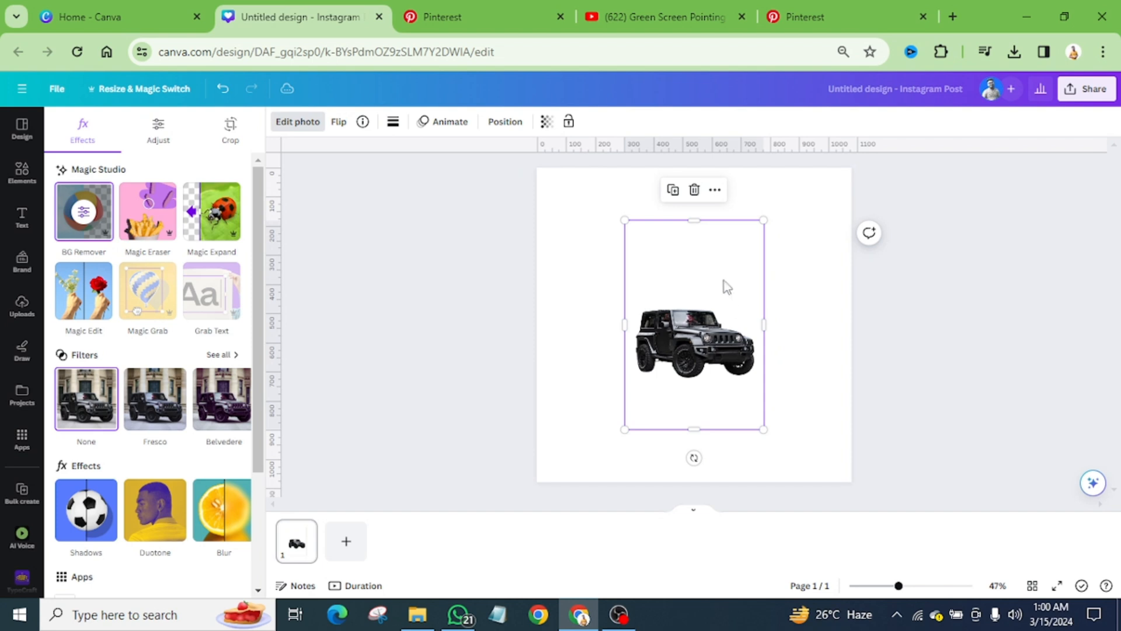
drag(696, 216, 692, 298)
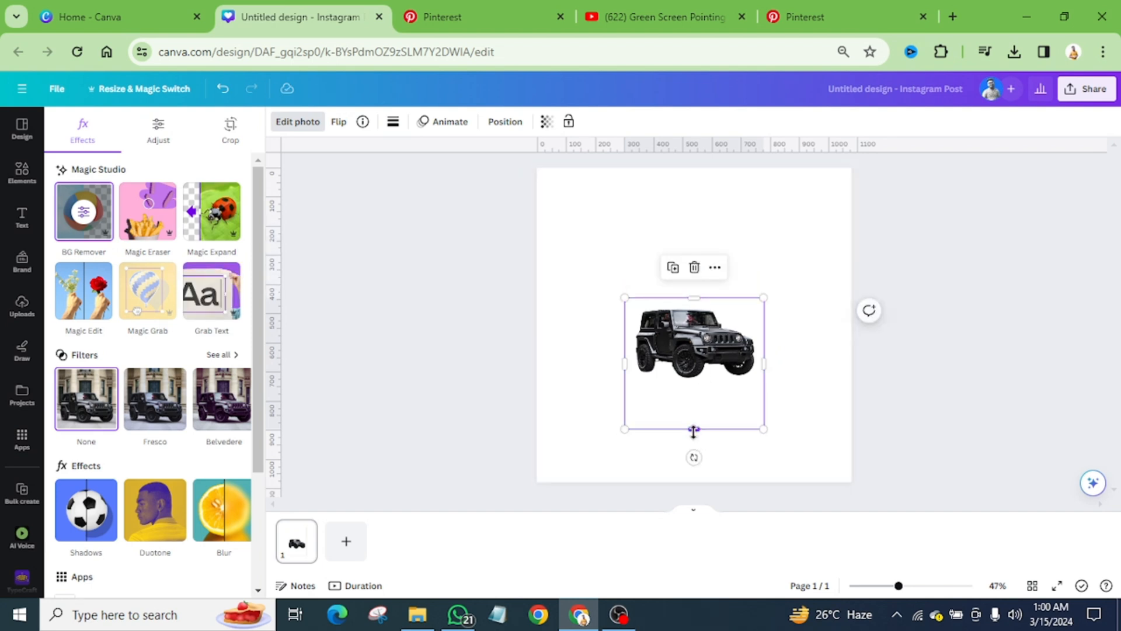
drag(694, 429, 705, 387)
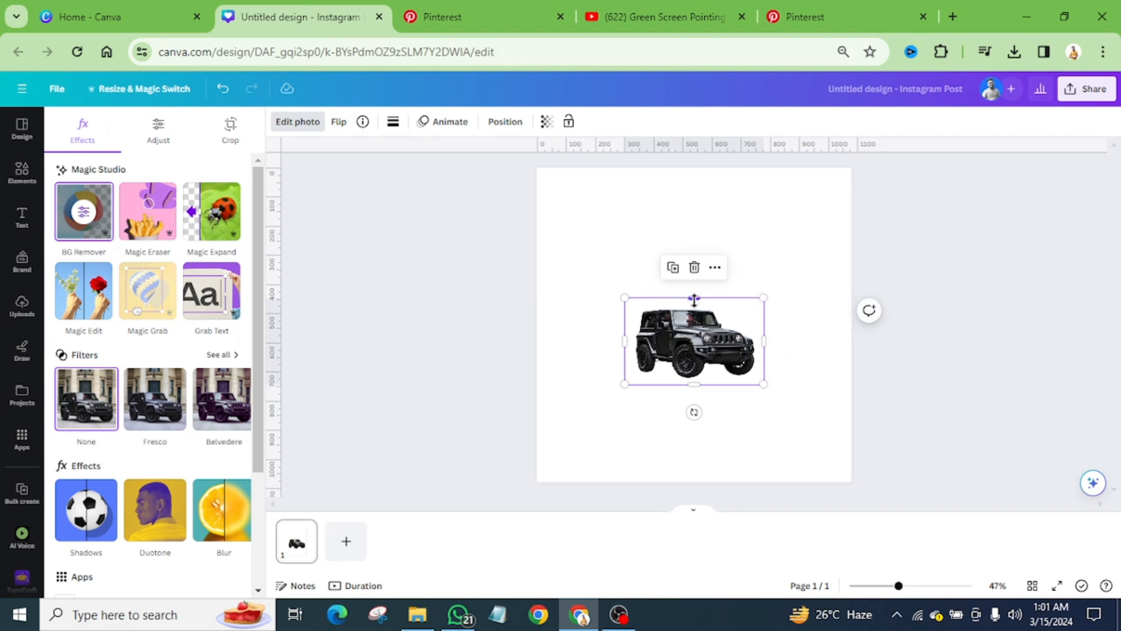
drag(699, 299, 686, 303)
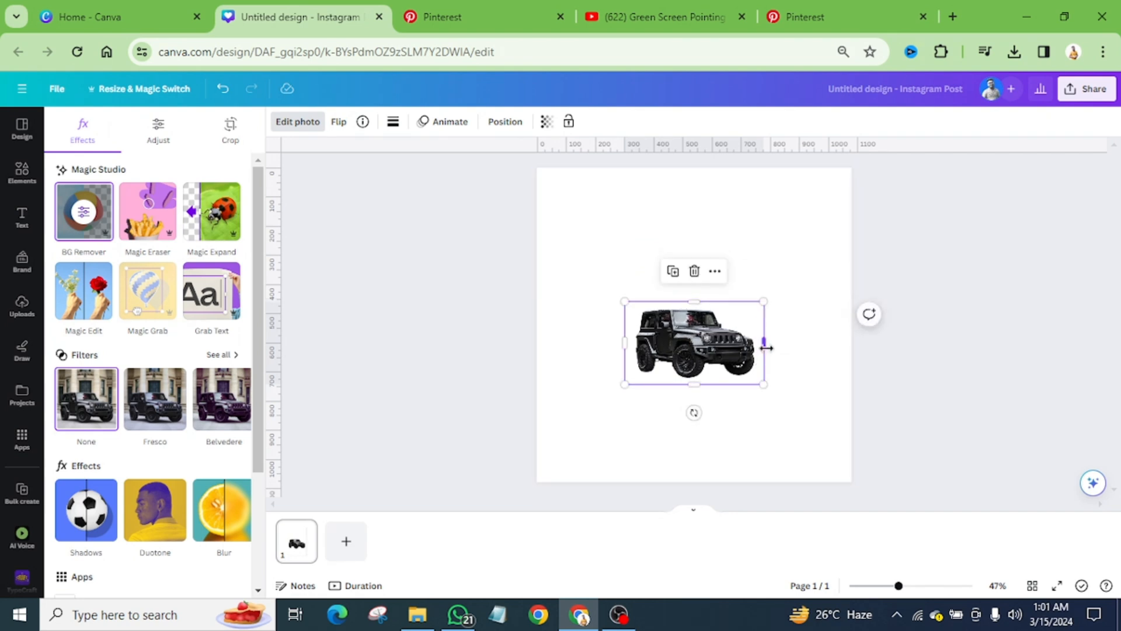
mouse_move(764, 343)
mouse_down()
mouse_move(756, 355)
mouse_move(762, 344)
mouse_up()
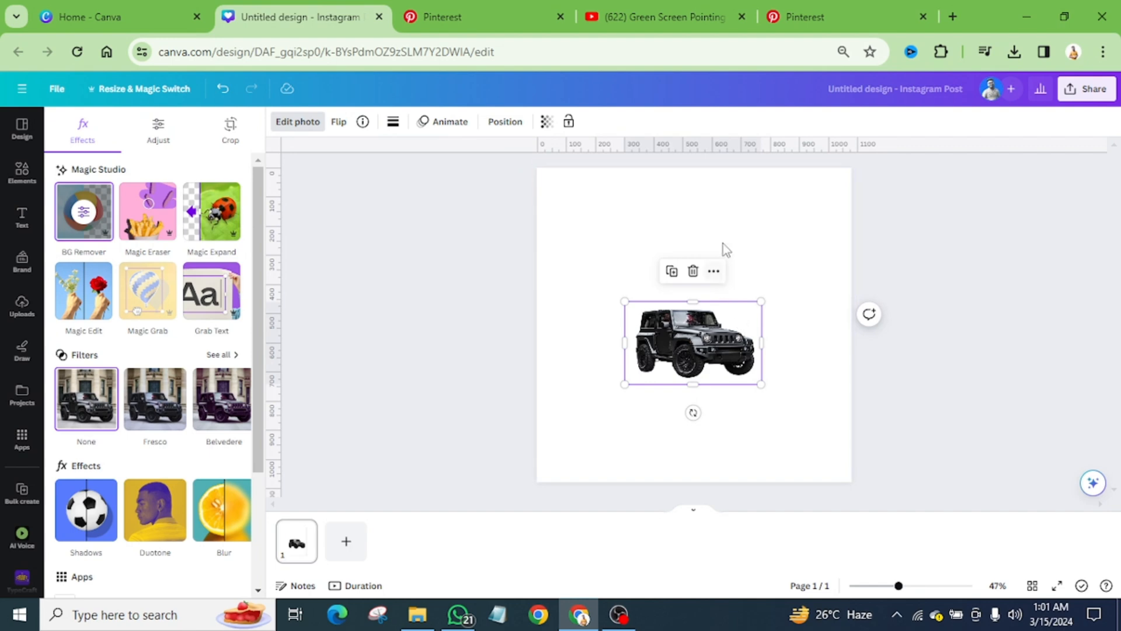
Step: Flip the Jeep horizontally and enlarge it to about 670 px wide, comparing it with the car rental reference on Pinterest
click(491, 16)
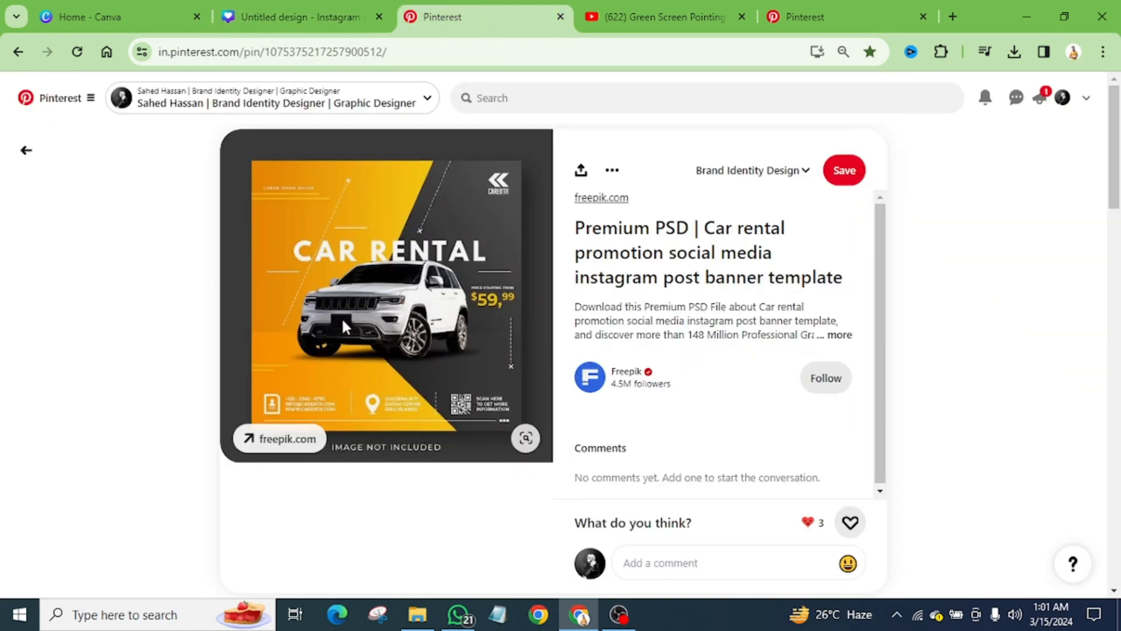
click(318, 16)
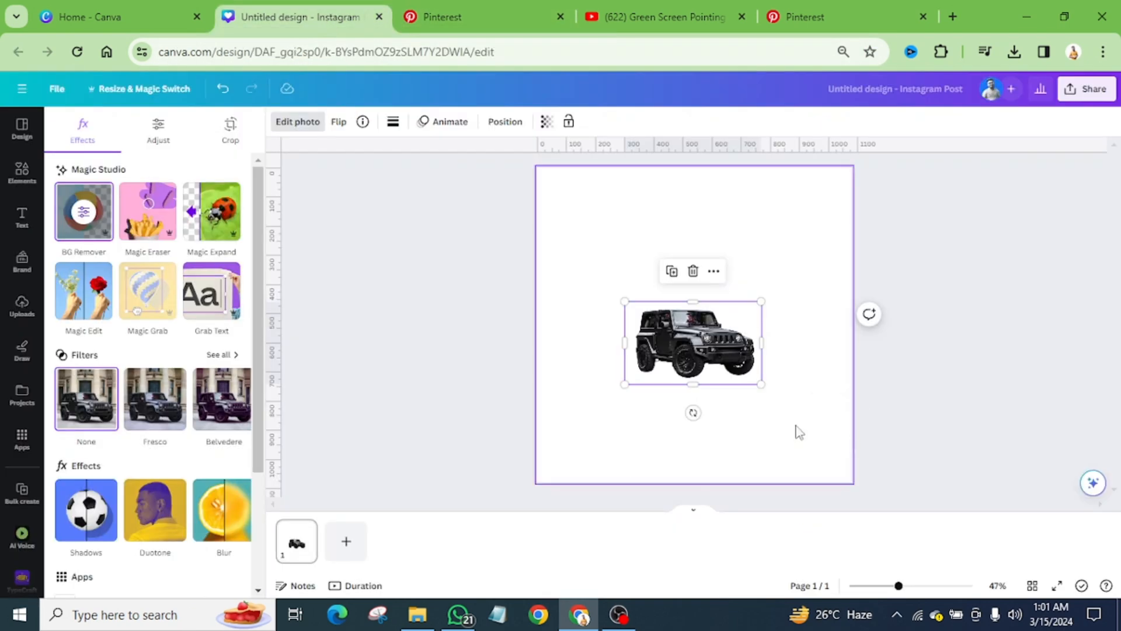
click(339, 122)
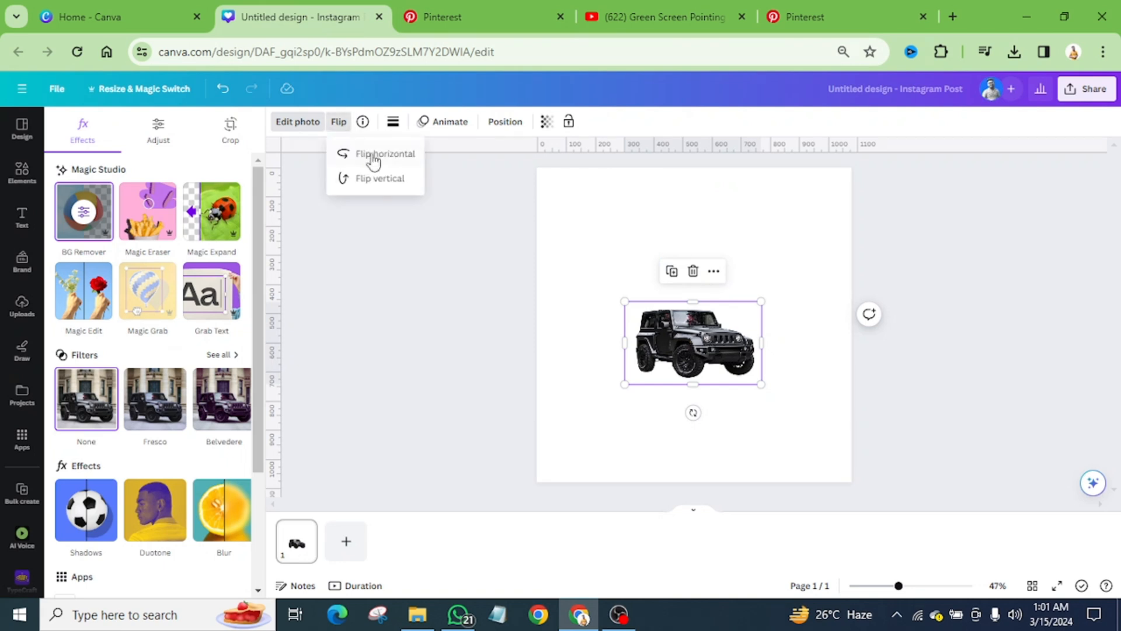
click(374, 158)
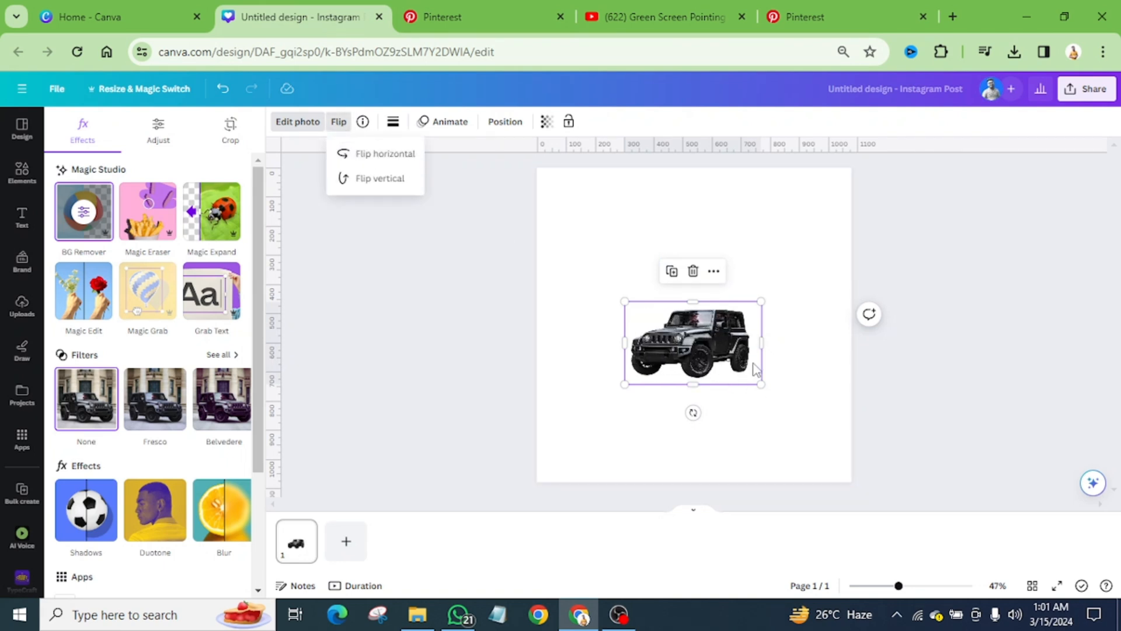
mouse_move(761, 302)
mouse_down()
mouse_move(821, 266)
mouse_move(749, 306)
mouse_up()
click(473, 12)
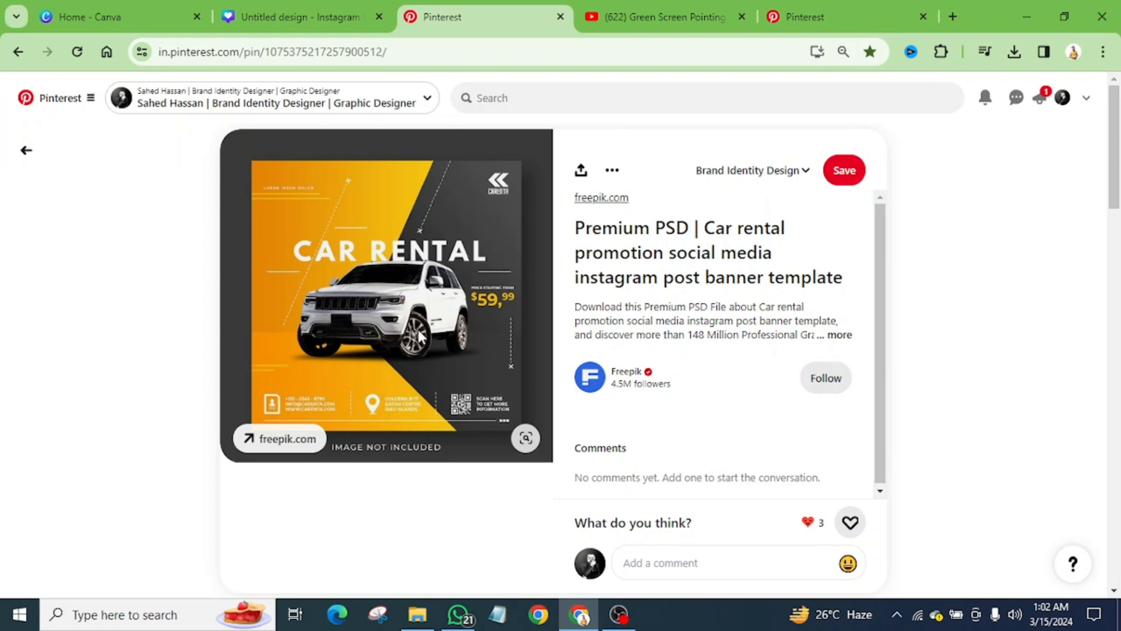
click(303, 17)
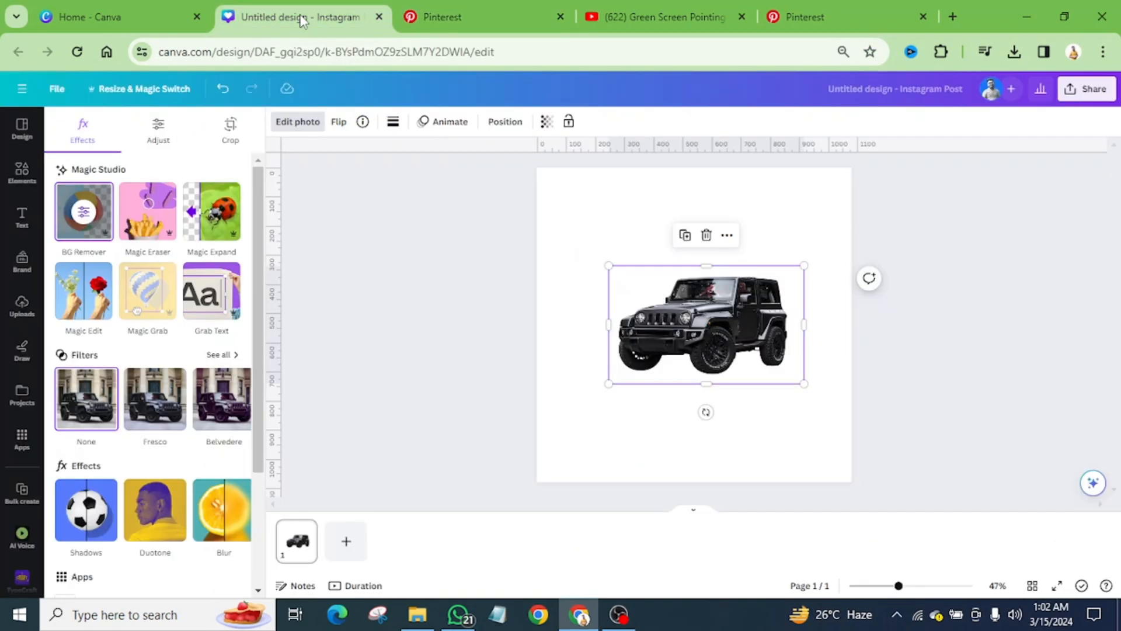
Step: Following the Pinterest layout, add a right-leaning parallelogram and enlarge it to about 891 × 669 px over the page's upper-left area
click(759, 409)
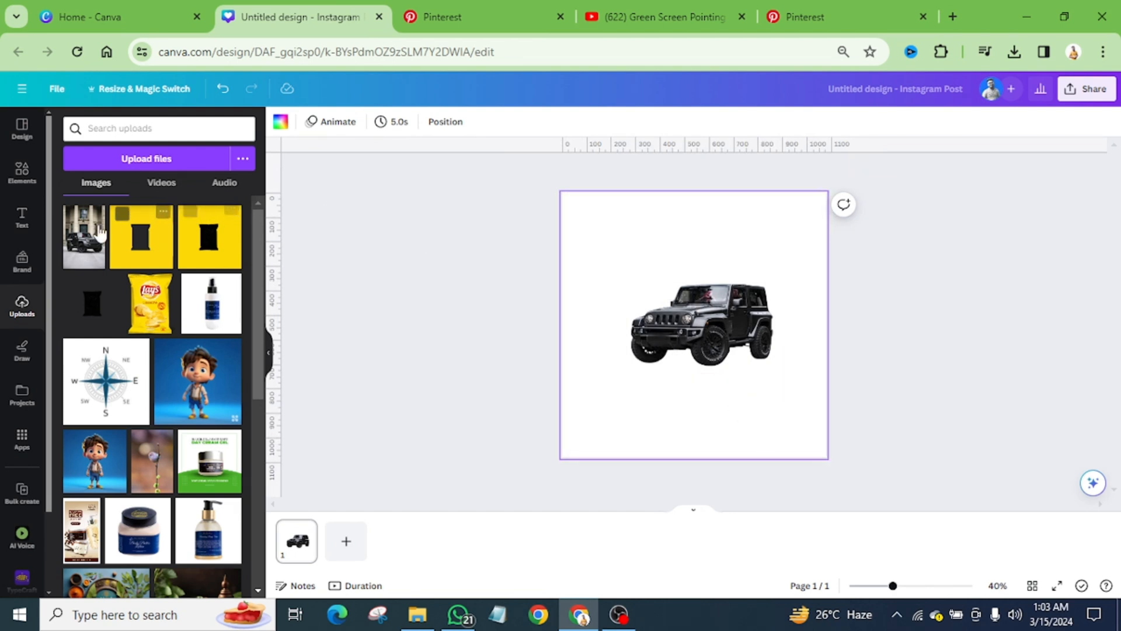
click(21, 172)
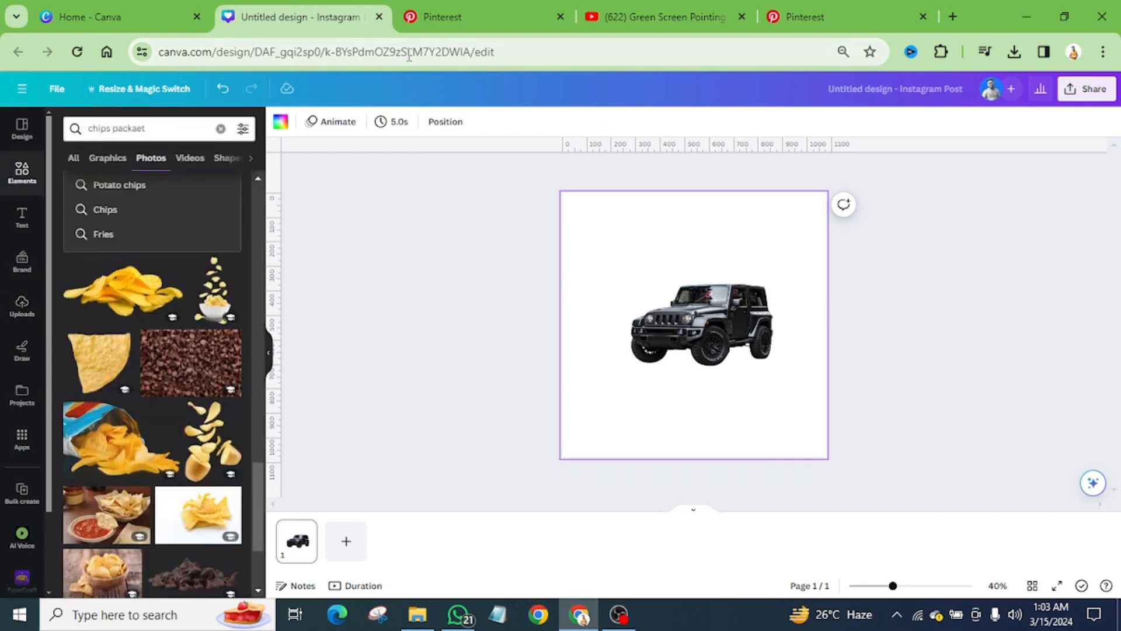
click(497, 16)
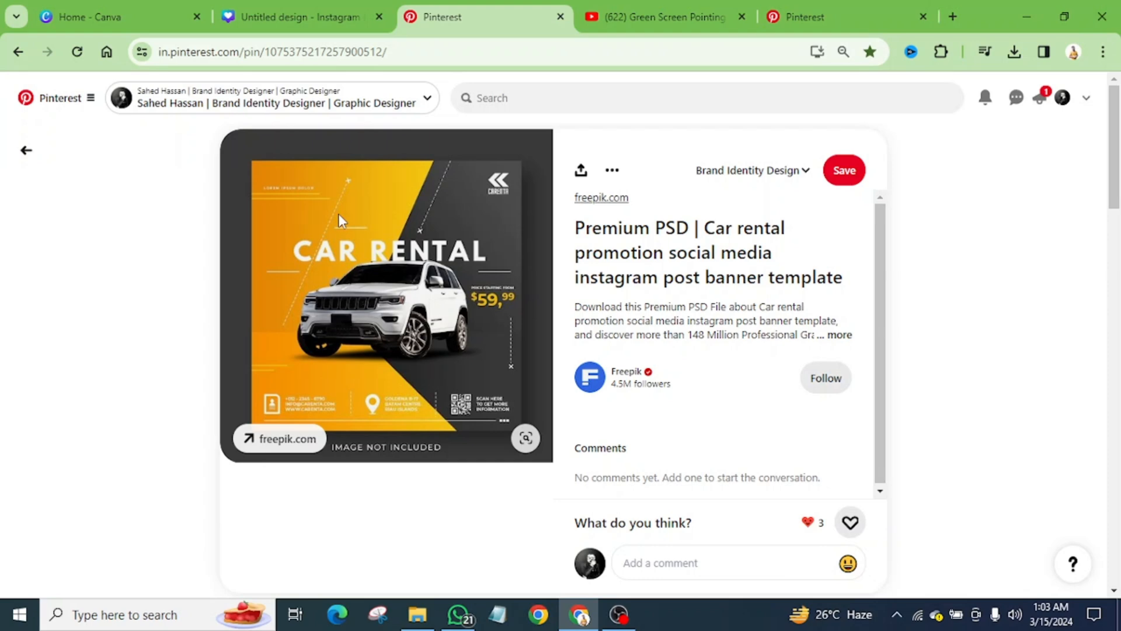
click(286, 18)
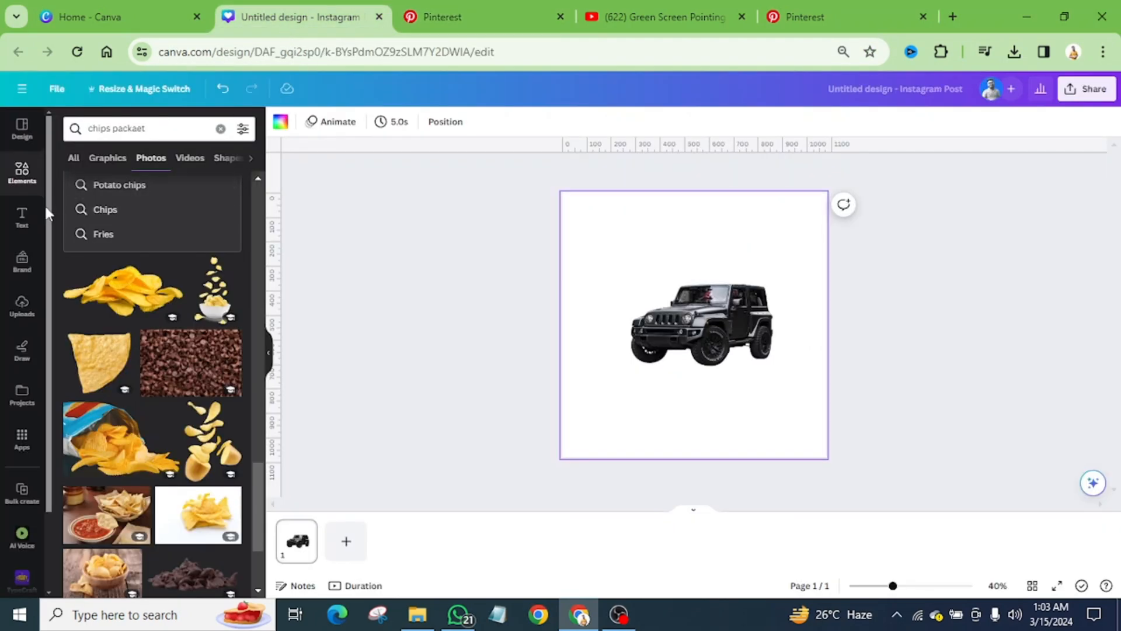
click(16, 182)
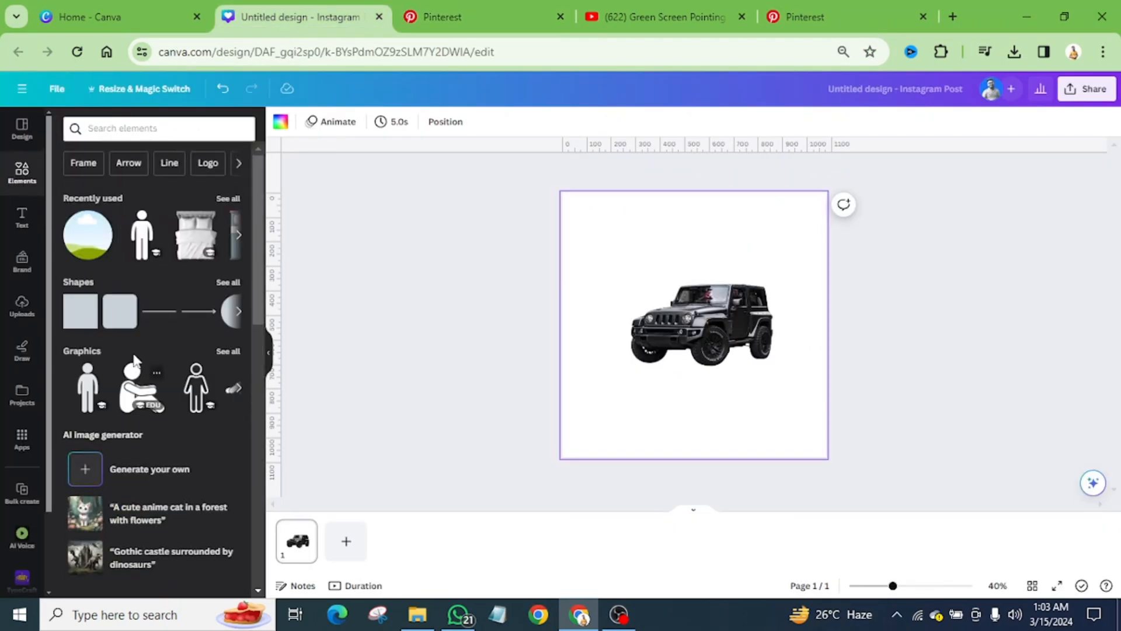
click(228, 282)
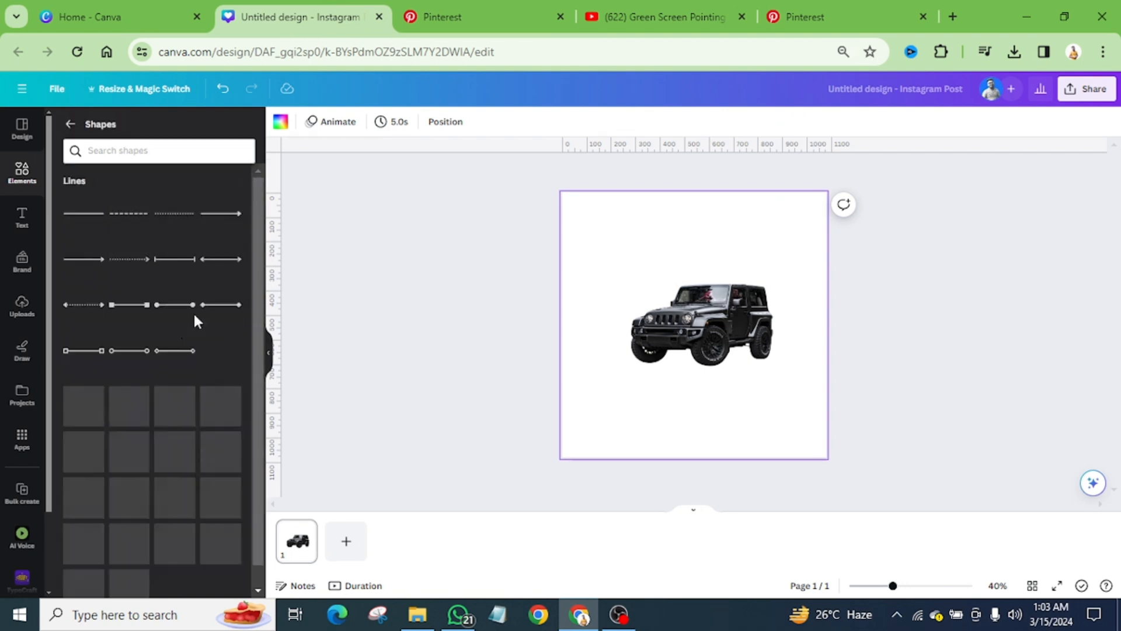
scroll(171, 358, down, 6)
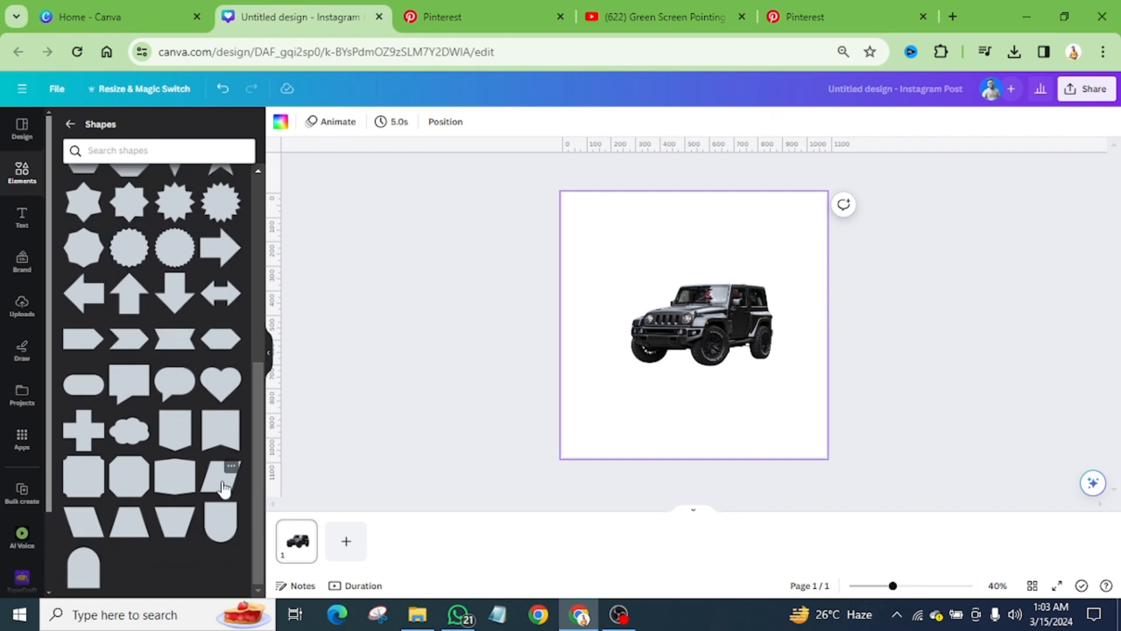
click(223, 487)
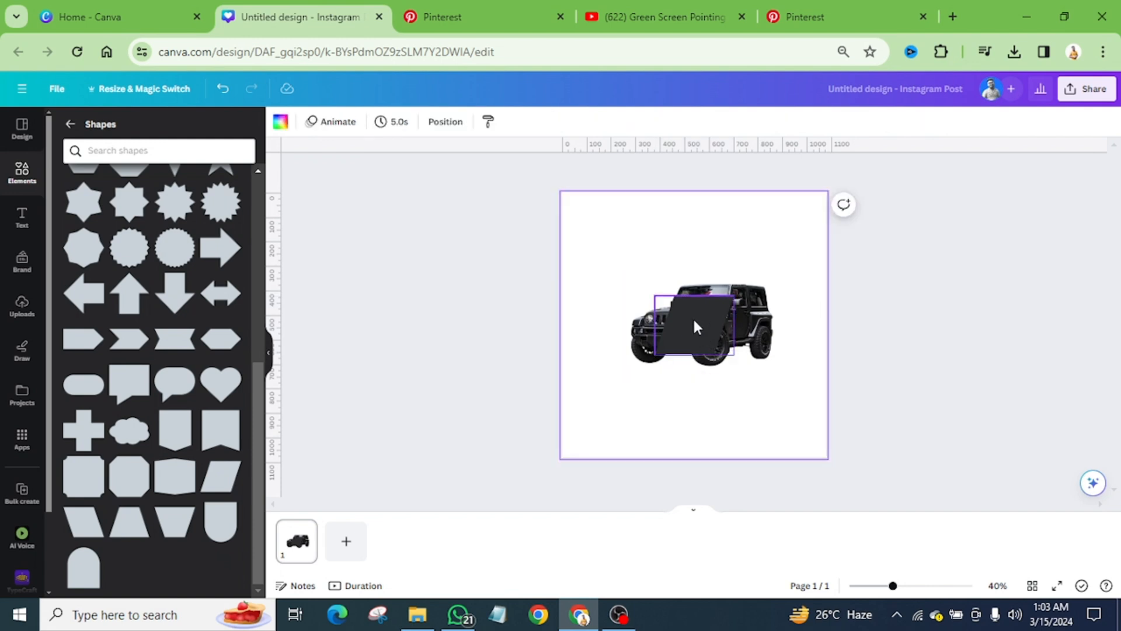
drag(694, 327, 526, 385)
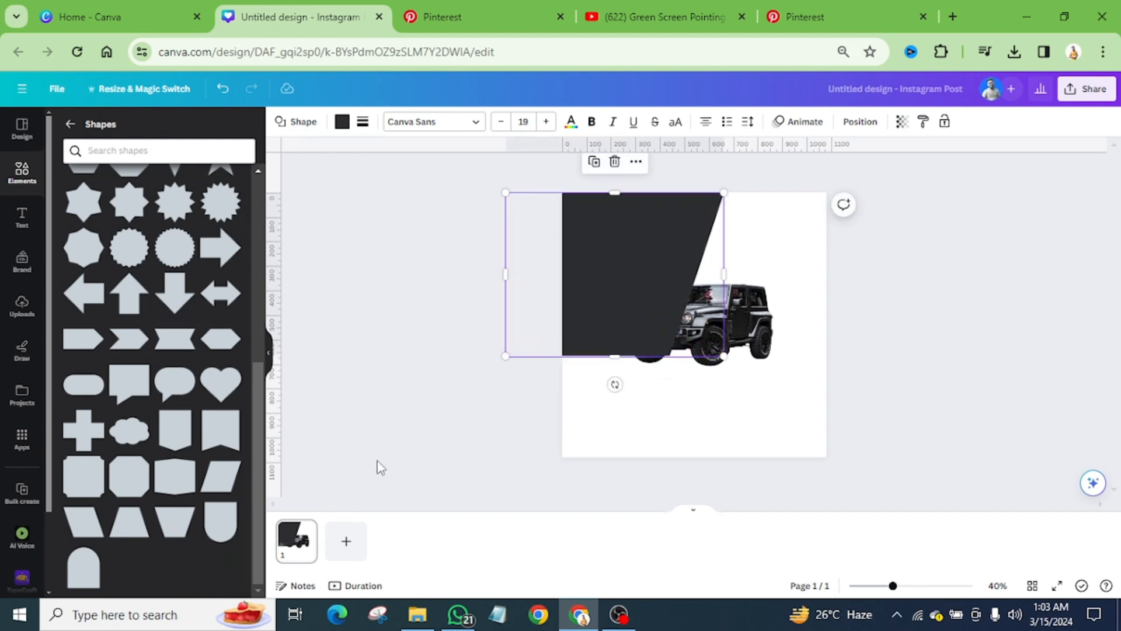
Step: Add a left-leaning parallelogram, enlarge it and place it over the page's lower-left area, its right side aligned with the upper shape
click(660, 403)
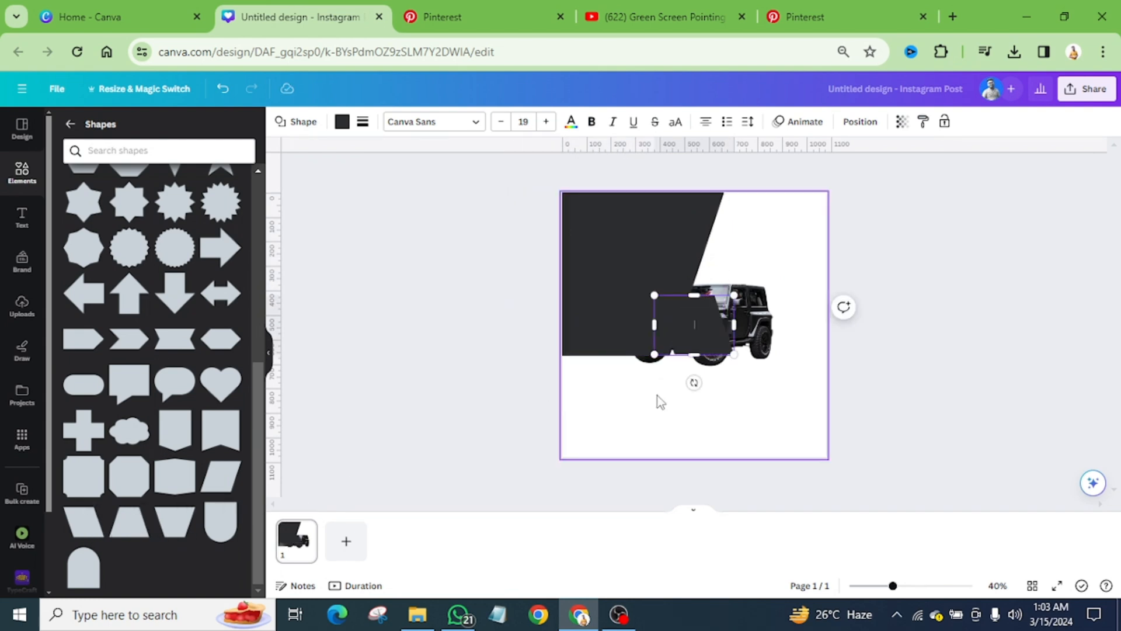
drag(666, 336, 593, 383)
drag(634, 416, 731, 509)
drag(683, 461, 652, 412)
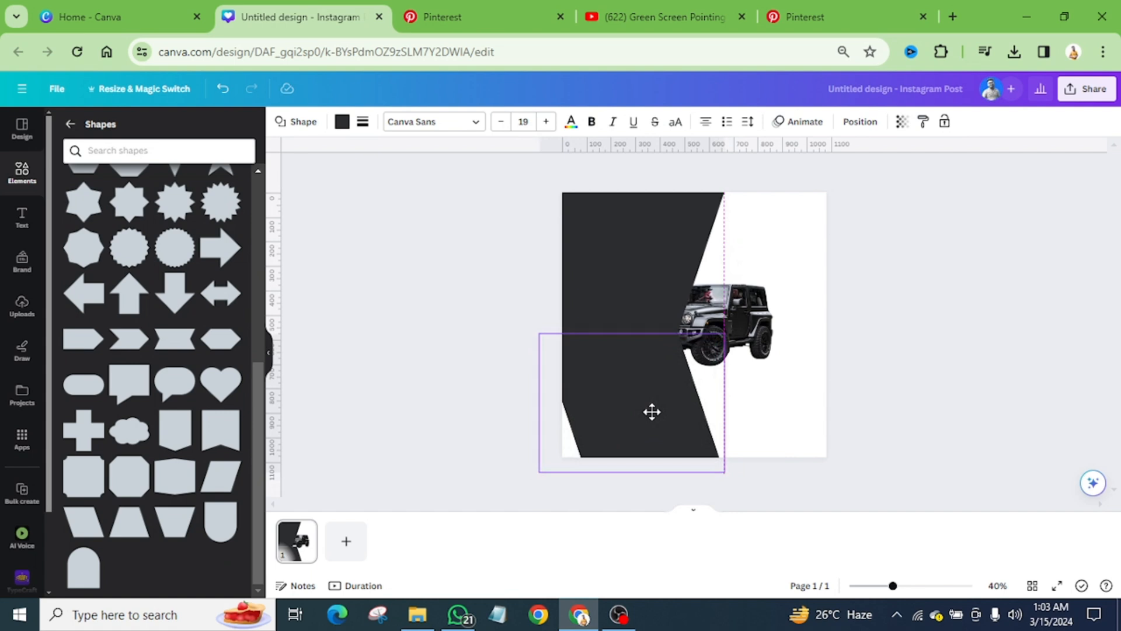
drag(652, 411, 651, 411)
Step: Enlarge the lower parallelogram to about 952 × 968 px and rotate it to about -31°, comparing its diagonal with the Pinterest reference
click(465, 21)
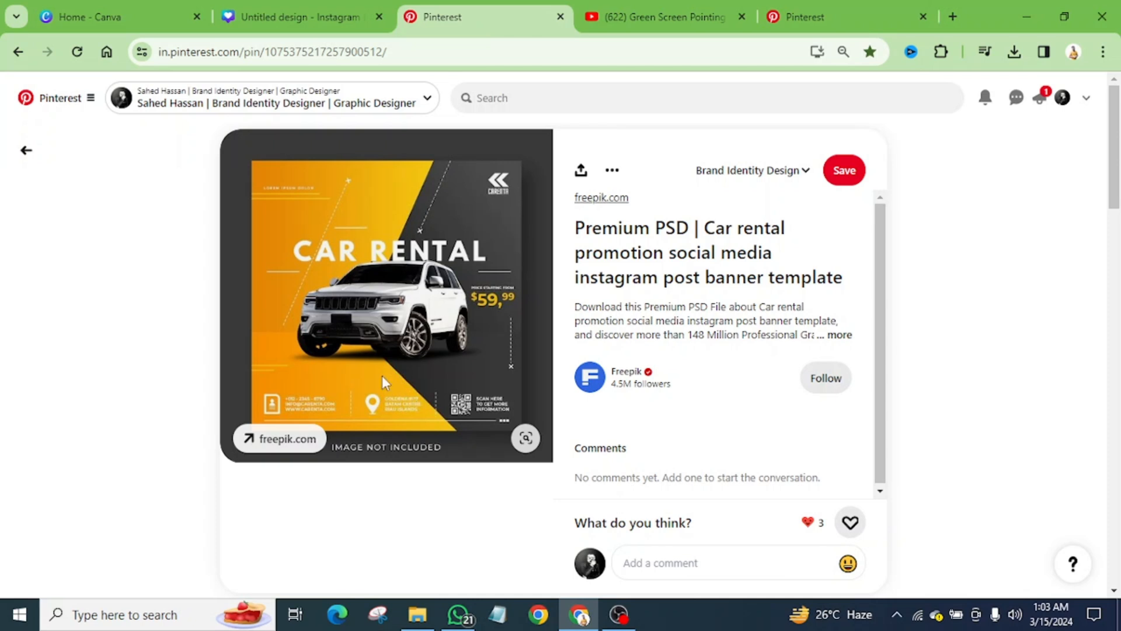
click(298, 17)
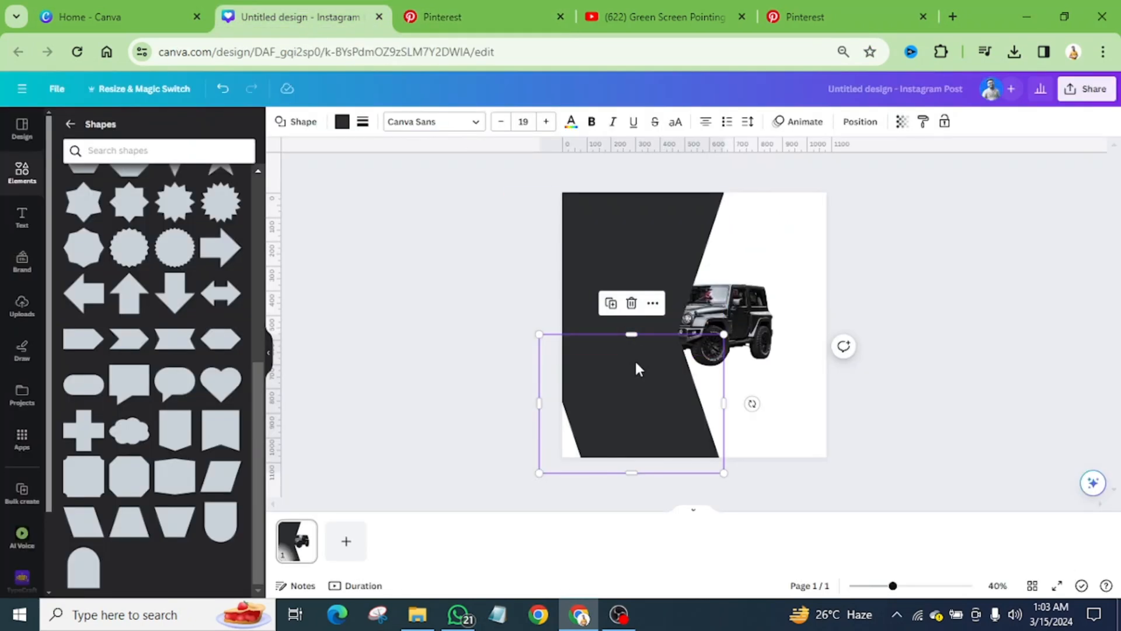
drag(538, 404, 490, 403)
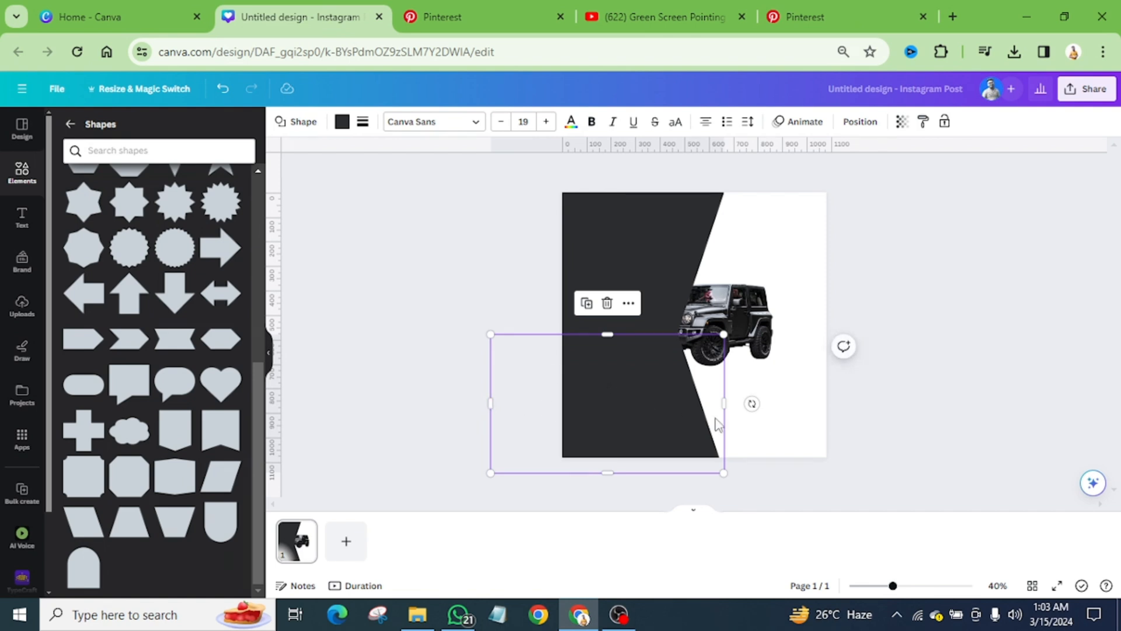
drag(751, 404, 848, 327)
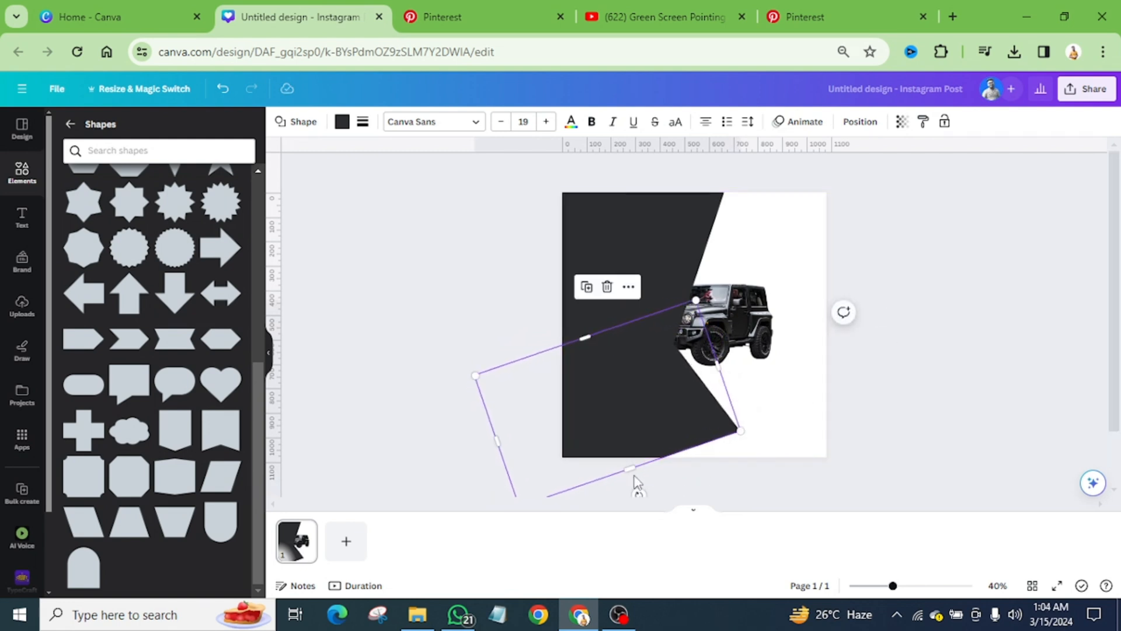
drag(629, 467, 692, 562)
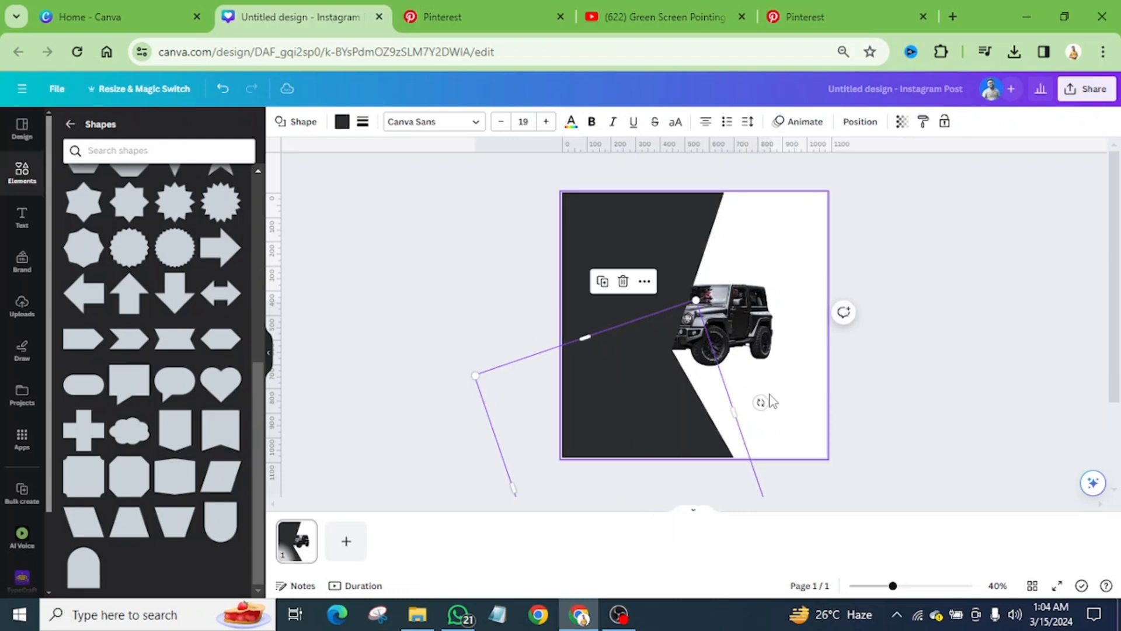
drag(760, 403, 792, 365)
drag(670, 420, 681, 416)
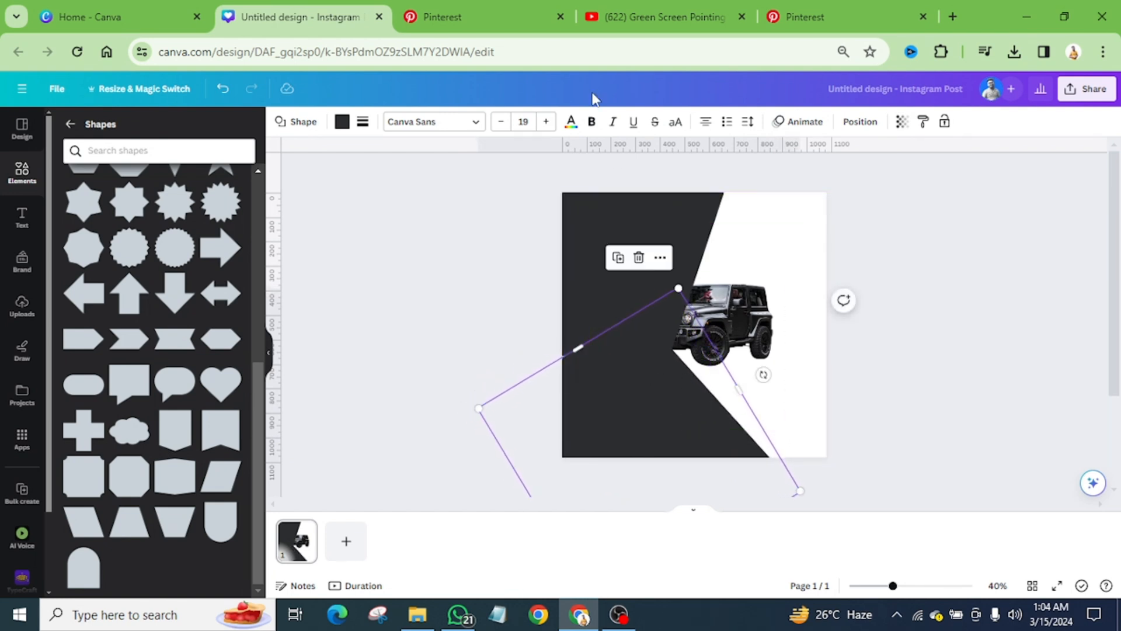
click(496, 9)
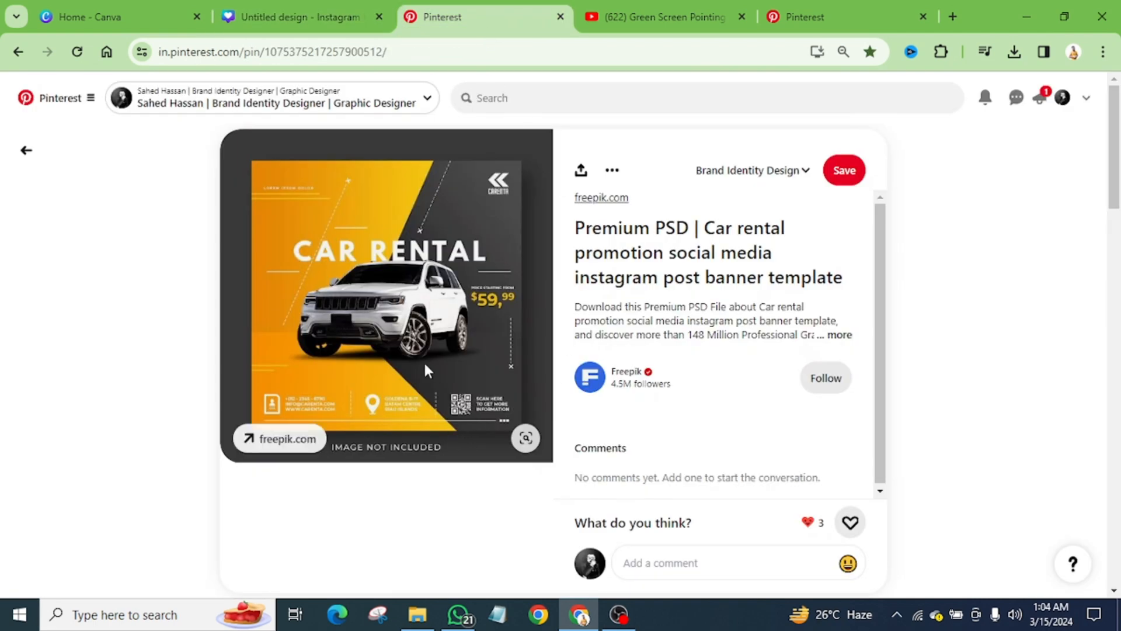
click(284, 18)
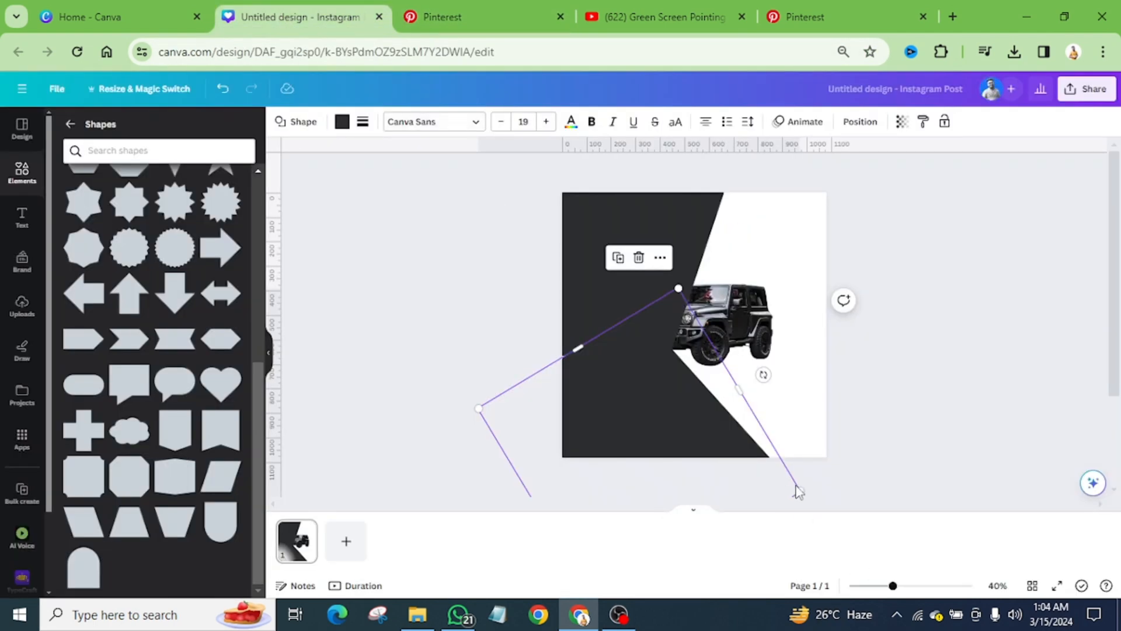
Step: Bring the Jeep photo to the front of both parallelograms
click(731, 320)
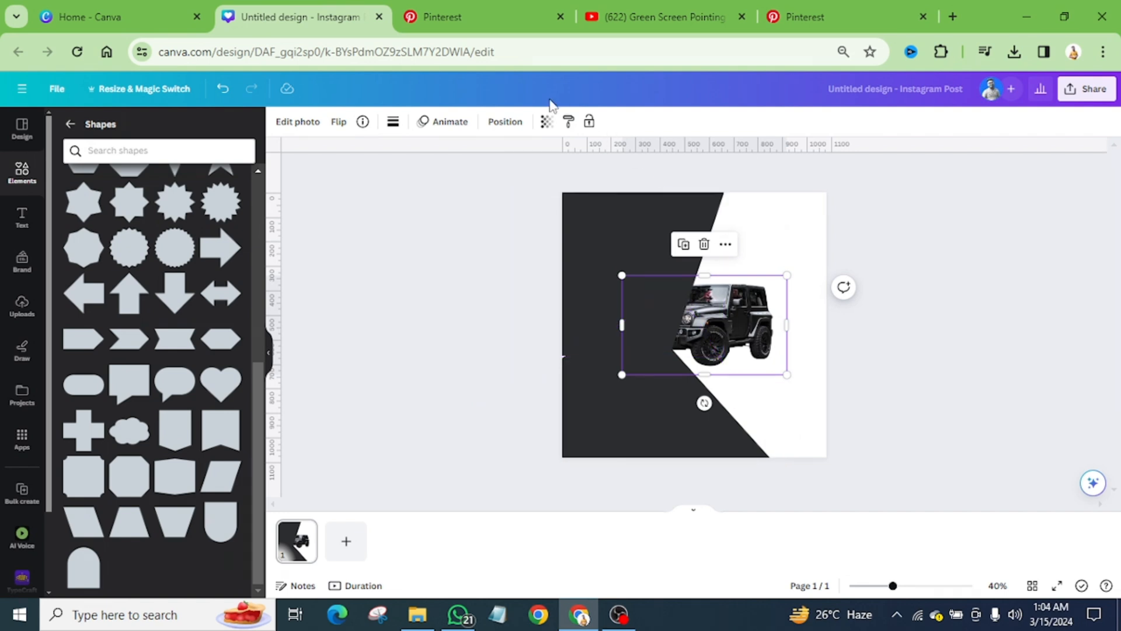
click(506, 121)
click(128, 124)
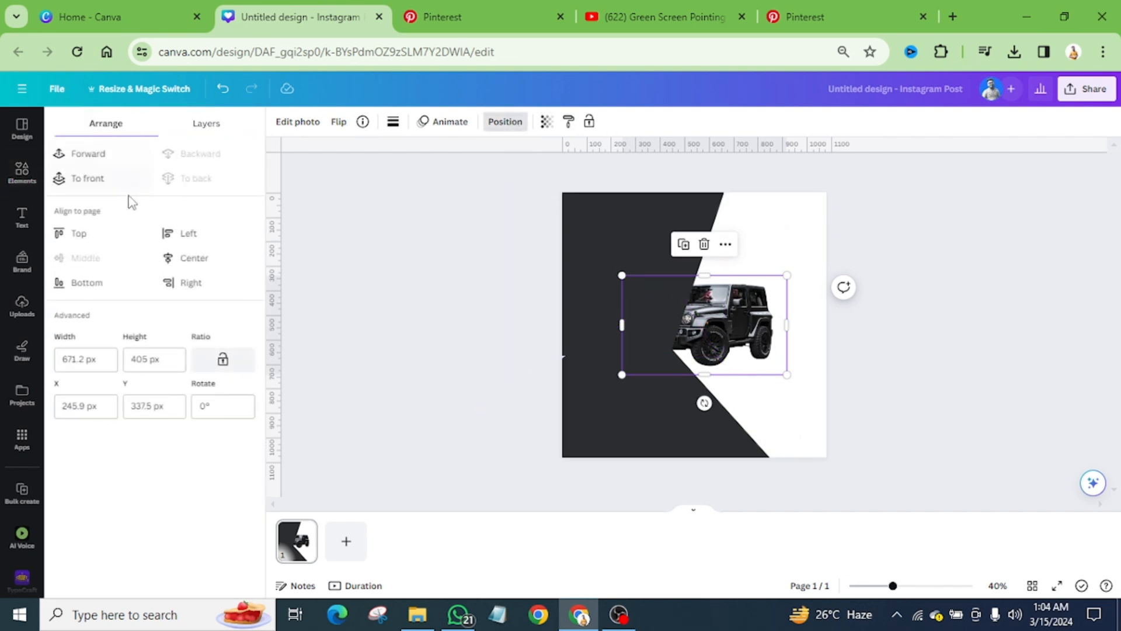
click(92, 181)
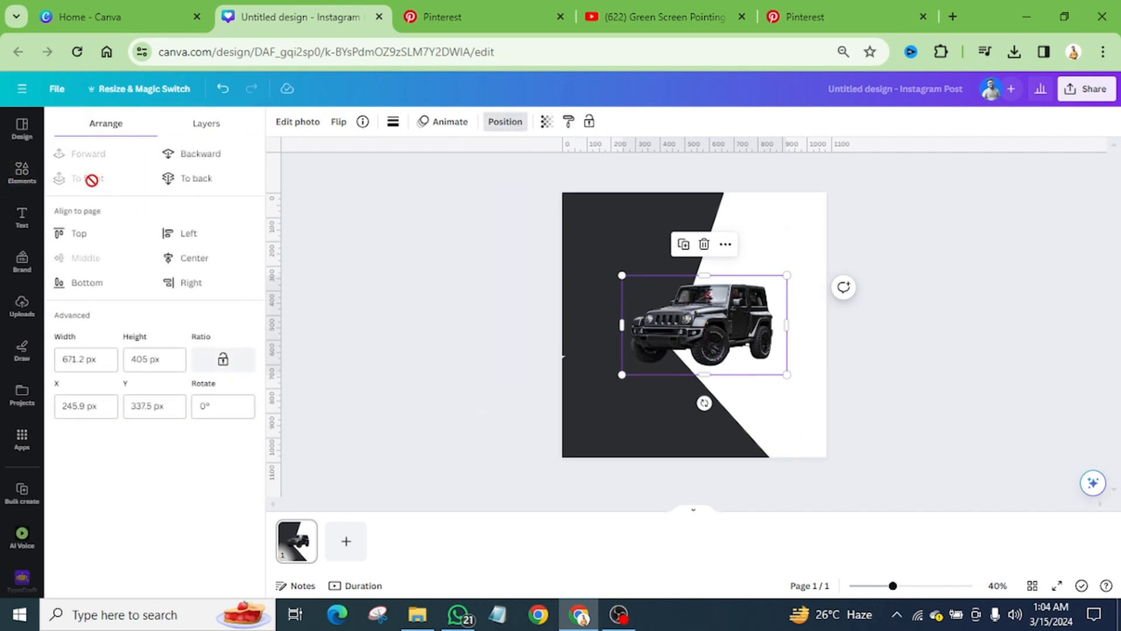
Step: Extend the lower parallelogram's upper edge to make it about 1,013 px high, closing the gap at the page's left edge
click(609, 387)
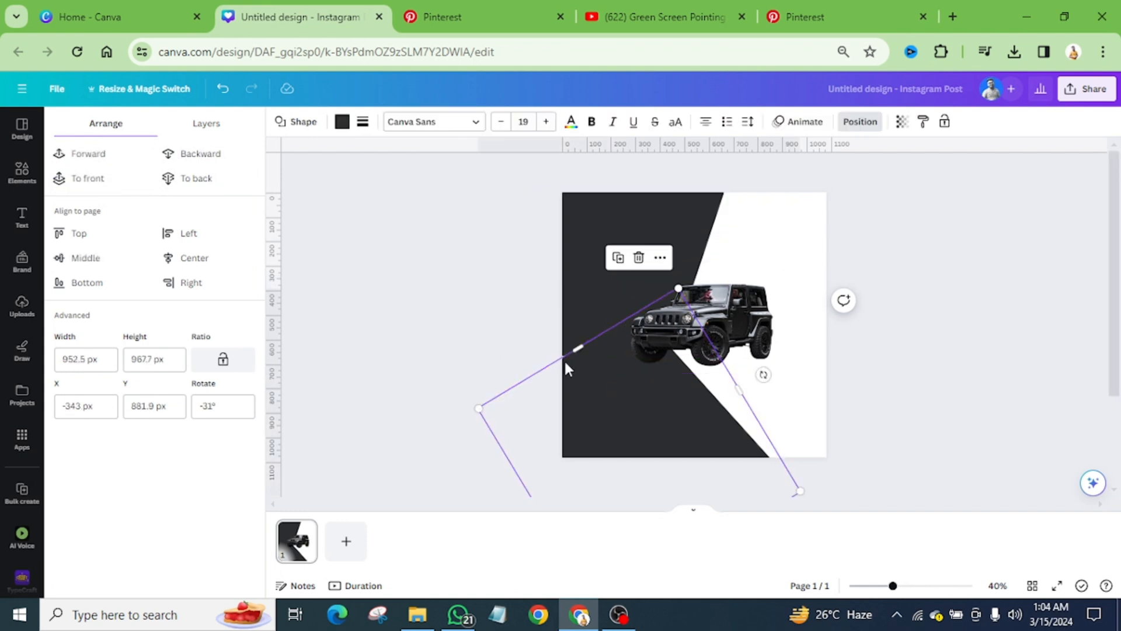
drag(572, 346, 563, 339)
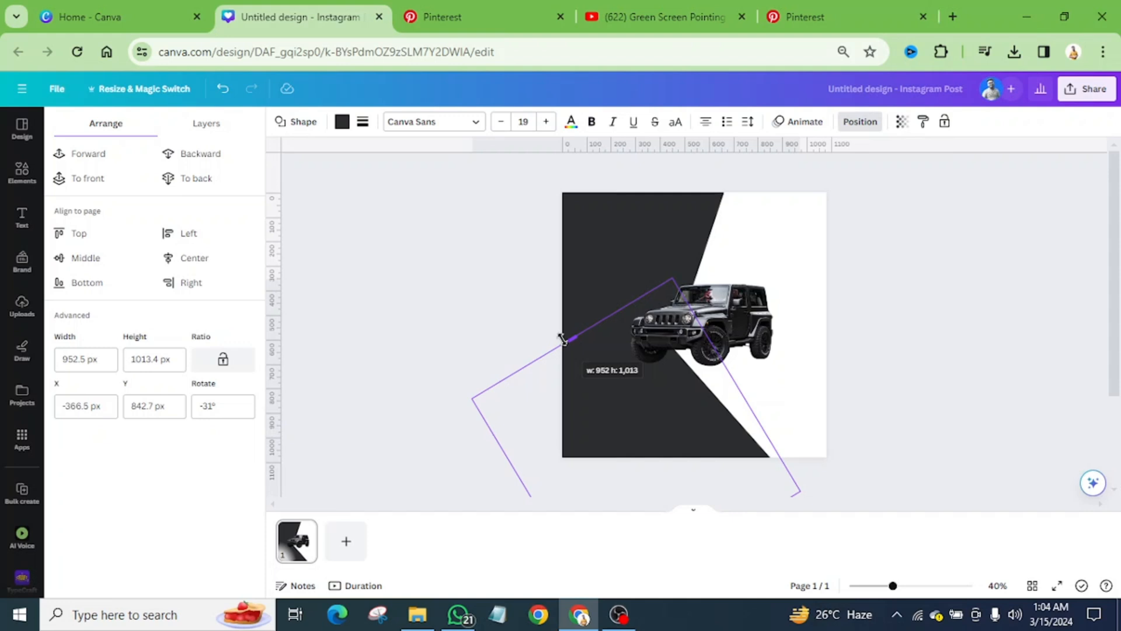
click(503, 311)
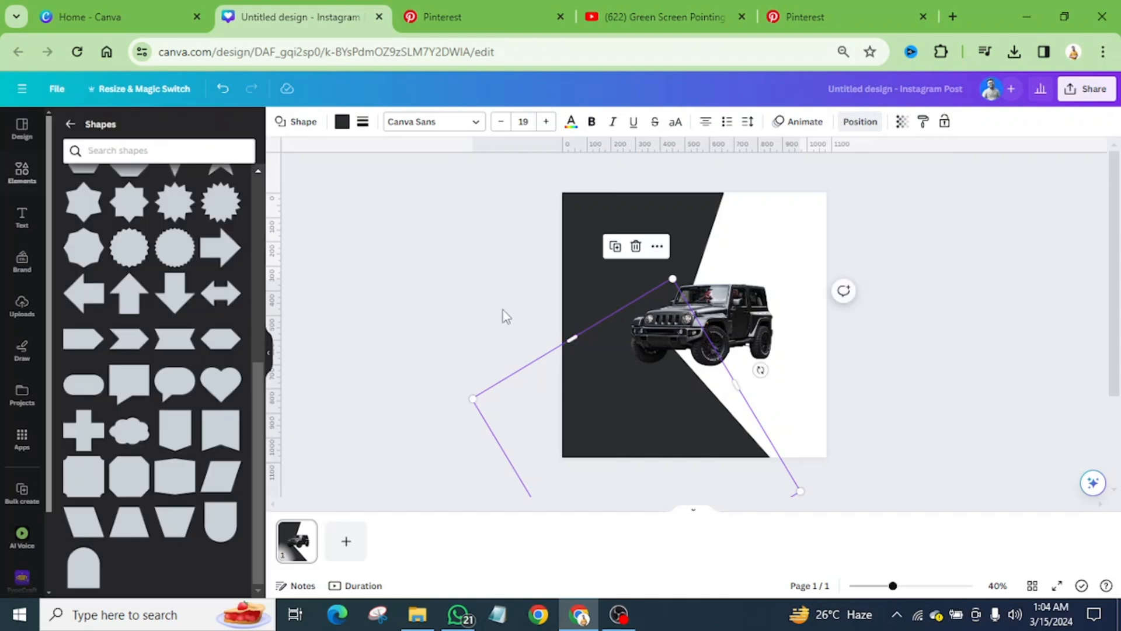
Step: Arrange the upper parallelogram above the lower one in the layer order, one level behind the Jeep
click(580, 206)
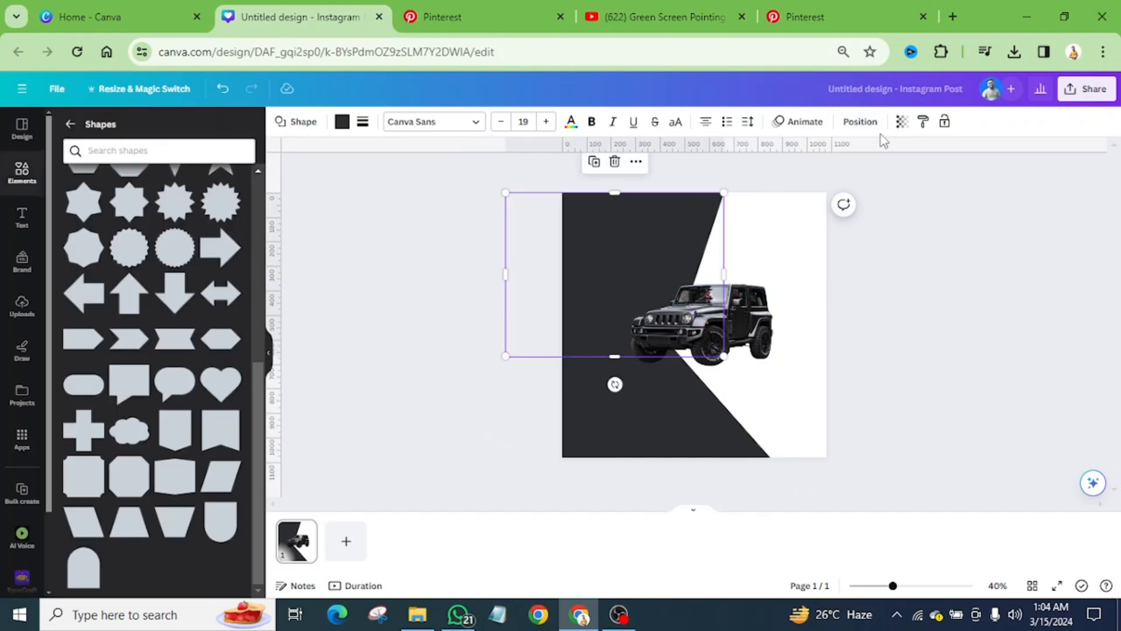
click(862, 122)
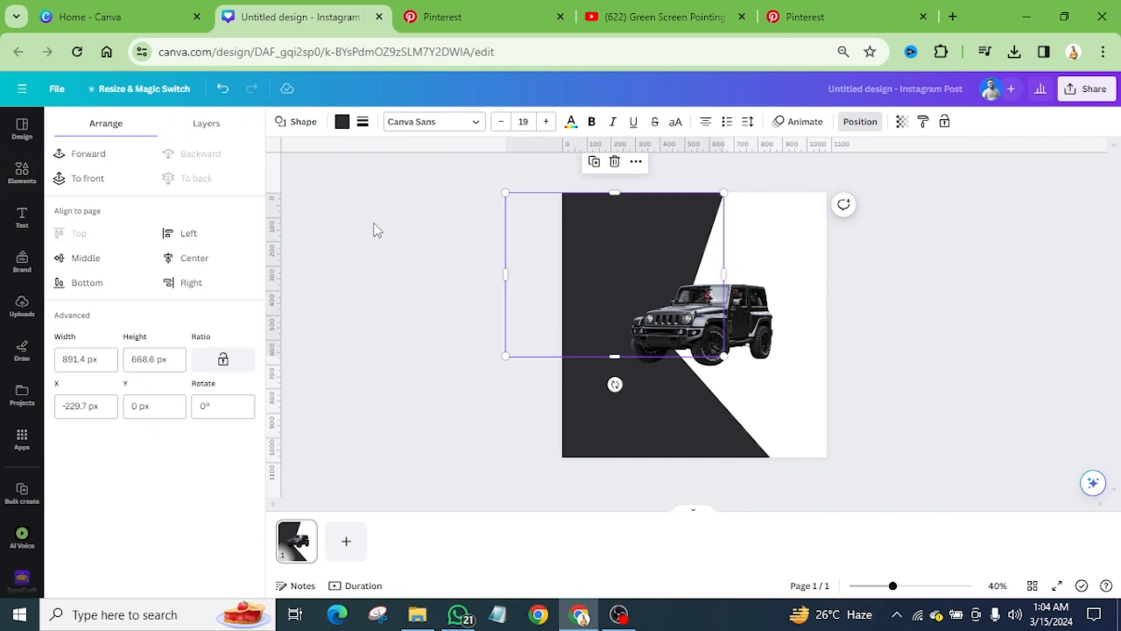
click(88, 179)
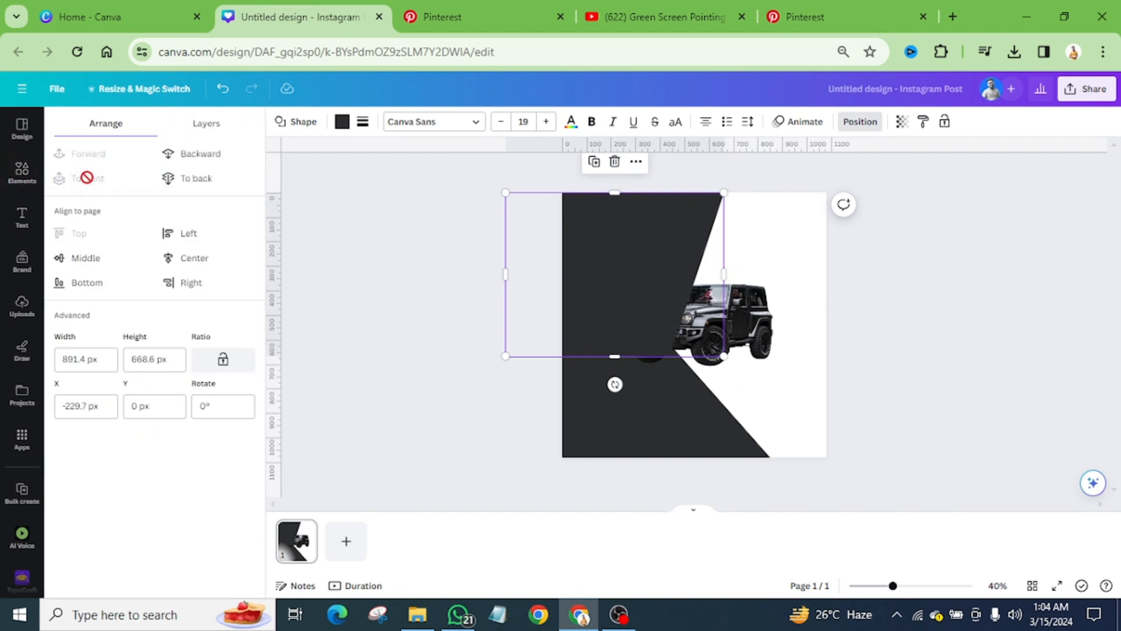
click(199, 155)
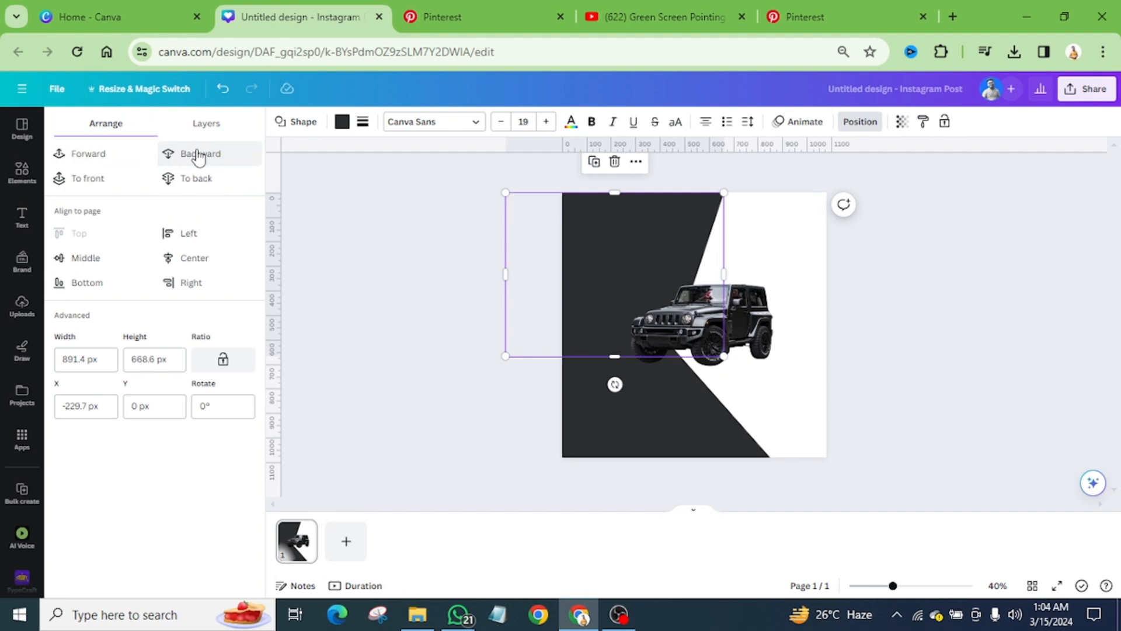
click(381, 296)
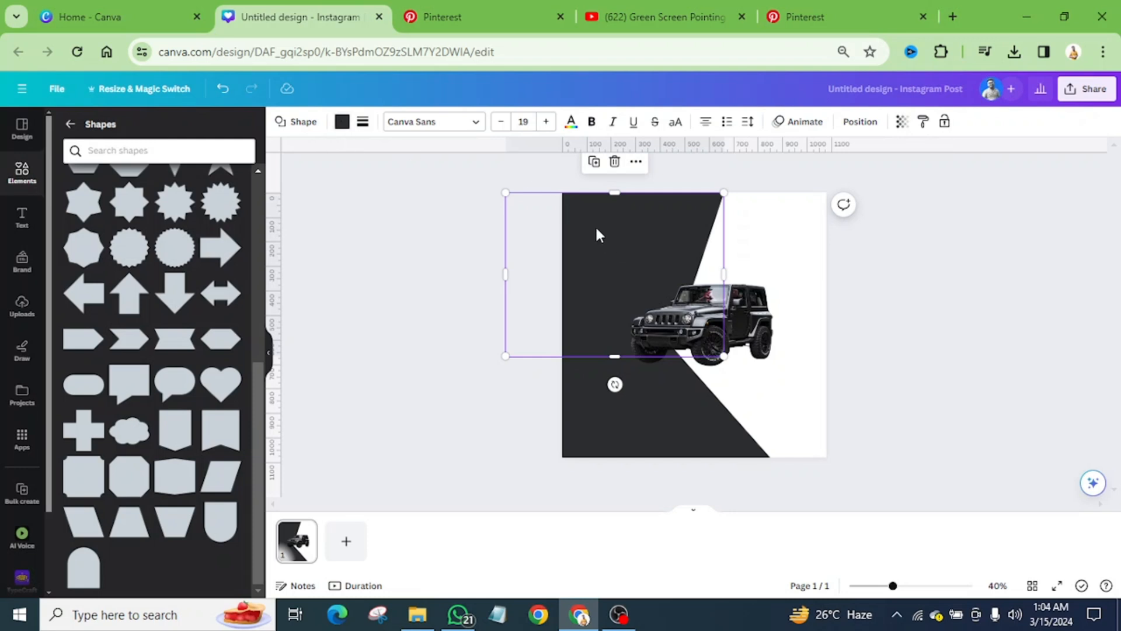
Step: Change the upper parallelogram's solid fill to a gradient with the vertical linear style (180°)
click(342, 123)
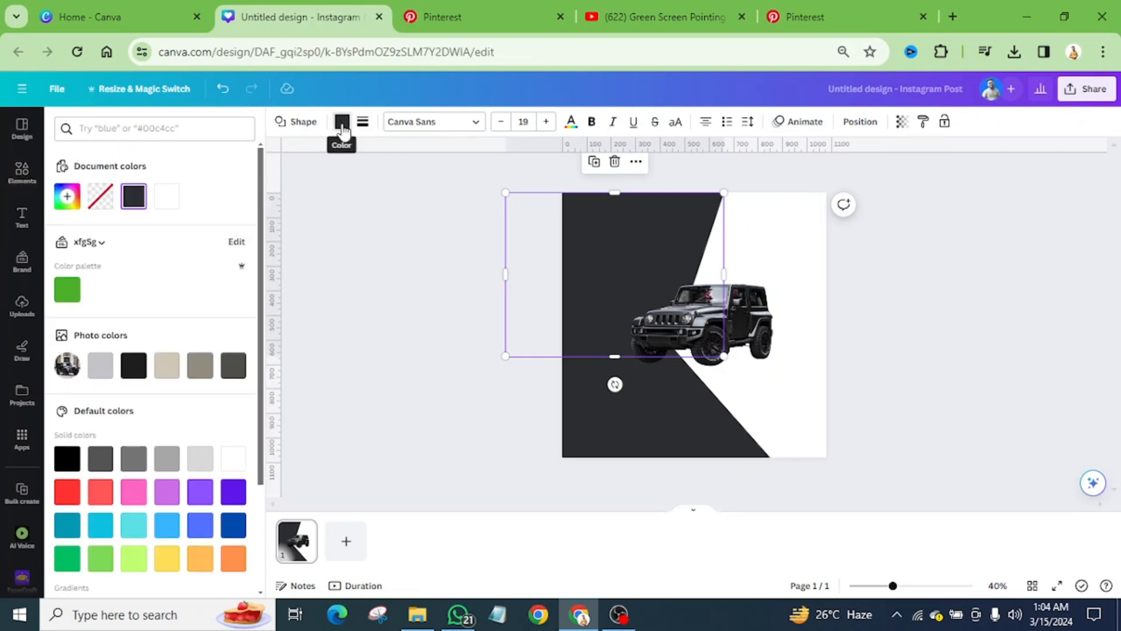
click(63, 199)
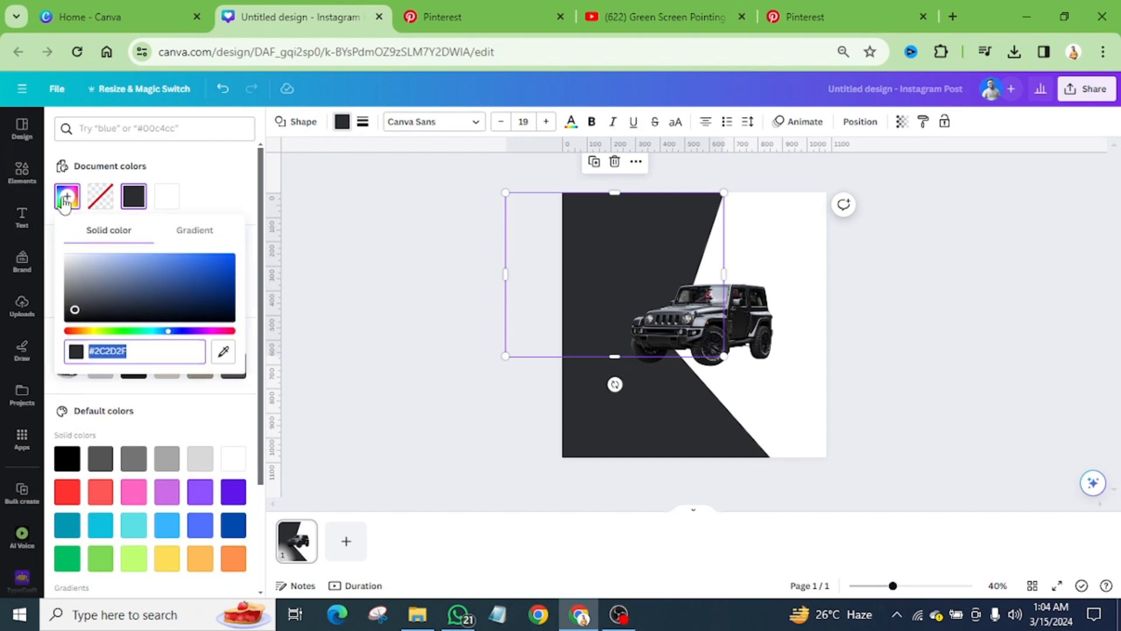
click(189, 231)
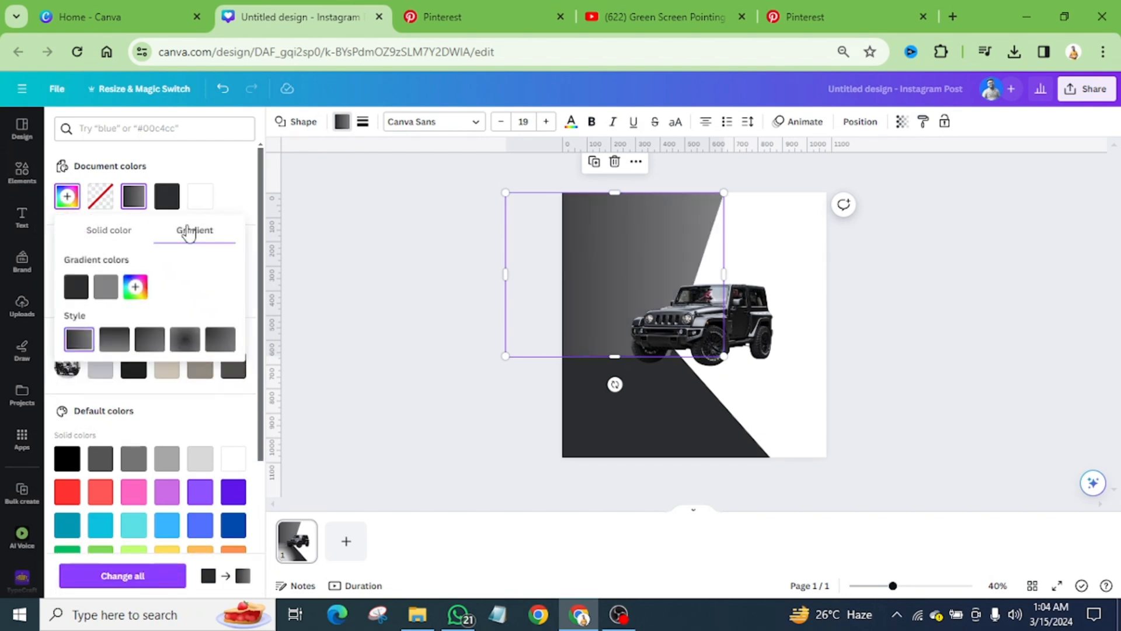
click(120, 345)
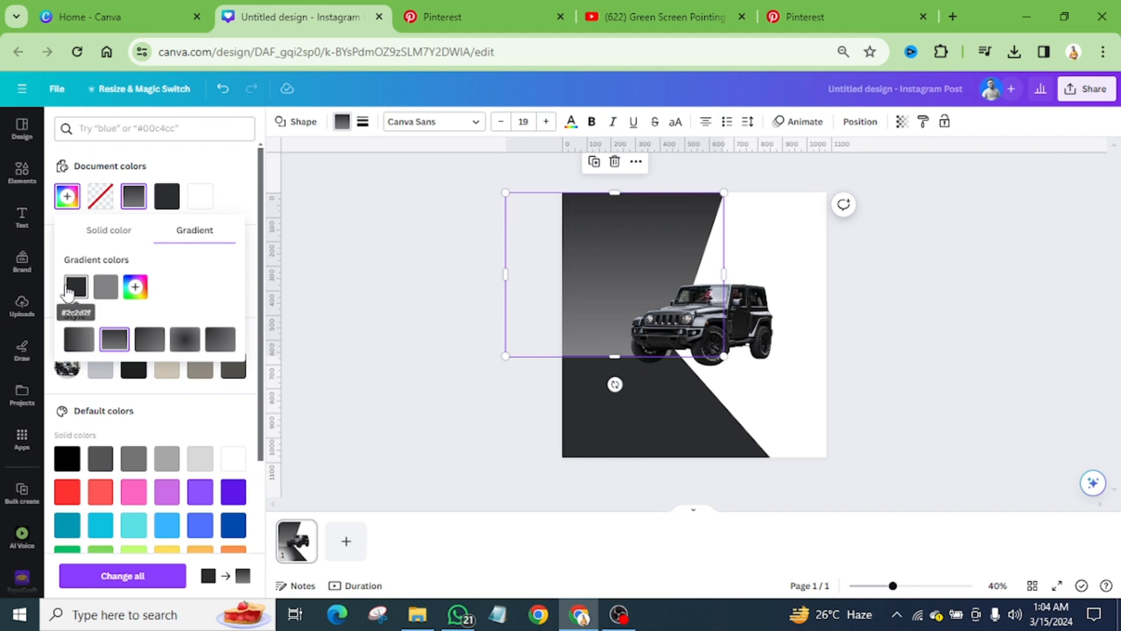
Step: Set the first gradient colour of the upper parallelogram to amber #FFB103
click(79, 289)
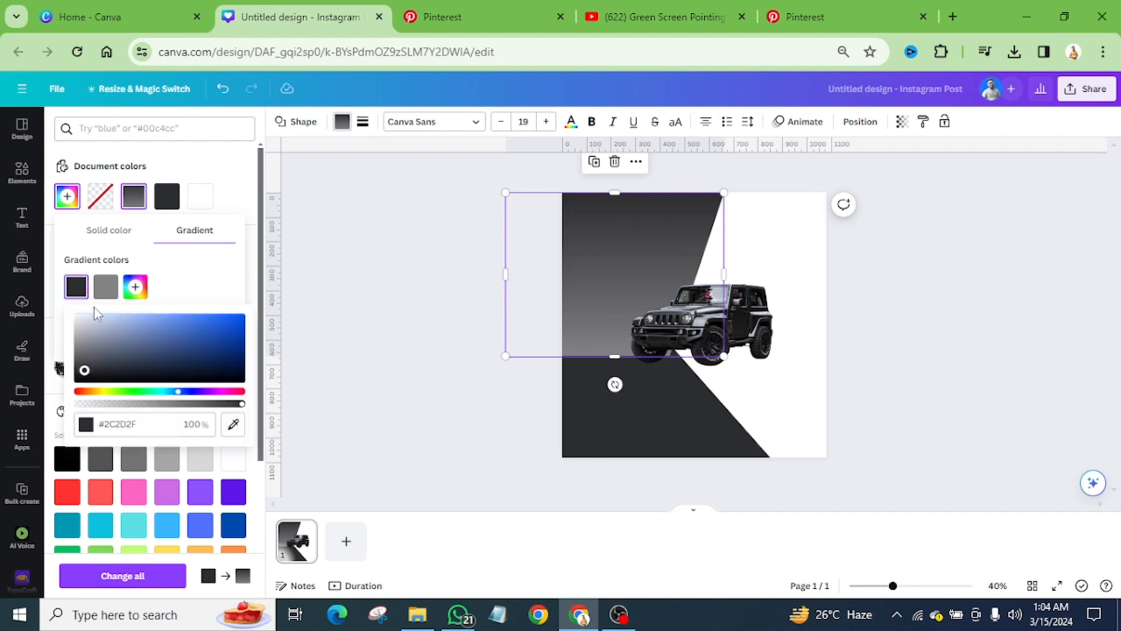
drag(175, 391, 89, 396)
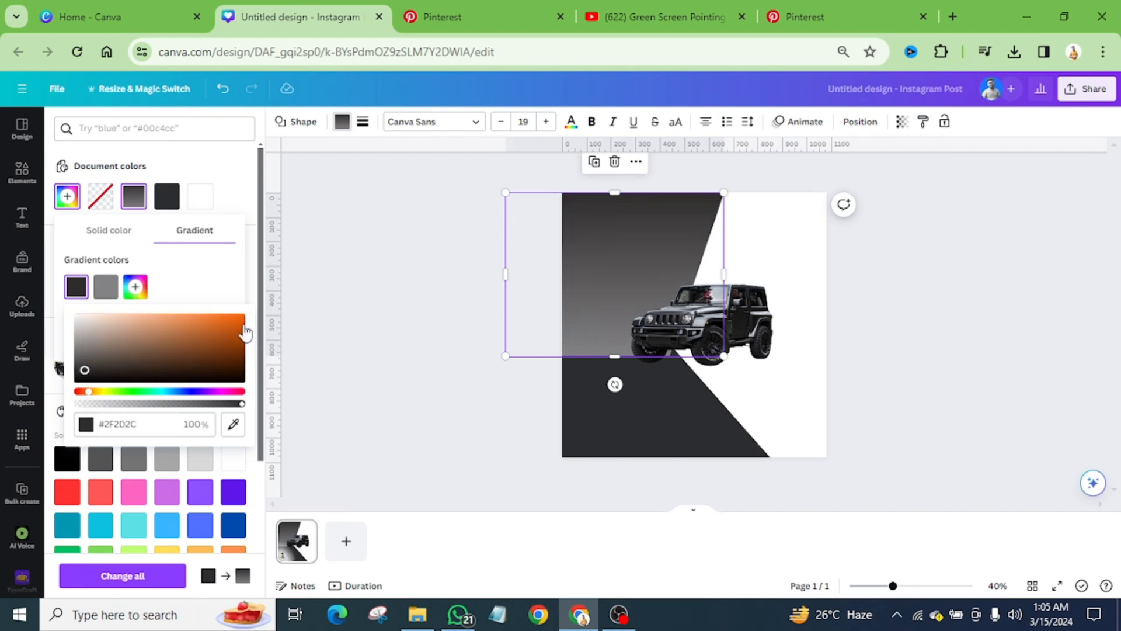
click(242, 318)
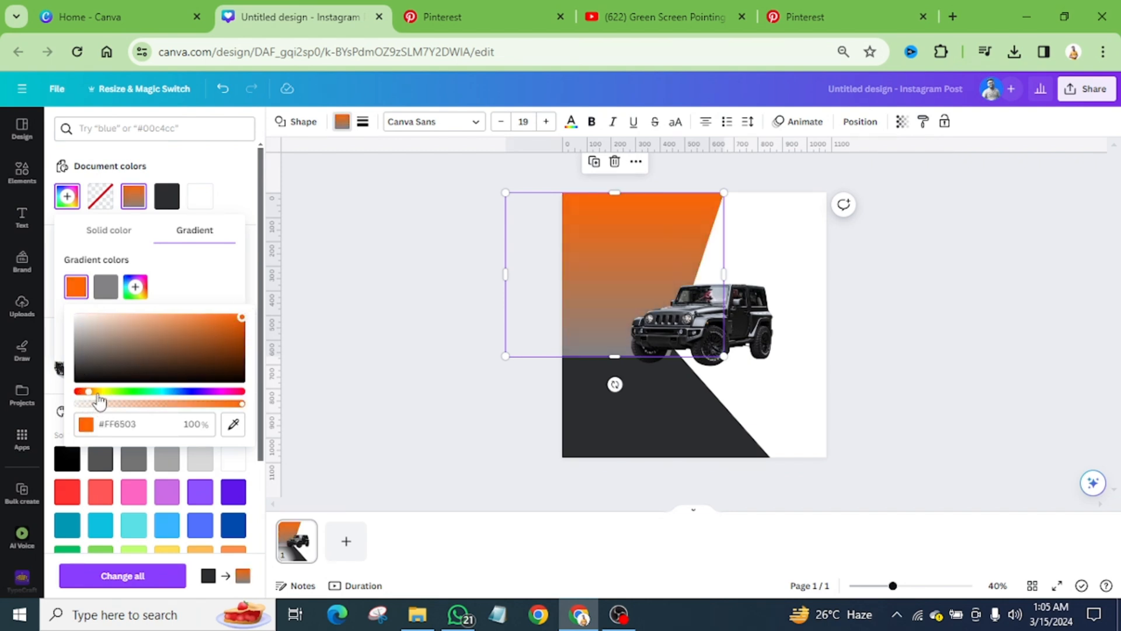
click(98, 393)
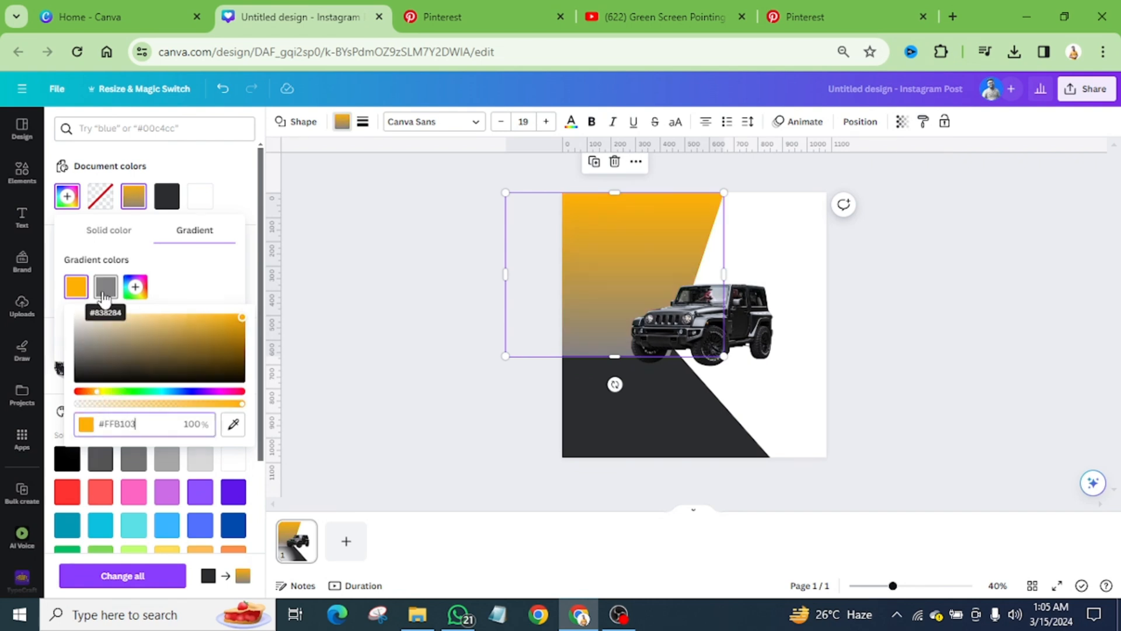
Step: Set the upper parallelogram's second gradient colour to #FFB000 and darken the first one to #D49201
click(106, 286)
click(127, 392)
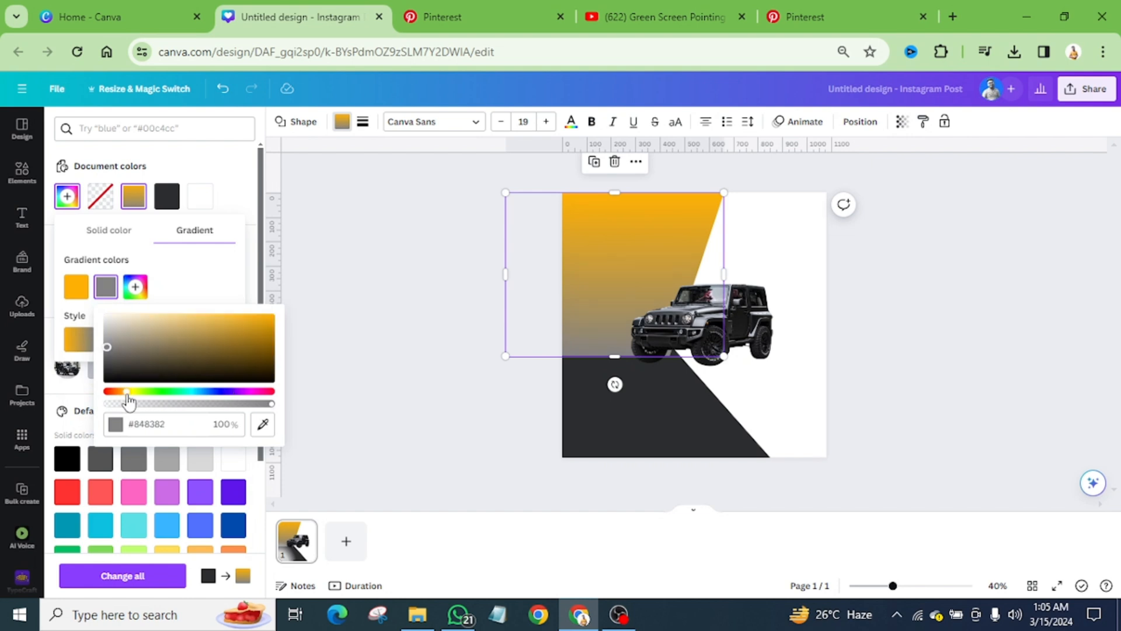
click(268, 319)
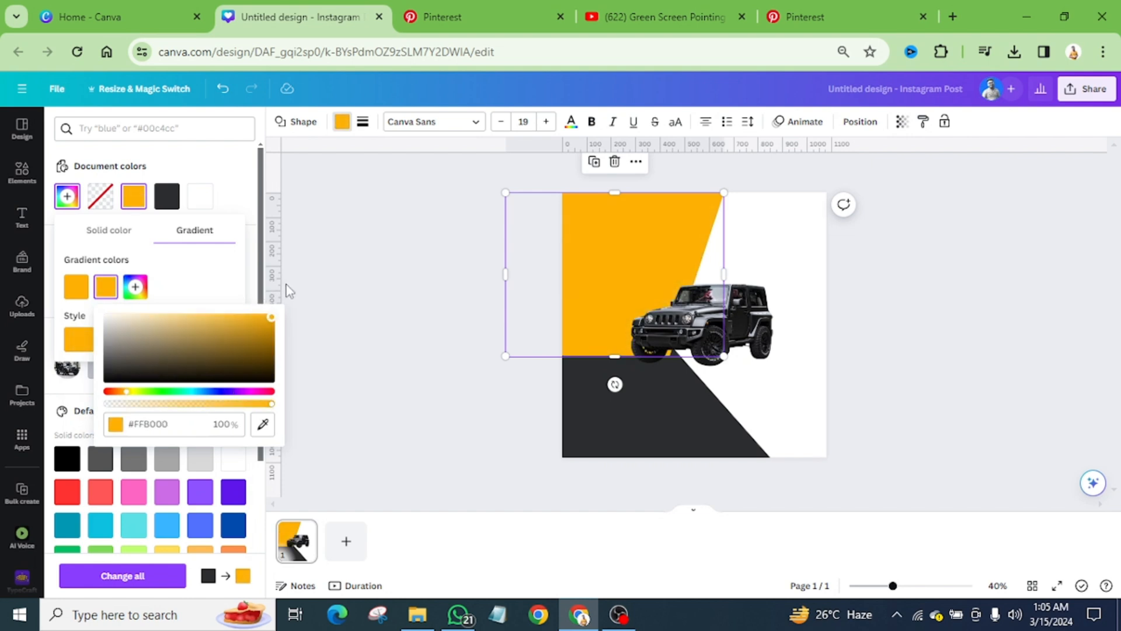
click(76, 286)
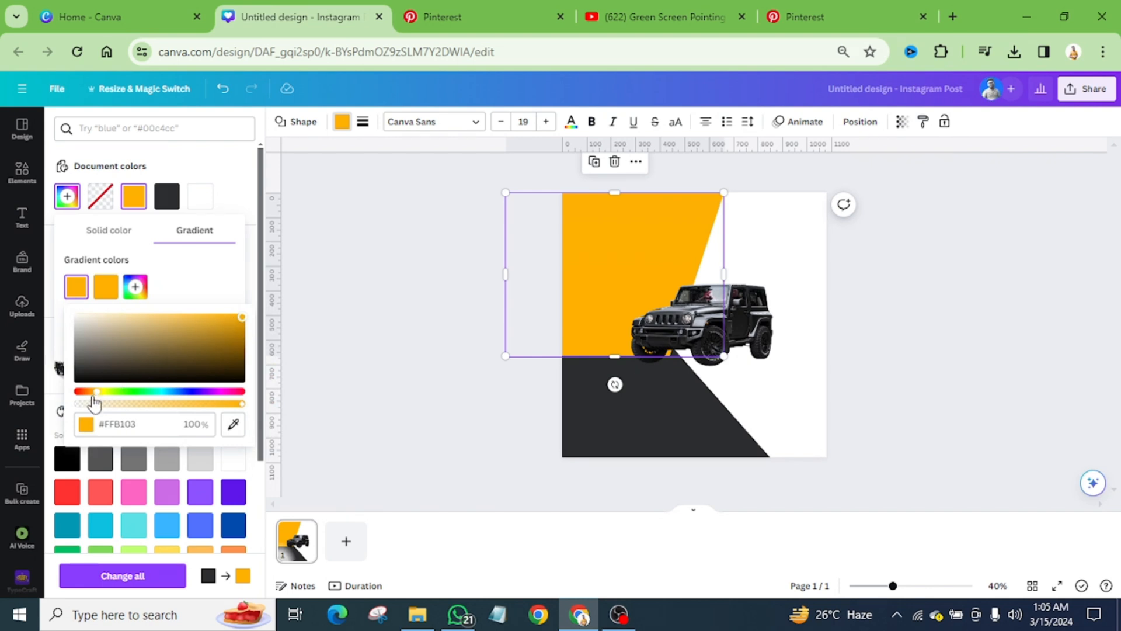
click(240, 319)
drag(242, 318, 241, 325)
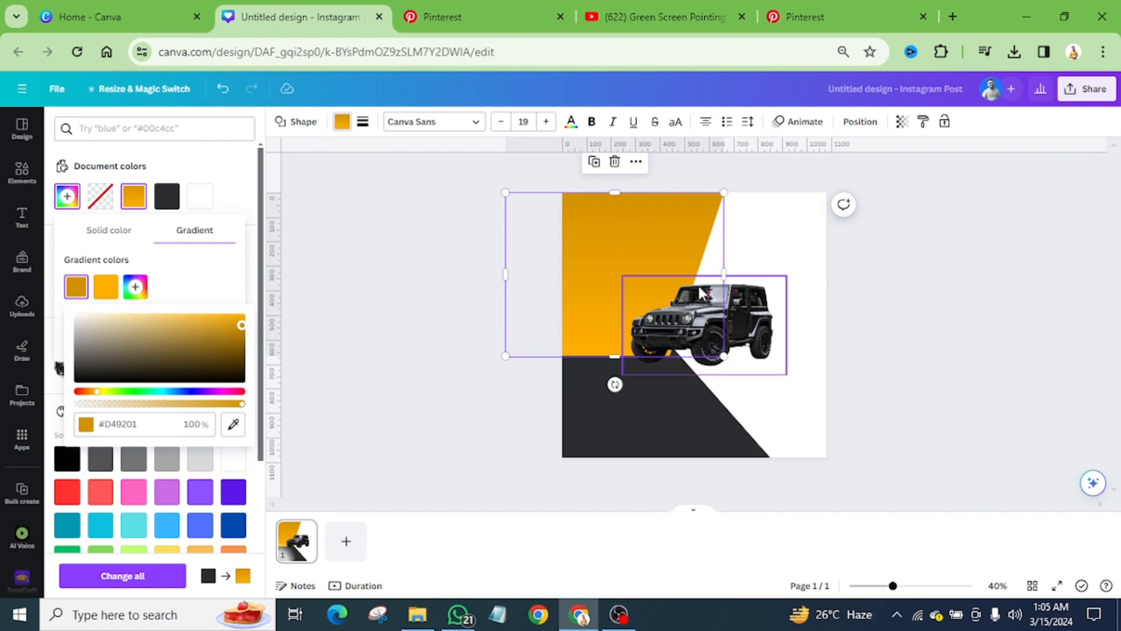
Step: Apply the upper shape's #D49201–#FFB000 gradient to the lower parallelogram and switch it to the horizontal linear style
click(678, 402)
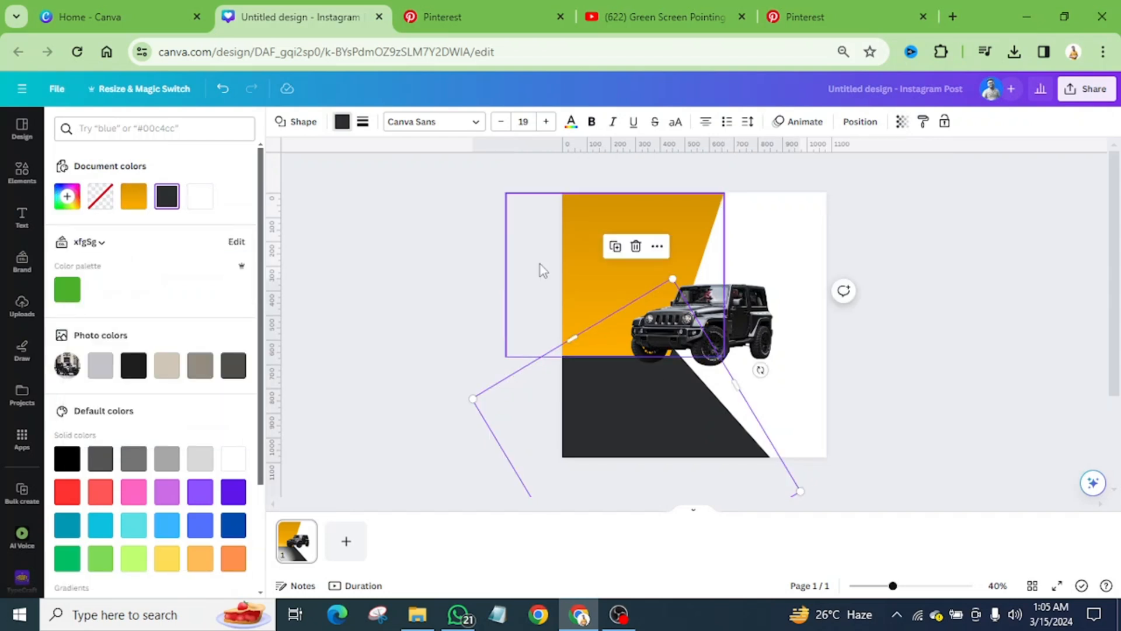
click(135, 199)
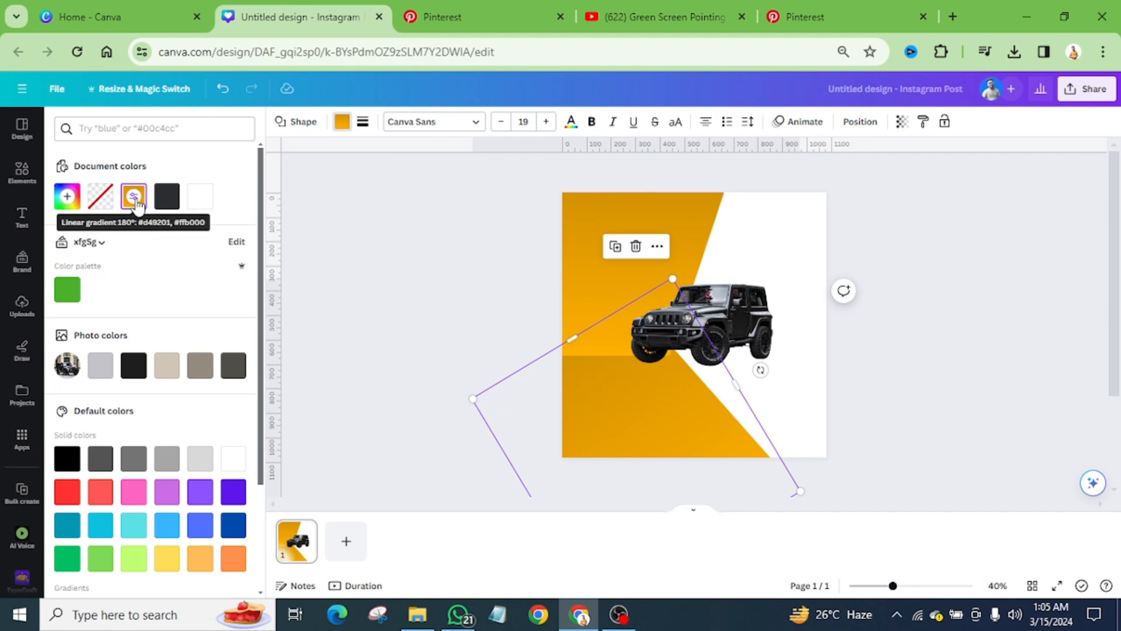
click(134, 198)
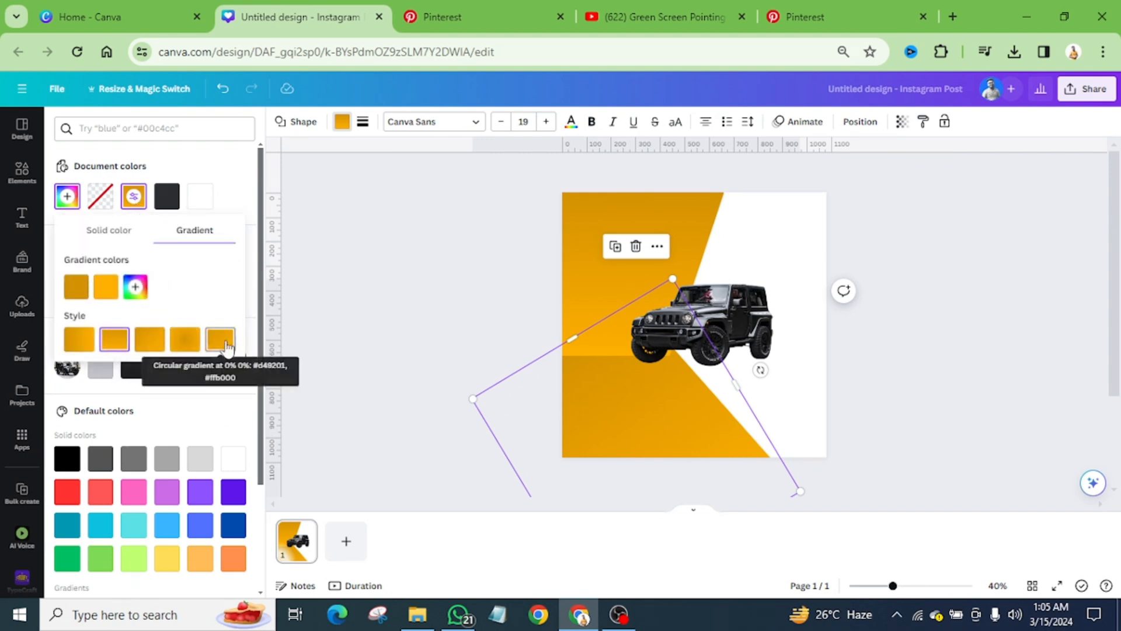
click(149, 345)
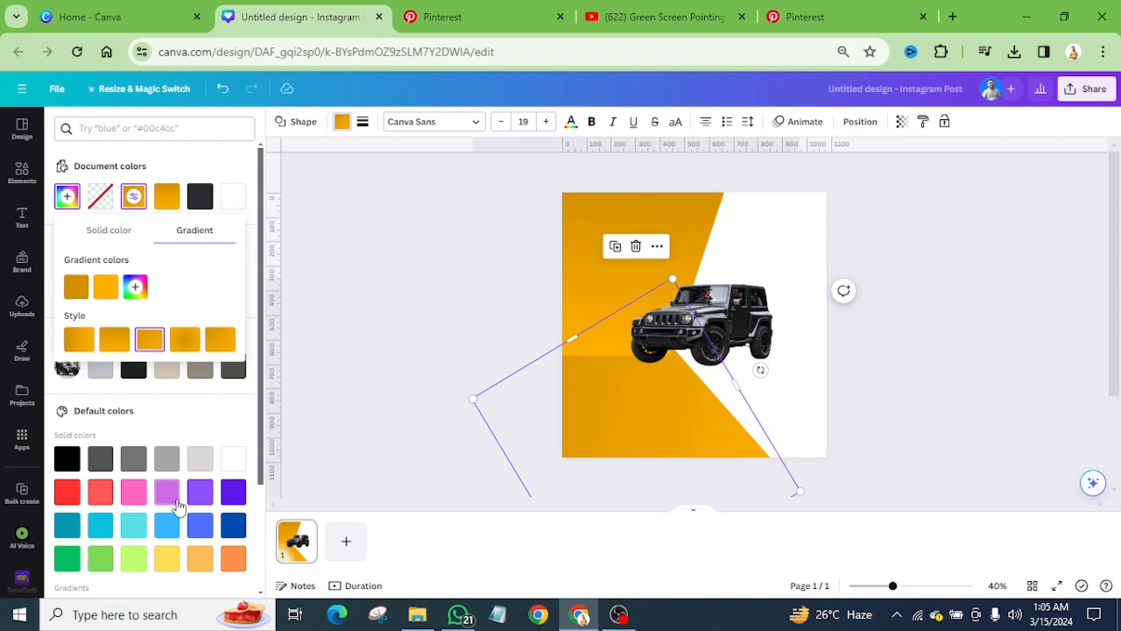
click(79, 341)
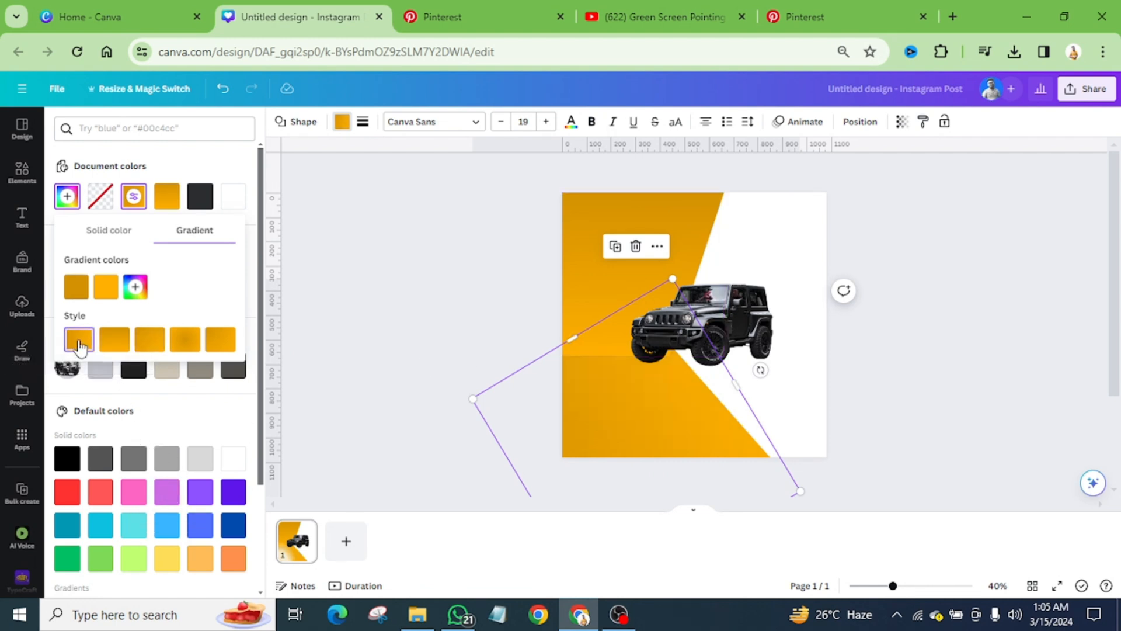
Step: Sample the amber near the upper parallelogram's lower edge as the lower shape's second gradient colour, #FCAE00
click(105, 287)
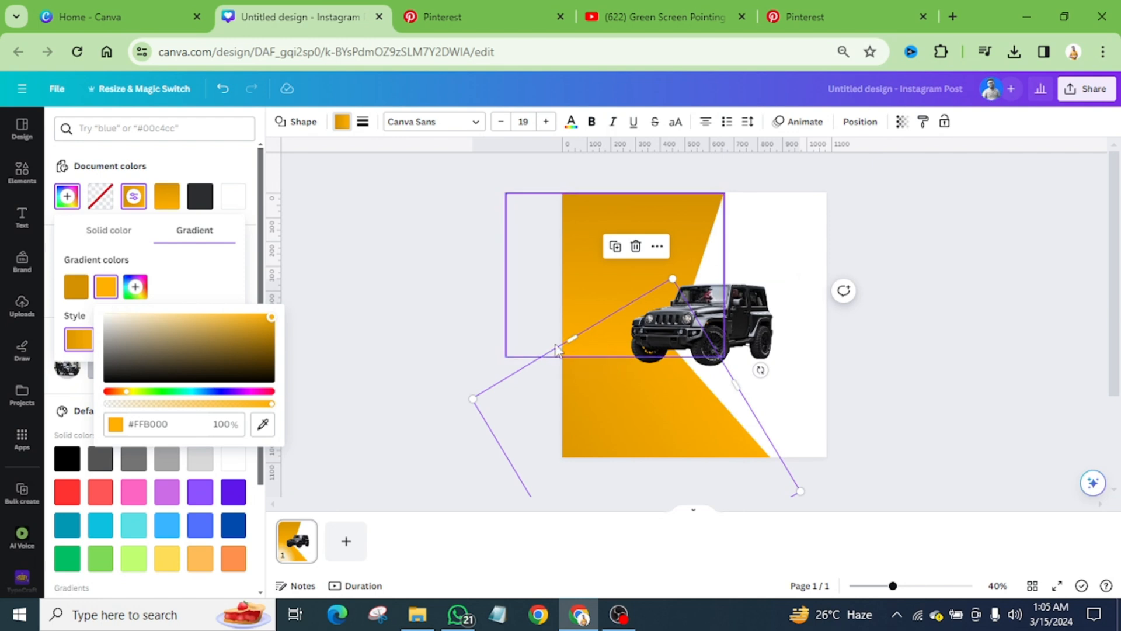
click(263, 426)
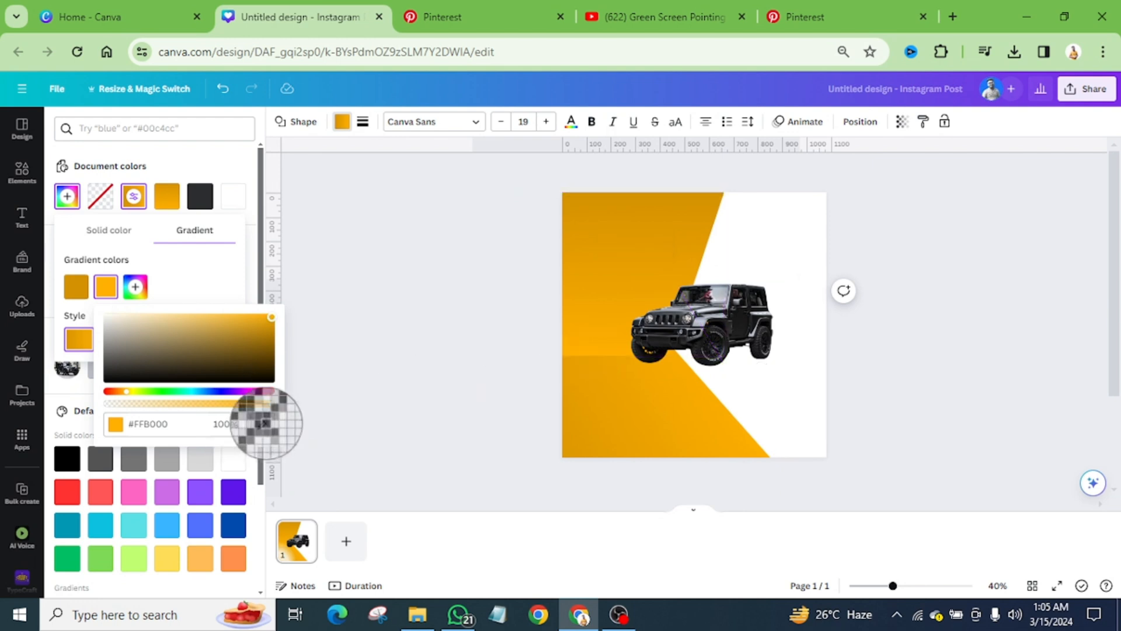
click(586, 350)
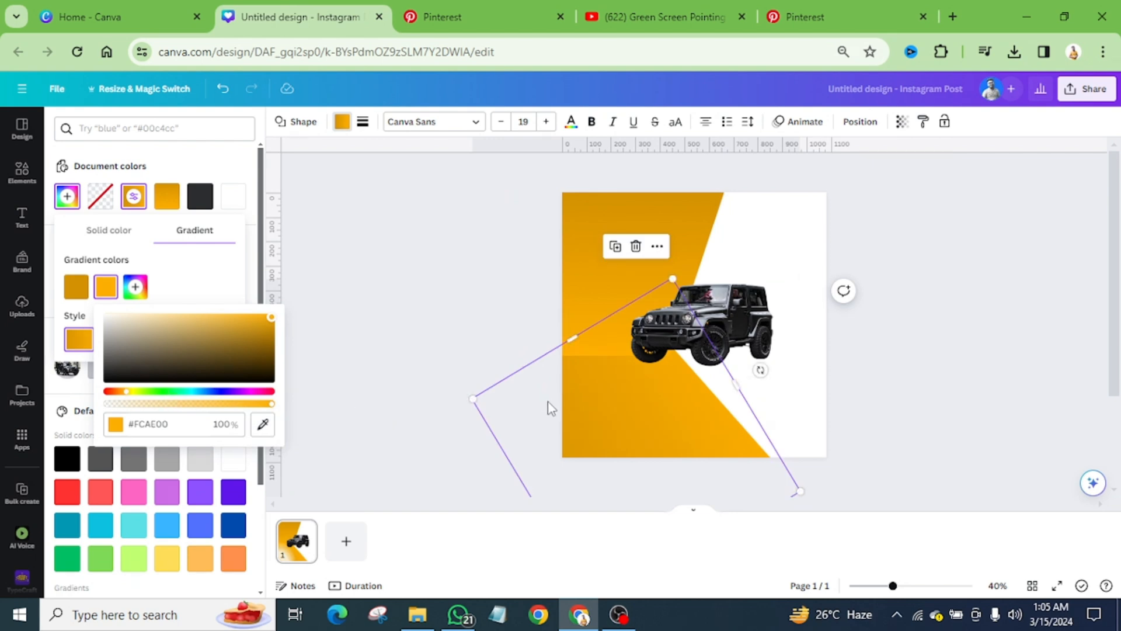
Step: Sample the amber at the seam between the shapes as the lower parallelogram's first gradient colour, #FDAE00
click(195, 286)
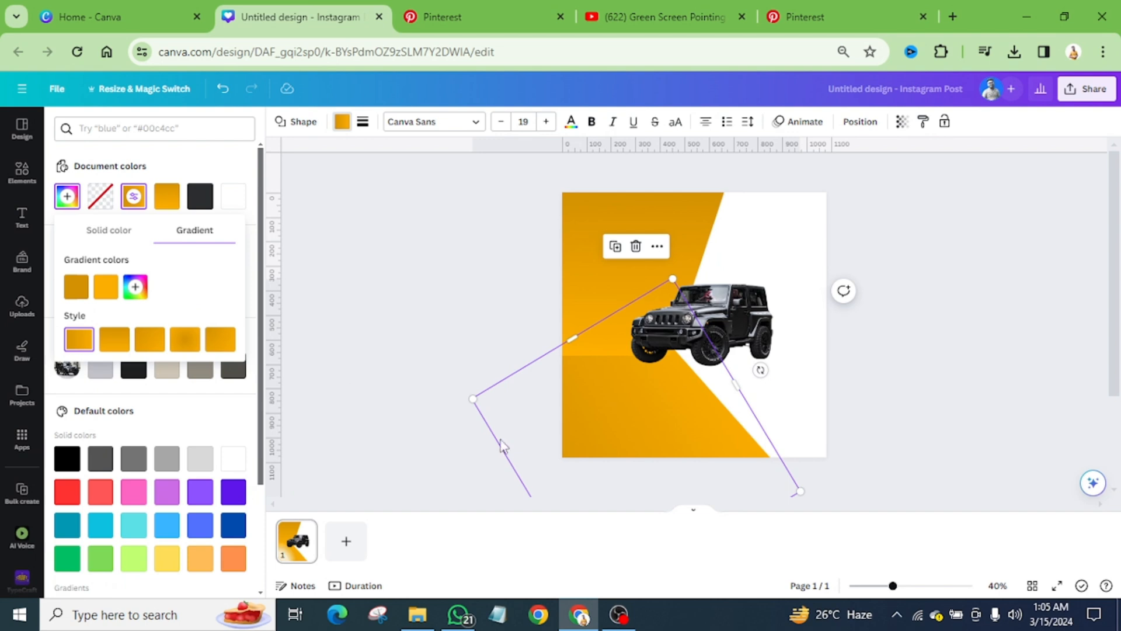
click(76, 287)
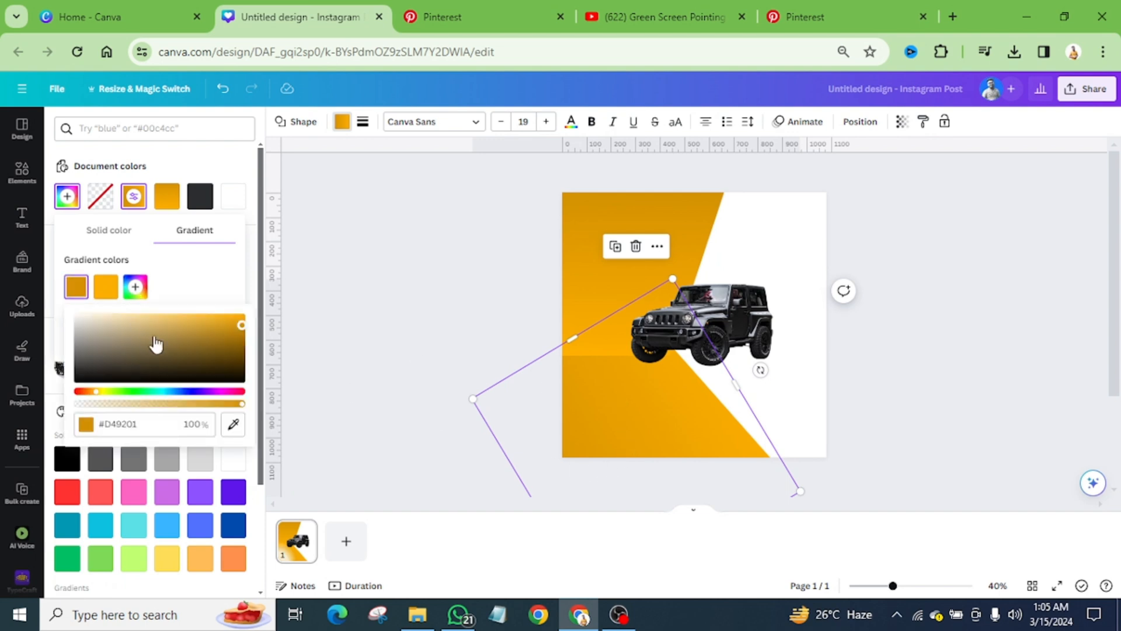
click(233, 424)
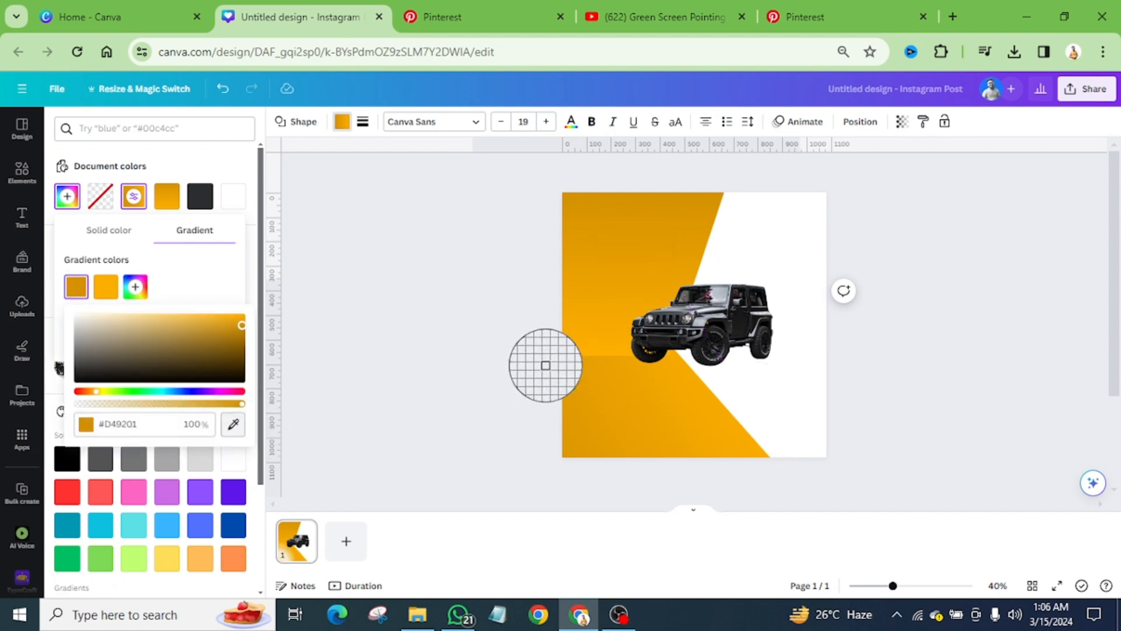
click(583, 345)
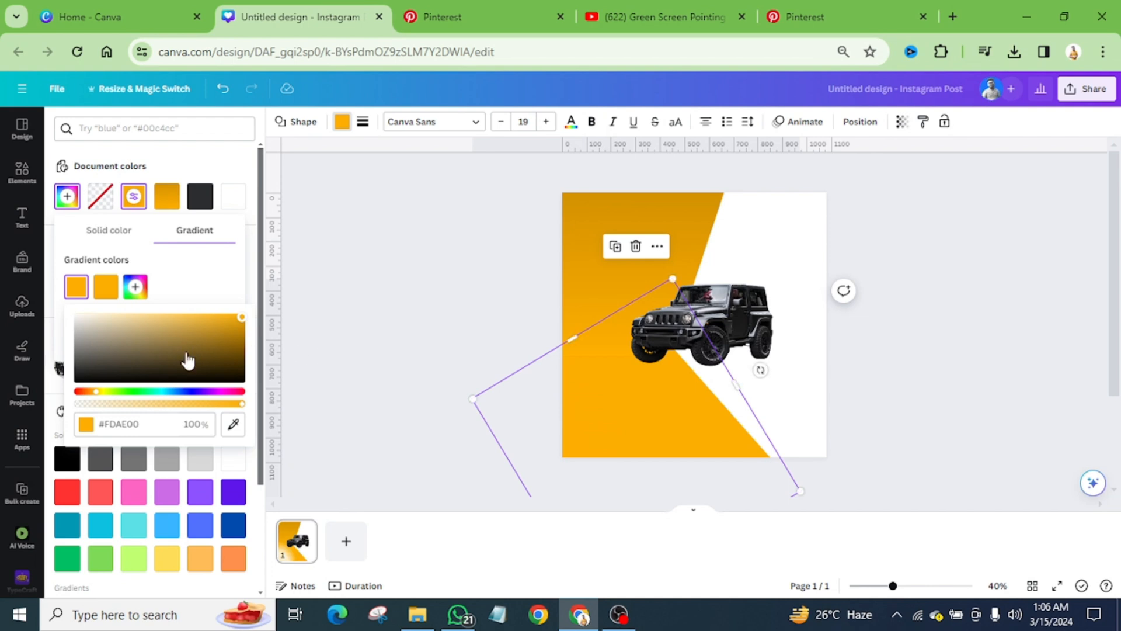
click(805, 264)
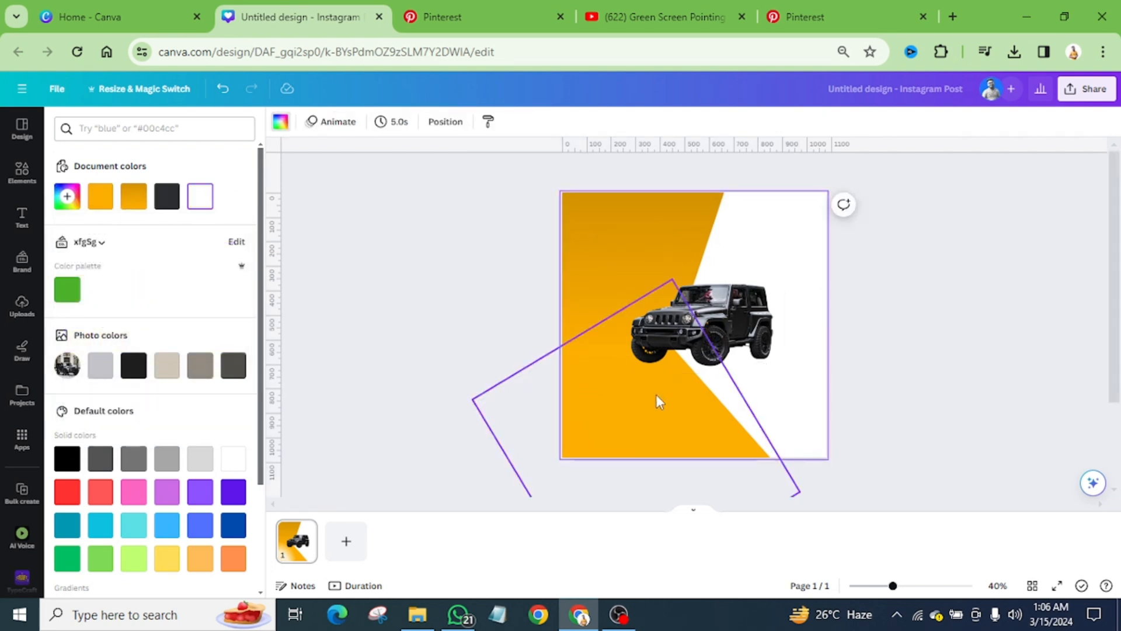
click(622, 394)
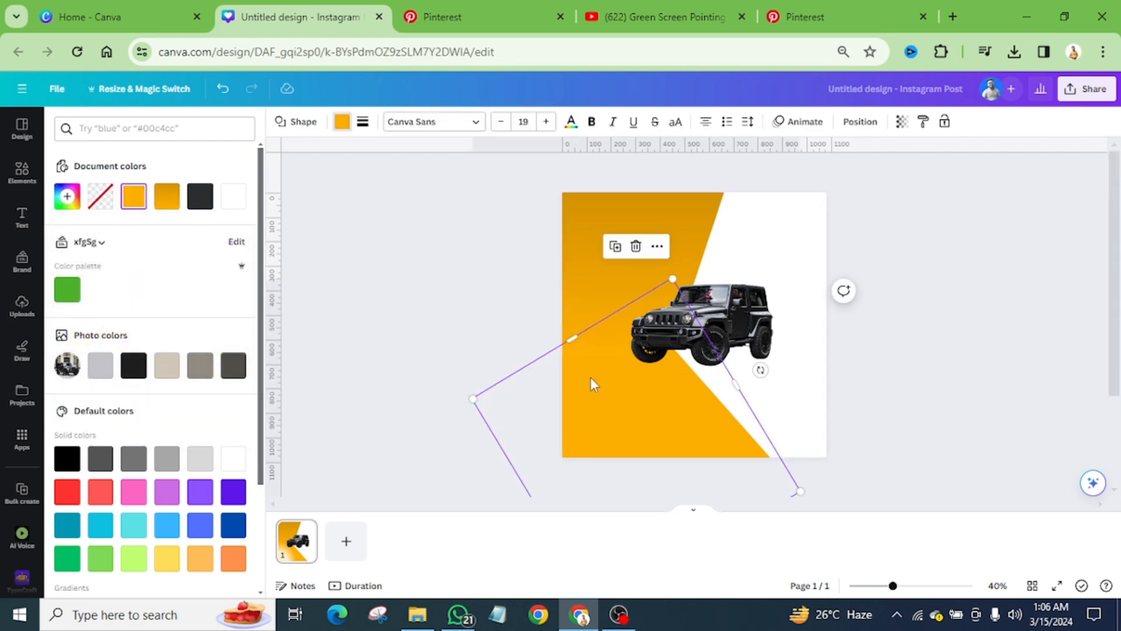
click(67, 197)
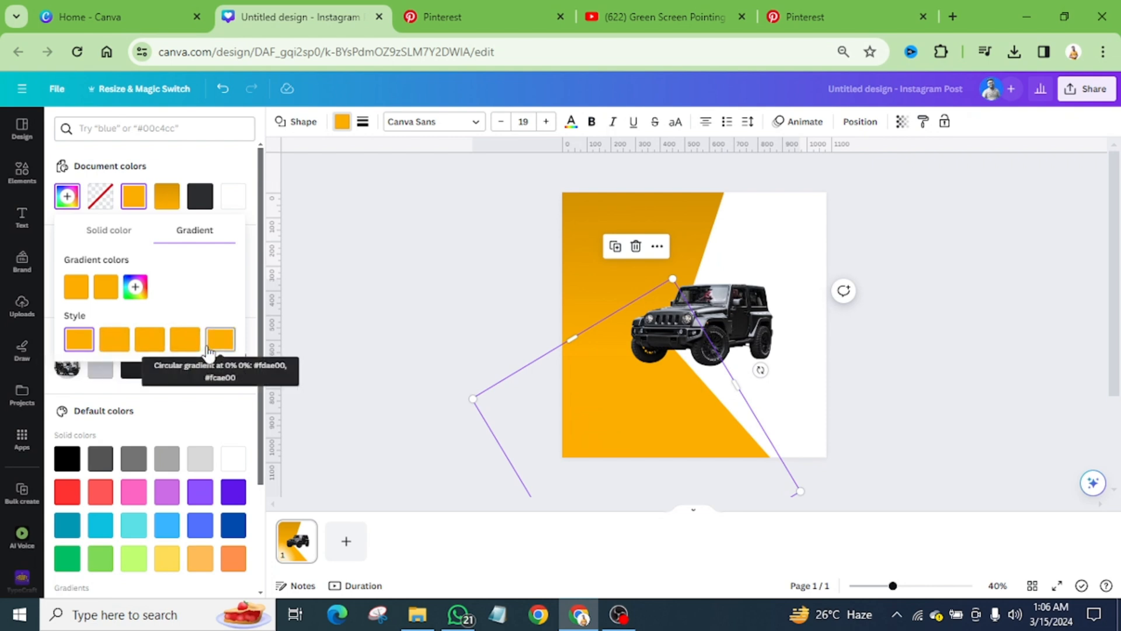
click(76, 287)
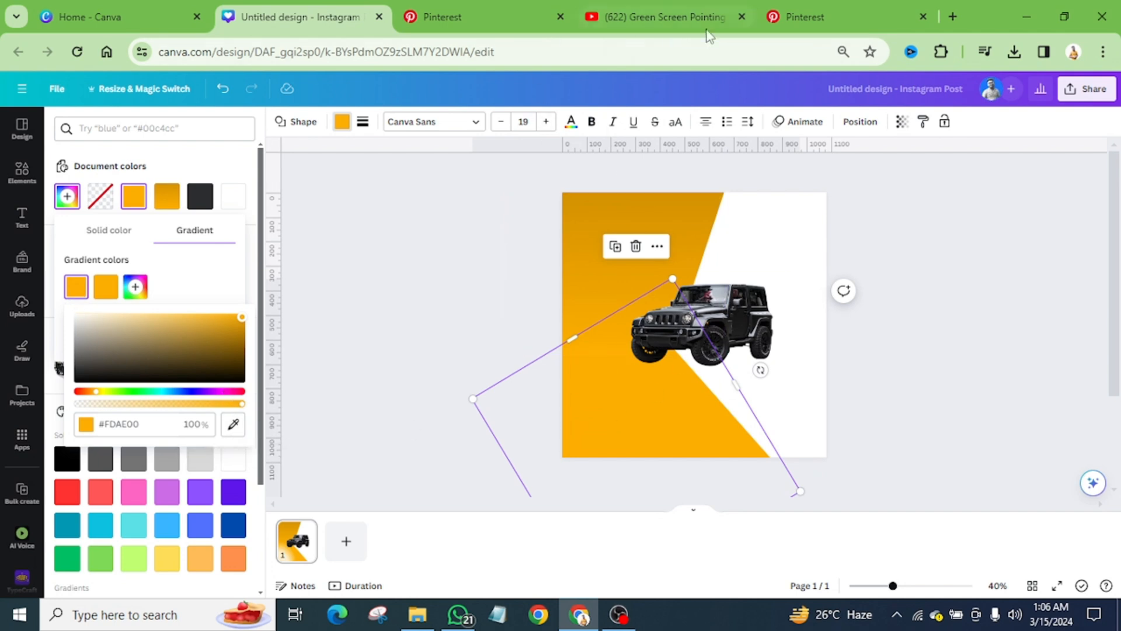
click(233, 424)
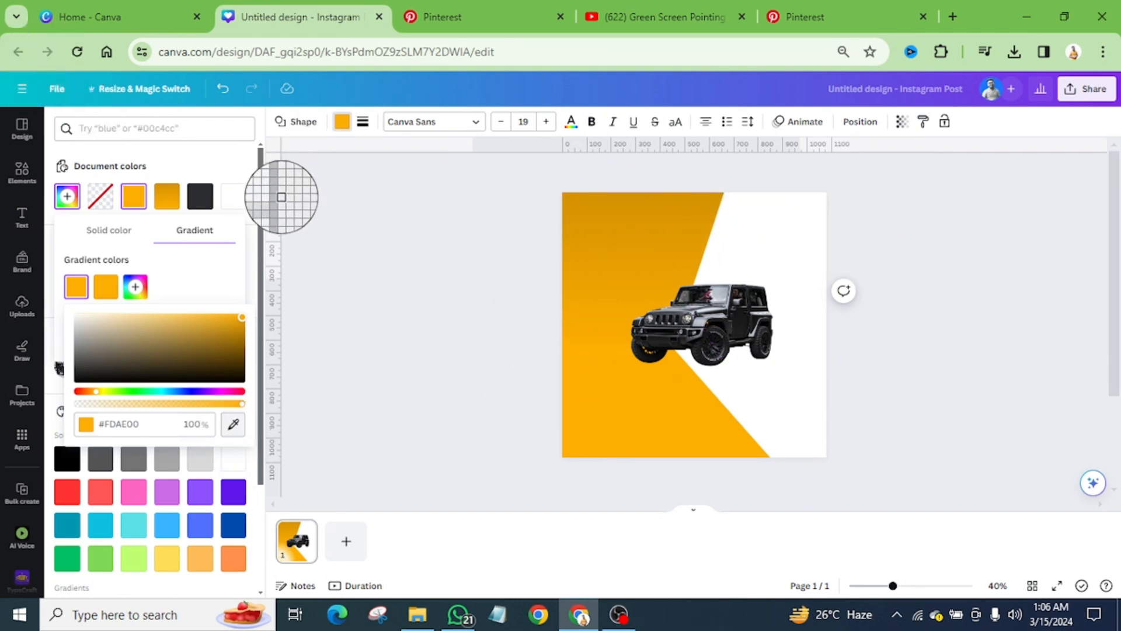
key(Escape)
Step: Fill the white page background with the dark grey from the Jeep's photo colours and compare it with the Pinterest reference
click(758, 272)
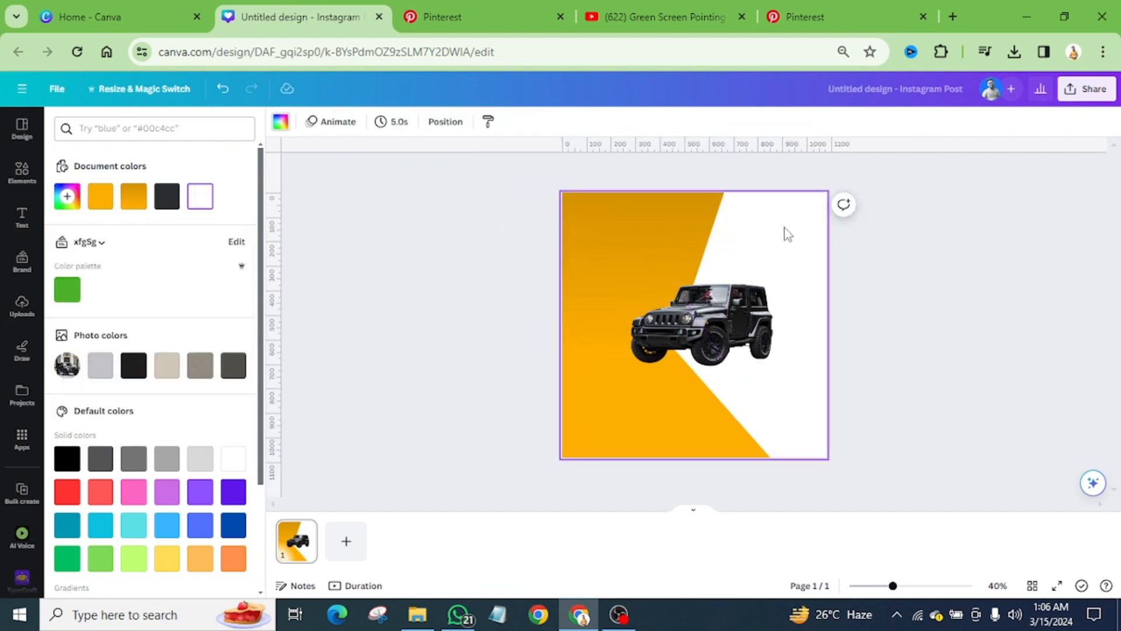
click(281, 122)
click(66, 118)
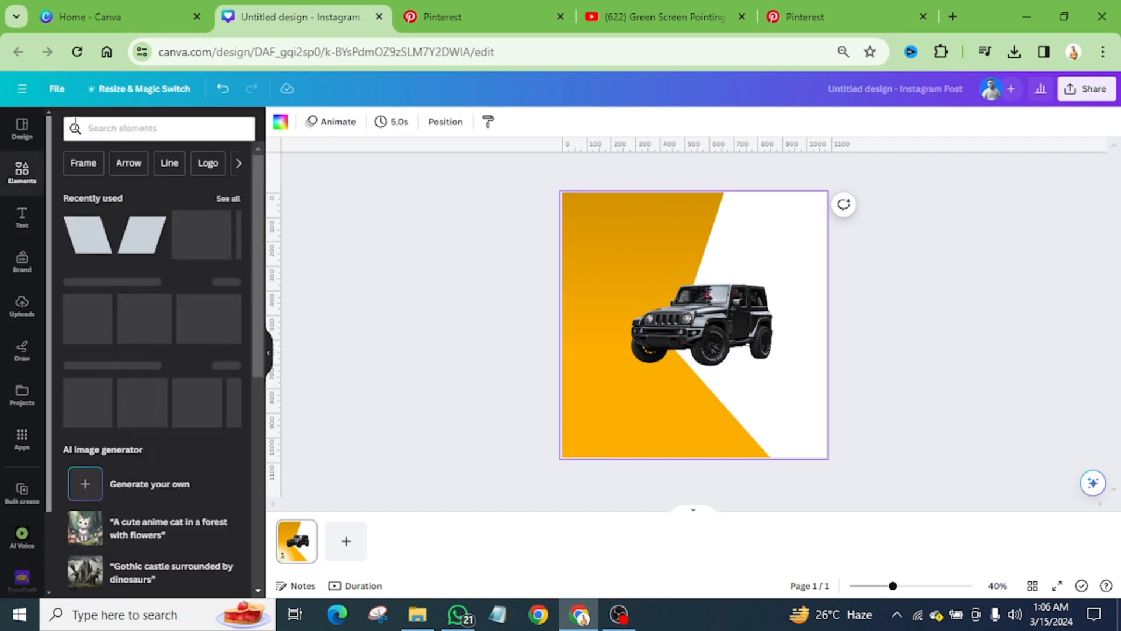
click(276, 126)
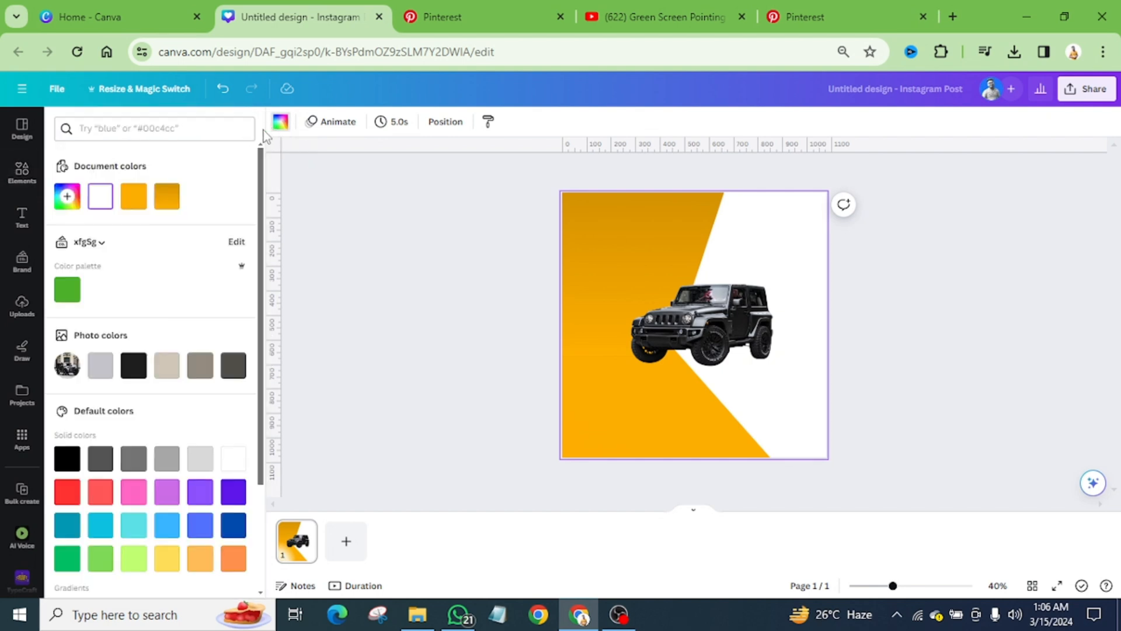
click(238, 368)
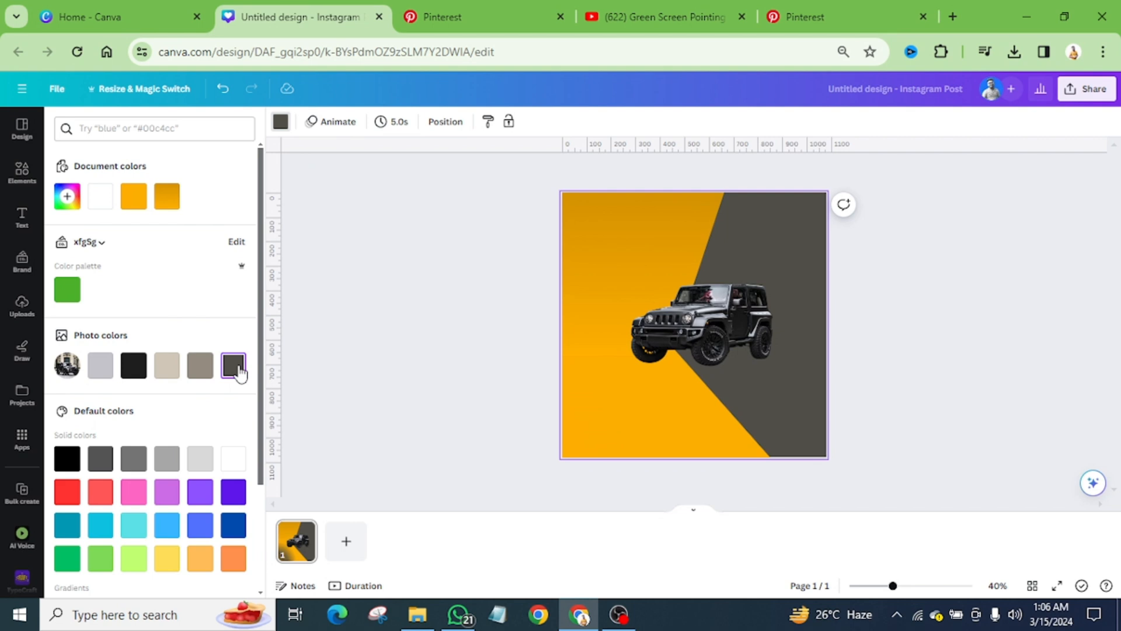
click(501, 11)
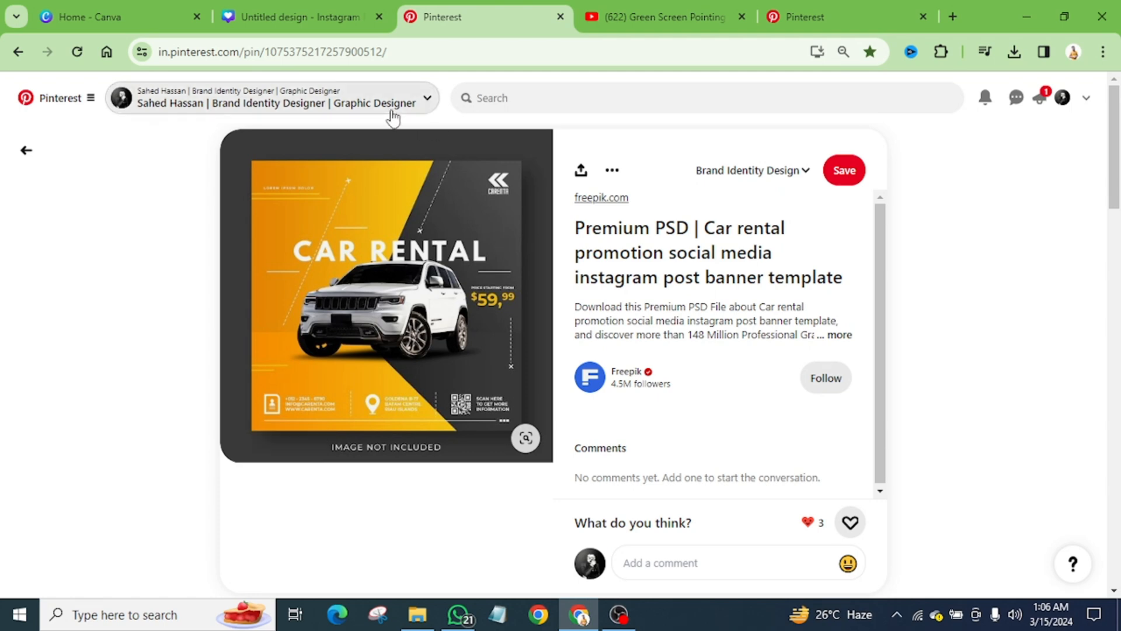
click(301, 18)
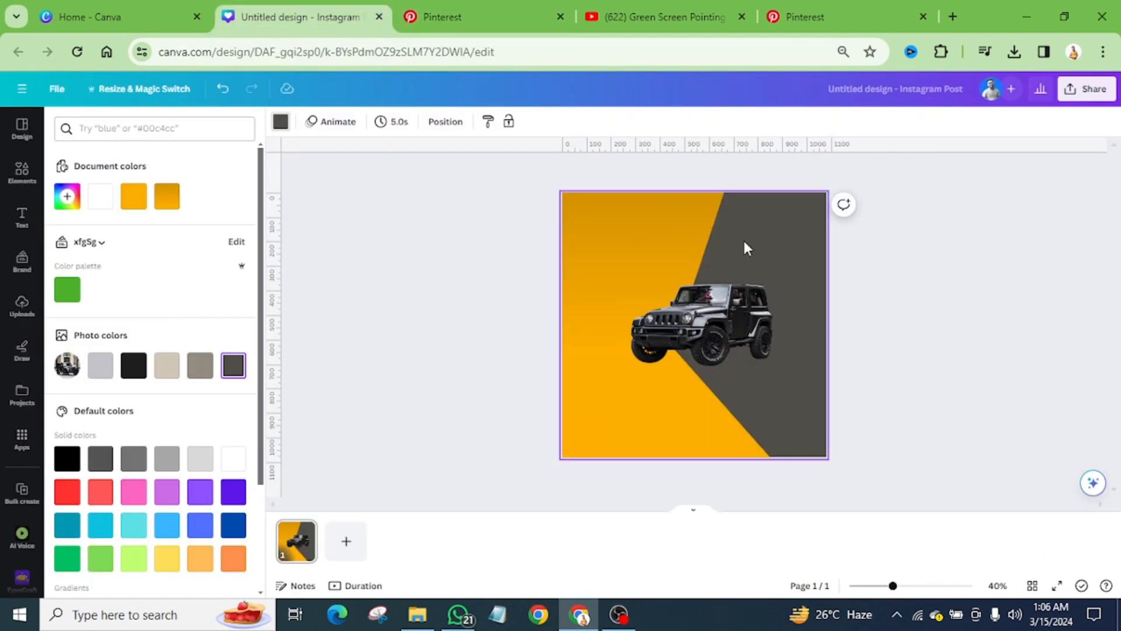
Step: Change the page background from solid dark grey to a gradient, try the diagonal style and settle on the left-to-right linear style
click(281, 123)
click(280, 123)
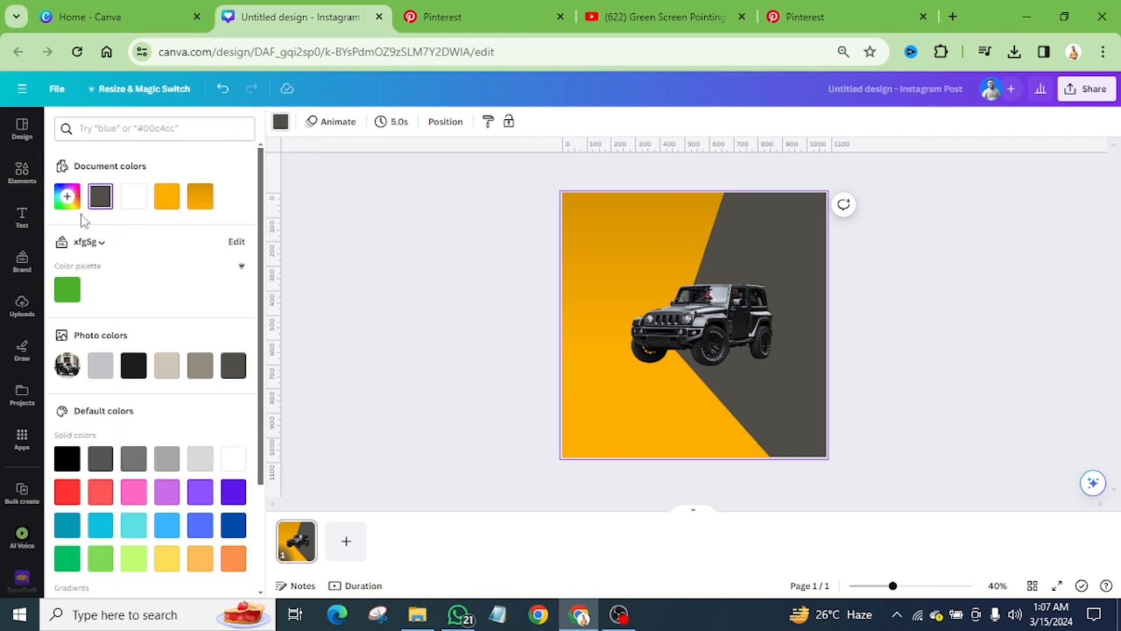
click(67, 196)
click(202, 234)
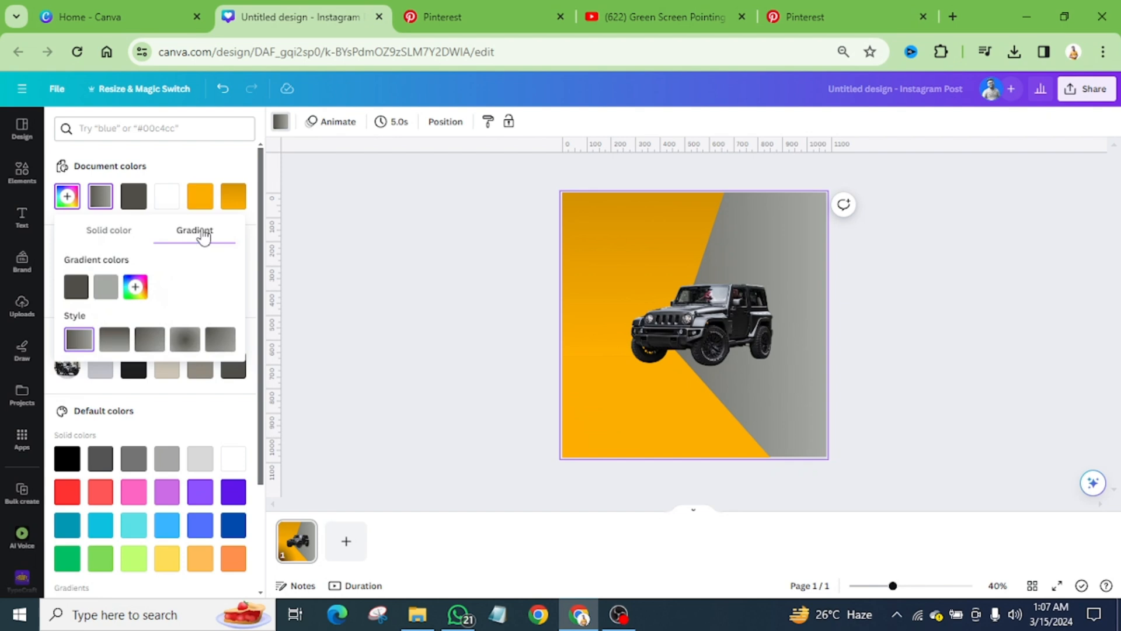
click(151, 342)
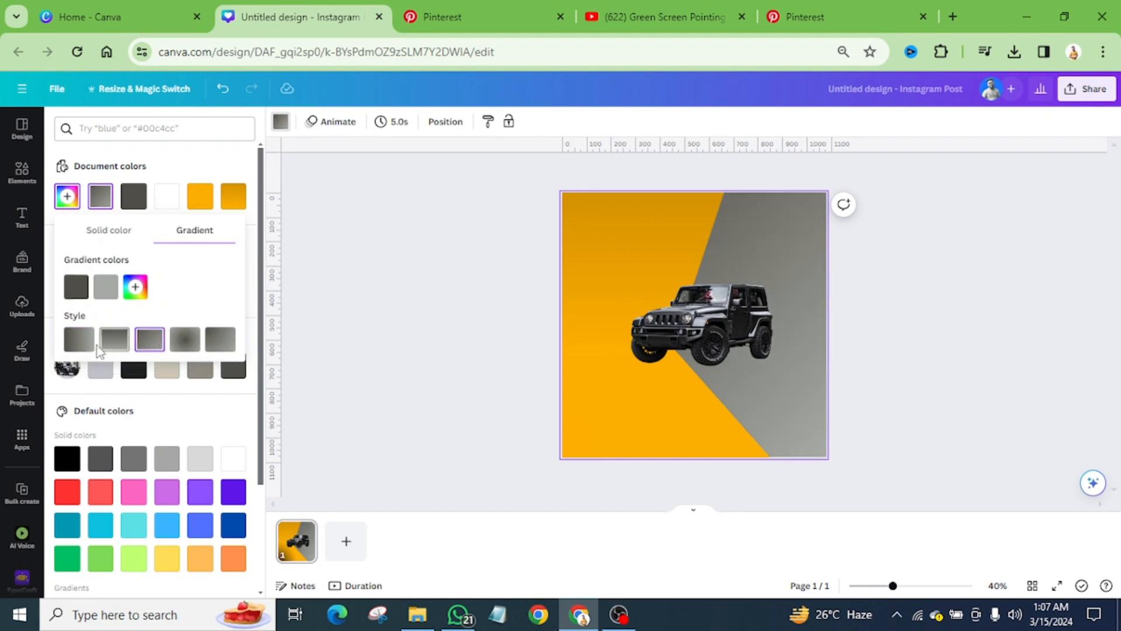
click(79, 349)
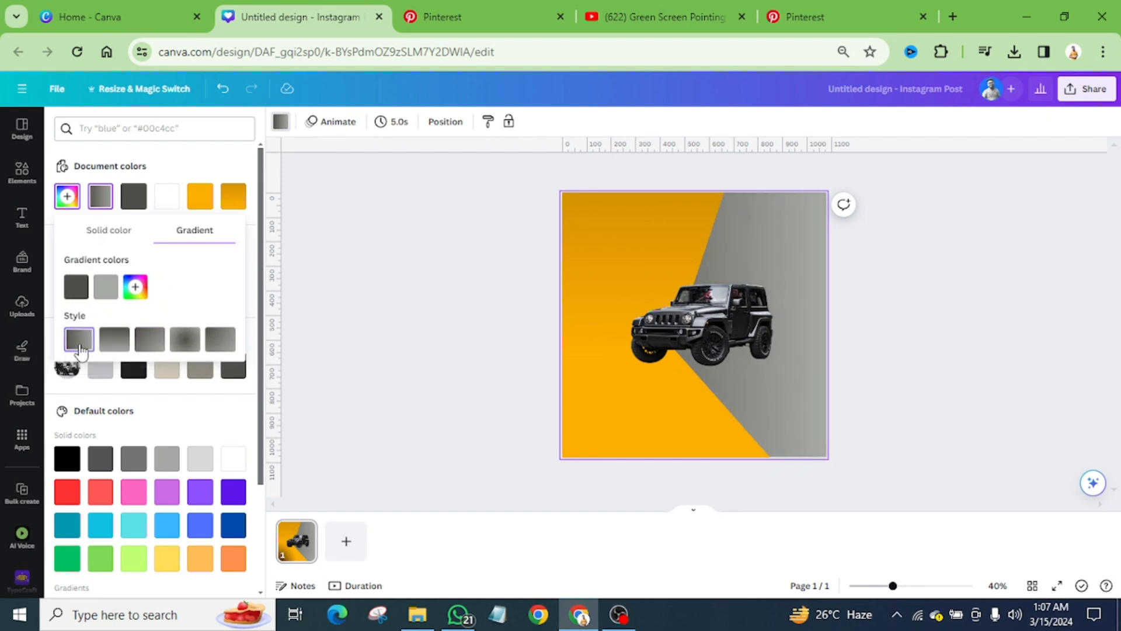
Step: Set the background gradient's first colour to black #000000 and its second colour to dark grey #626262
click(73, 288)
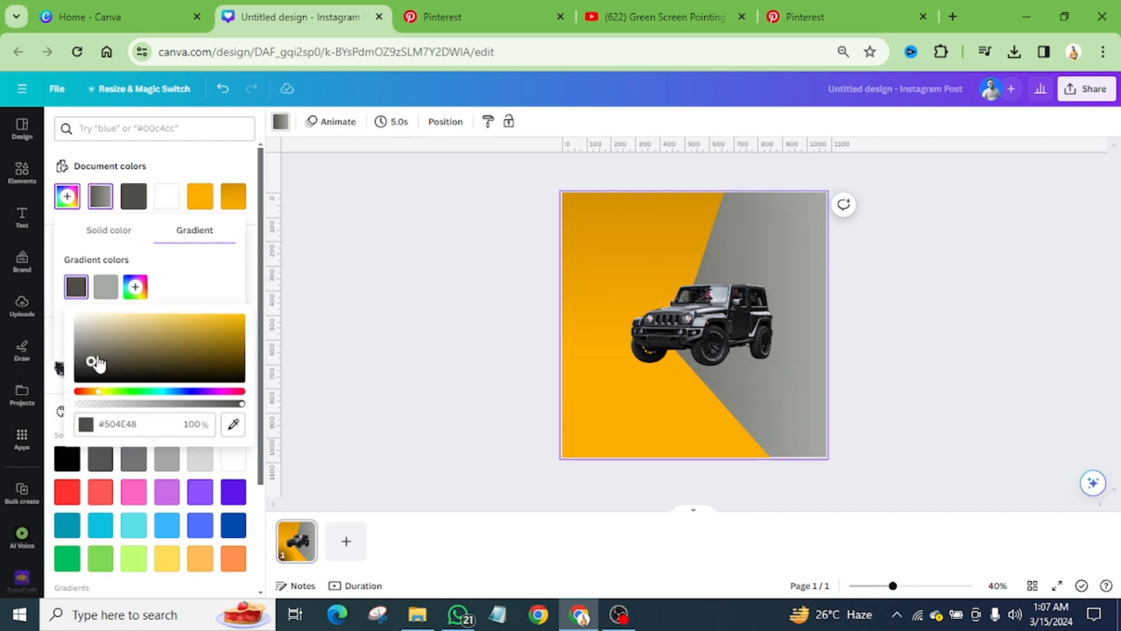
drag(90, 361, 77, 378)
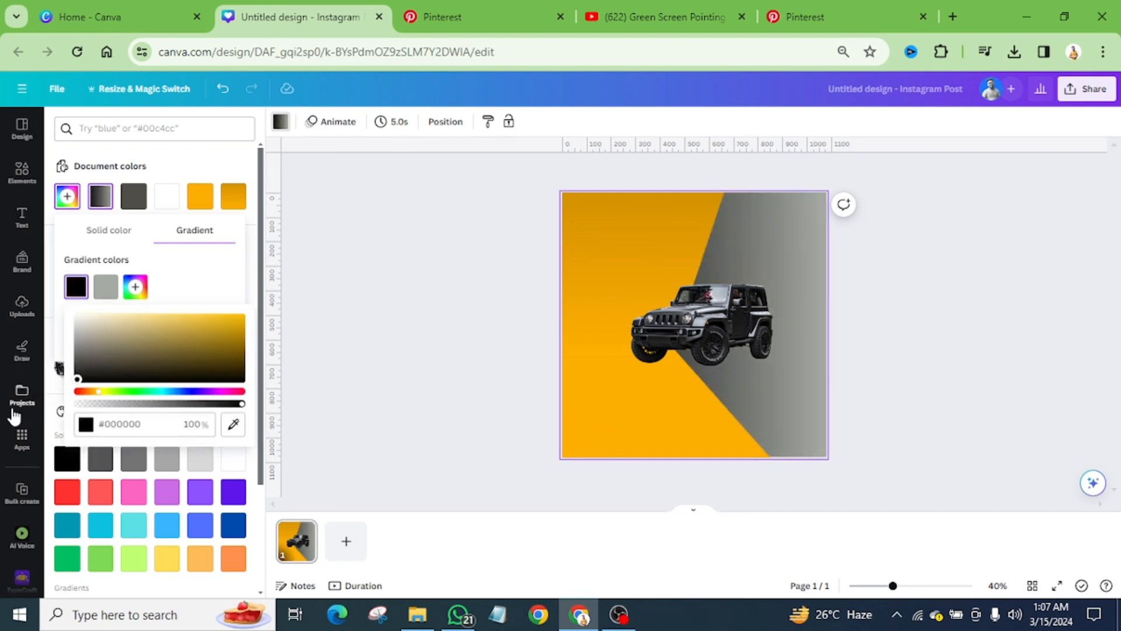
click(106, 286)
drag(107, 331, 65, 358)
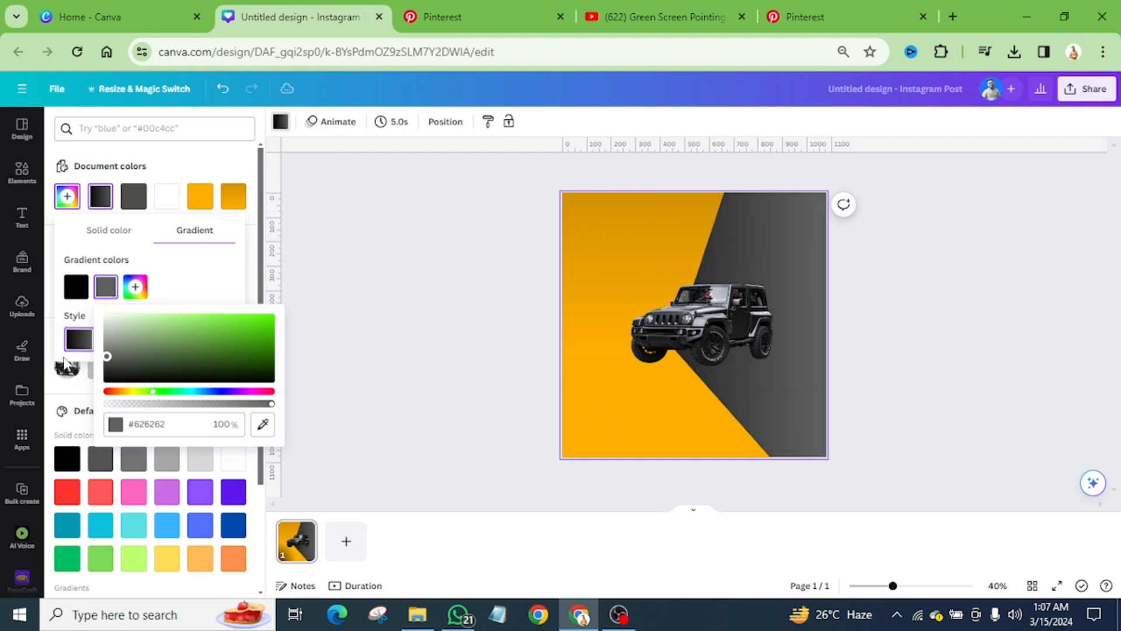
click(904, 301)
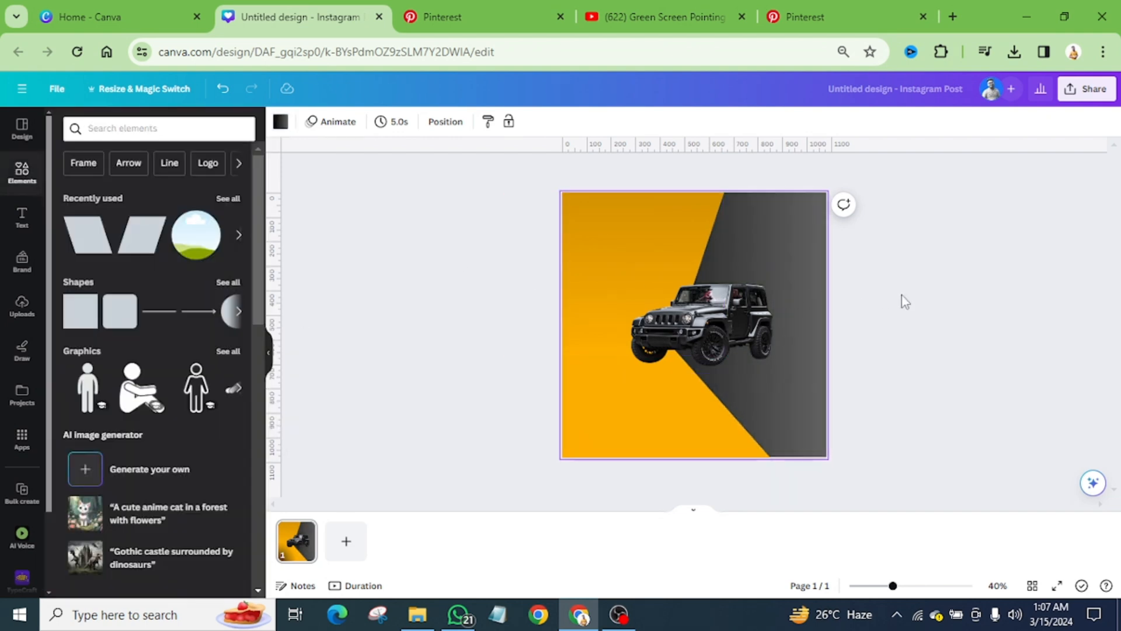
Step: Compare the design with the Pinterest reference, then search the elements for "shadow" and limit the results to graphics
click(456, 17)
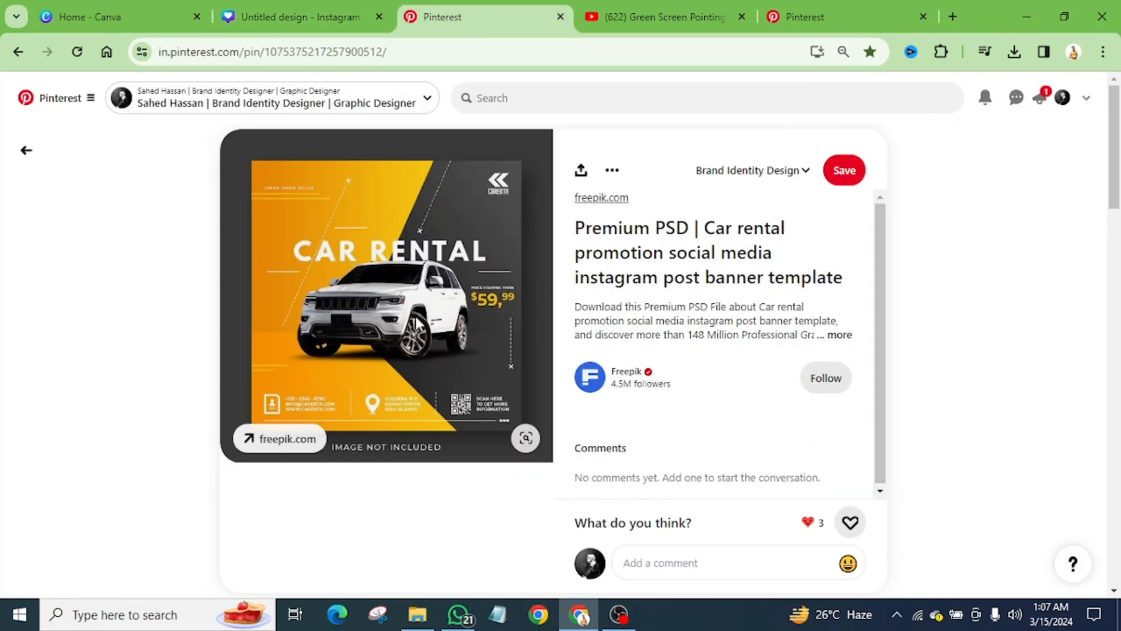
click(299, 16)
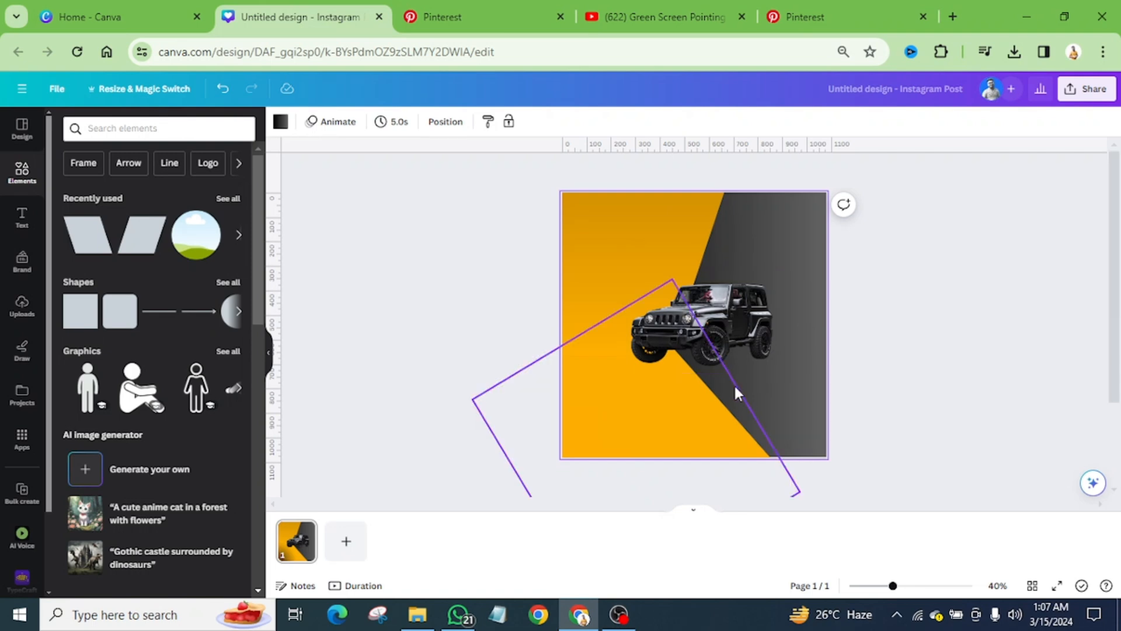
click(461, 16)
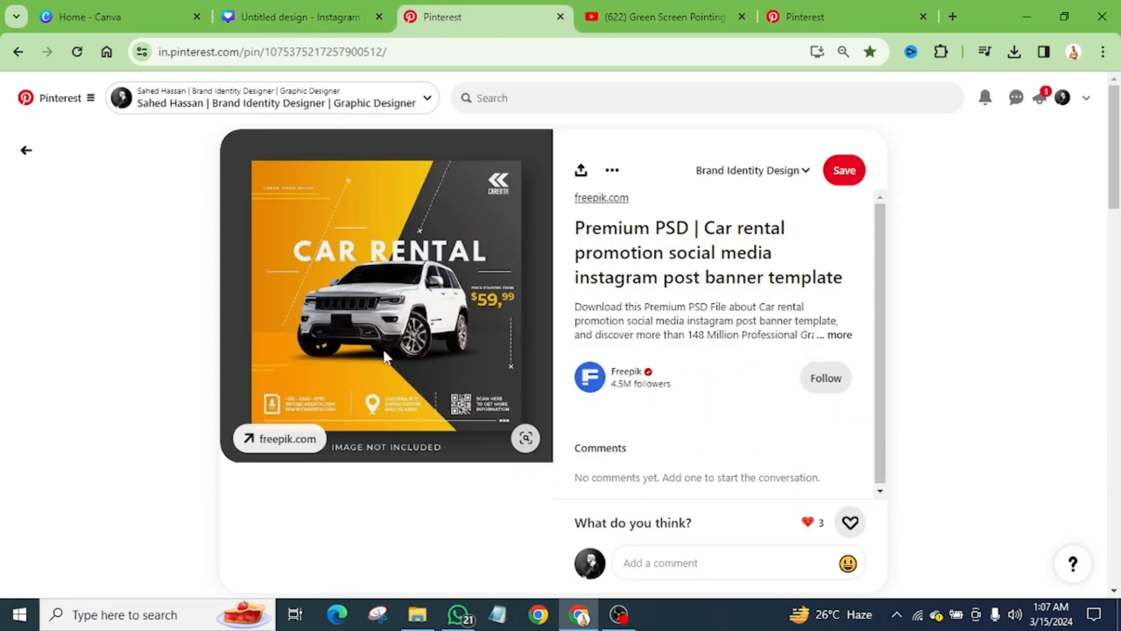
click(299, 17)
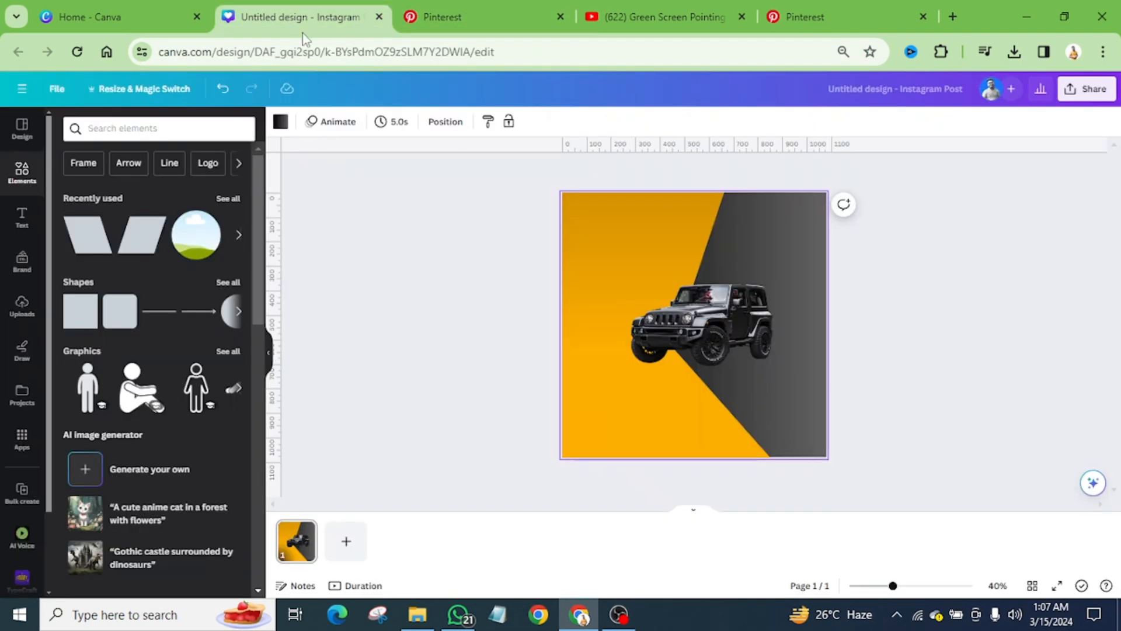
scroll(791, 332, up, 4)
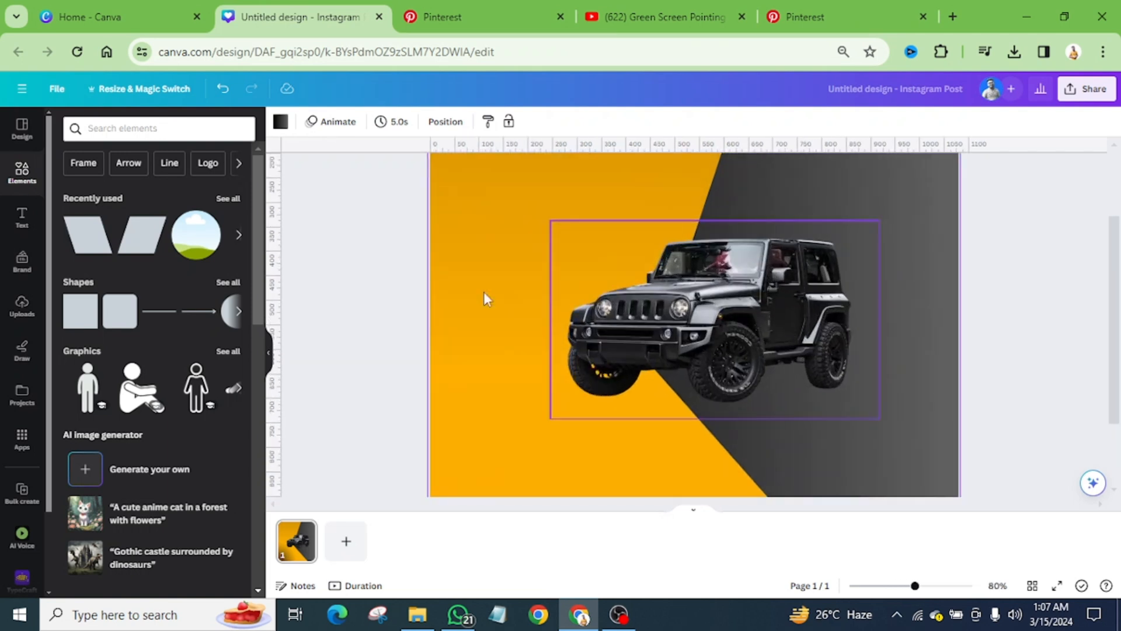
click(126, 129)
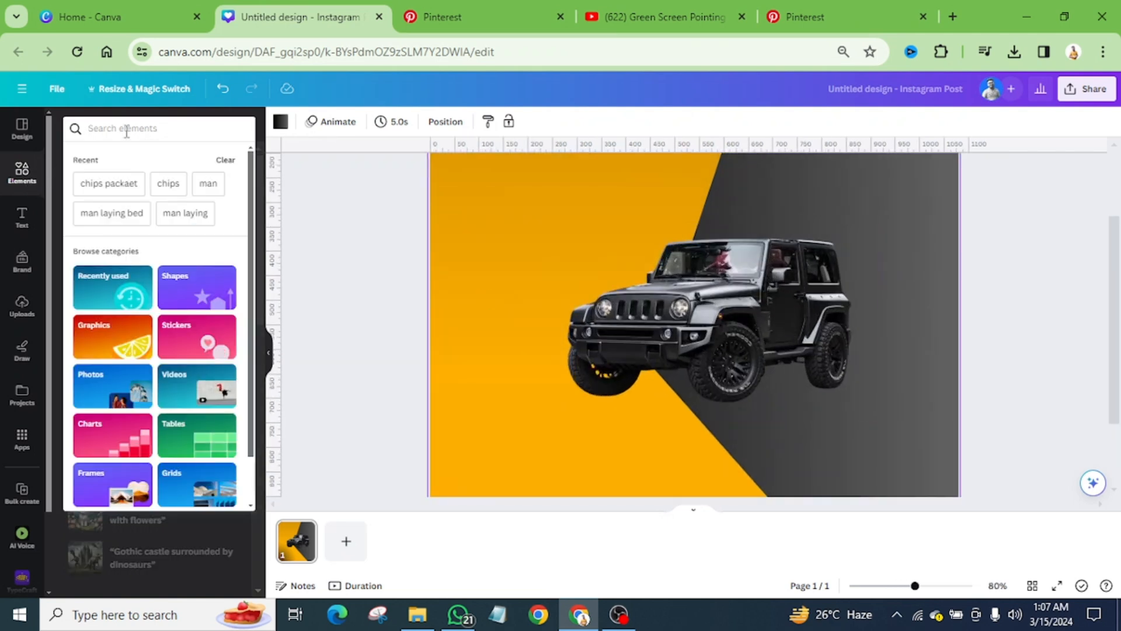
text(shadow)
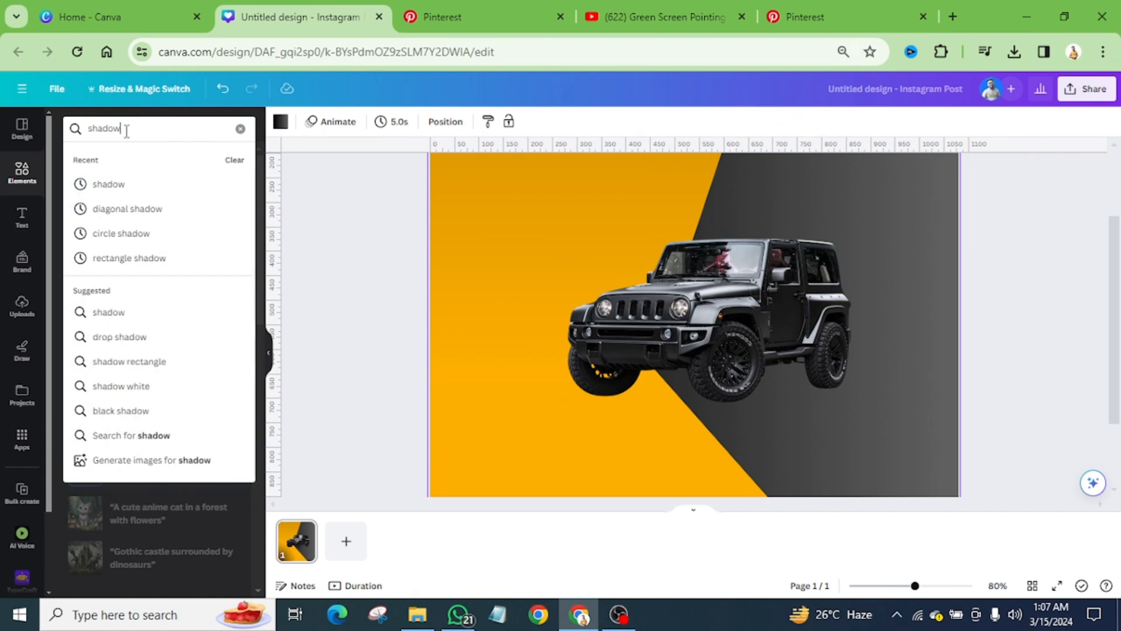
key(Return)
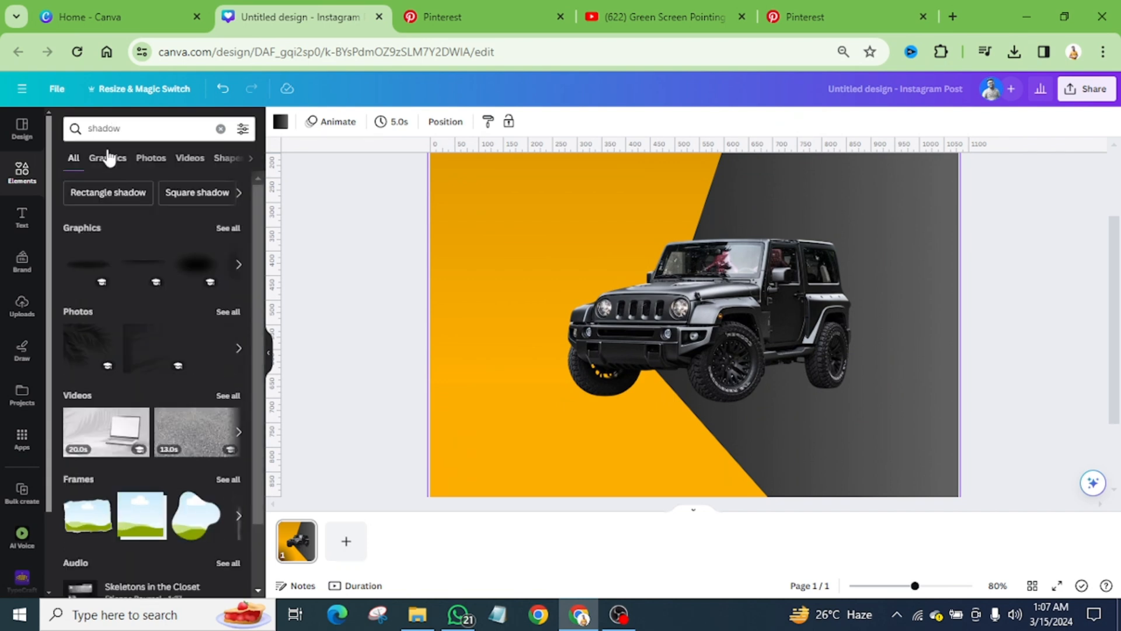
click(108, 157)
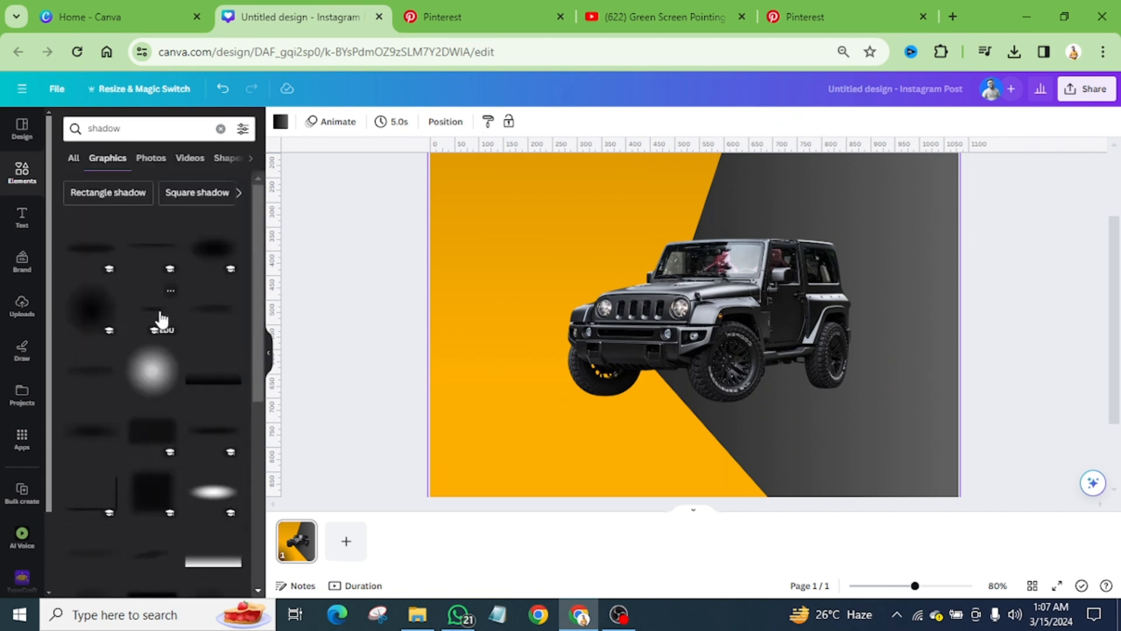
Step: Add a thin soft shadow graphic, shrink it beneath the Jeep and place a copy under the front wheel on the amber area
click(159, 318)
drag(710, 320, 747, 411)
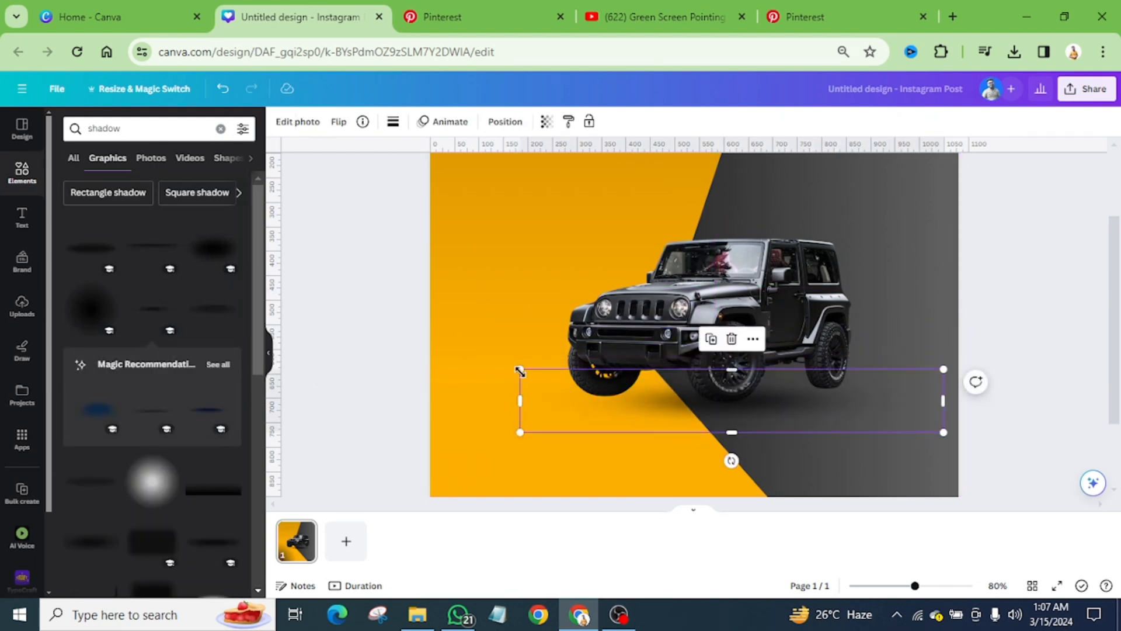
drag(532, 370, 706, 394)
drag(832, 411, 675, 397)
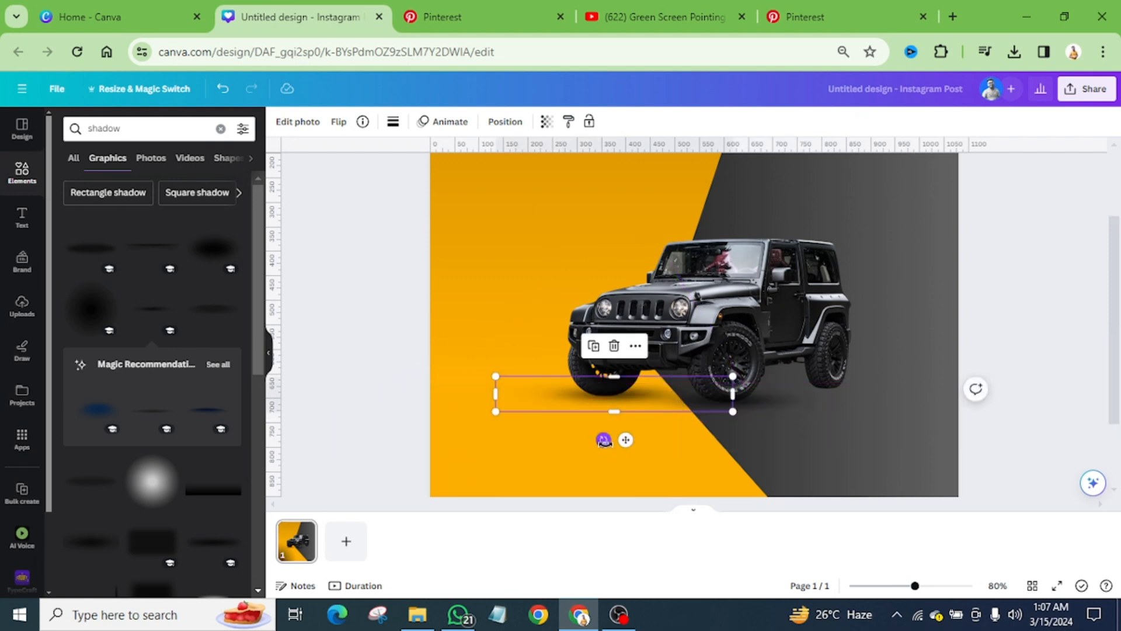
Step: Tilt the copied shadow slightly to follow the Jeep's angle, shrink it and fit it under the front wheel on the amber area
drag(604, 439, 610, 460)
drag(639, 386, 640, 393)
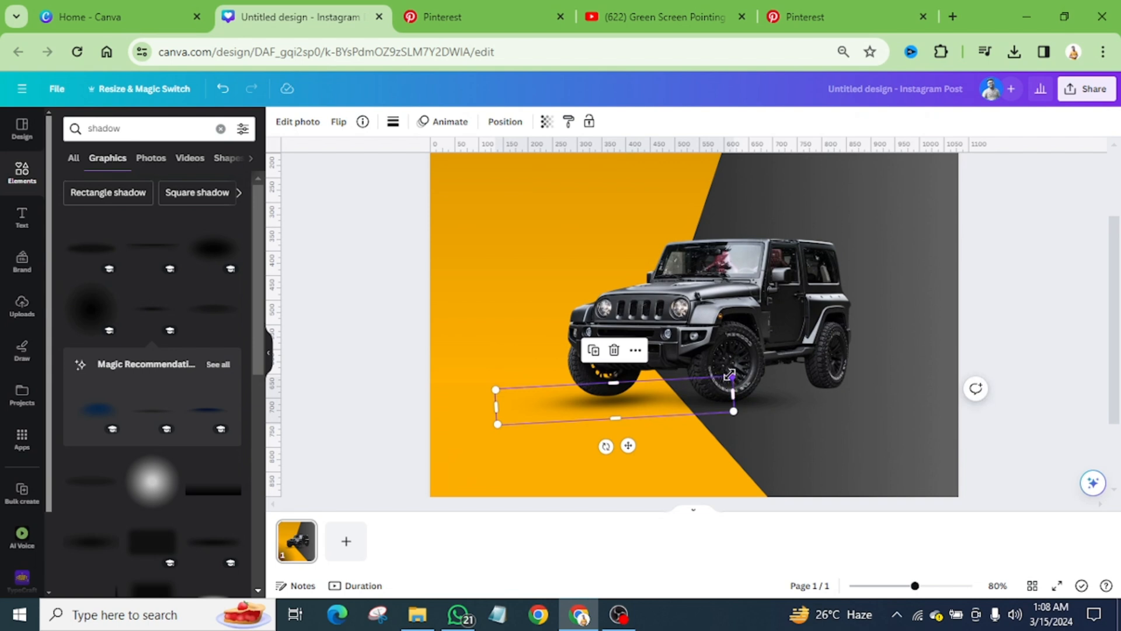
drag(729, 381, 650, 392)
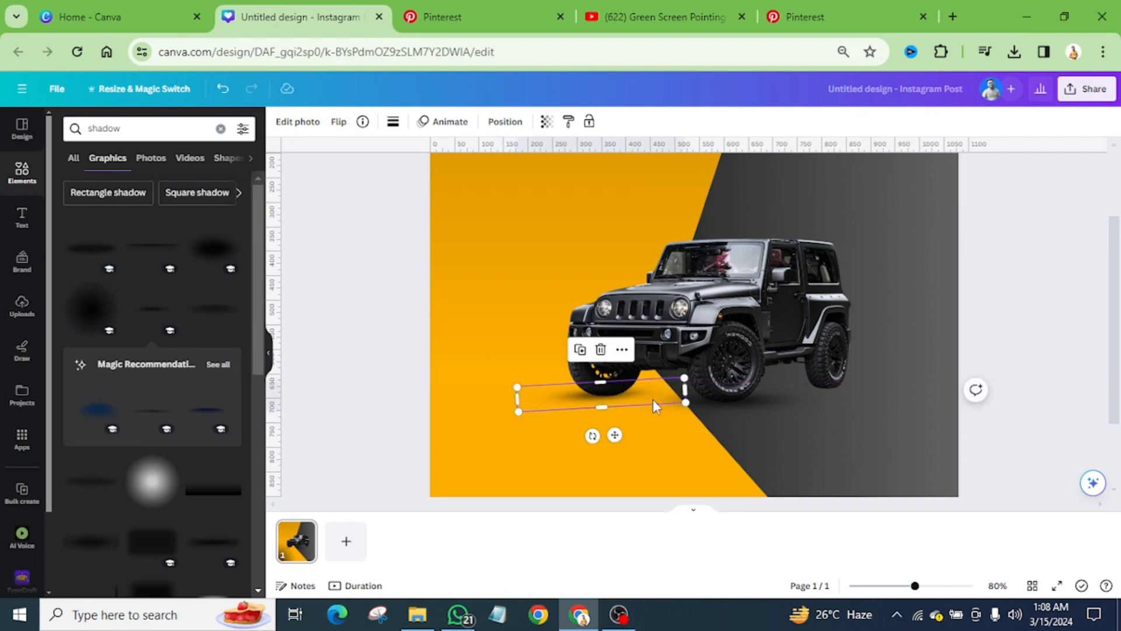
key(Escape)
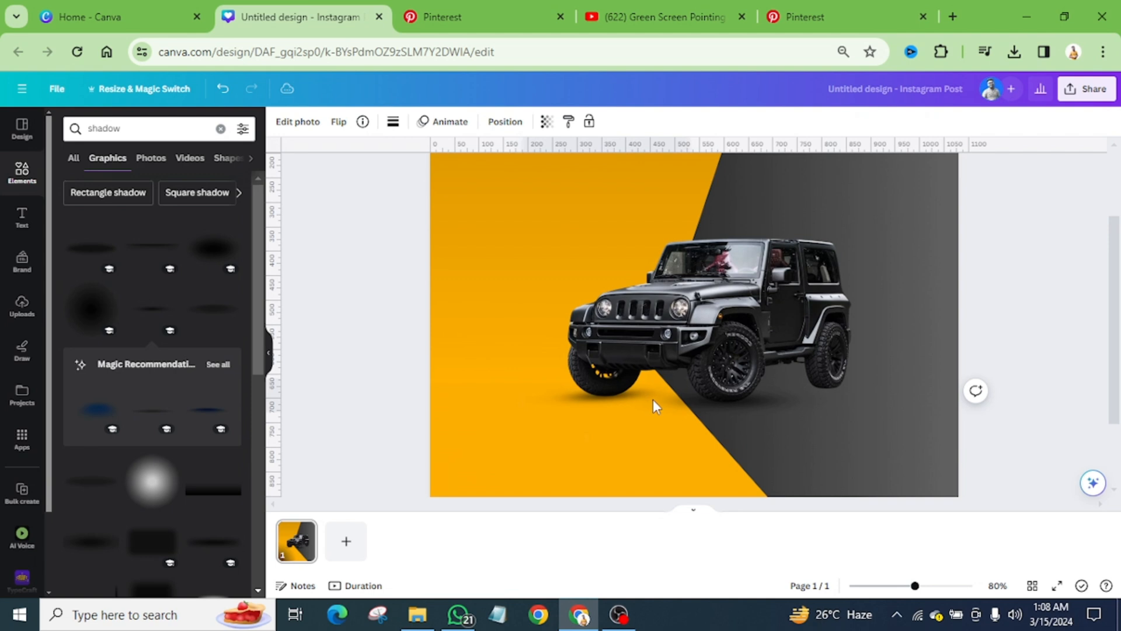
click(653, 399)
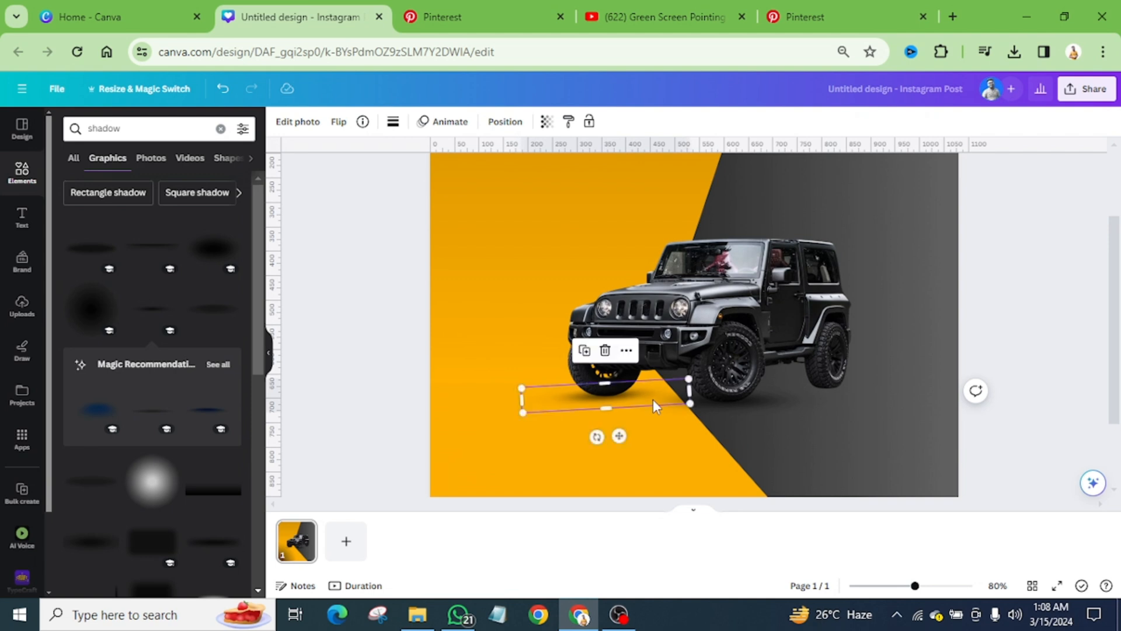
Step: Move the original shadow under the Jeep's rear wheel and compare it with the car's shadow in the Pinterest reference
click(764, 402)
drag(764, 402, 858, 391)
click(841, 449)
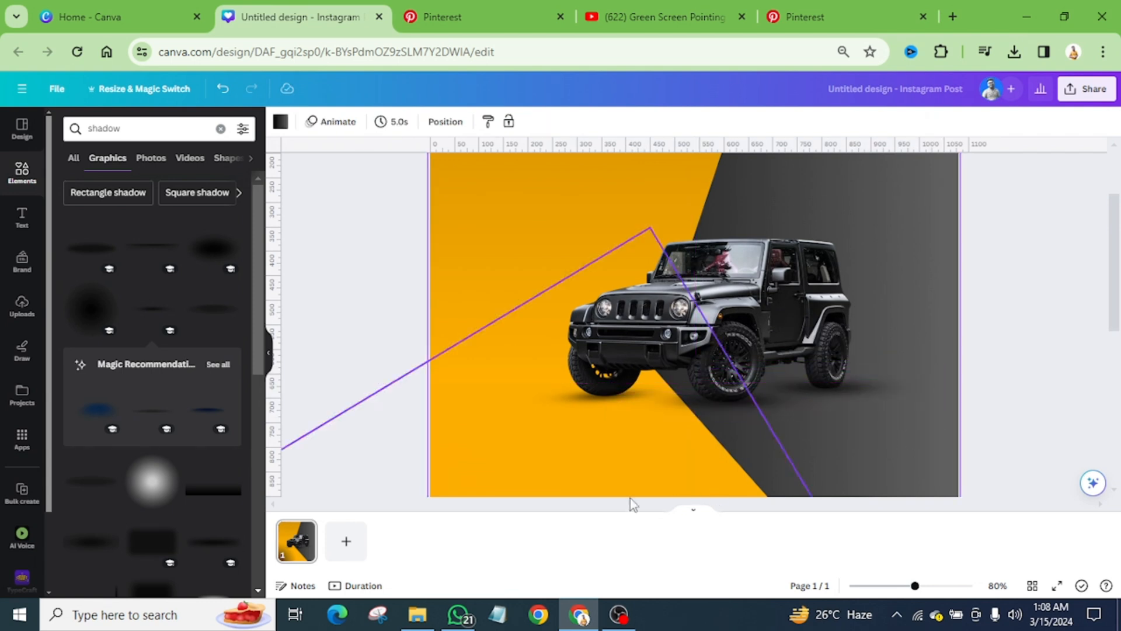
click(442, 16)
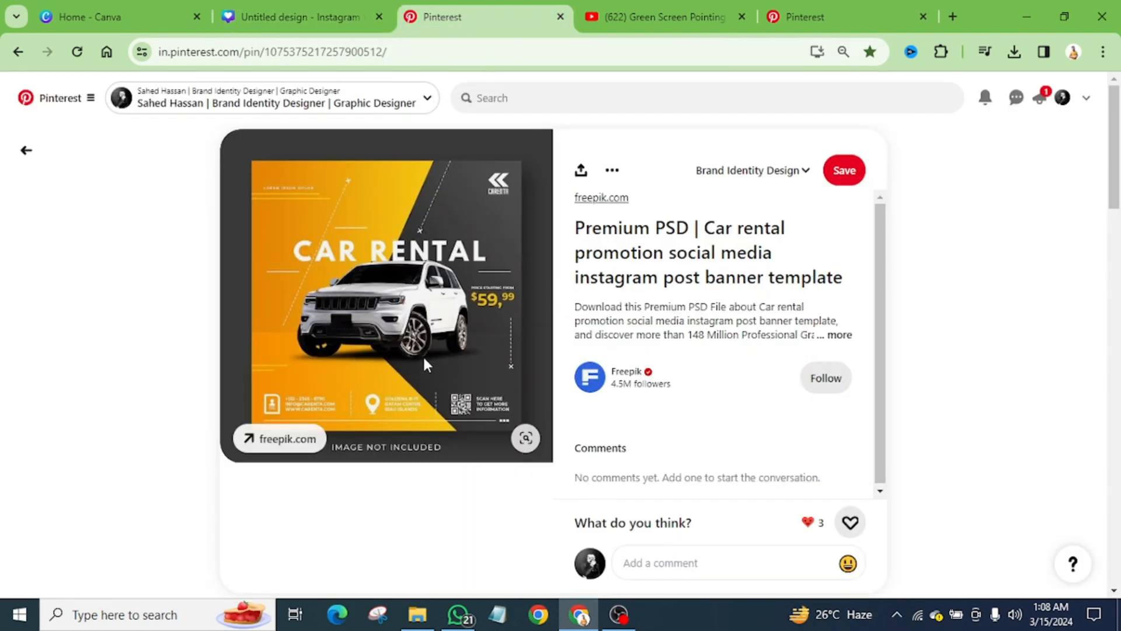
click(300, 17)
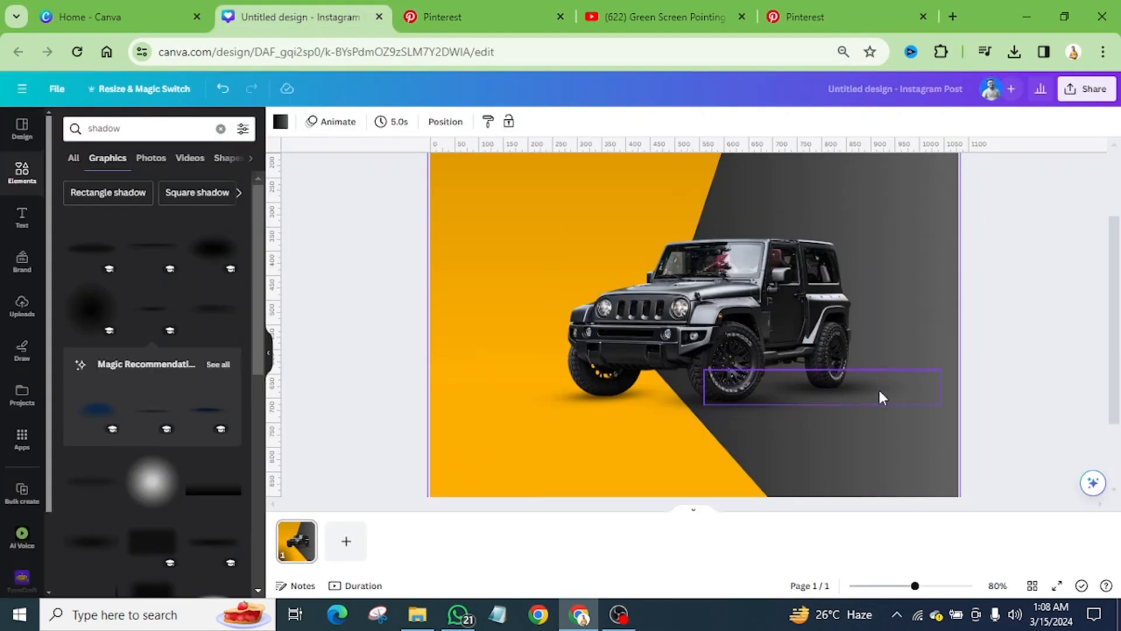
Step: Copy the rear wheel's shadow, shrink the copy and place it between the Jeep's two front wheels
drag(878, 387, 799, 410)
scroll(799, 410, up, 5)
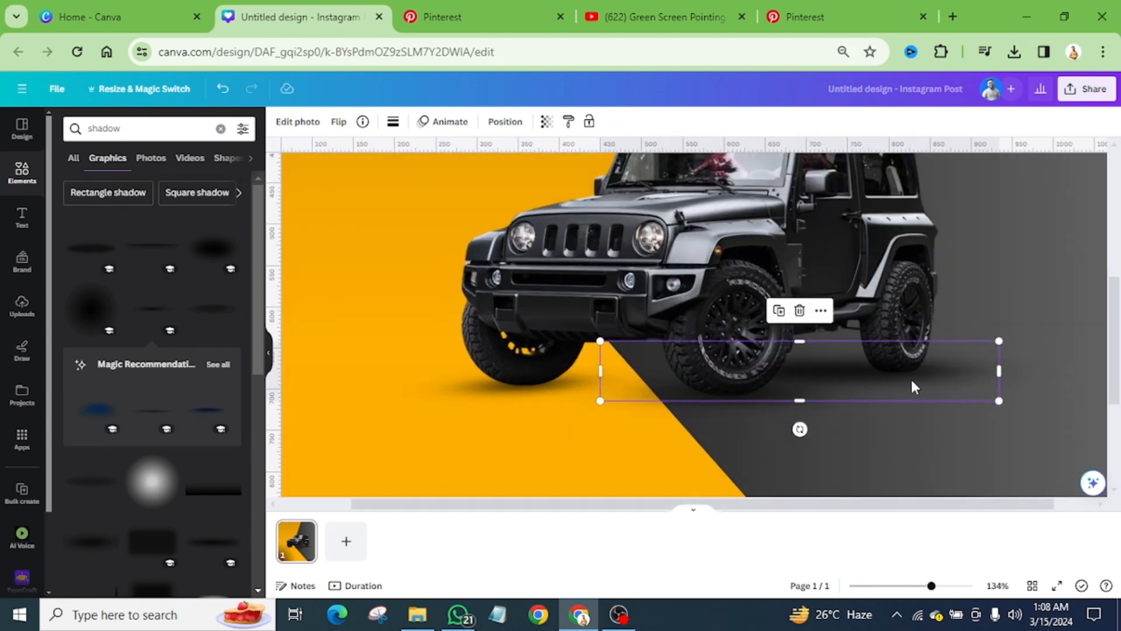
drag(930, 388, 759, 390)
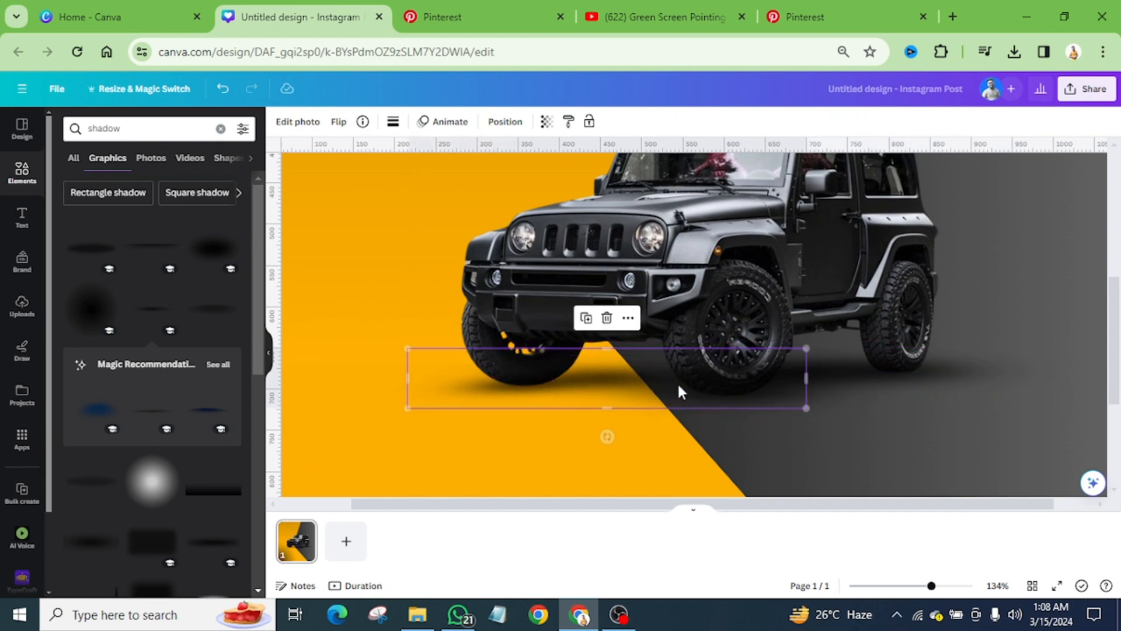
drag(667, 382, 706, 375)
drag(848, 337, 759, 352)
drag(671, 380, 703, 378)
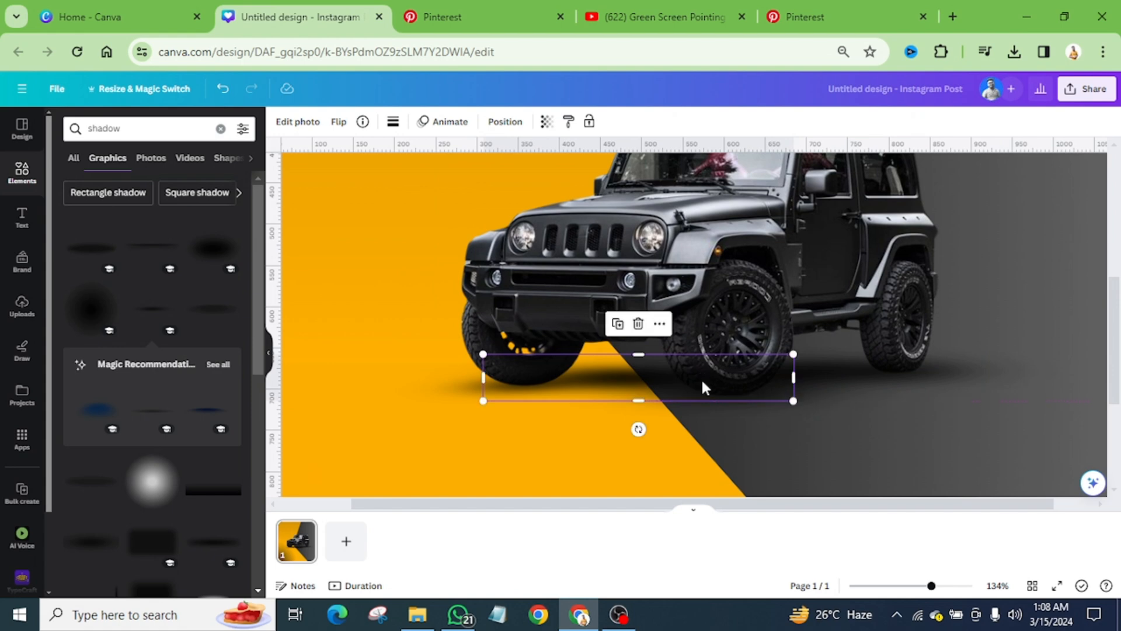
scroll(627, 387, down, 6)
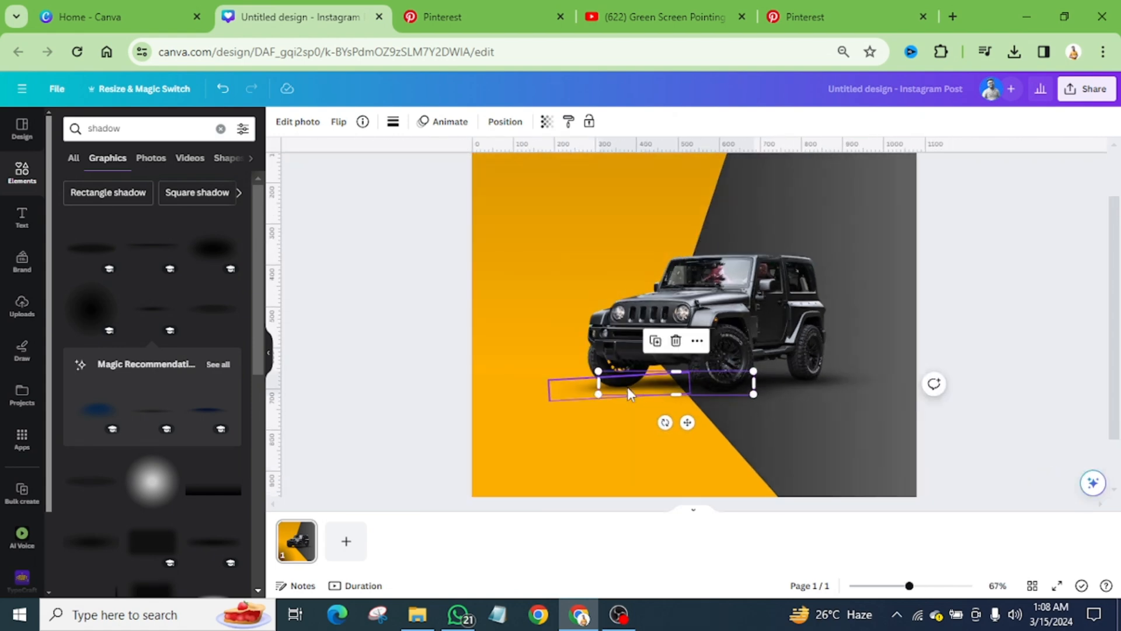
click(950, 315)
click(982, 336)
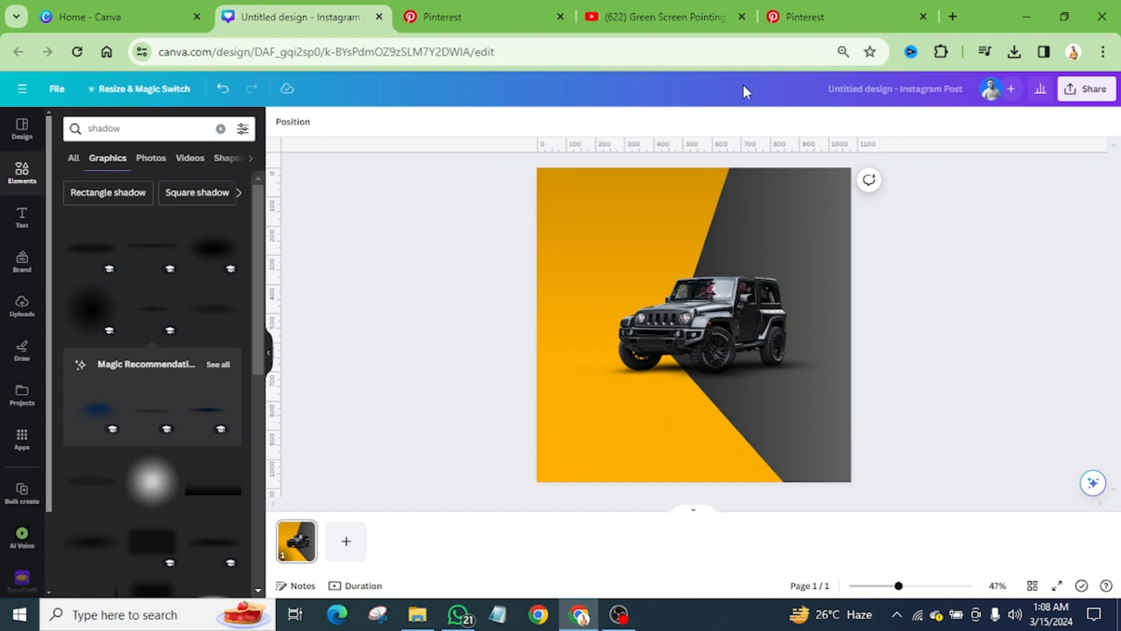
Step: Add an uppercase CAR RENTAL heading above the Jeep, following the heading in the Pinterest reference
click(444, 17)
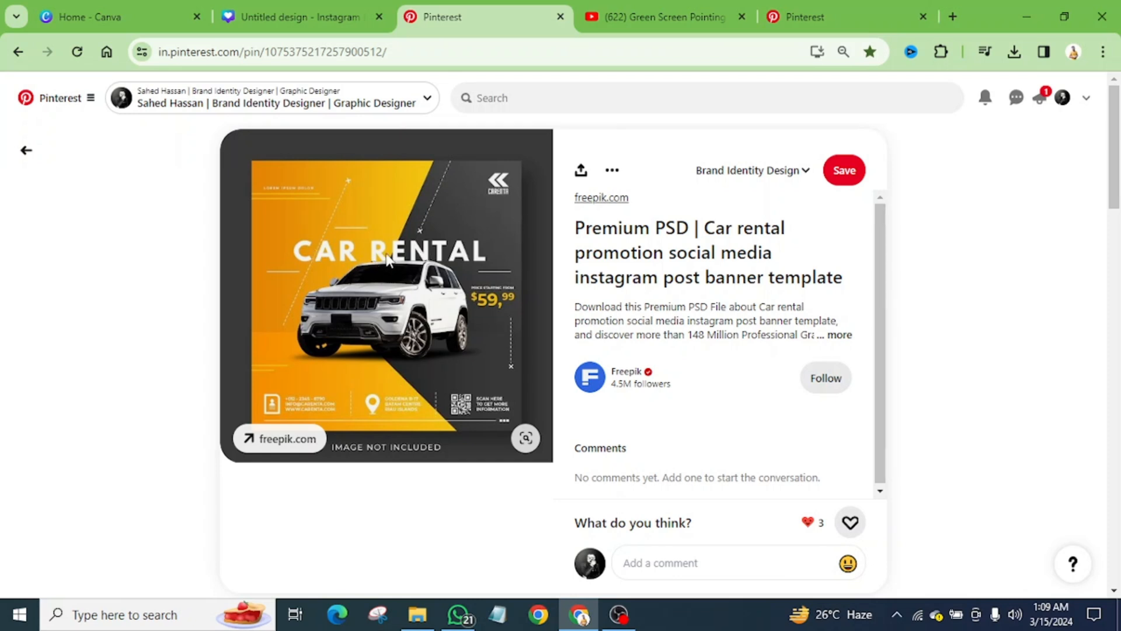
click(315, 16)
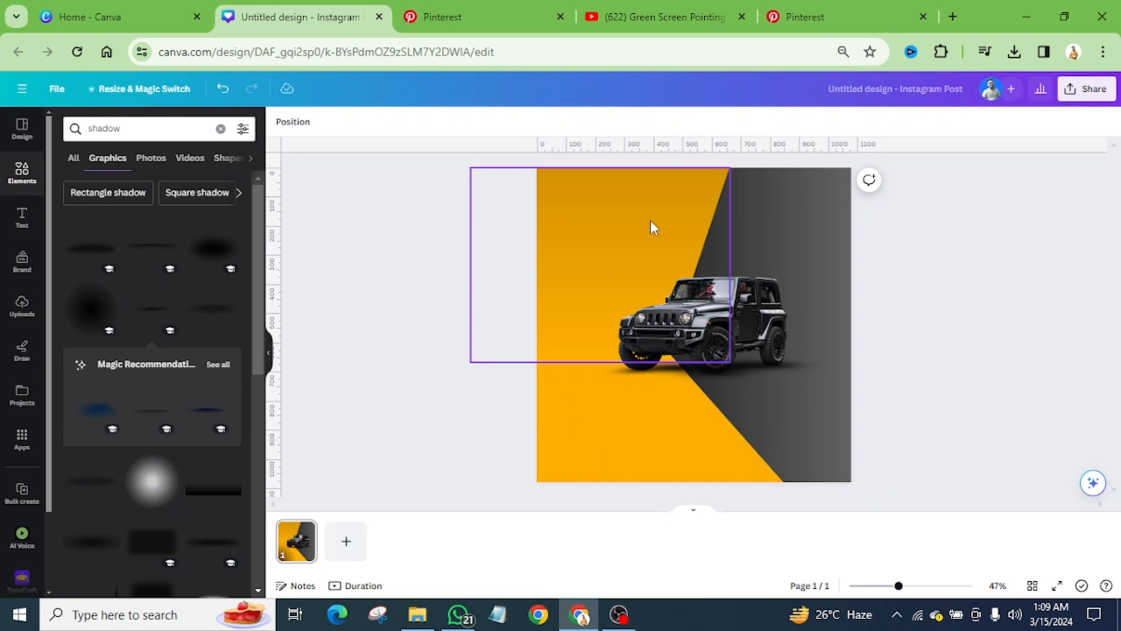
click(21, 222)
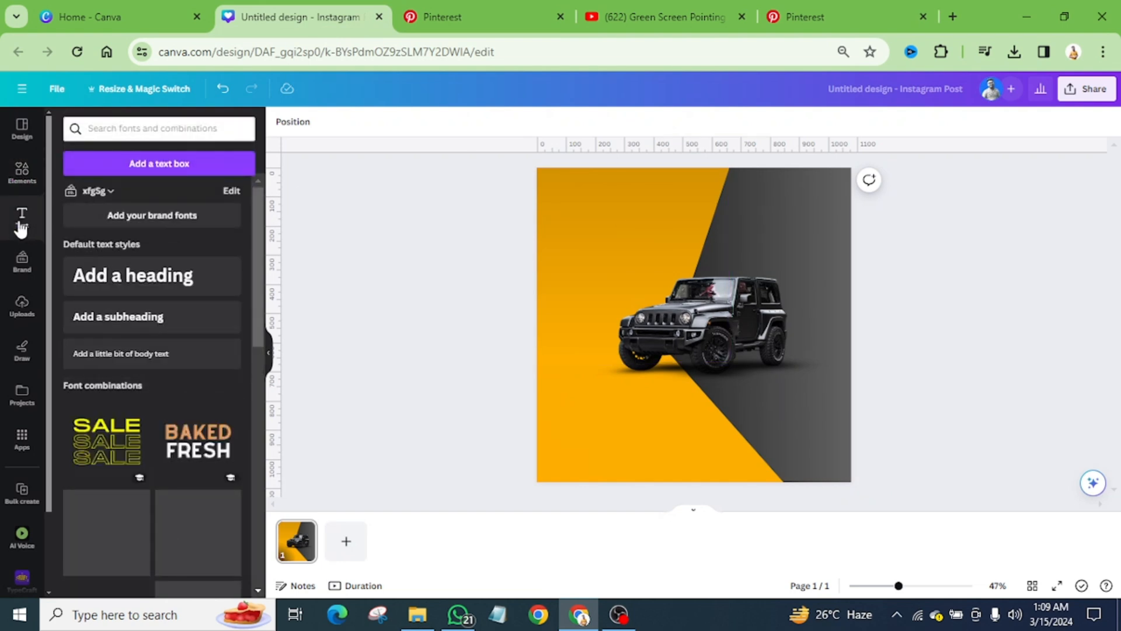
click(154, 291)
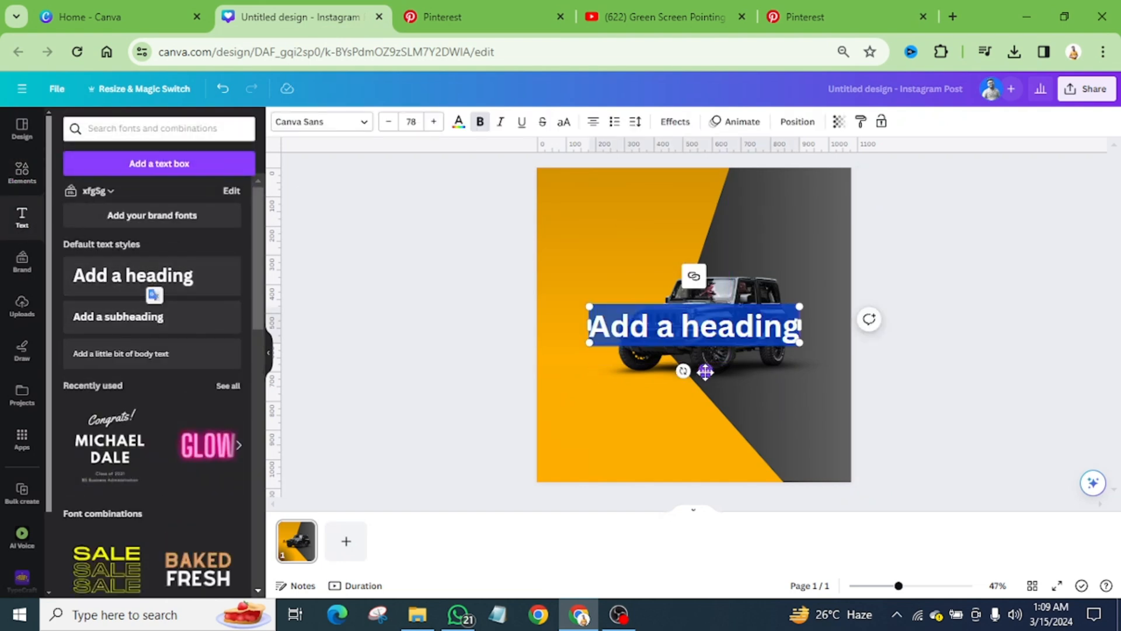
text(car)
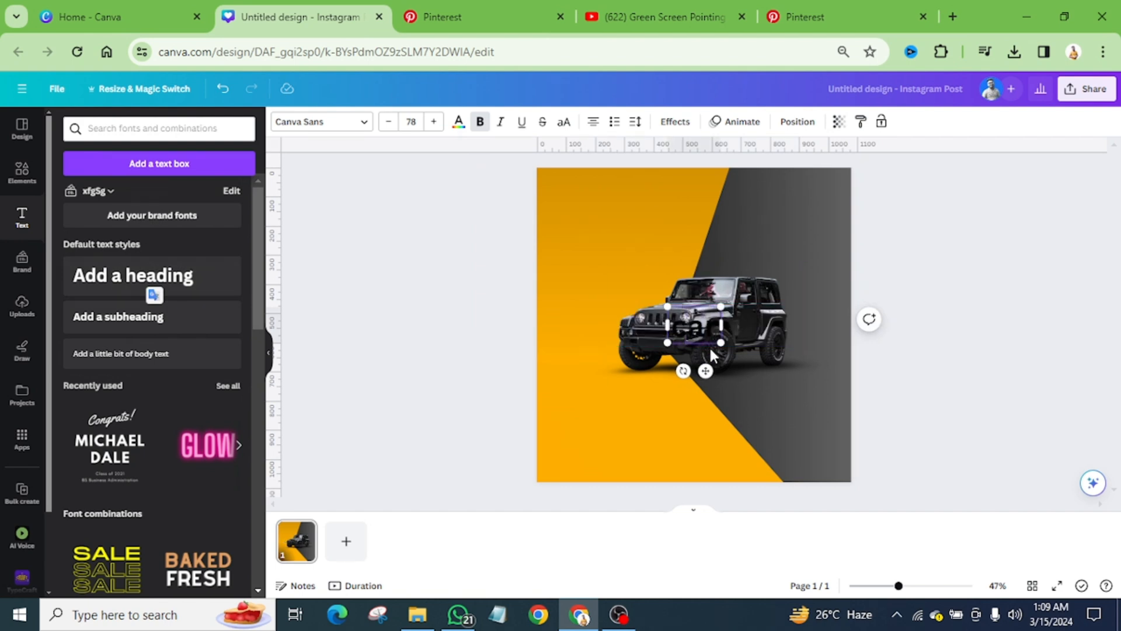
text( rental)
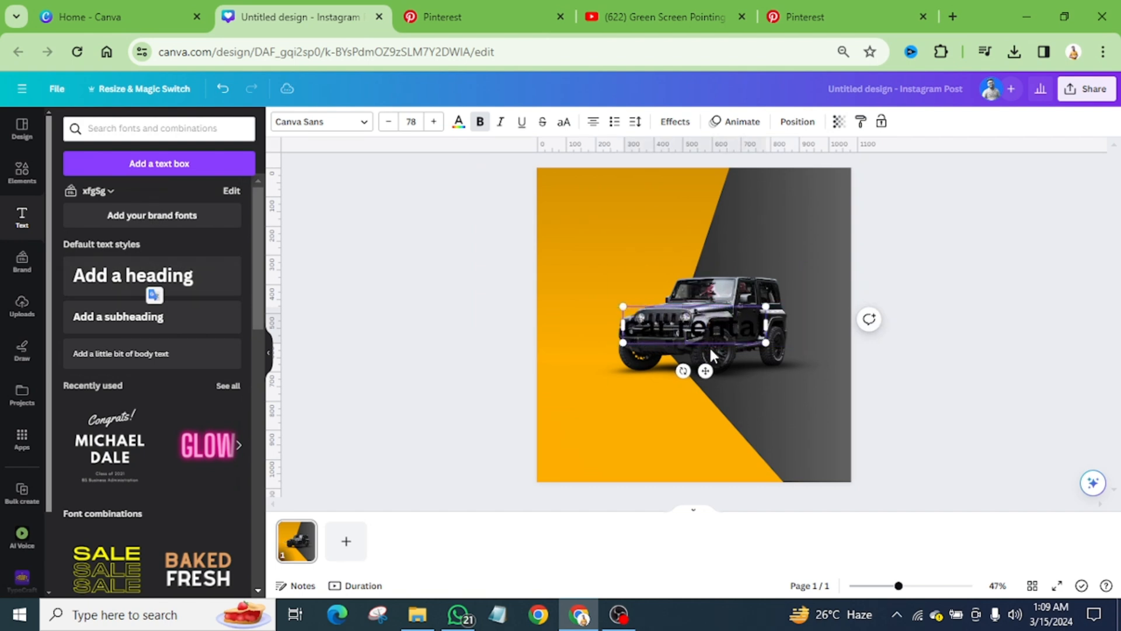
click(919, 313)
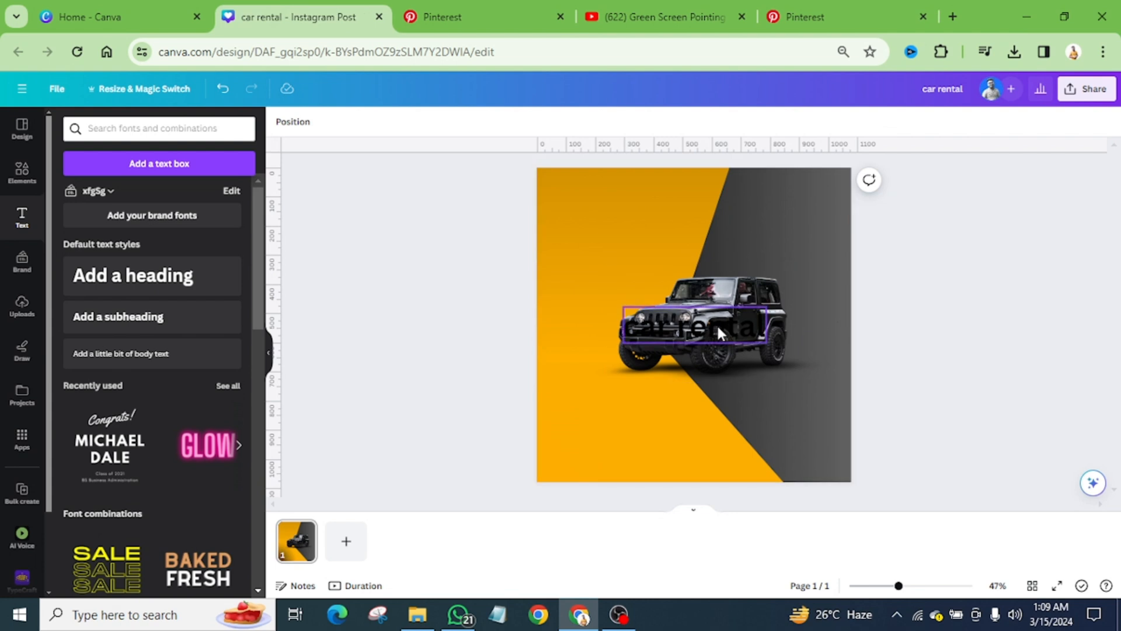
drag(716, 323, 713, 251)
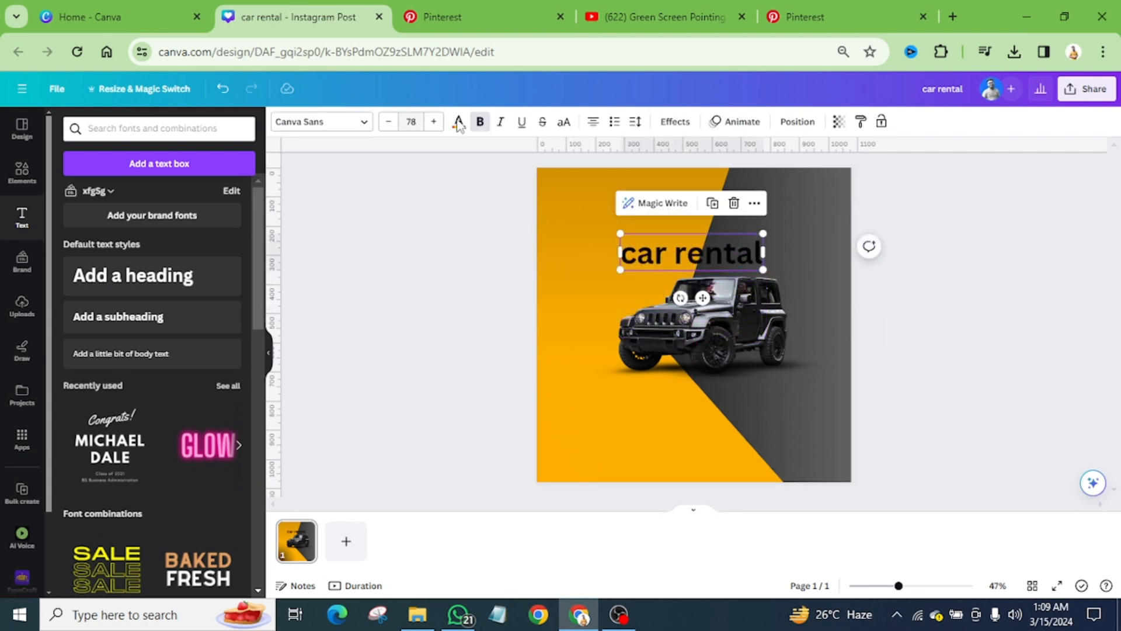
click(564, 124)
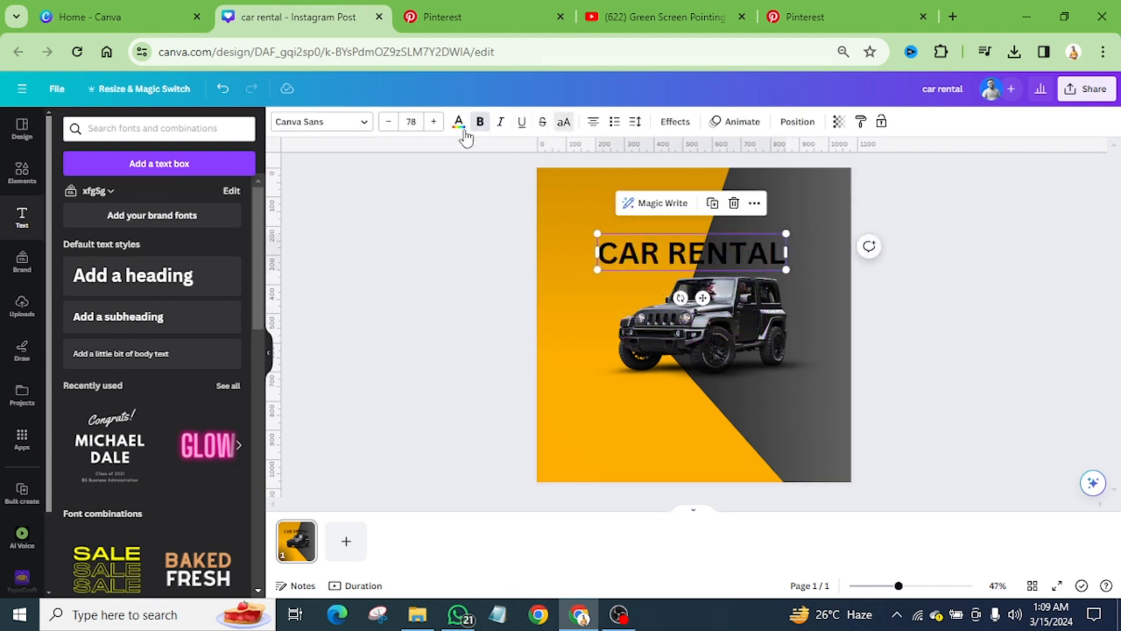
Step: Set the CAR RENTAL heading's font to Poppins in the SemiBold weight
click(370, 125)
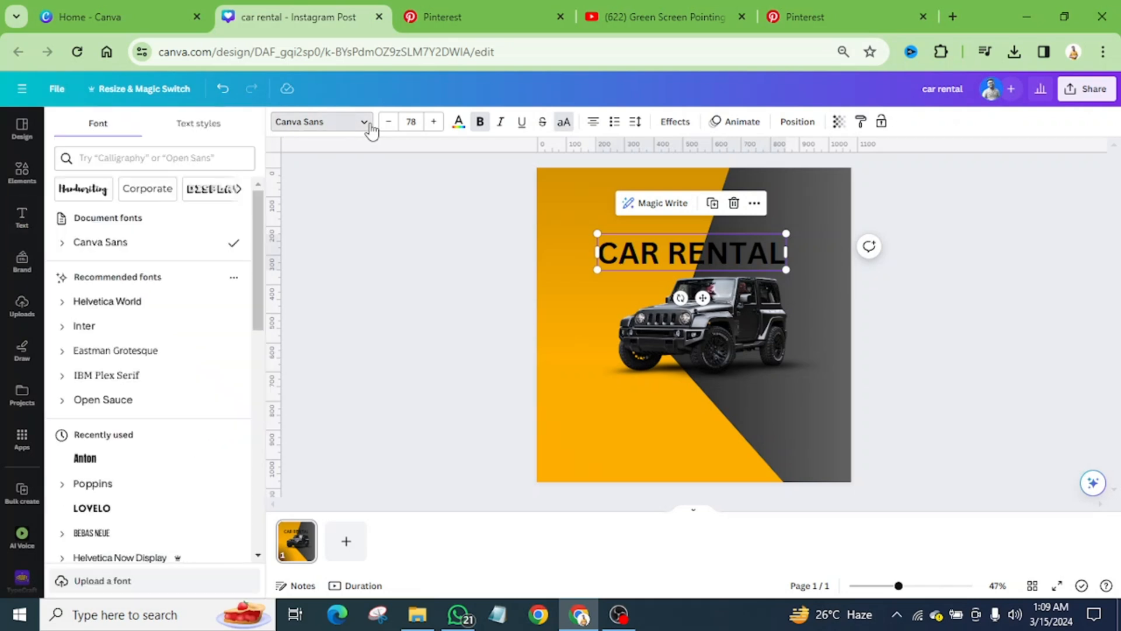
click(159, 159)
text(pop)
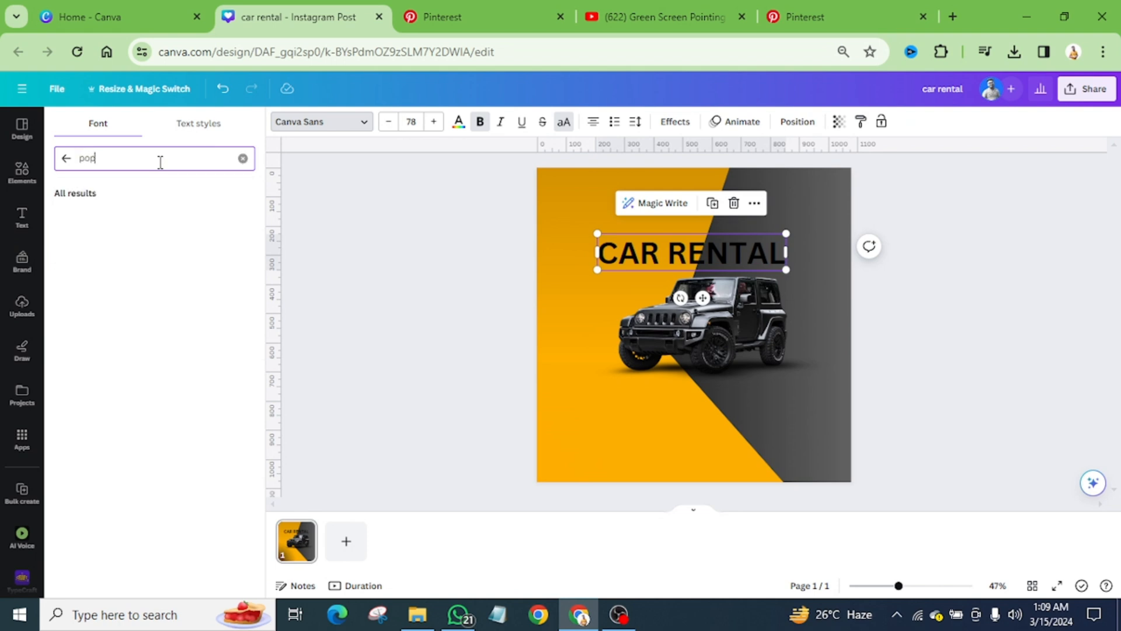
click(124, 224)
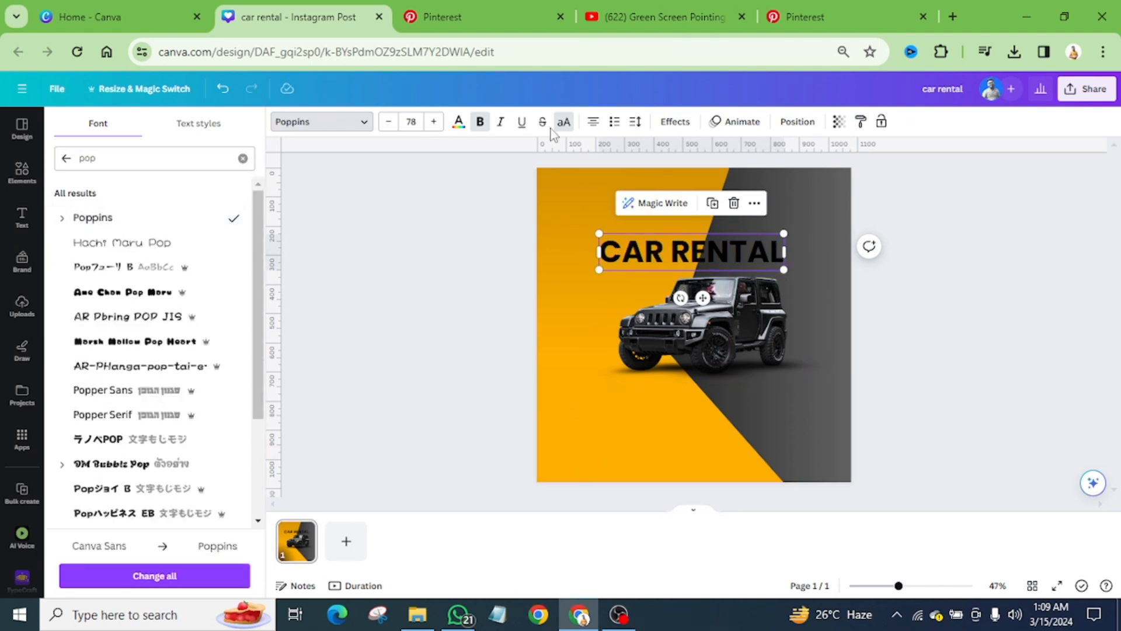
click(350, 121)
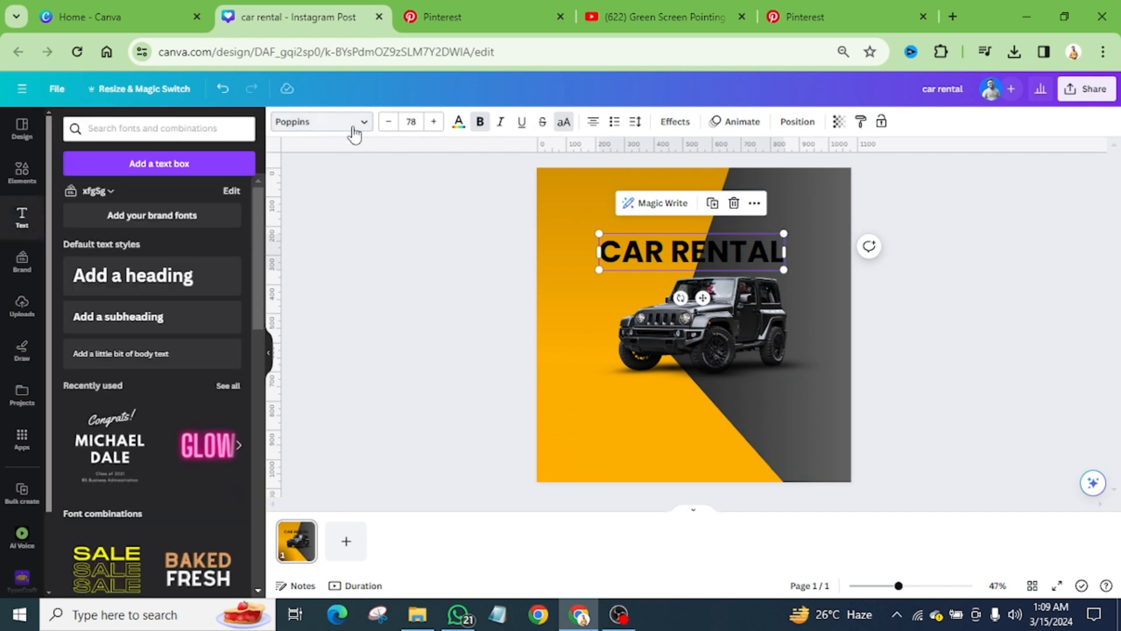
click(361, 131)
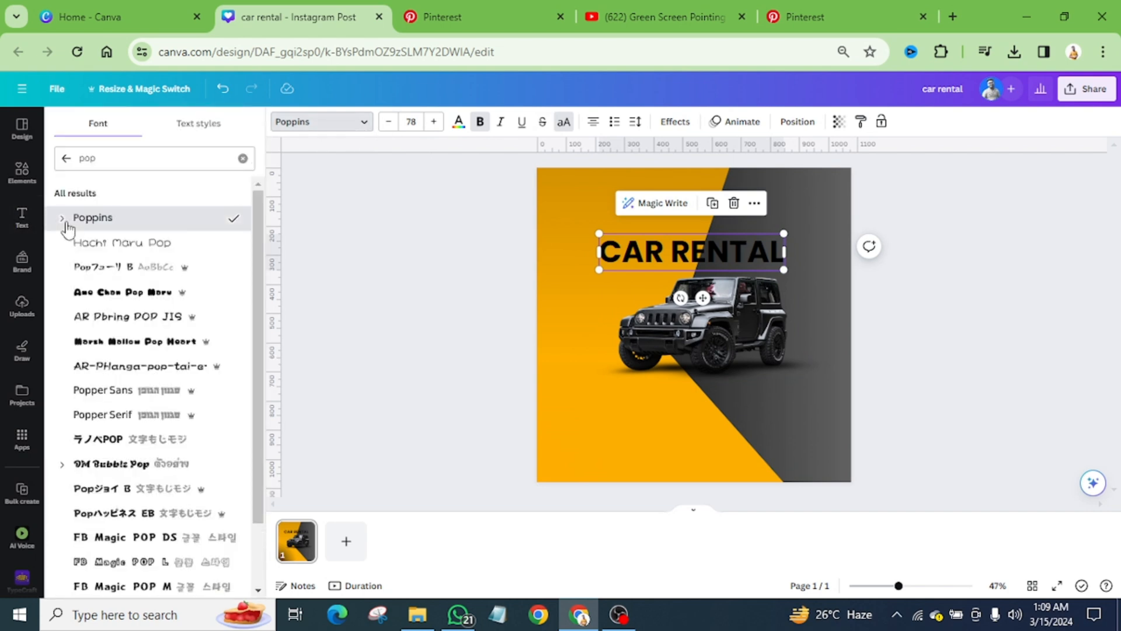
click(64, 221)
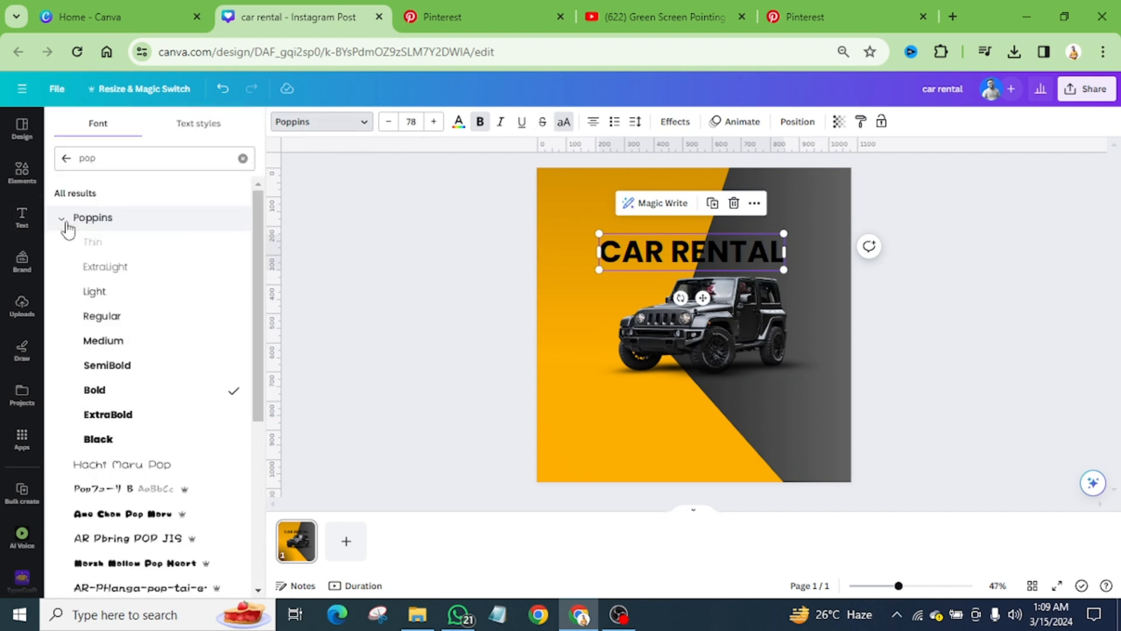
click(171, 374)
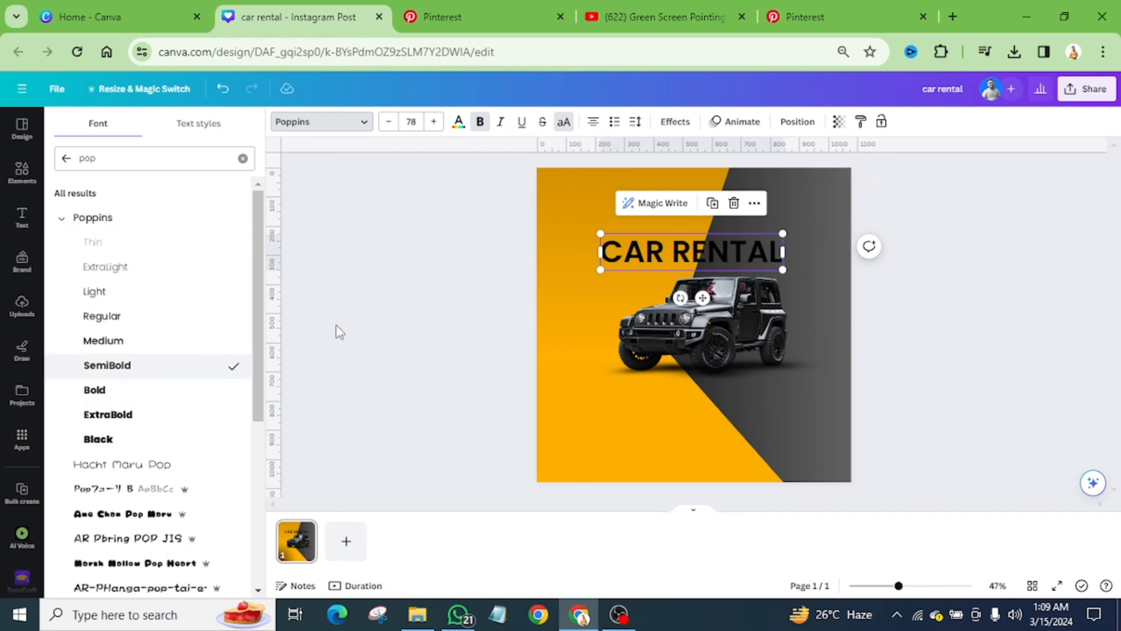
Step: Shrink the CAR RENTAL heading to font size 52 and colour it white
drag(783, 234, 733, 262)
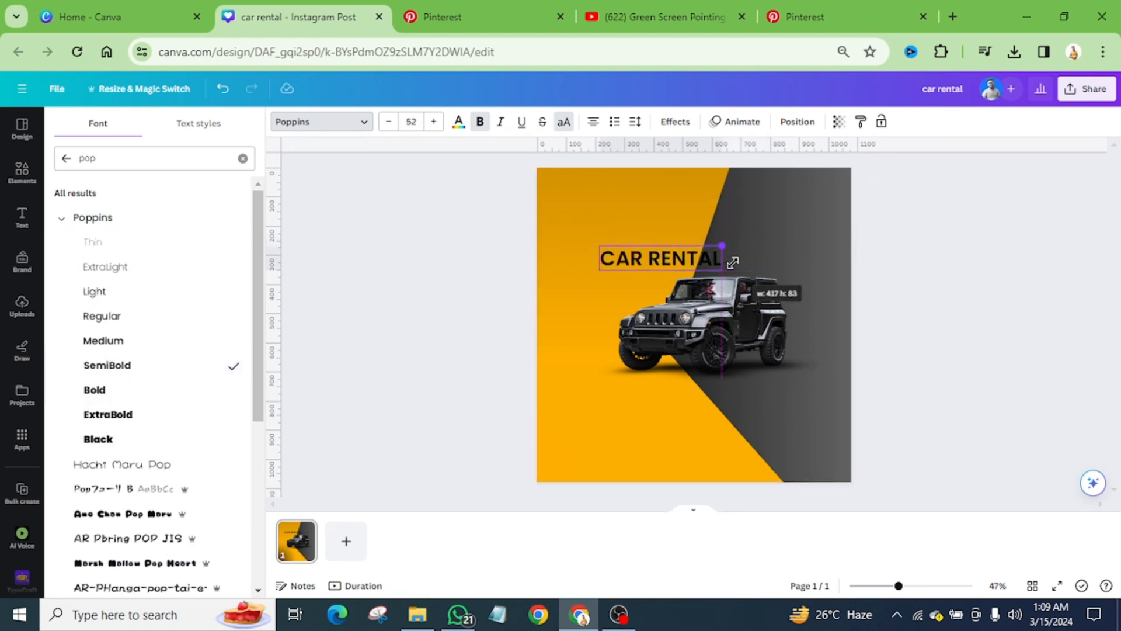
click(458, 122)
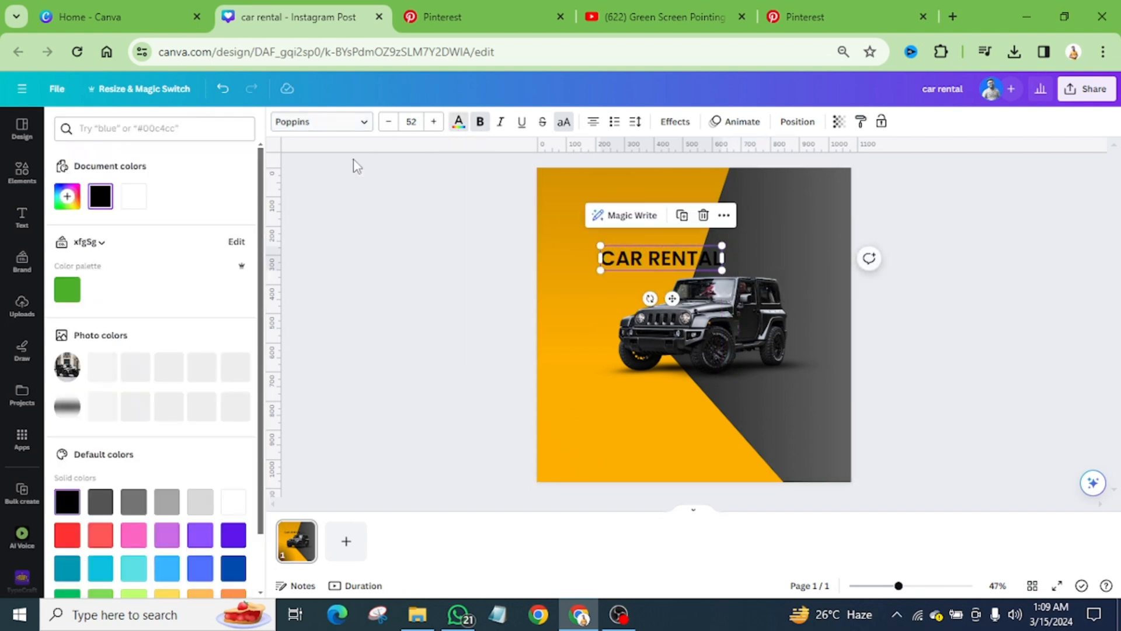
click(146, 196)
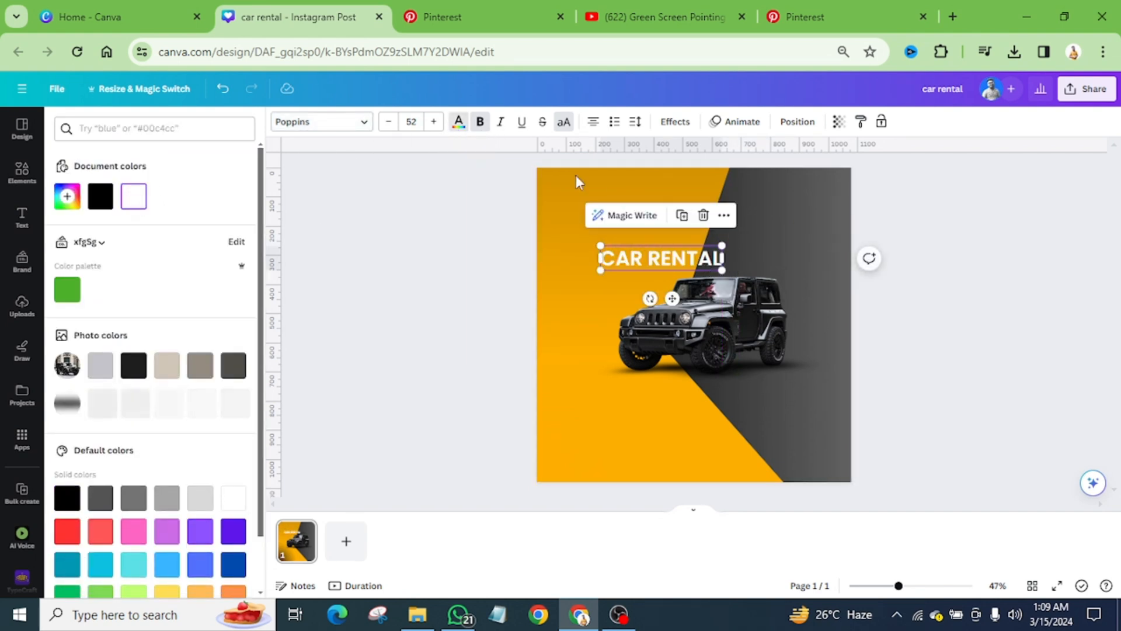
Step: Widen the heading's letter spacing to 118 and compare it with the heading in the Pinterest reference
click(635, 121)
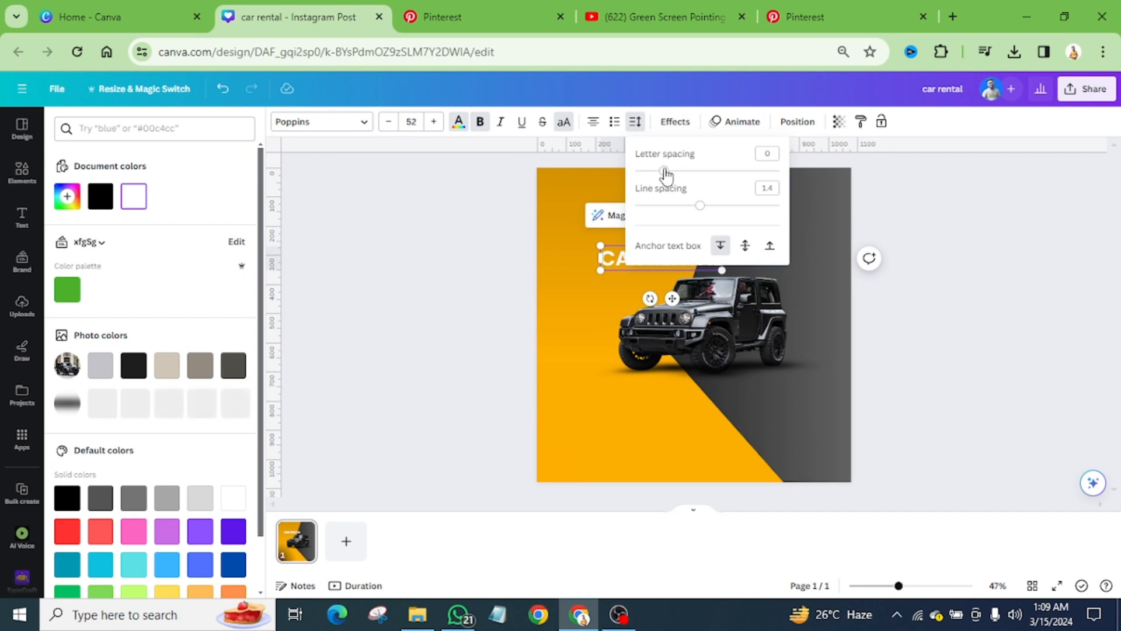
drag(667, 171, 681, 174)
click(514, 16)
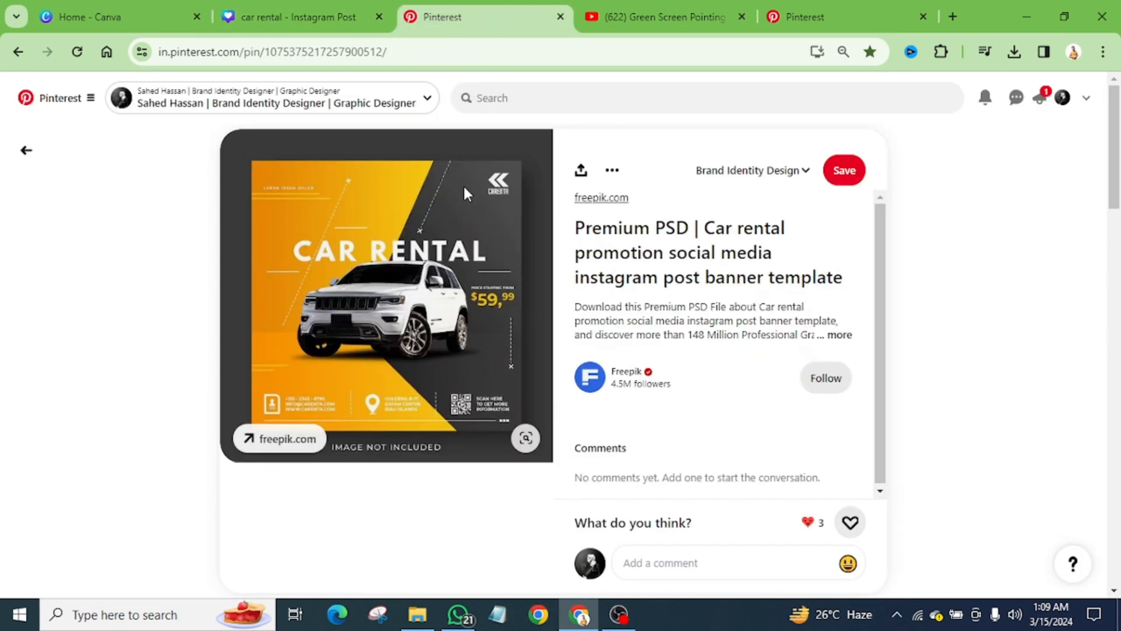
click(310, 20)
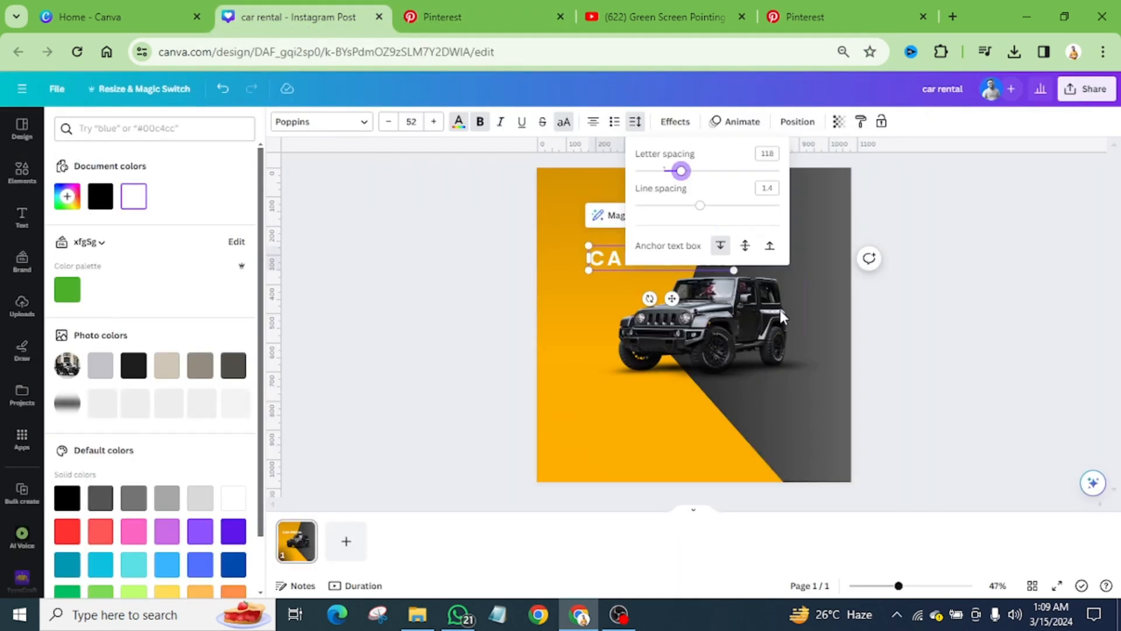
Step: Move the CAR RENTAL heading over the Jeep and nudge it down close to the roof
drag(663, 258, 710, 267)
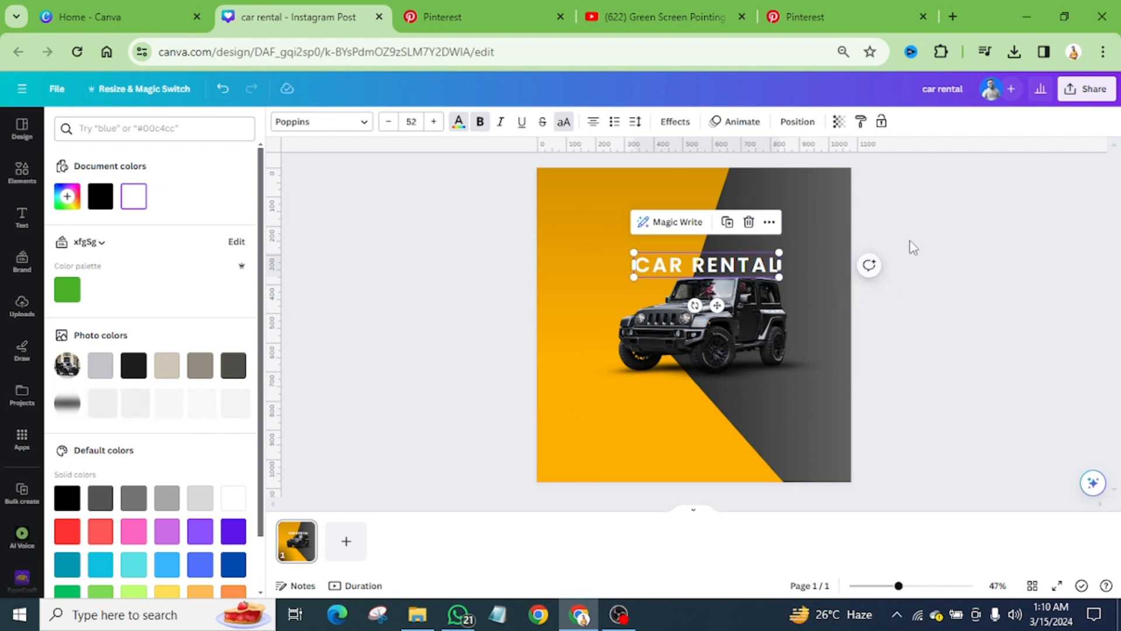
click(763, 266)
click(801, 247)
click(724, 268)
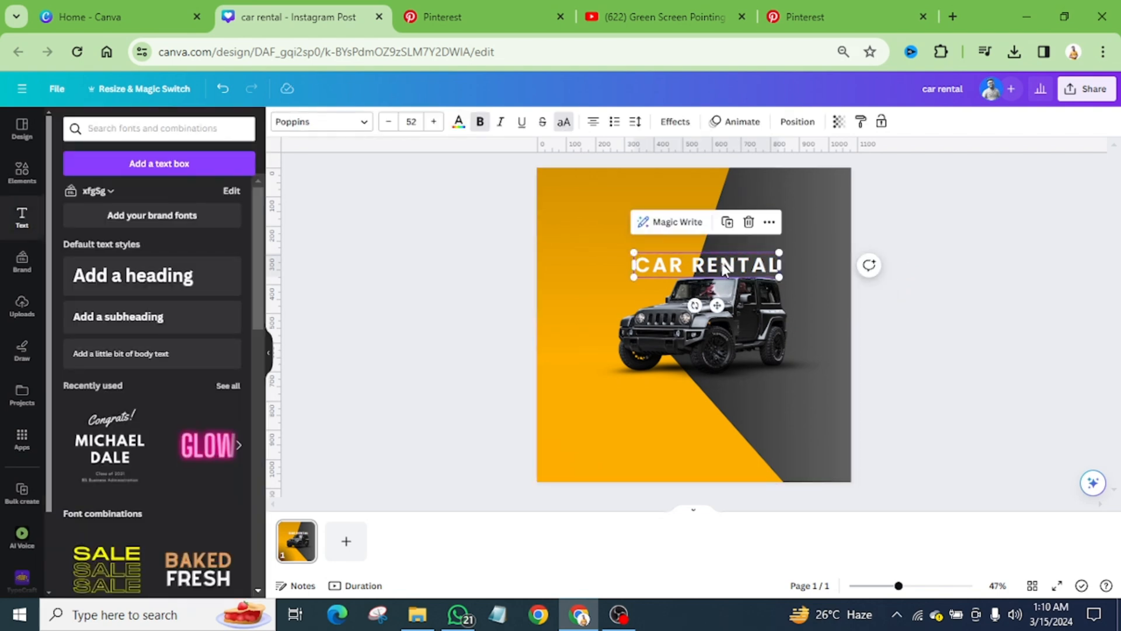
key(Down)
key(Down)
key(Down)
key(Down)
key(Down)
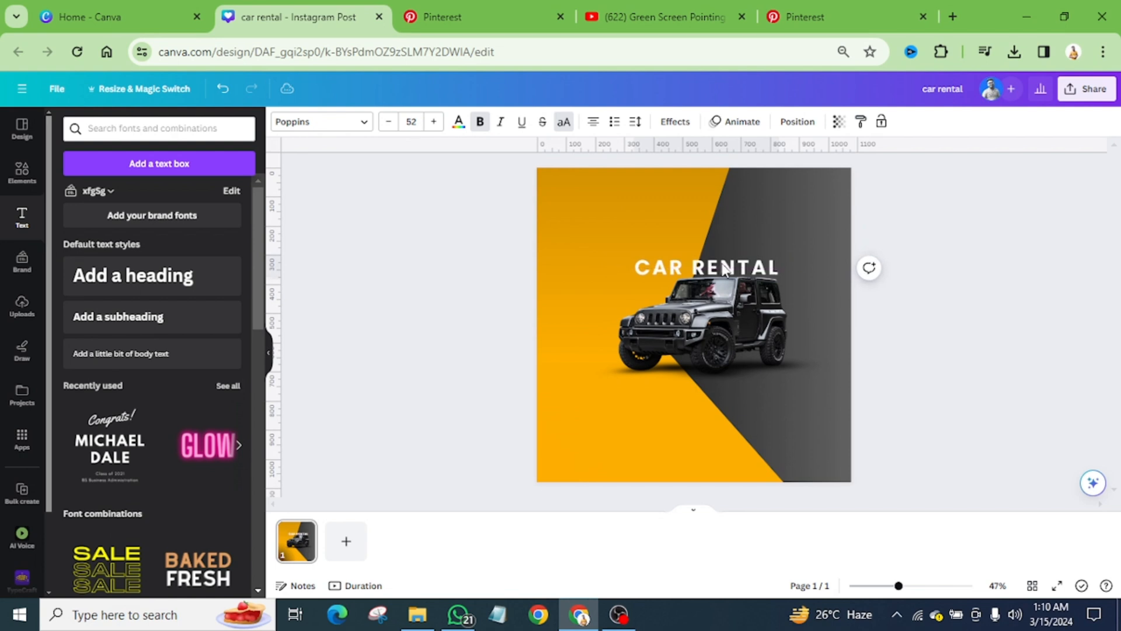
key(Down)
key(Down)
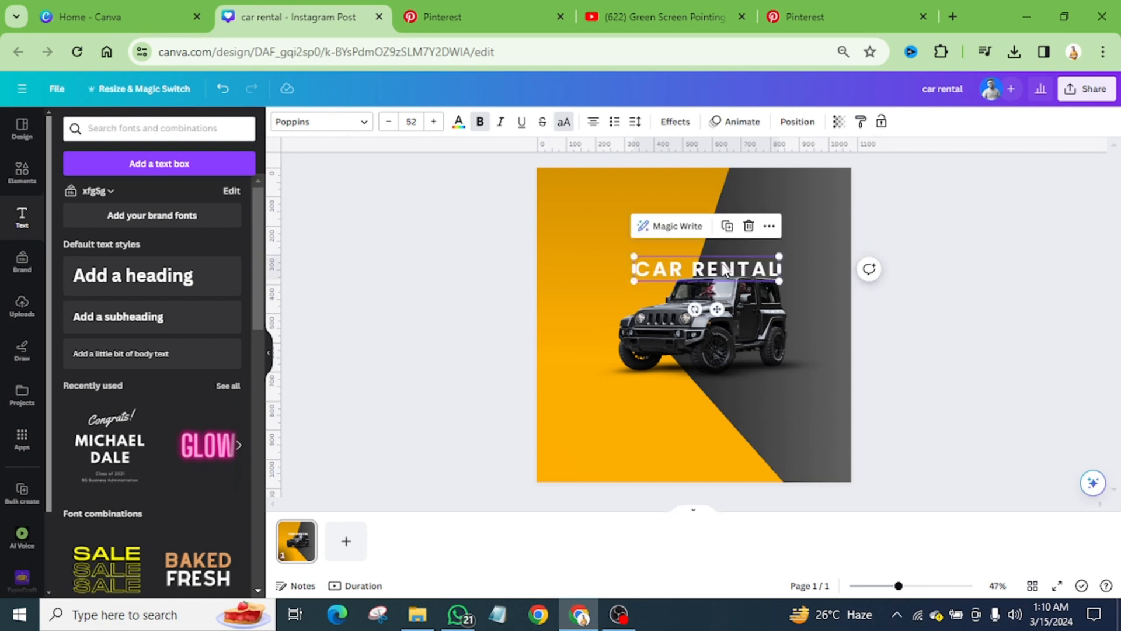
Step: Enlarge the heading to font size 69.7, reposition it just over the Jeep's roof and compare it with the Pinterest reference
click(442, 16)
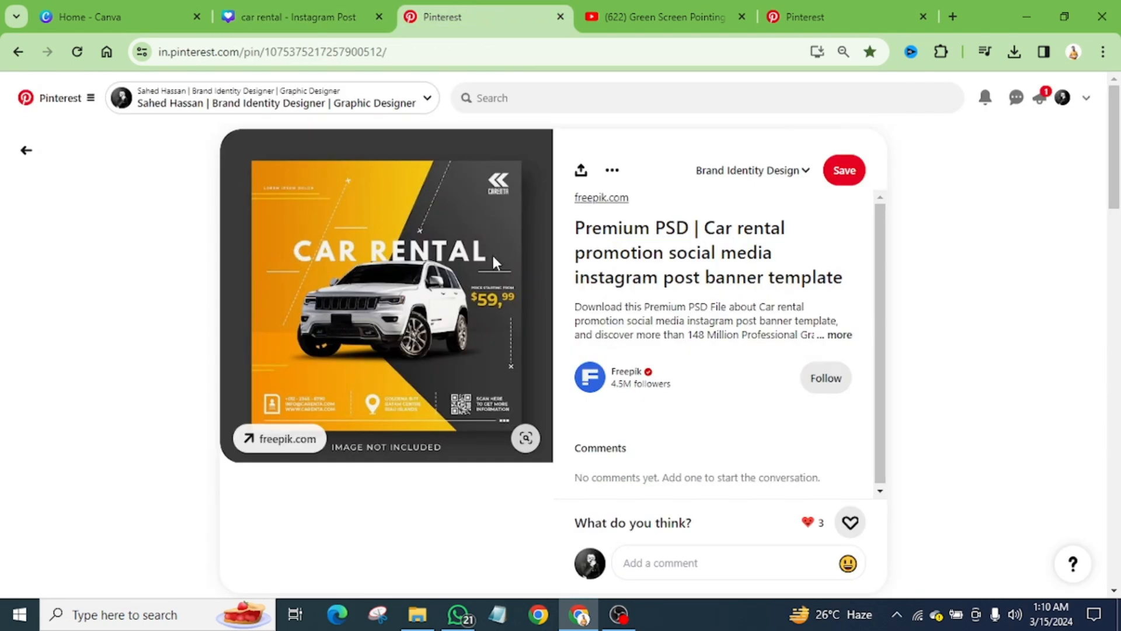
click(296, 16)
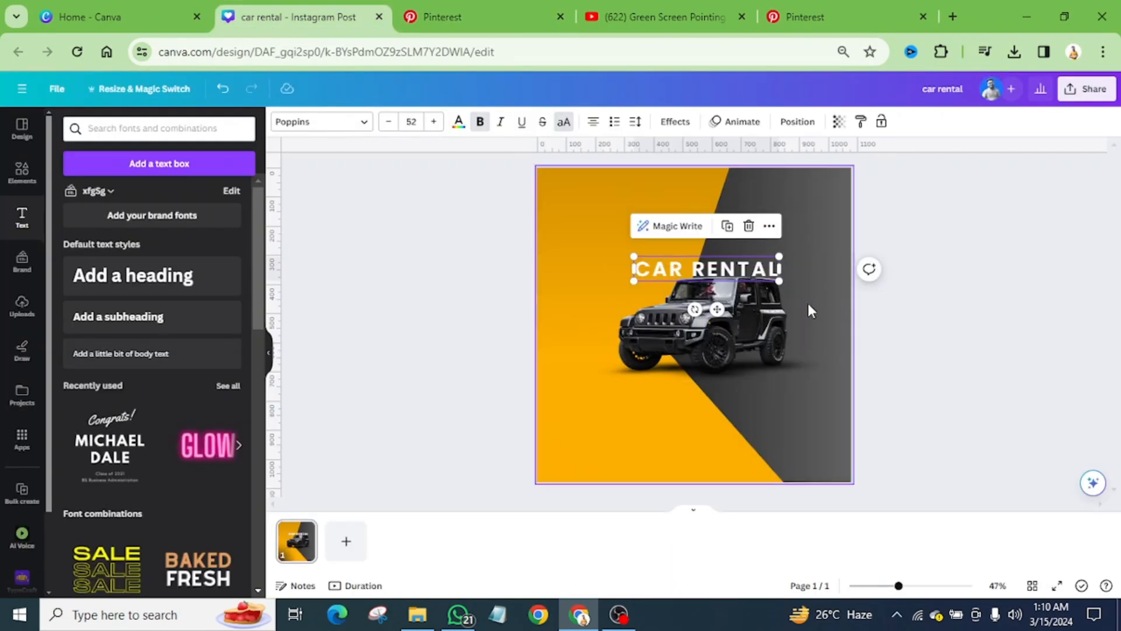
scroll(832, 292, up, 2)
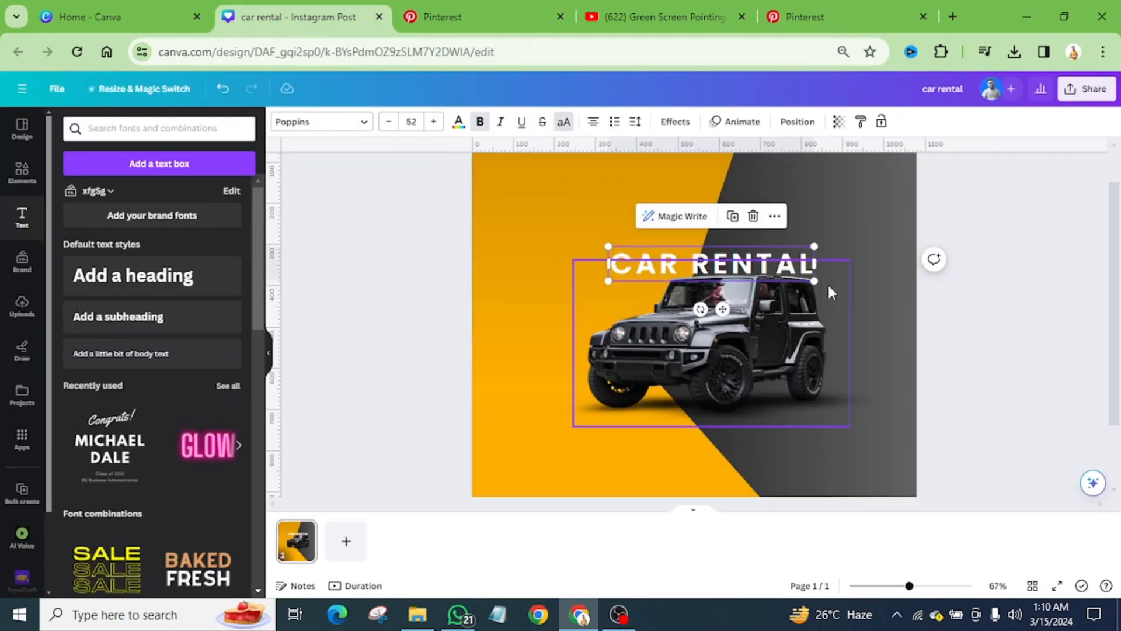
drag(608, 245, 537, 234)
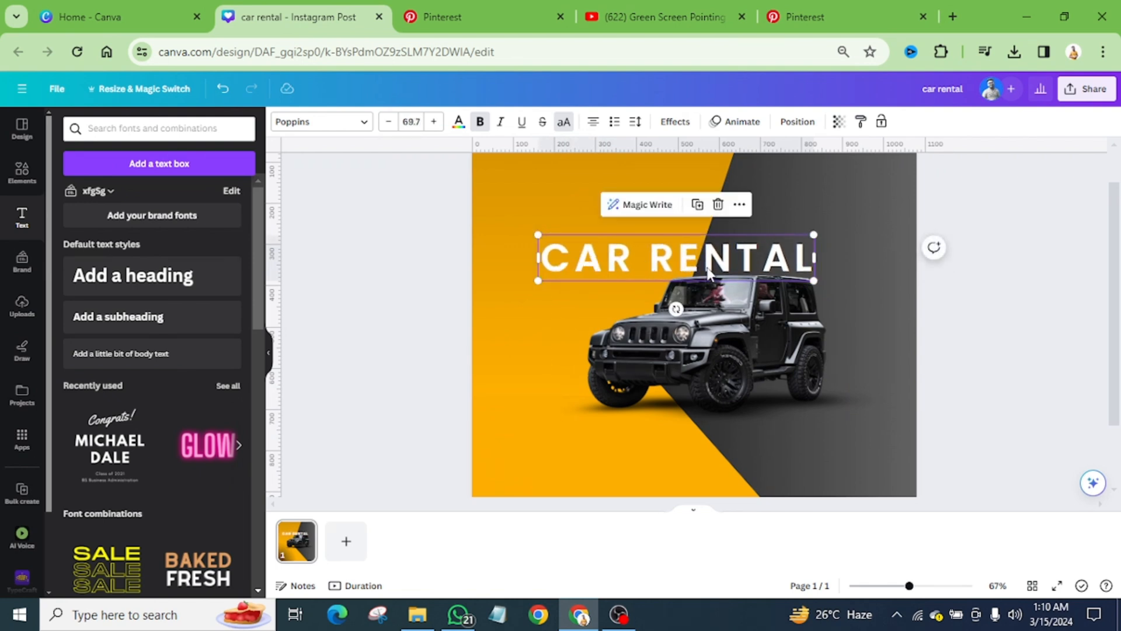
drag(708, 272, 723, 268)
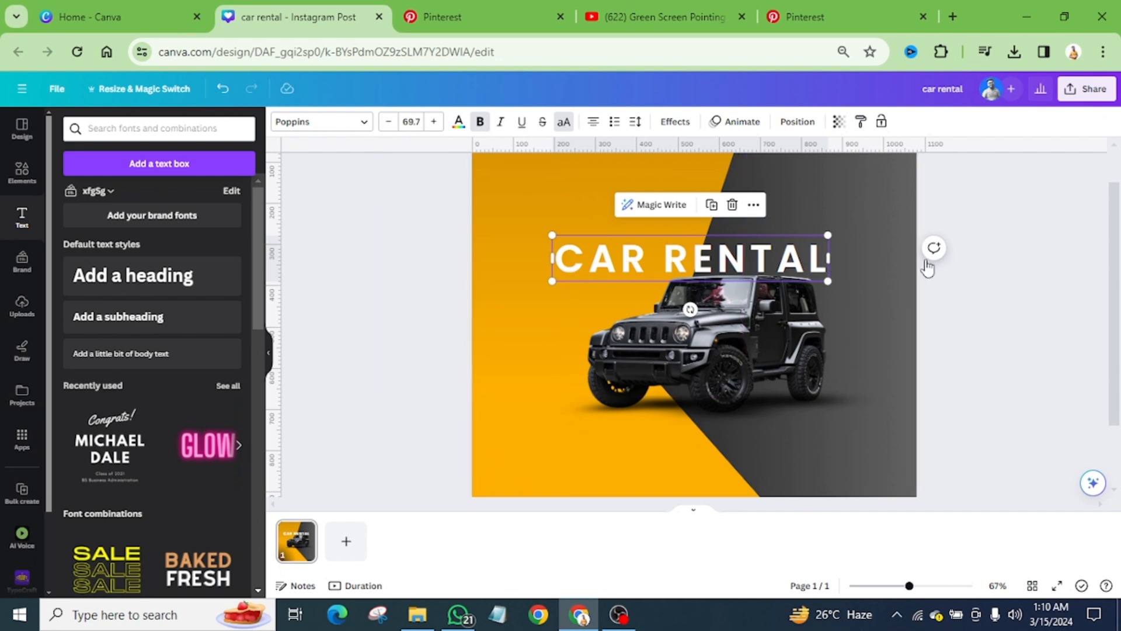
click(974, 283)
click(711, 266)
drag(709, 266, 710, 267)
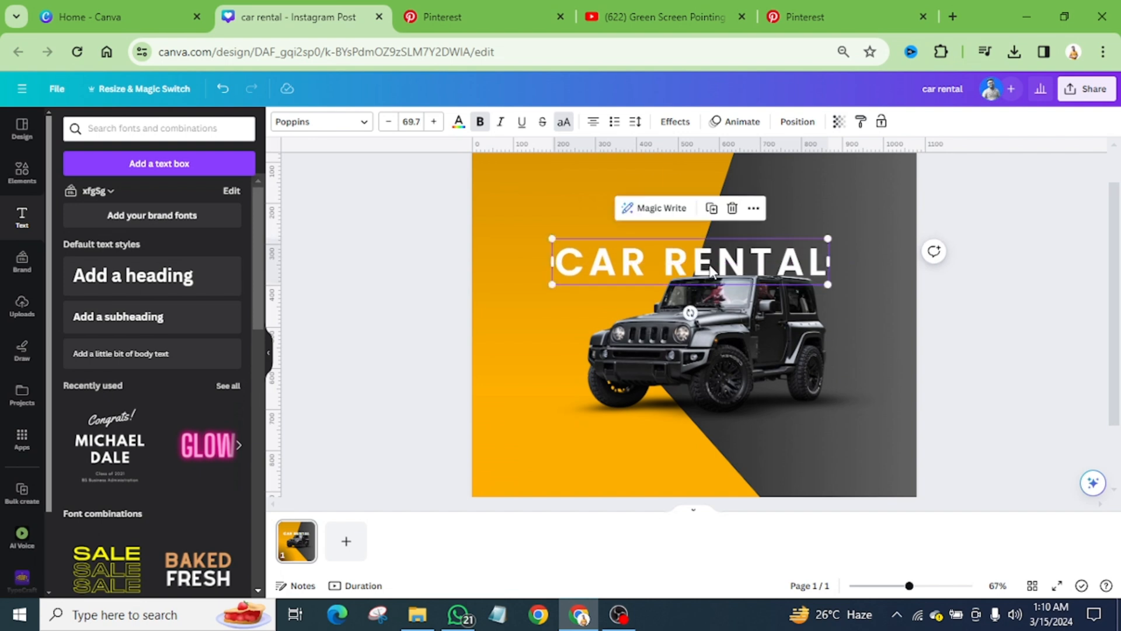
ctrl+scroll(711, 271, down, 3)
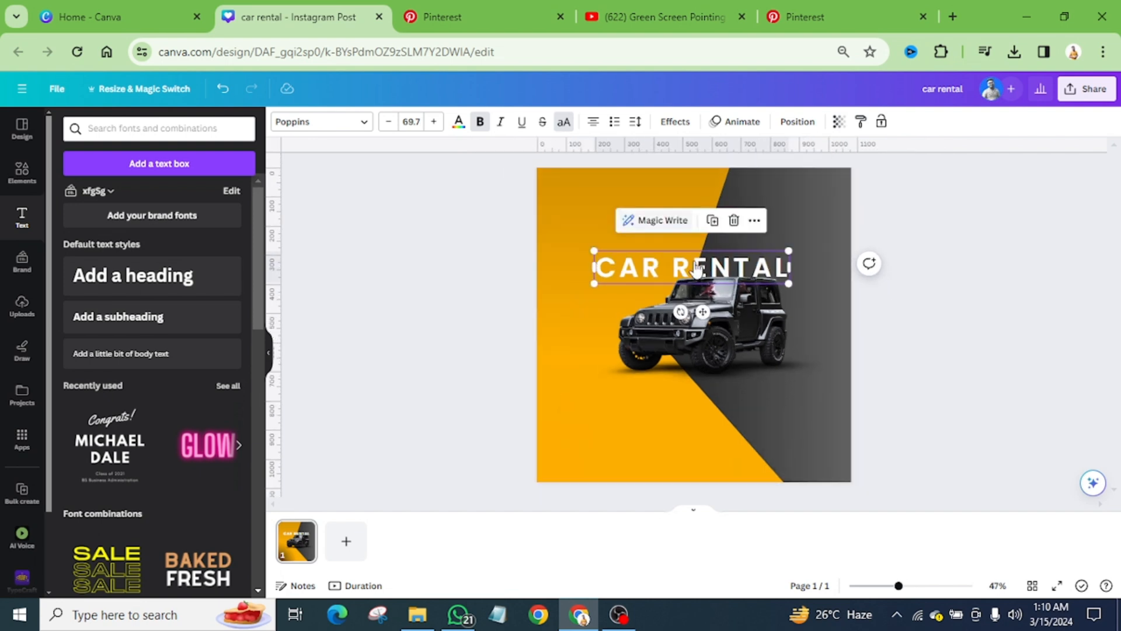
click(489, 17)
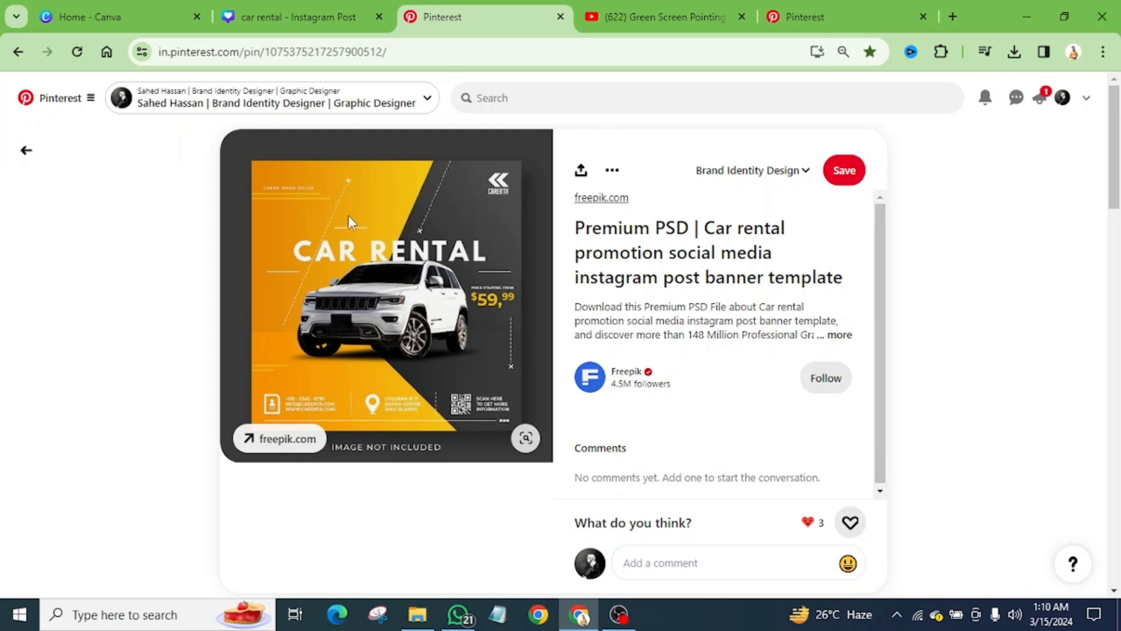
click(295, 16)
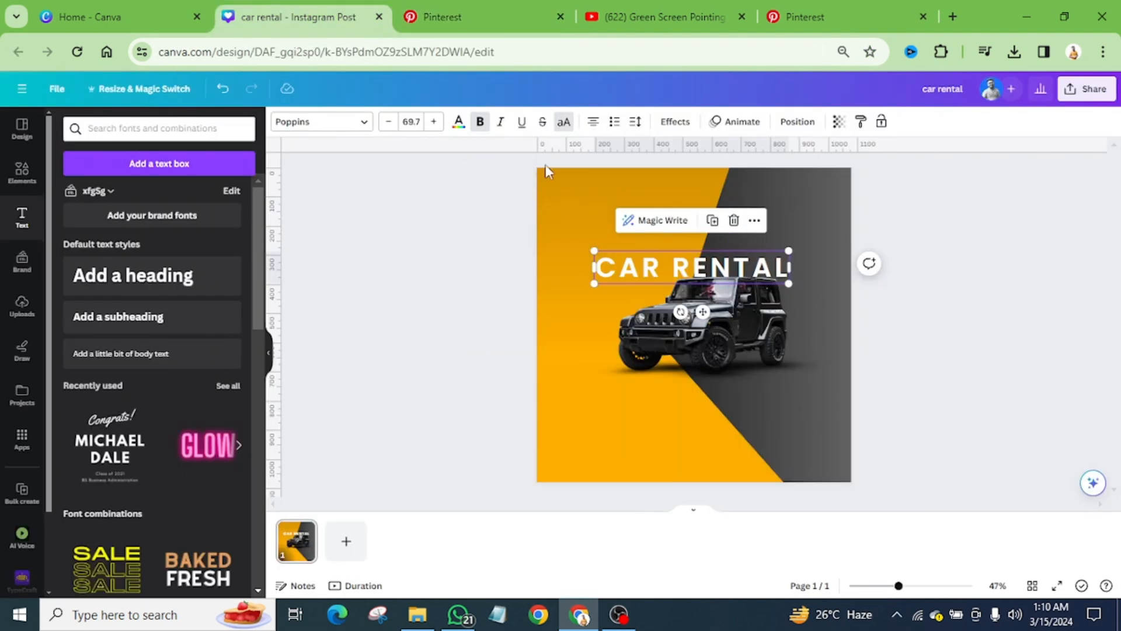
Step: Add a white line and slant it across the amber area, roughly parallel to the edge of the dark shape, ending above the Jeep's bonnet
click(608, 412)
click(819, 284)
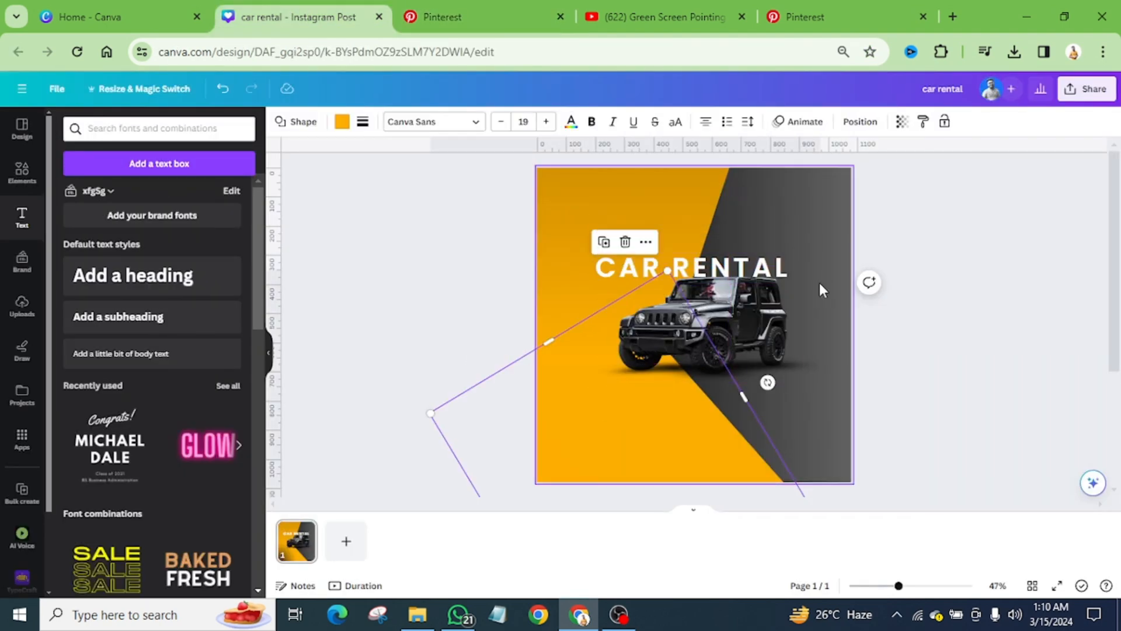
key(l)
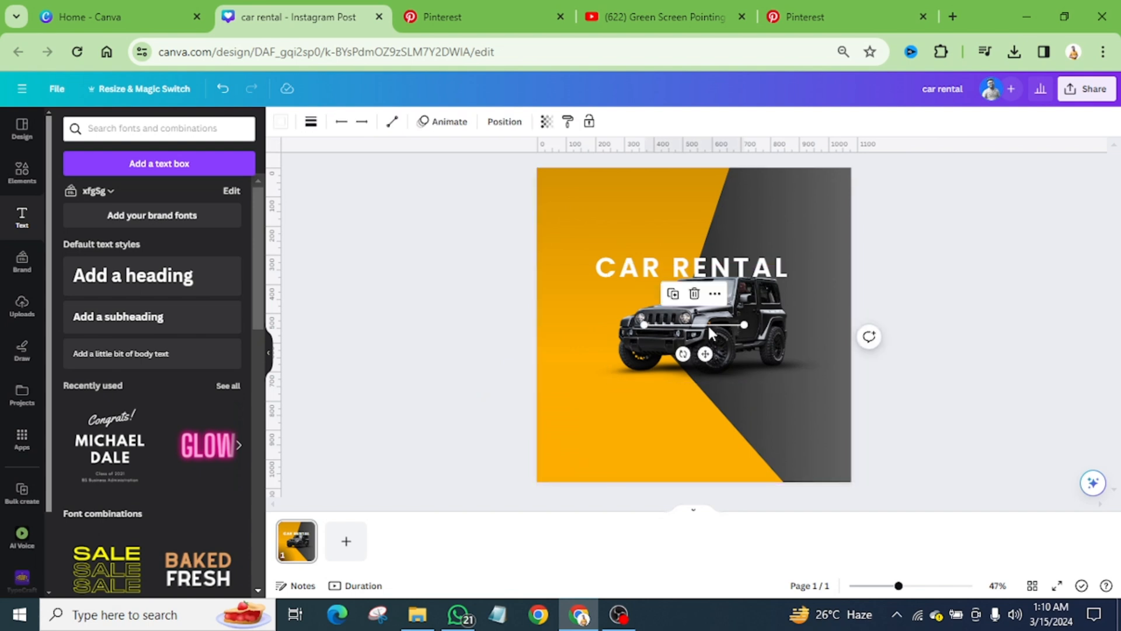
drag(744, 324, 700, 176)
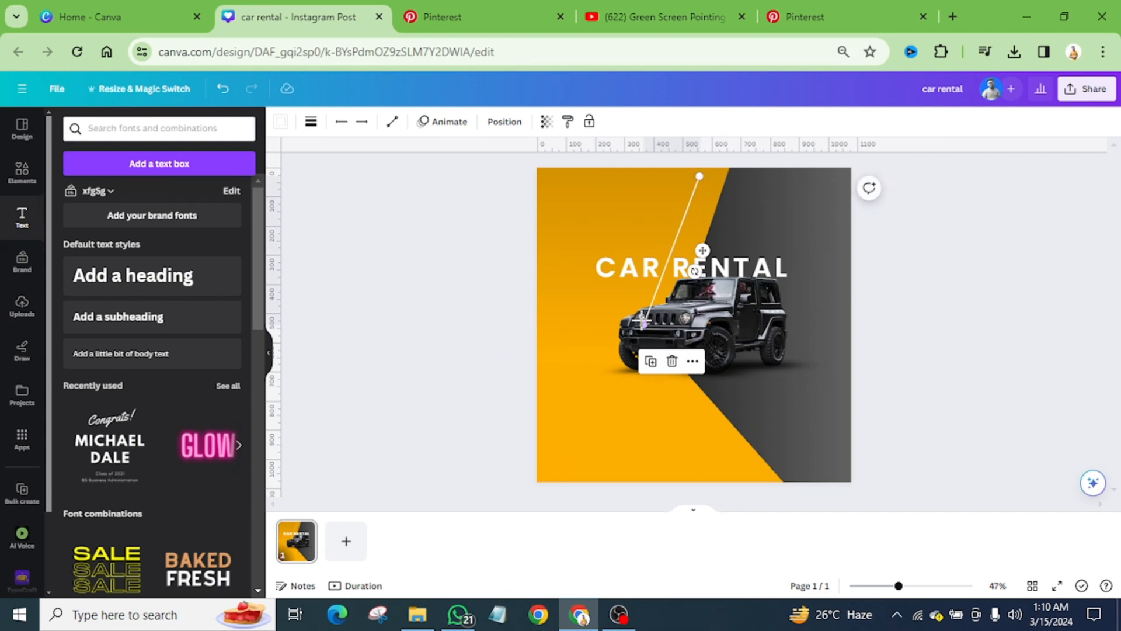
drag(643, 323, 652, 296)
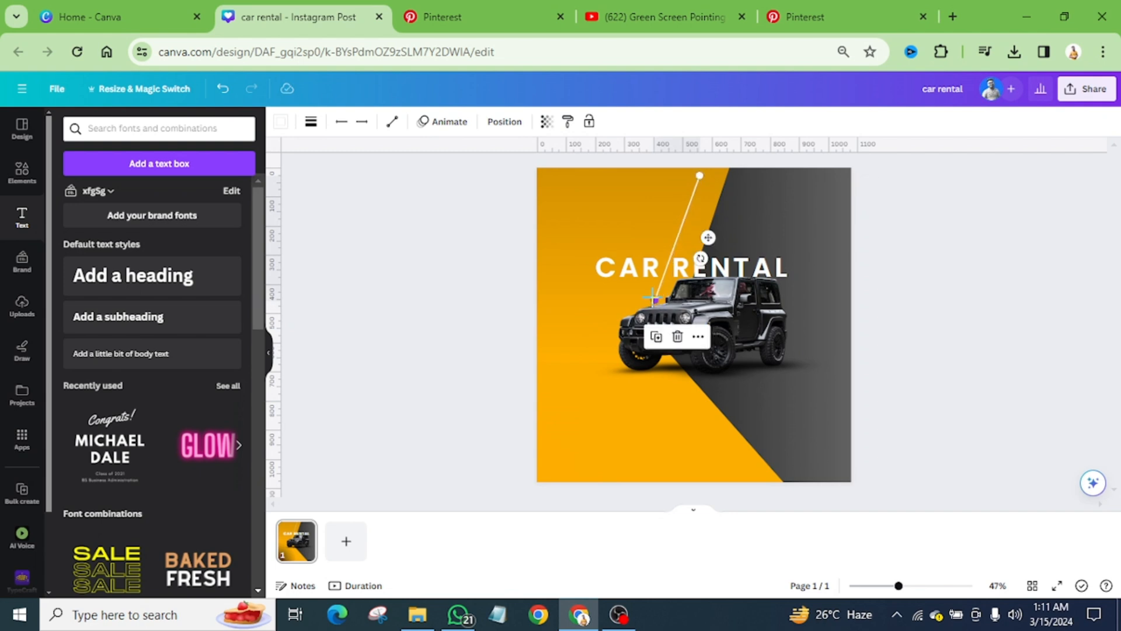
Step: Shift the slanted line further into the amber area so it crosses the start of the heading, comparing it with the Pinterest reference
click(447, 18)
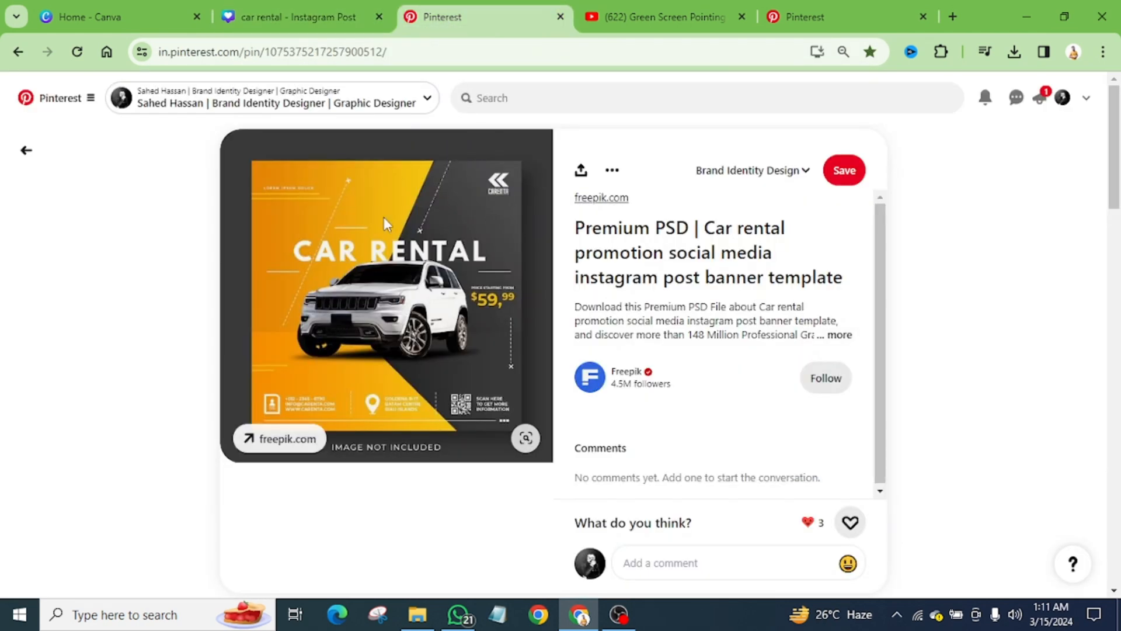
click(282, 16)
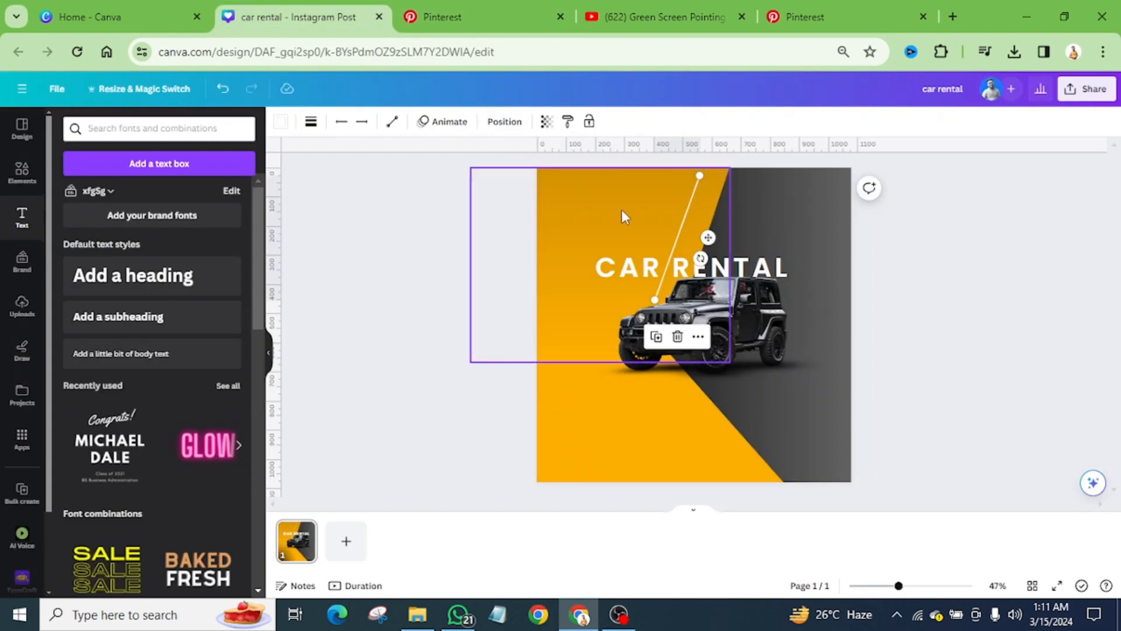
drag(707, 237, 658, 246)
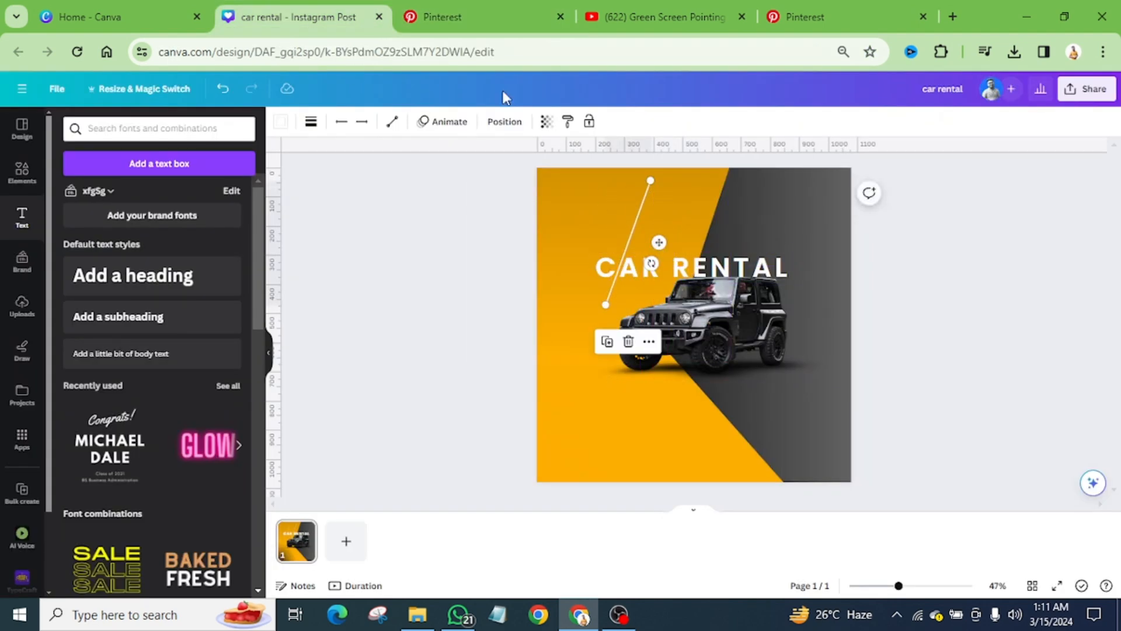
click(481, 19)
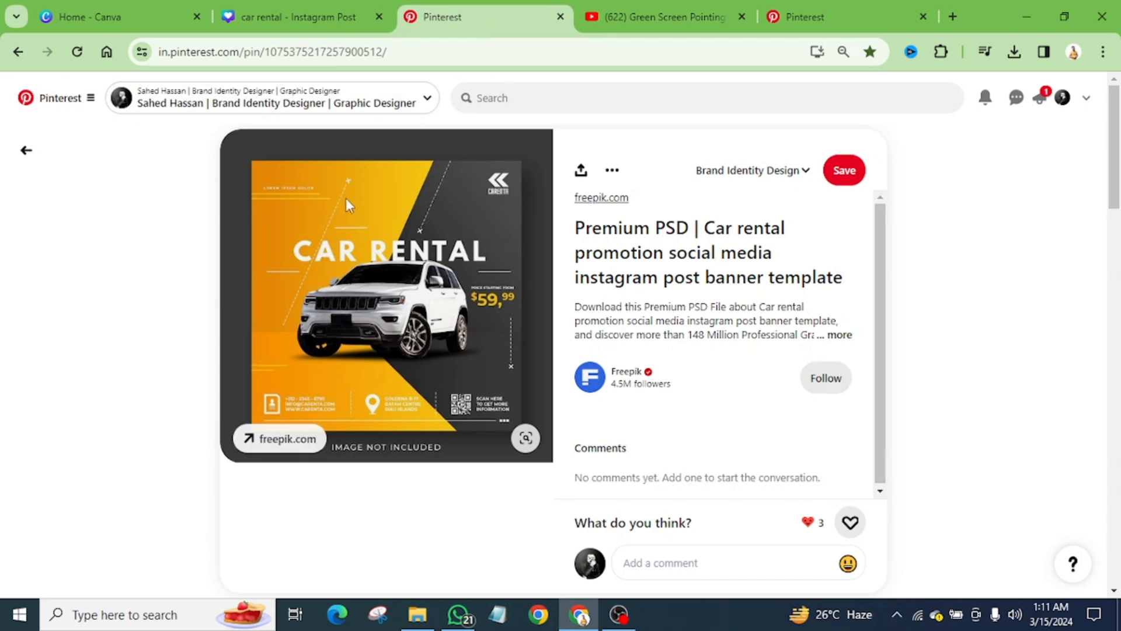
click(282, 14)
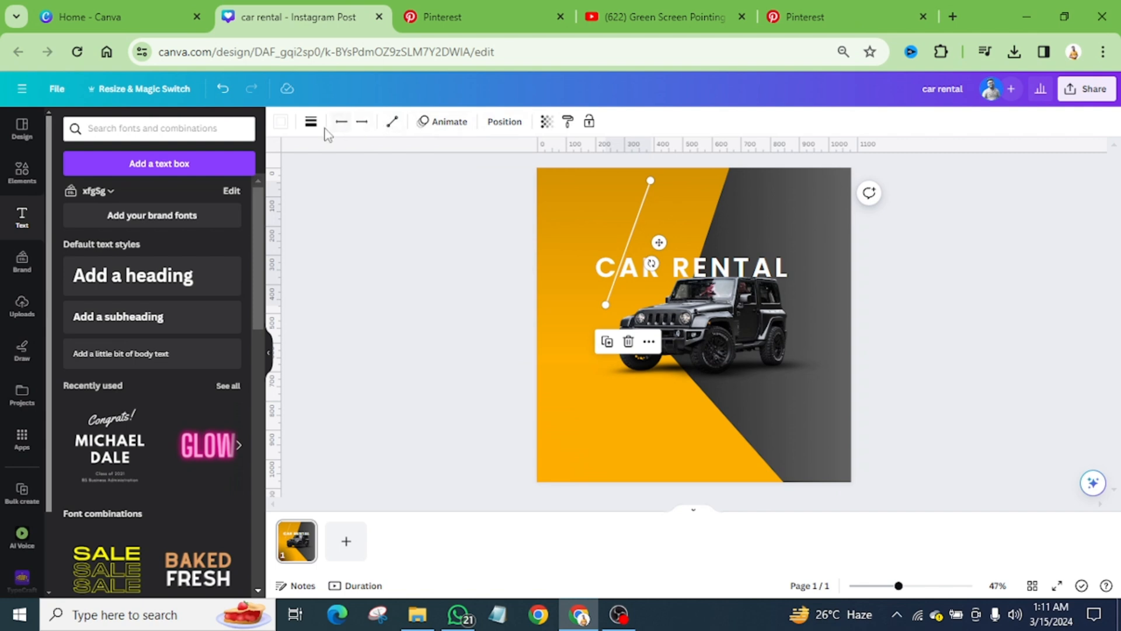
Step: Give the slanted line a short-dashed style with a line weight of 2
click(311, 122)
click(421, 160)
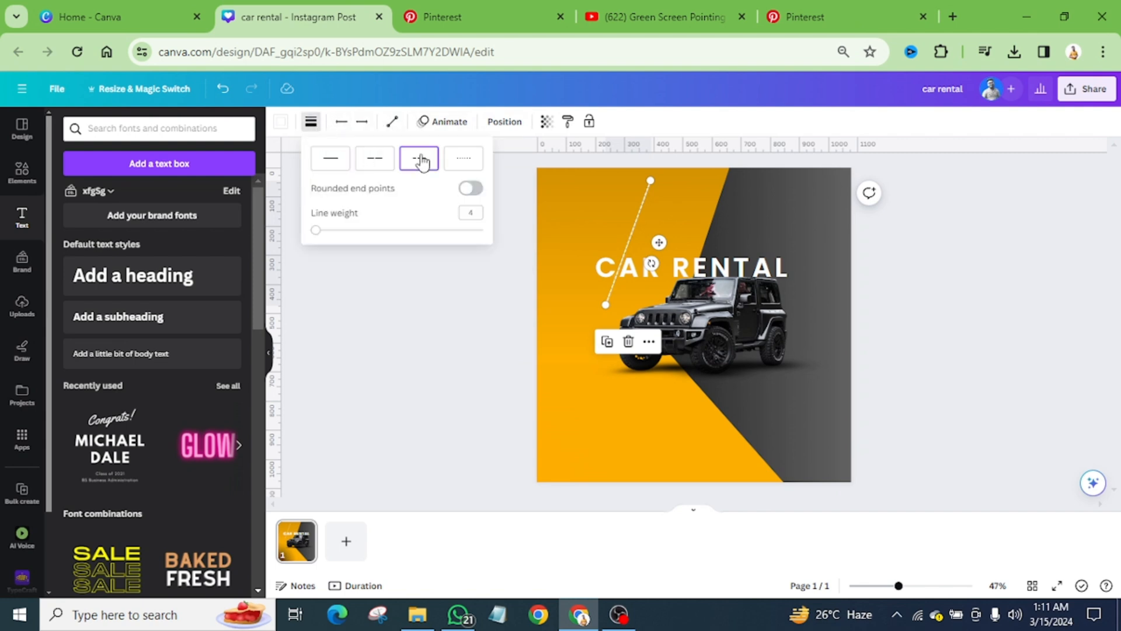
click(322, 238)
drag(321, 240, 318, 245)
click(476, 215)
text(2)
key(Return)
click(936, 285)
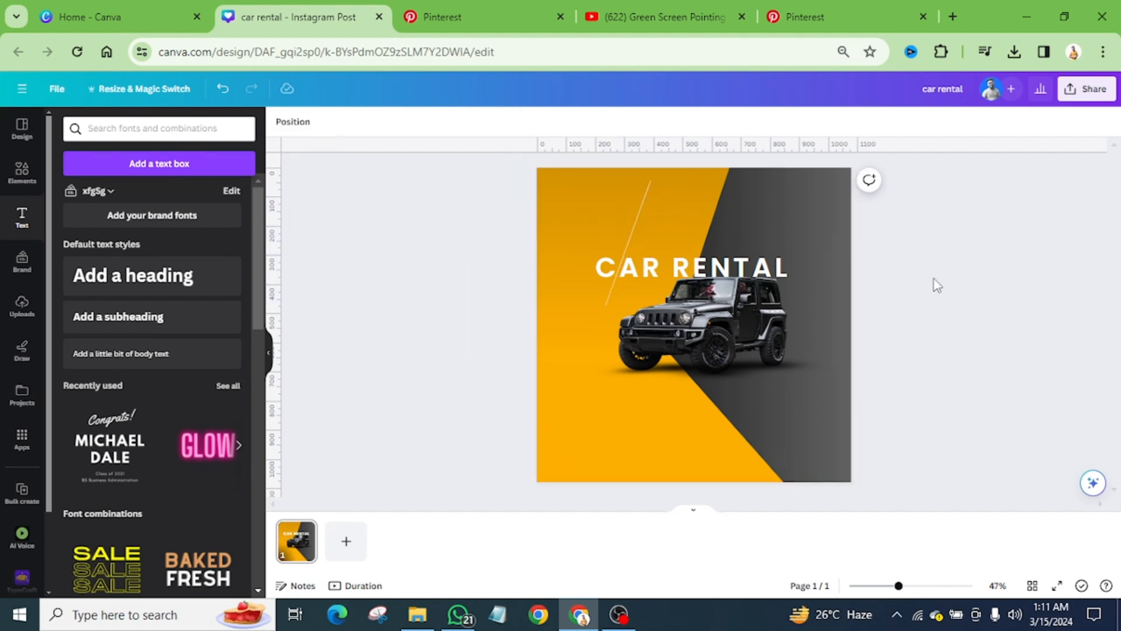
Step: Check the Pinterest reference, copy the dashed line to the top of the dark area and shorten its lower end to stop above the heading
click(477, 16)
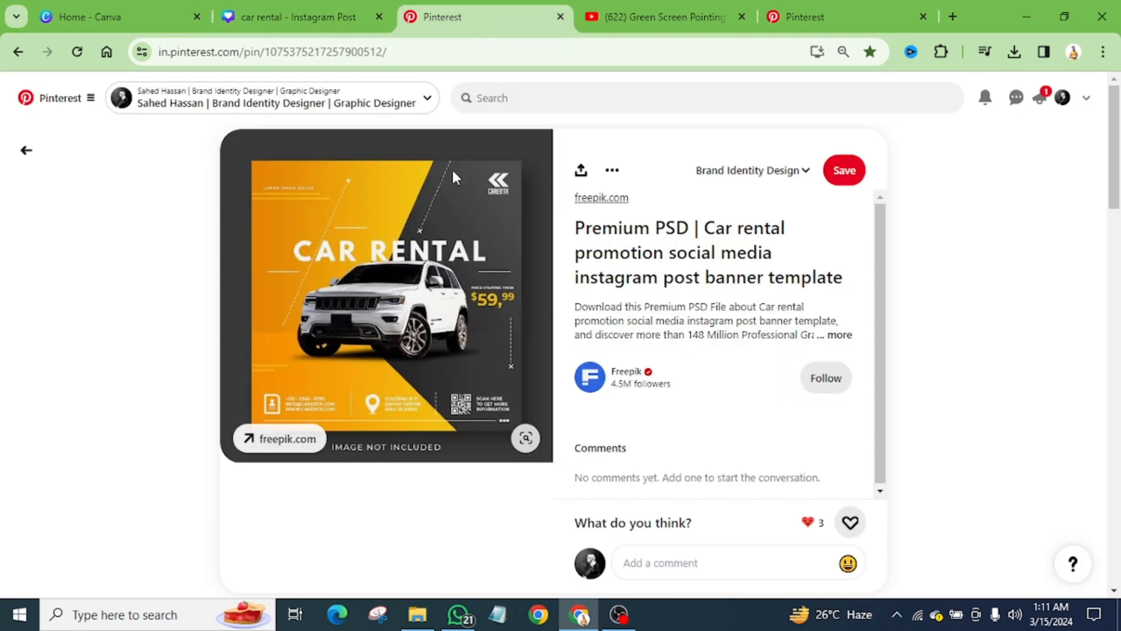
click(275, 12)
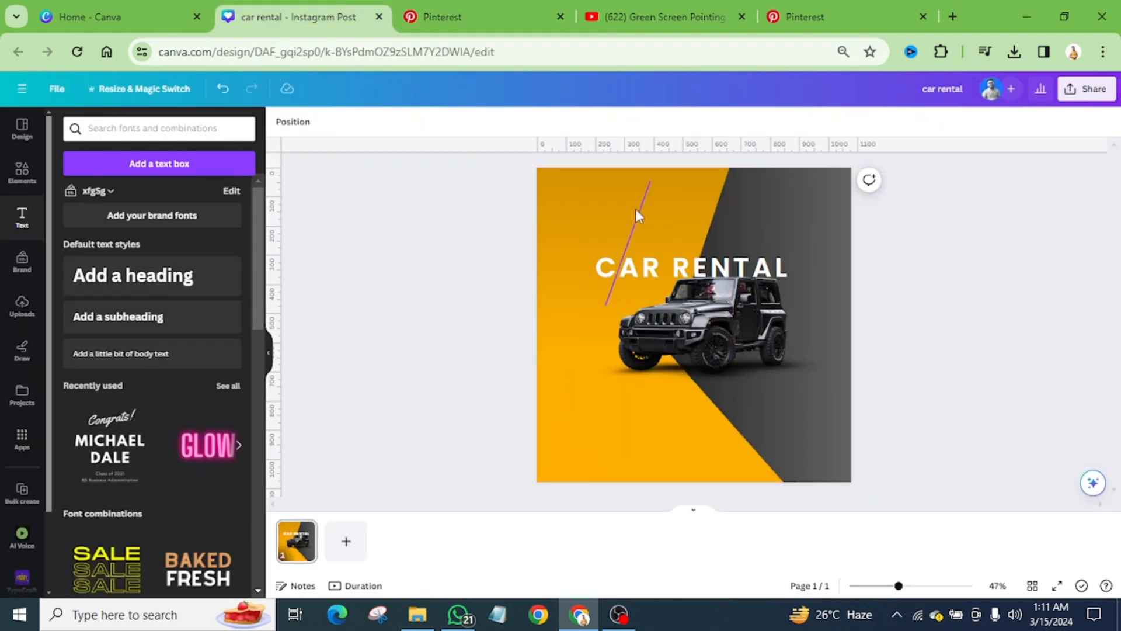
drag(636, 208, 744, 195)
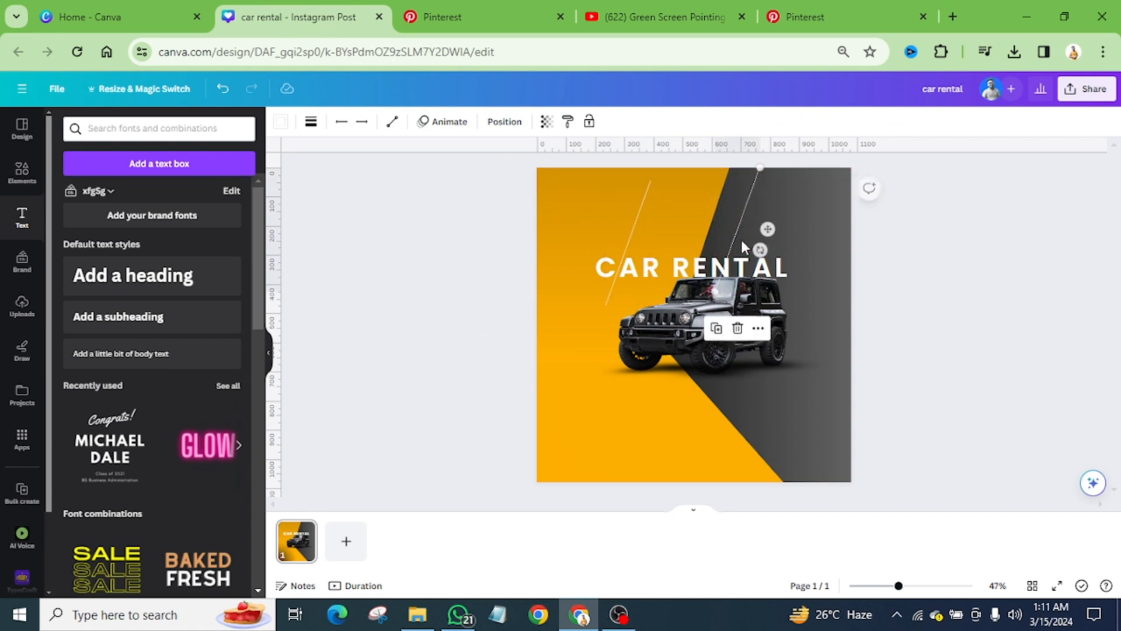
drag(716, 292, 742, 230)
Step: Following the Pinterest reference, copy the short dashed line beside the Jeep's rear, make it nearly vertical and nudge it in from the canvas edge
click(446, 2)
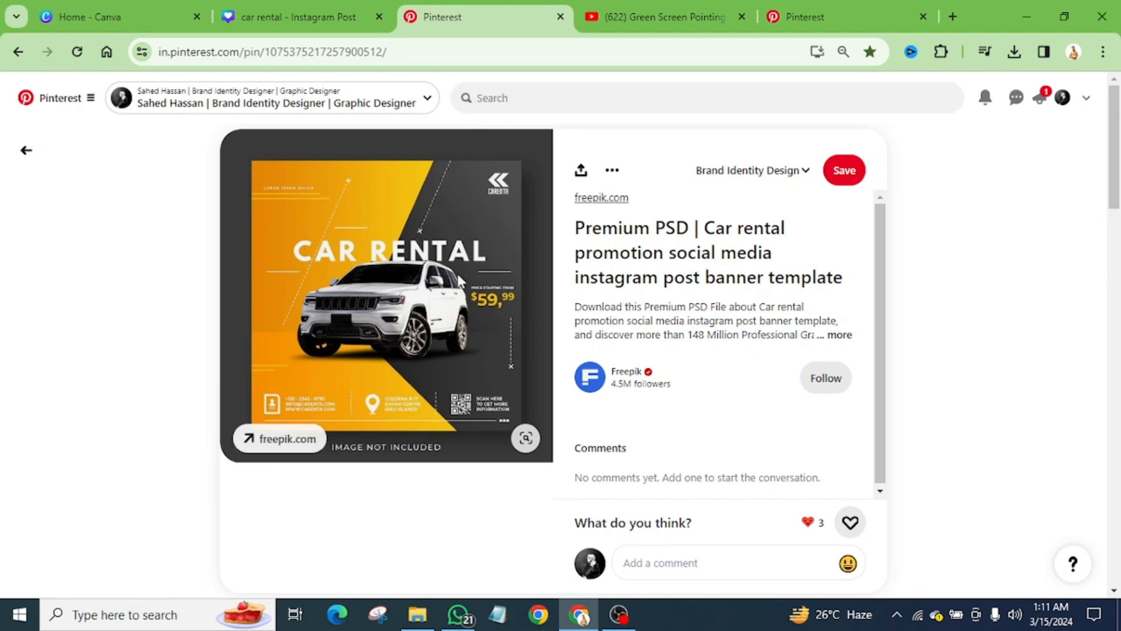
click(296, 16)
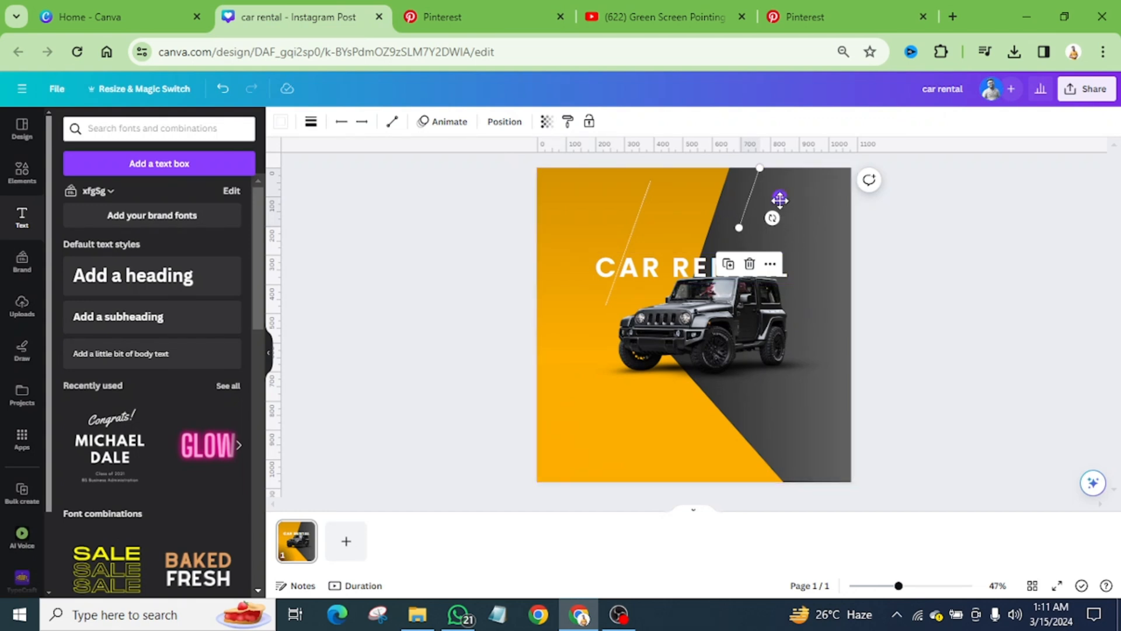
drag(779, 198, 858, 323)
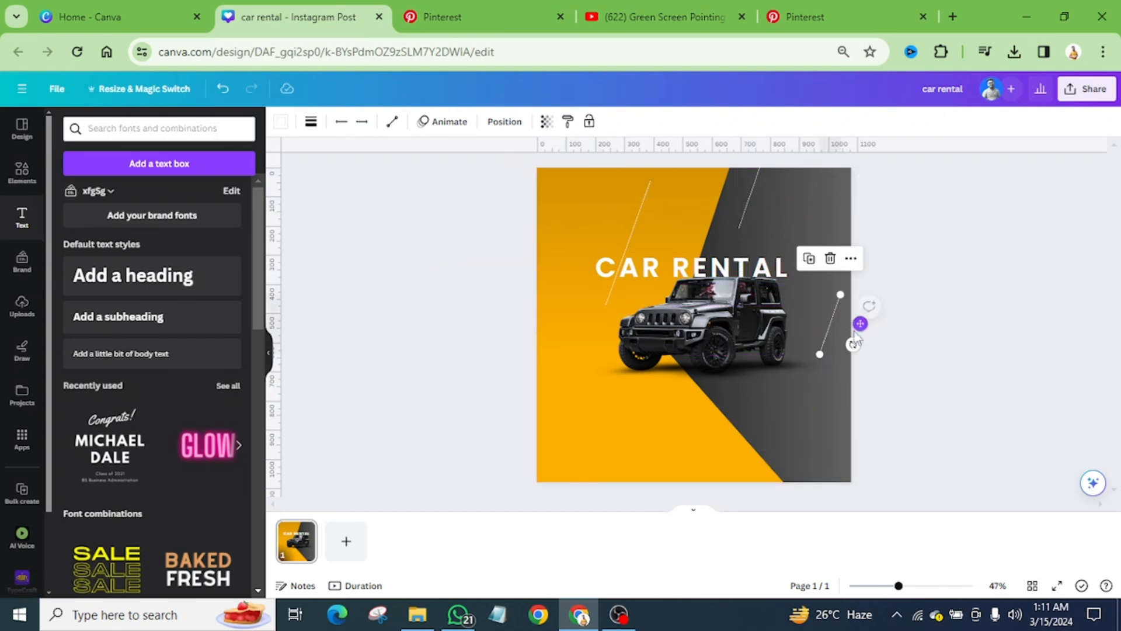
drag(818, 353, 841, 349)
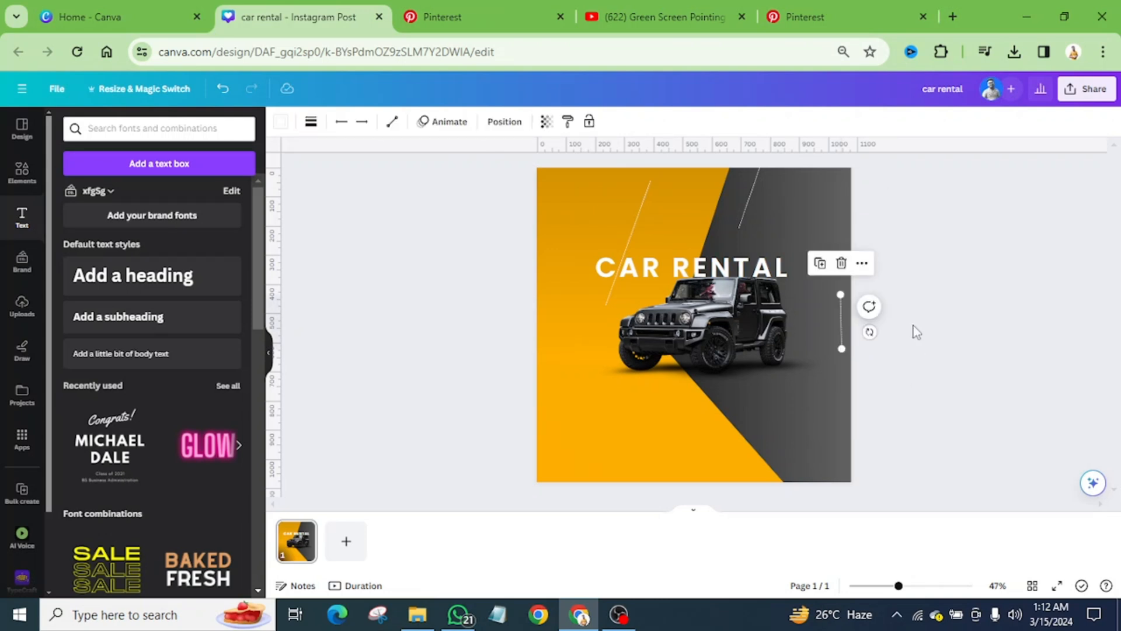
key(Left)
key(Left)
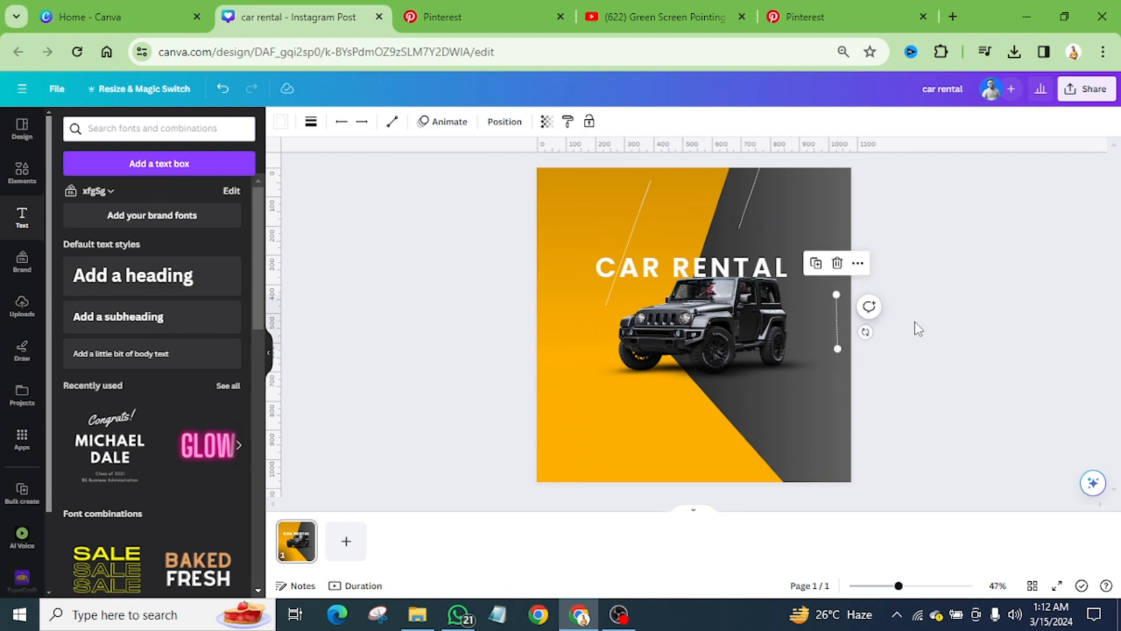
click(917, 330)
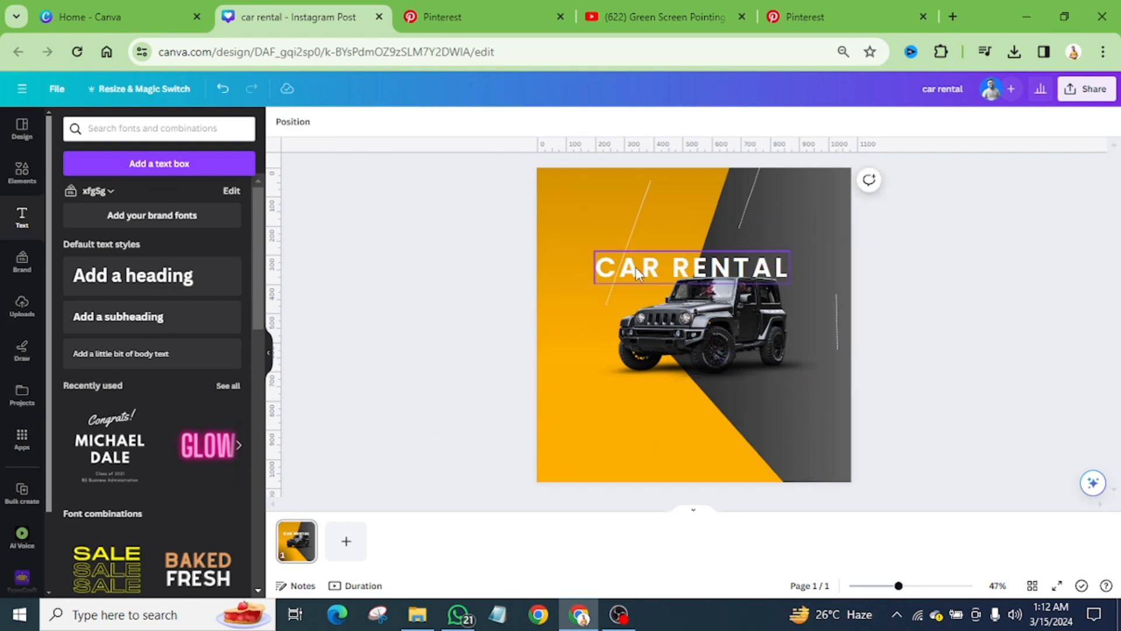
Step: Duplicate the CAR RENTAL heading, replace the copy's text with a plus sign and place it on the amber area above the heading
drag(635, 267, 647, 408)
double_click(646, 408)
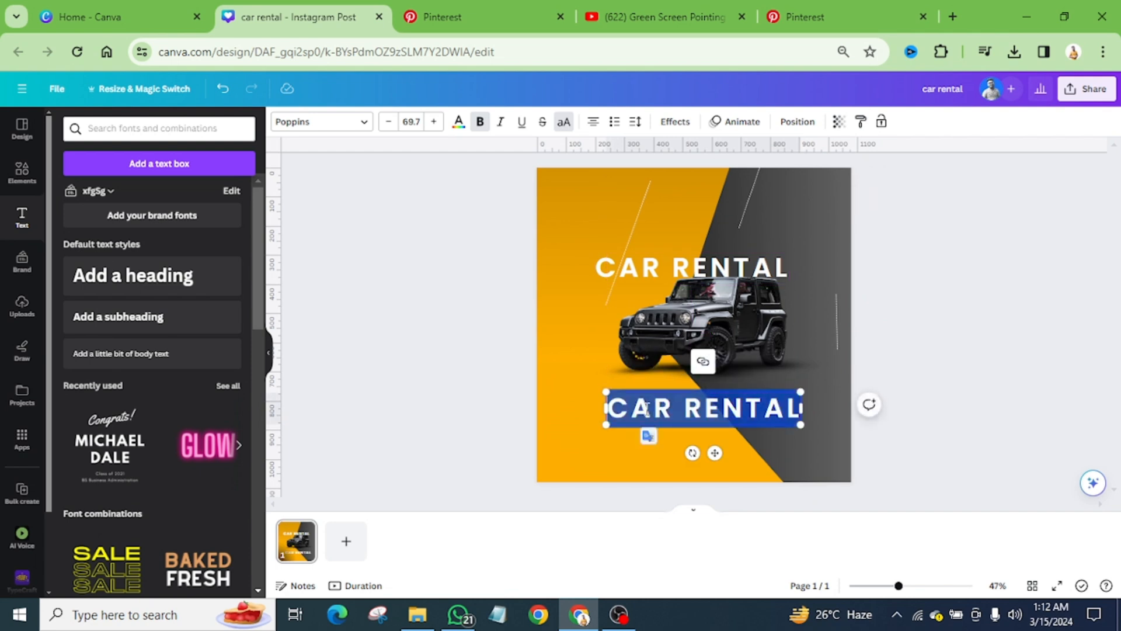
key(BackSpace)
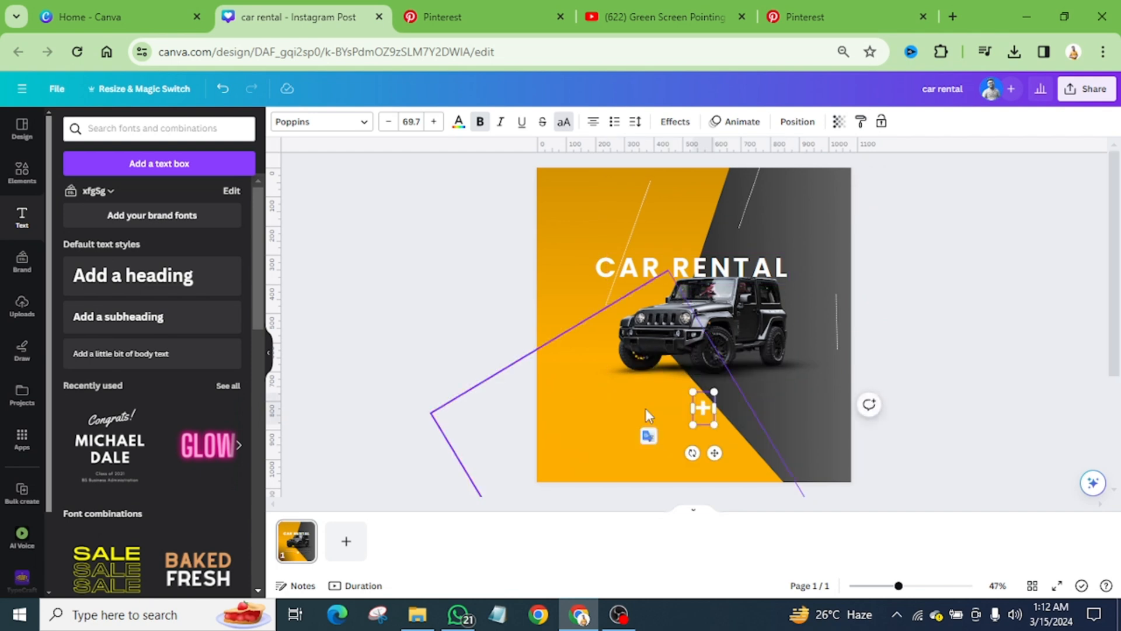
click(959, 383)
drag(710, 415, 685, 206)
ctrl+scroll(686, 206, up, 5)
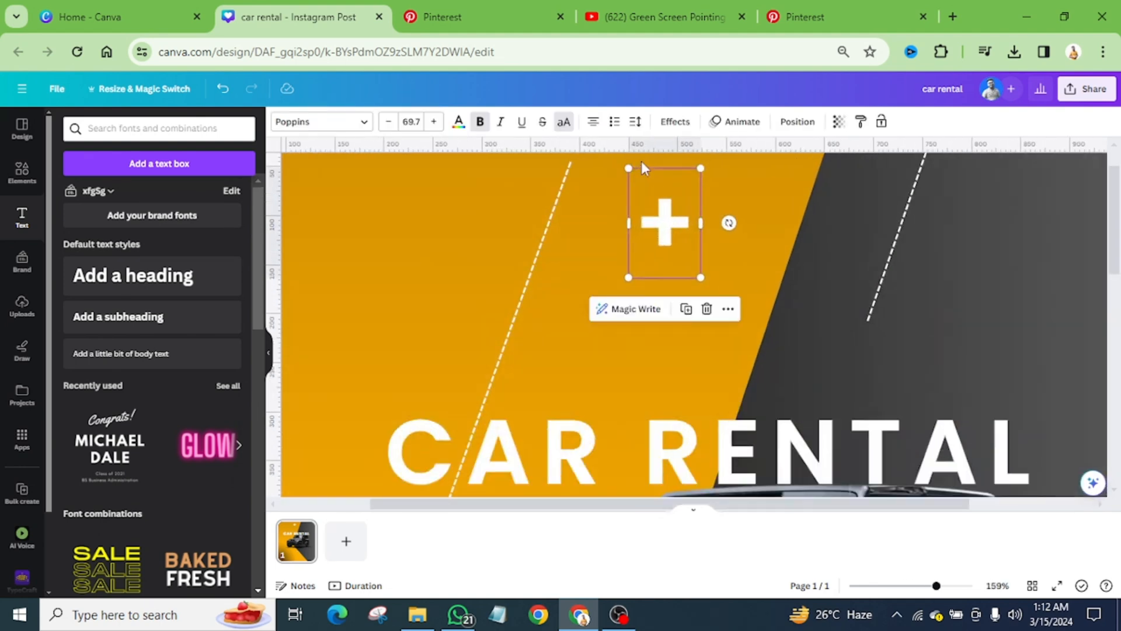
Step: Check the line-end markers in the Pinterest reference and shorten the upper end of the amber area's dashed line
click(442, 16)
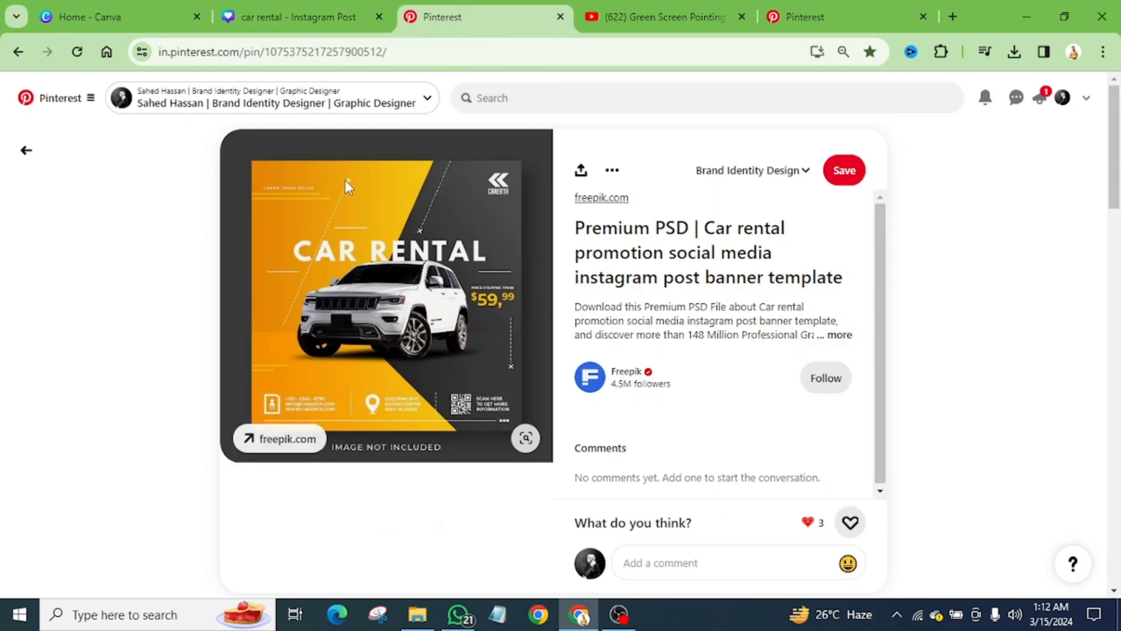
click(345, 9)
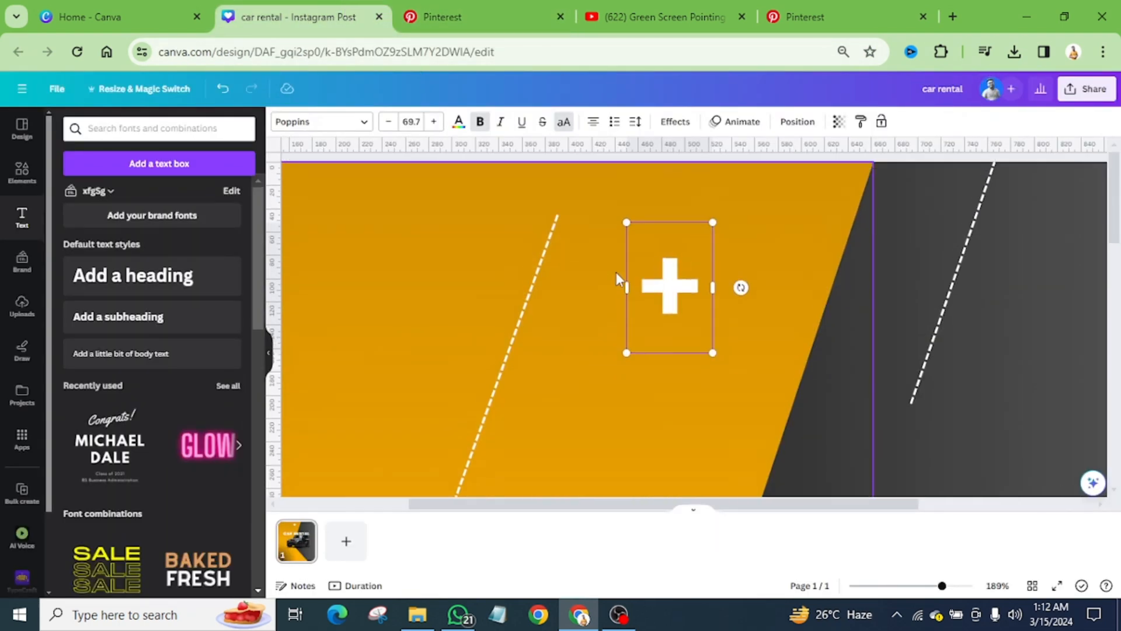
click(549, 247)
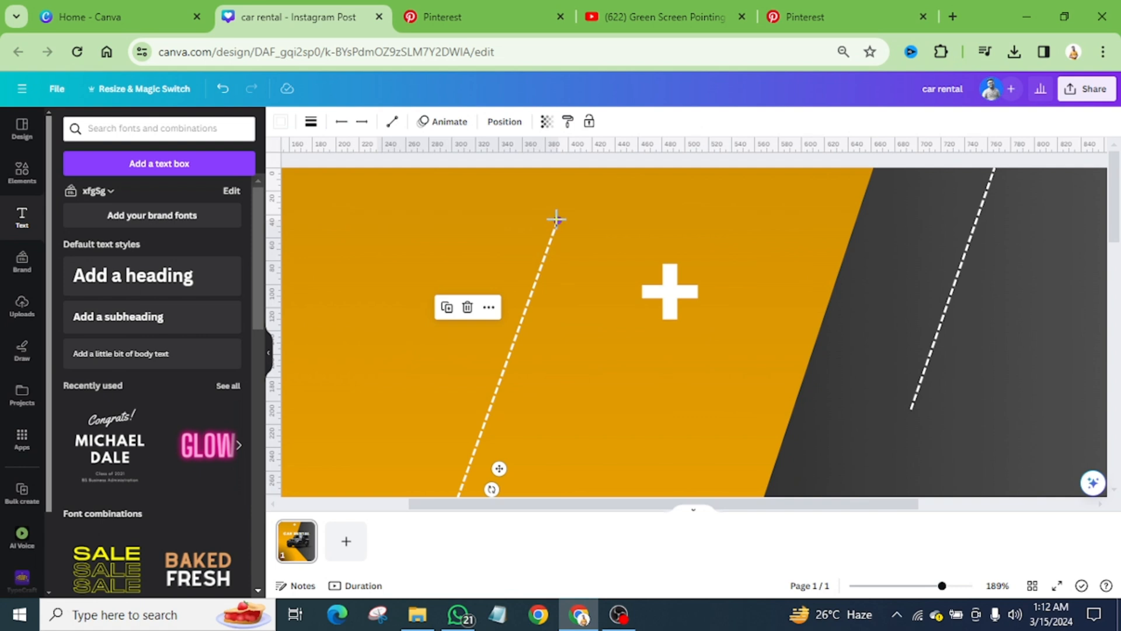
drag(556, 219, 537, 300)
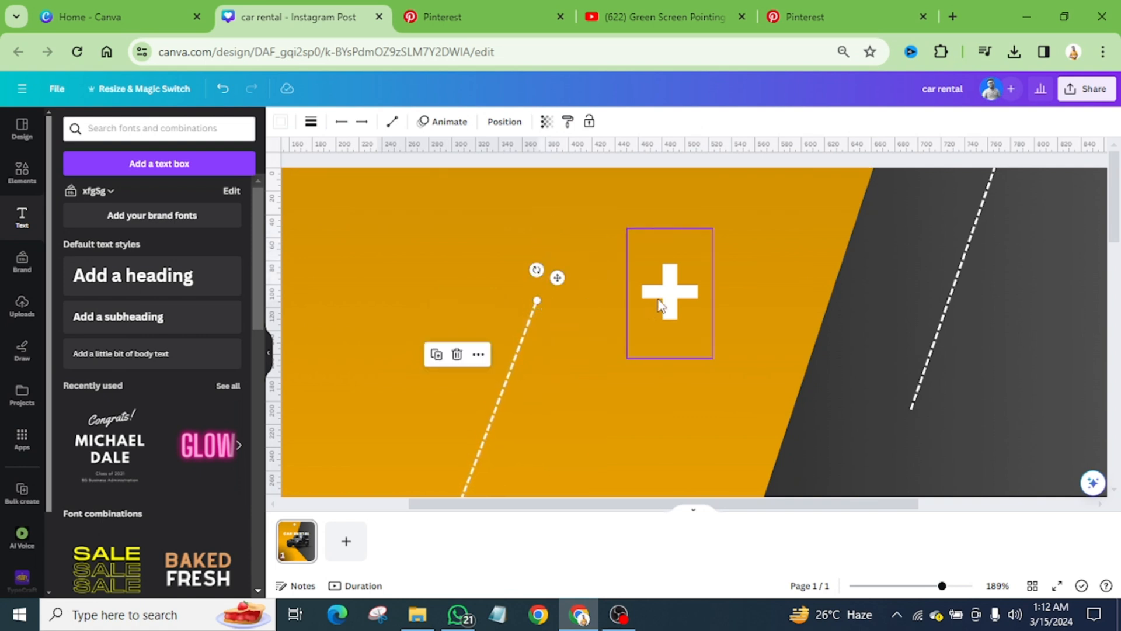
Step: Remove the plus sign's bold style, tilt it, shrink it to font size 33.6 and place it on the upper end of the amber area's dashed line
drag(660, 305, 544, 288)
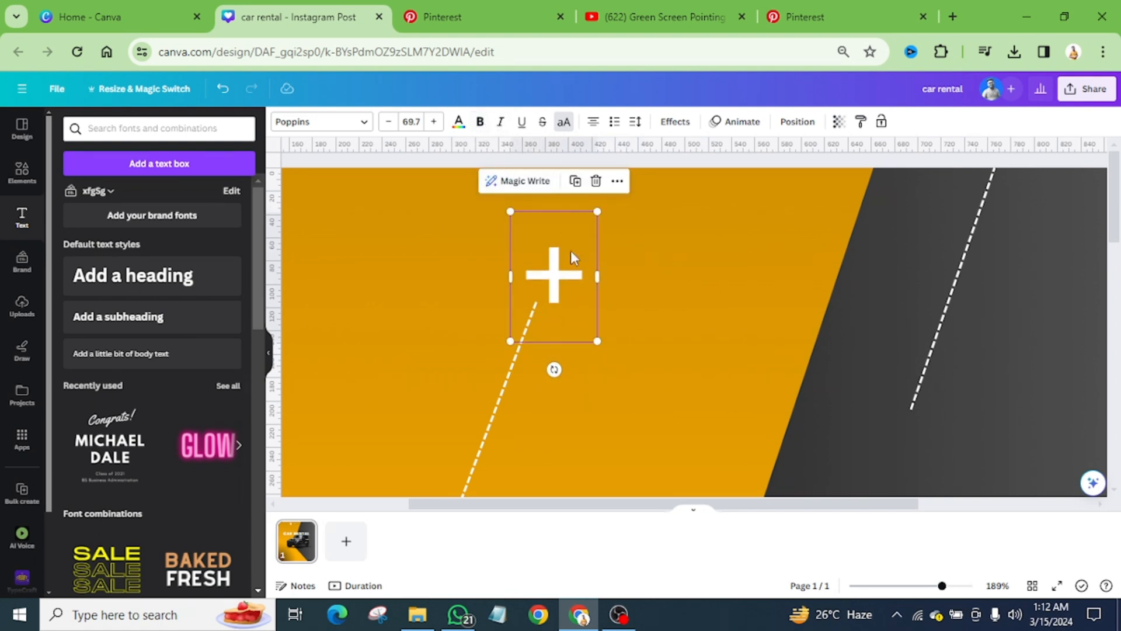
drag(555, 368, 590, 363)
drag(569, 200, 554, 280)
Step: Place a copy of the tilted plus sign on the dark area's upper dashed line at its lower end, and another copy beyond the heading's end
drag(547, 319, 908, 416)
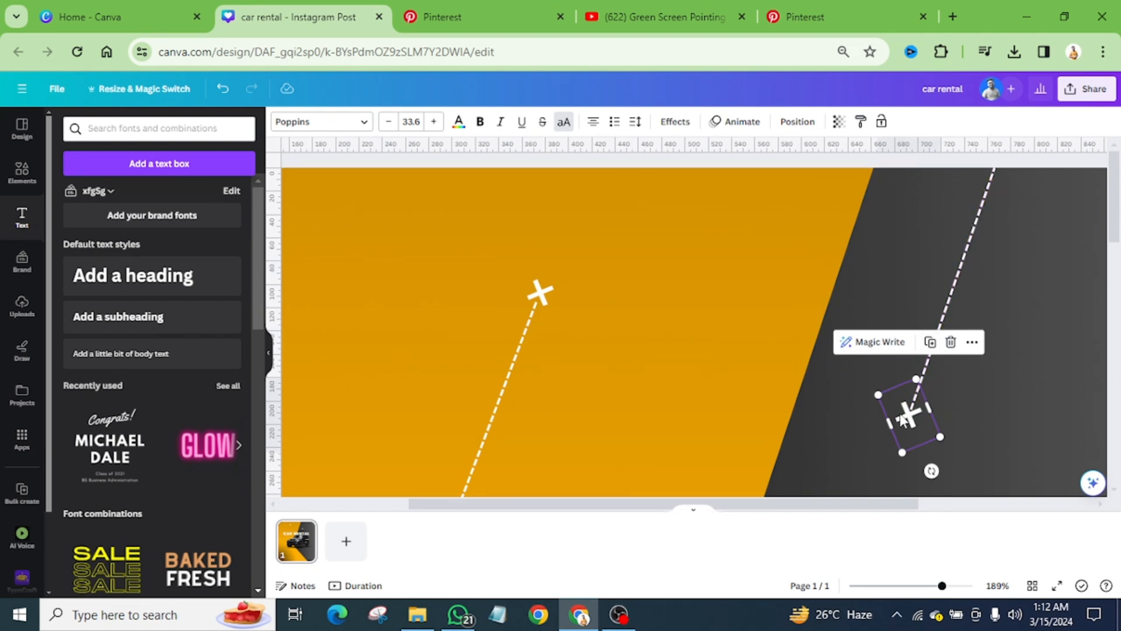
click(930, 343)
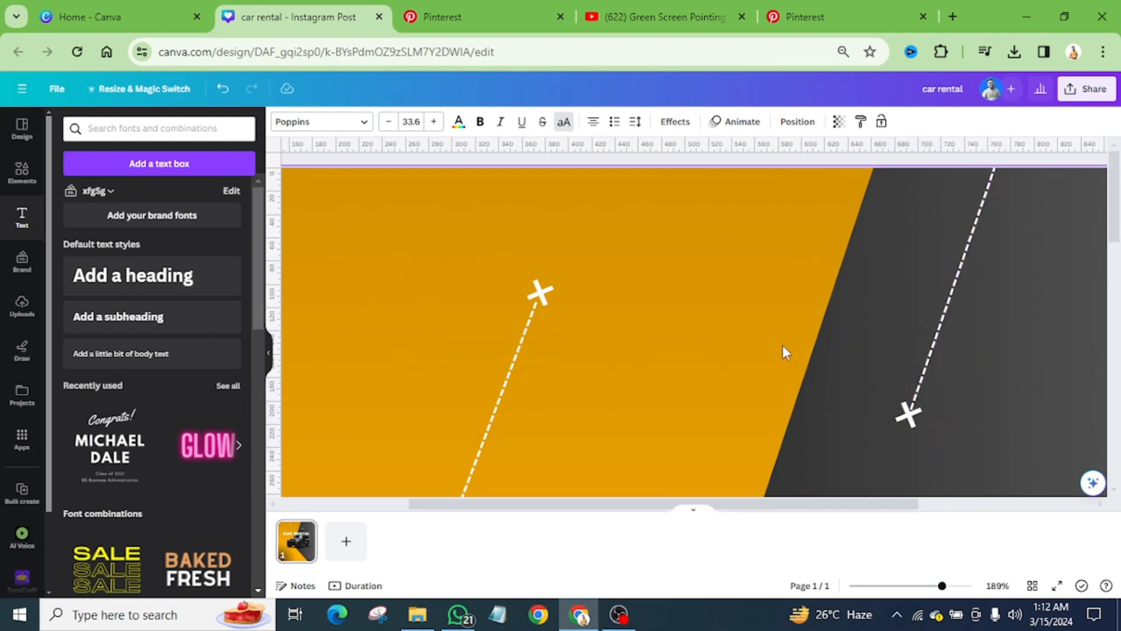
scroll(782, 345, down, 5)
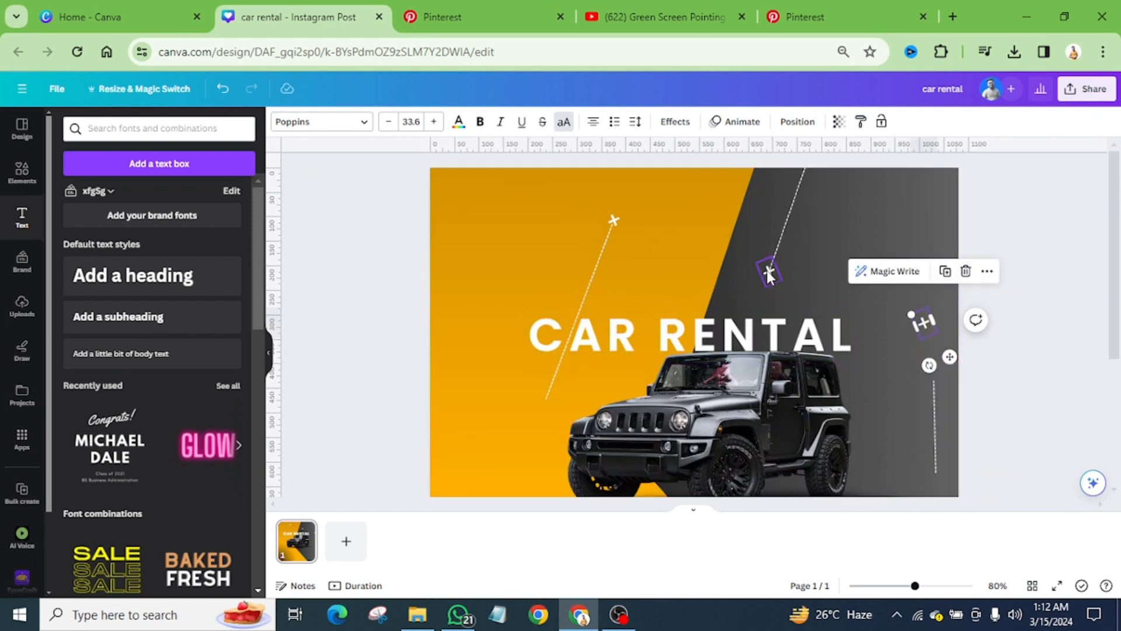
key(alt)
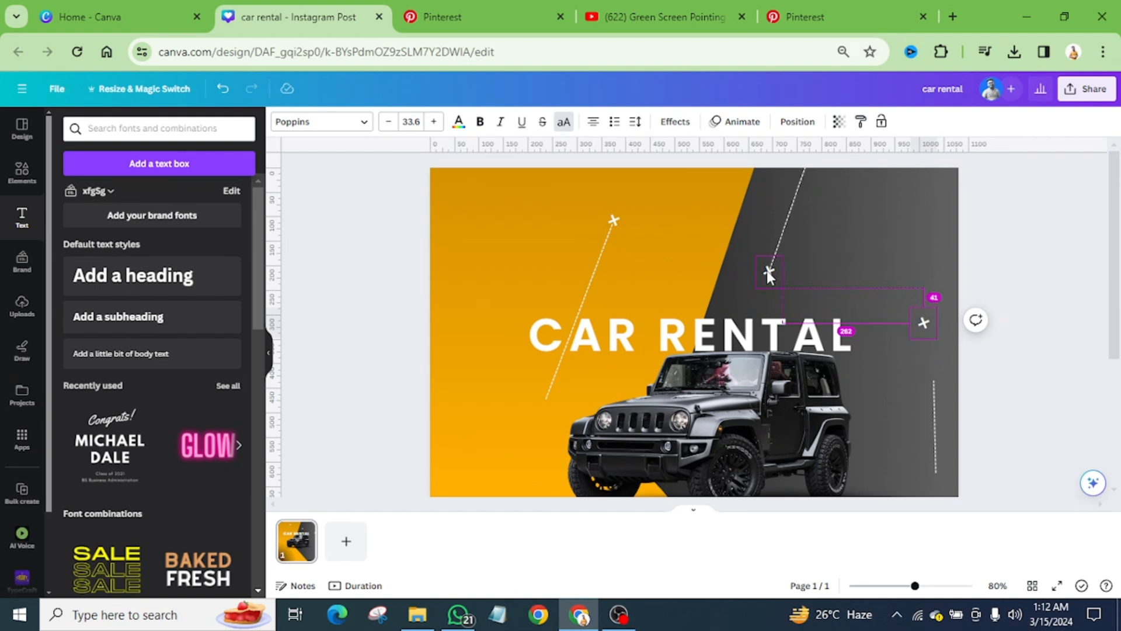
drag(768, 272, 695, 252)
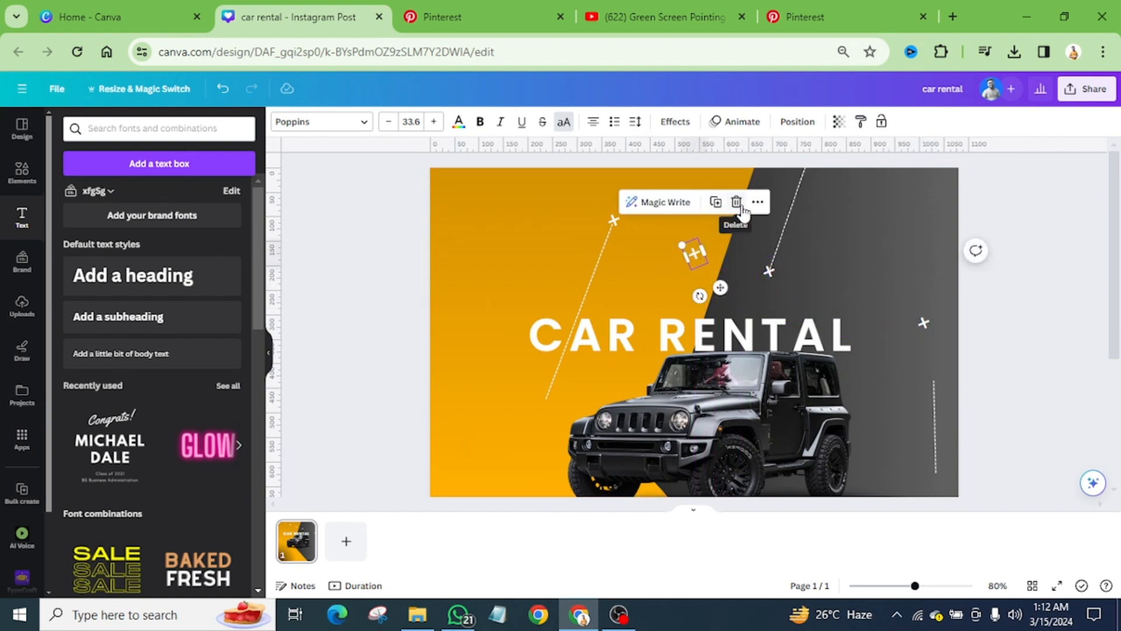
click(999, 344)
Step: Move the spare plus sign onto the short dashed line beside the Jeep's rear and check the marker's position in the Pinterest reference
scroll(1000, 344, up, 5)
scroll(1008, 345, down, 3)
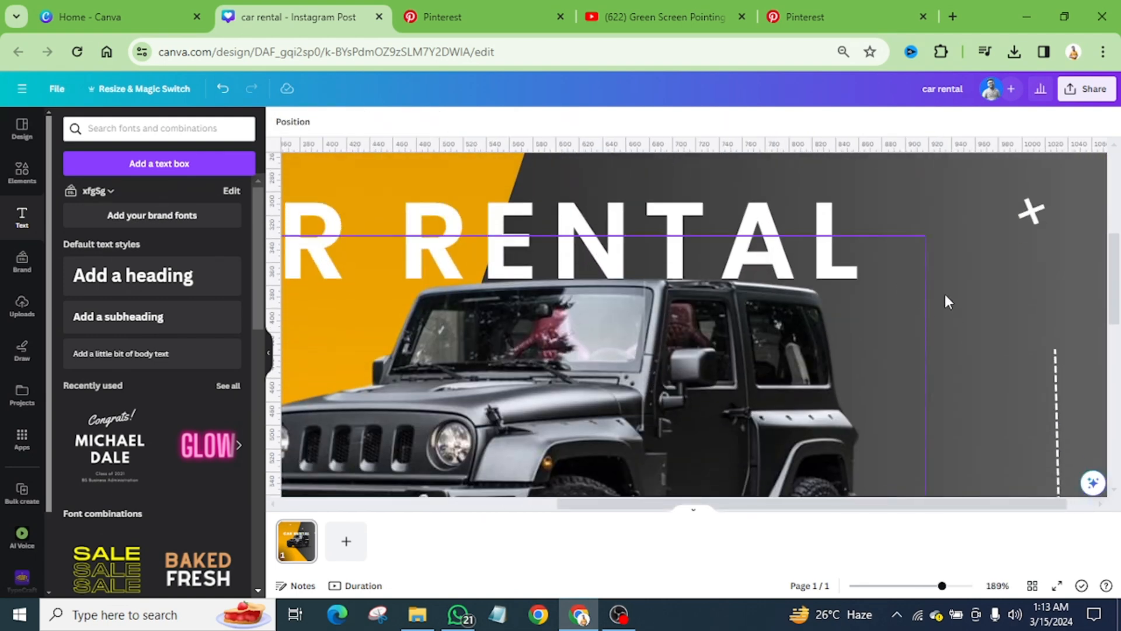
drag(1031, 210, 1054, 391)
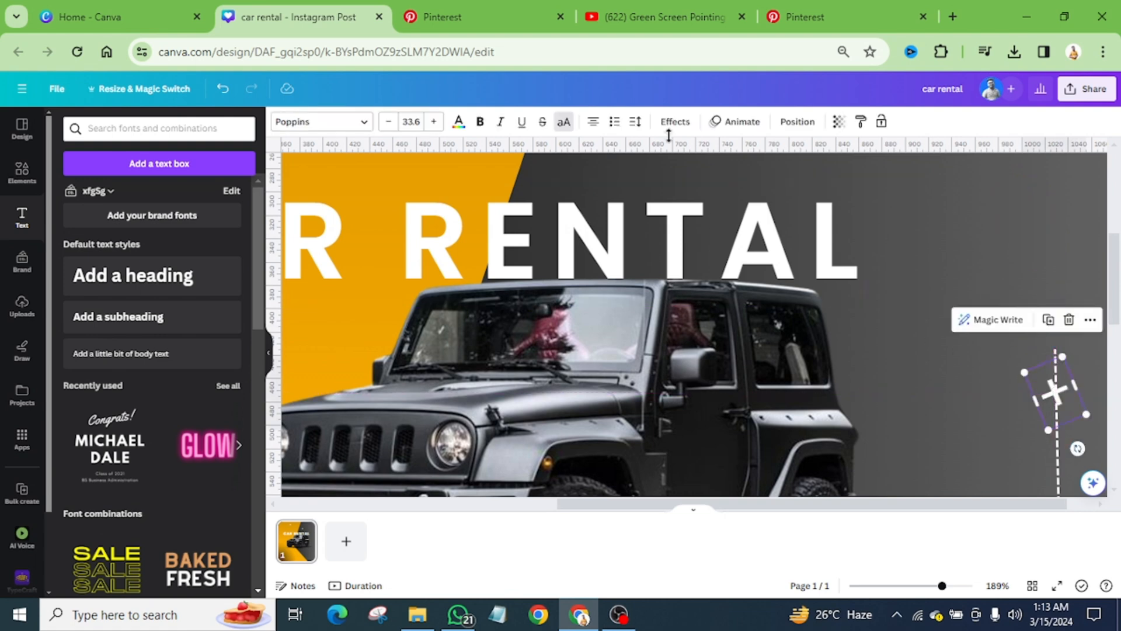
click(500, 21)
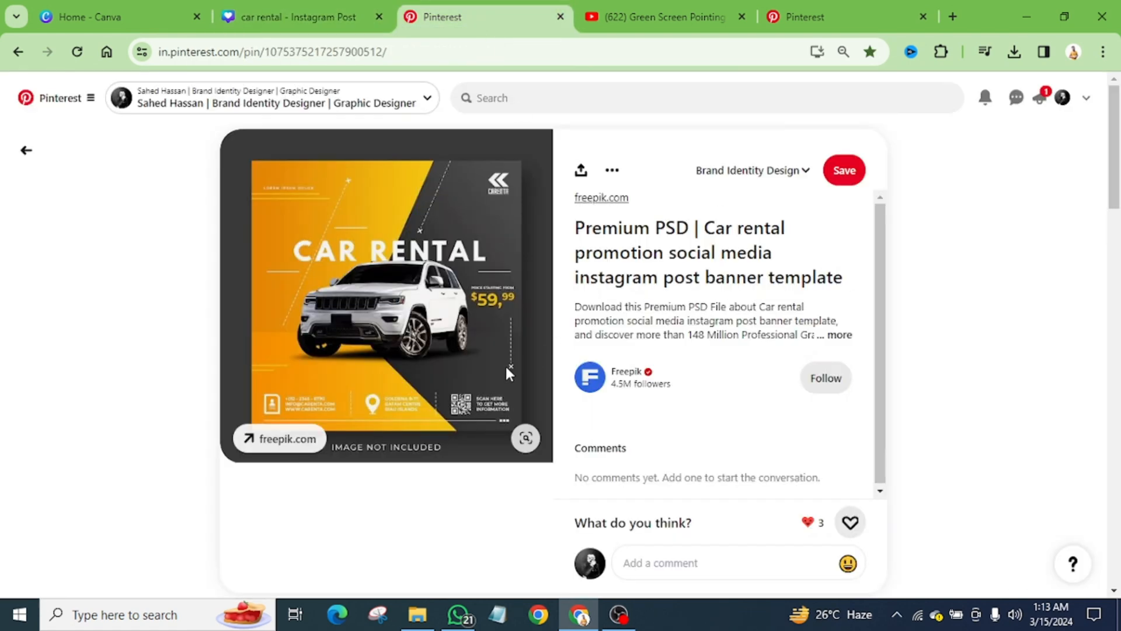
click(298, 16)
scroll(744, 327, down, 5)
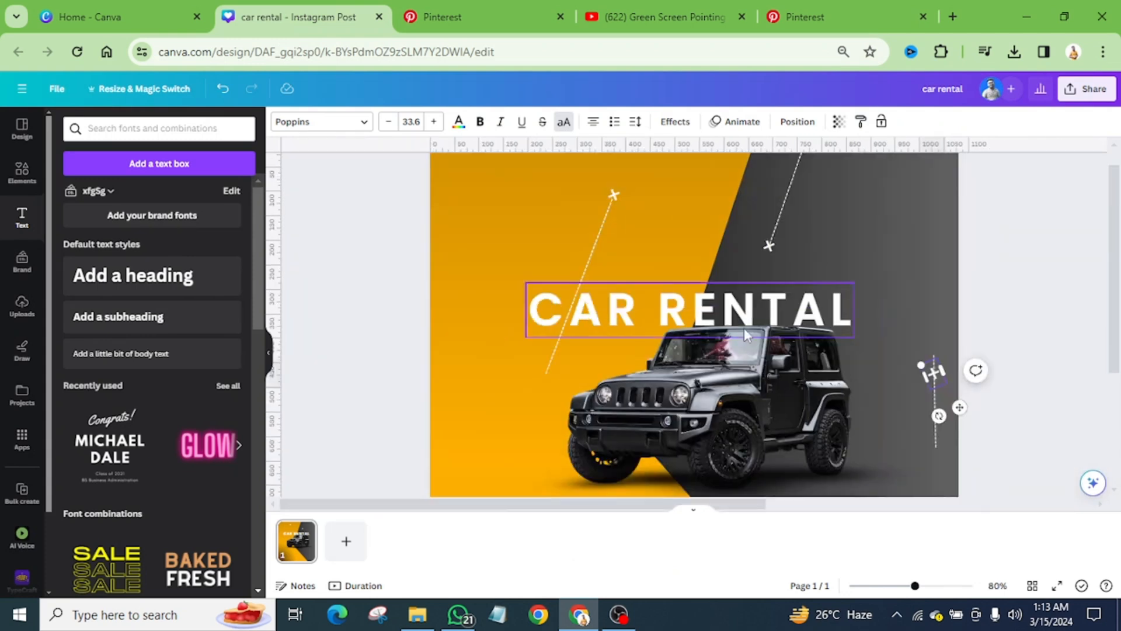
Step: Move the plus sign to the lower end of the short dashed line beside the Jeep's rear and rotate it into an X
scroll(1022, 450, up, 5)
scroll(978, 425, down, 3)
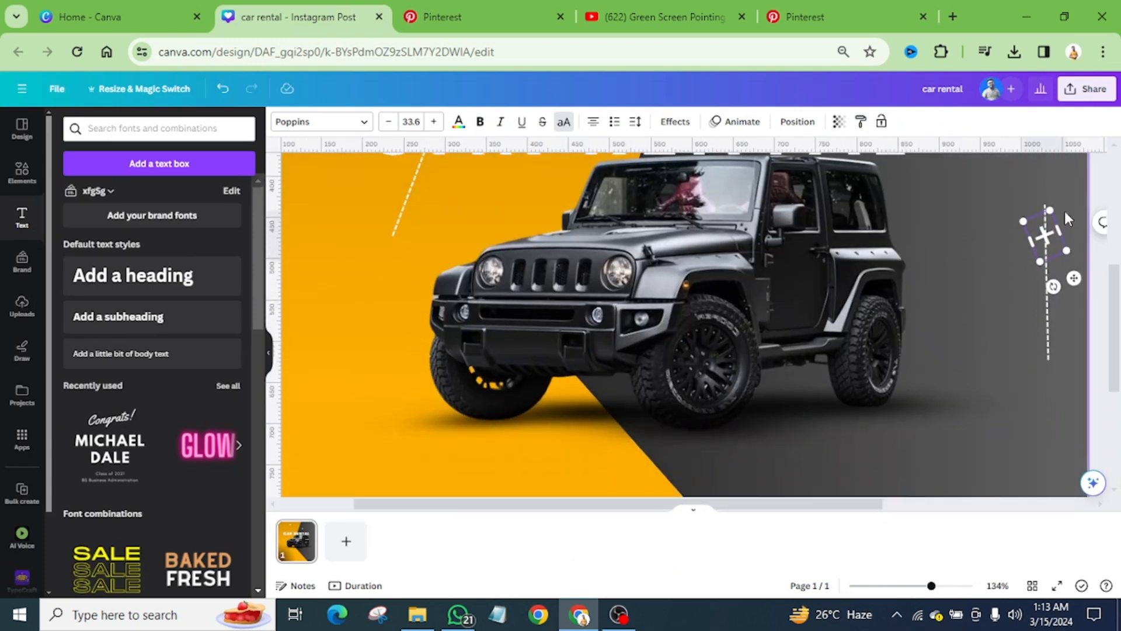
drag(1051, 237, 1049, 363)
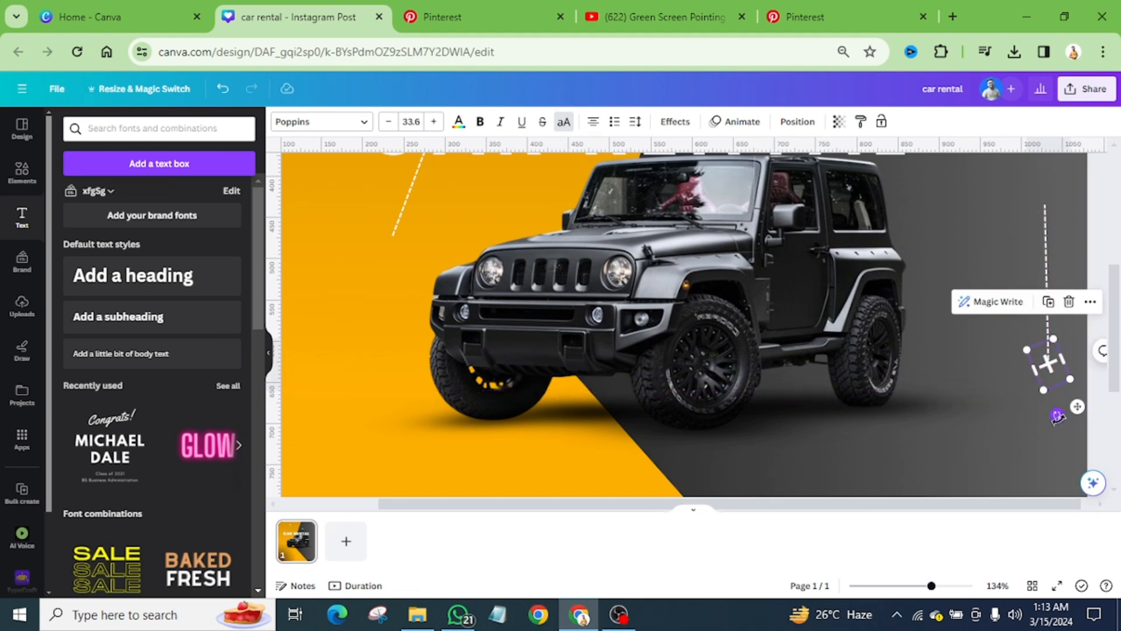
drag(1057, 416, 1086, 433)
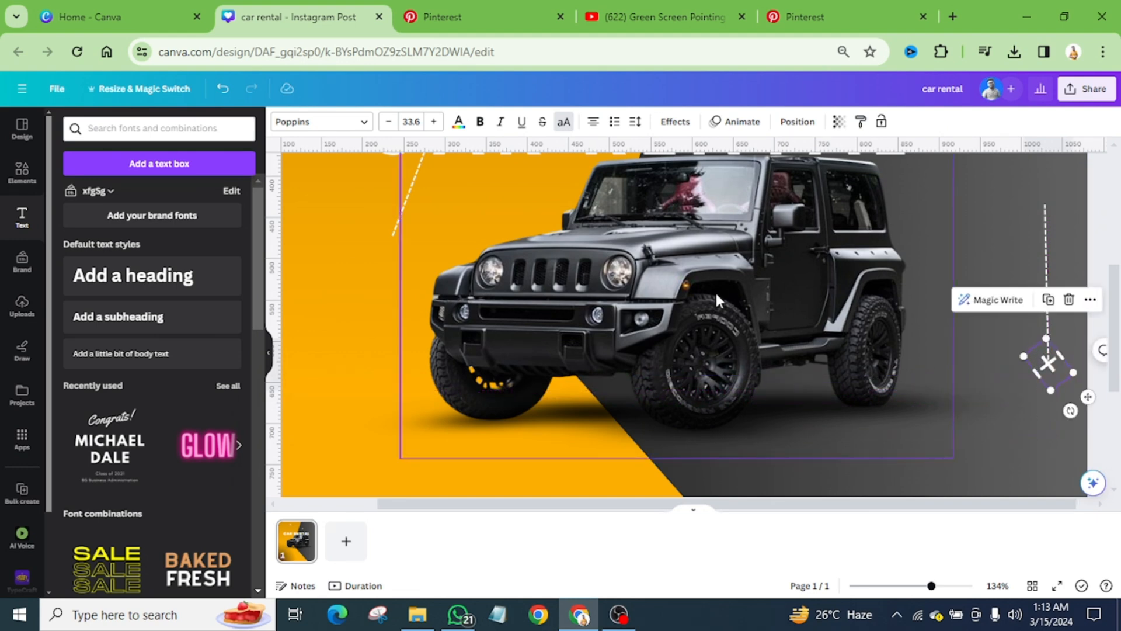
scroll(717, 295, down, 3)
click(908, 409)
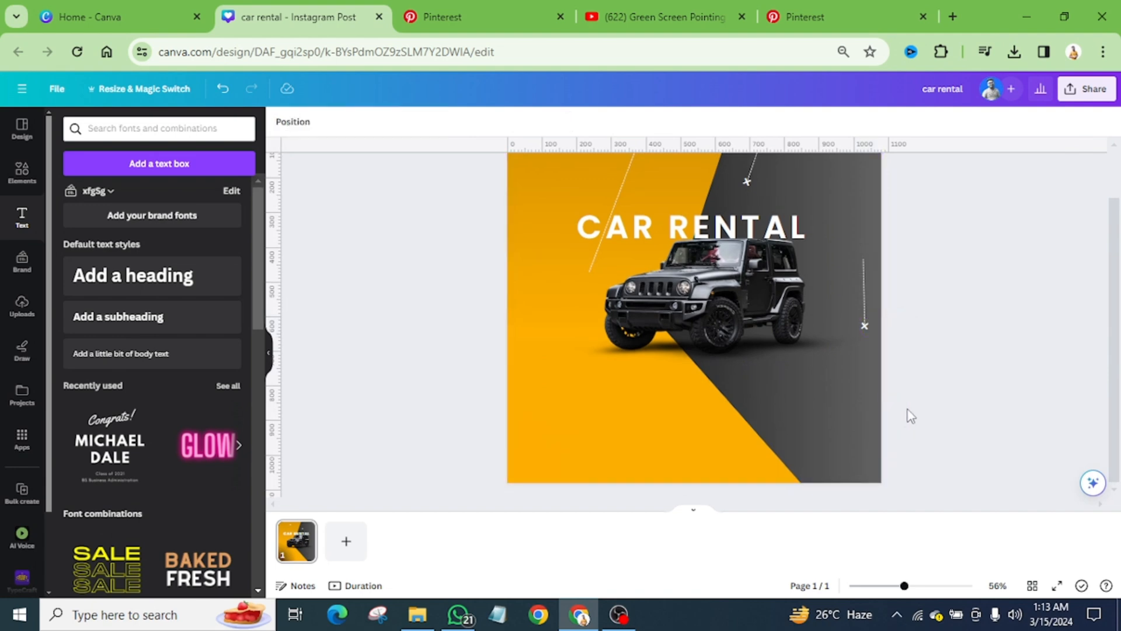
scroll(856, 422, up, 1)
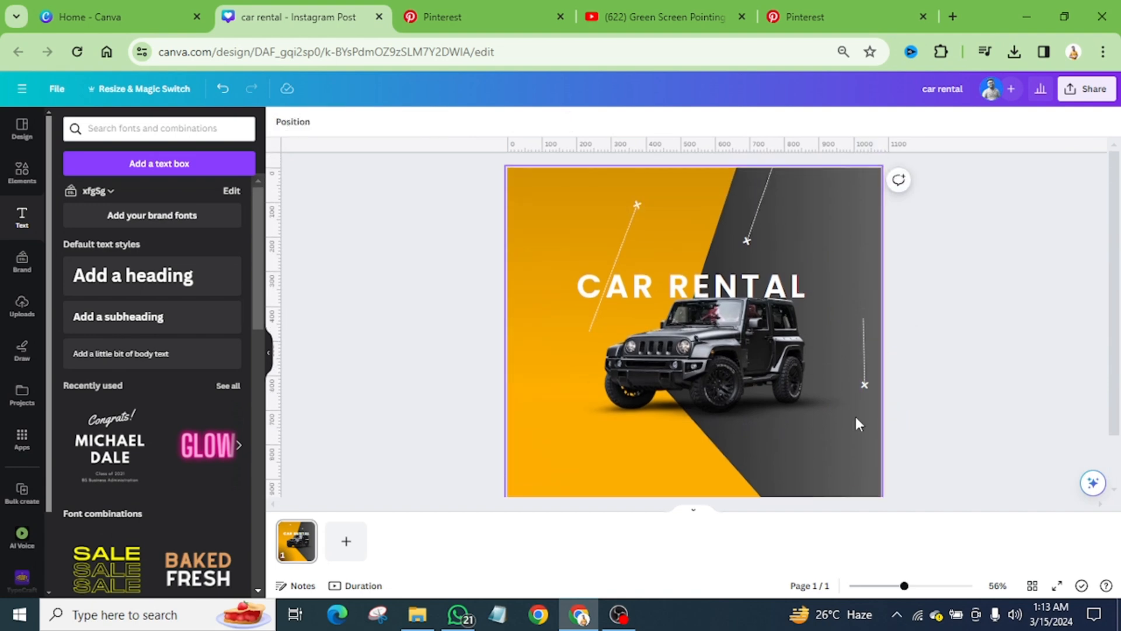
Step: Following the Pinterest reference, add a solid white horizontal line and place it just above the CAR RENTAL heading
click(482, 28)
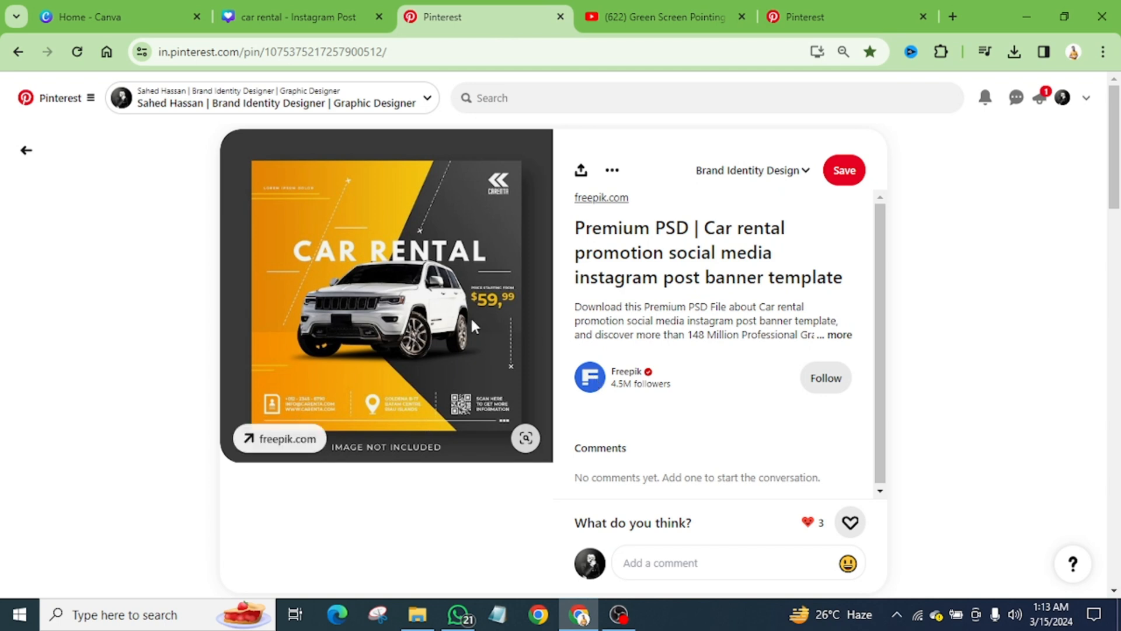
click(308, 2)
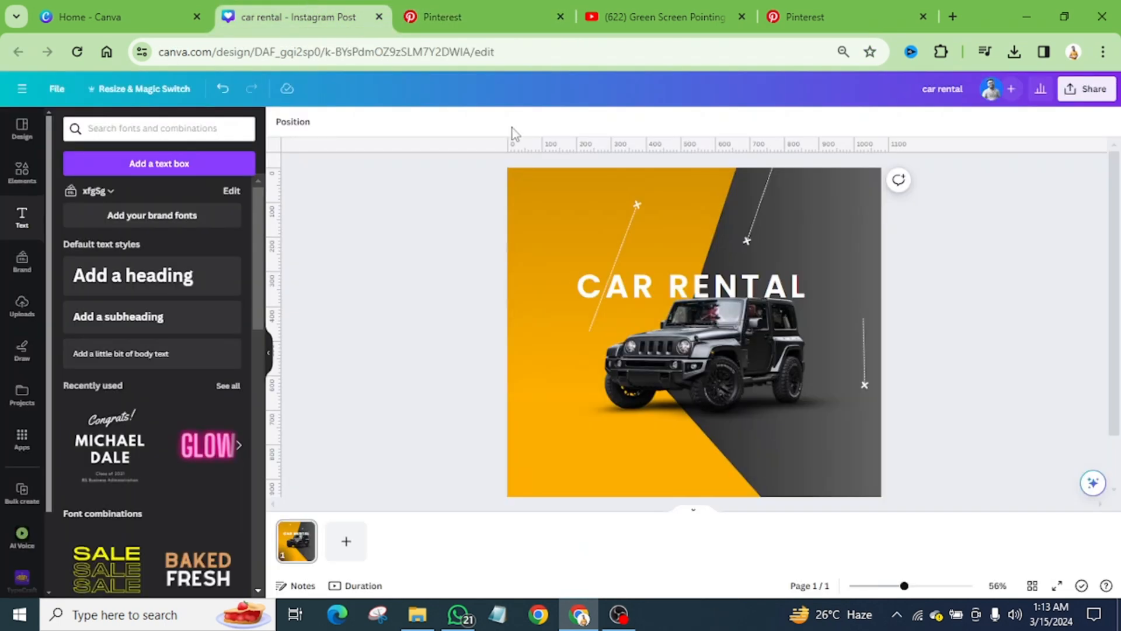
click(752, 431)
key(l)
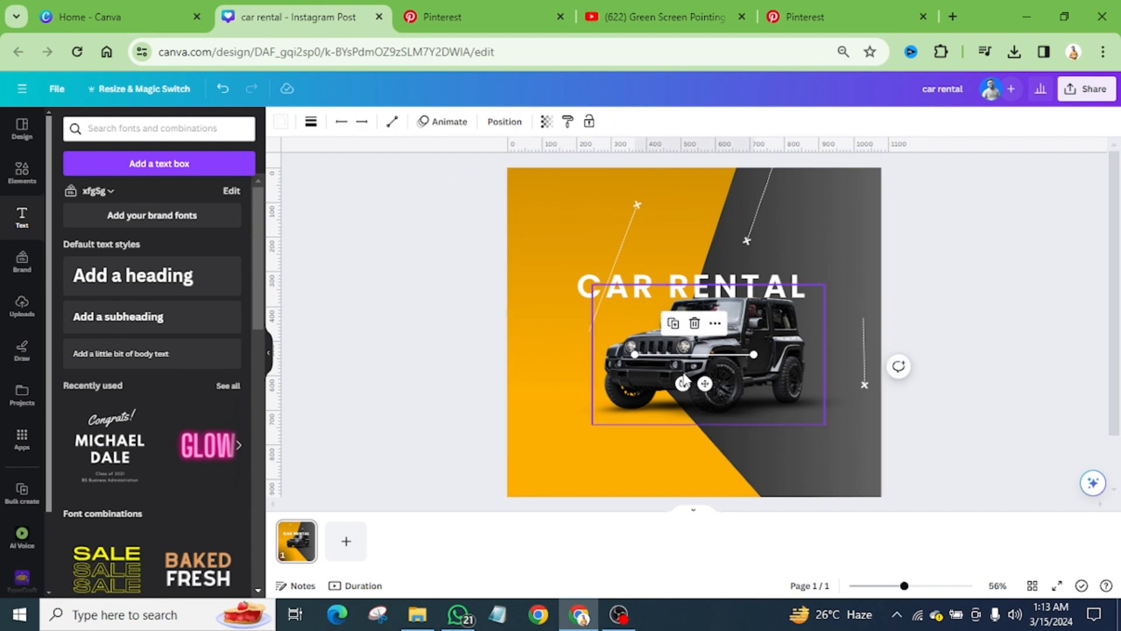
drag(702, 383, 695, 292)
key(ctrl+plus)
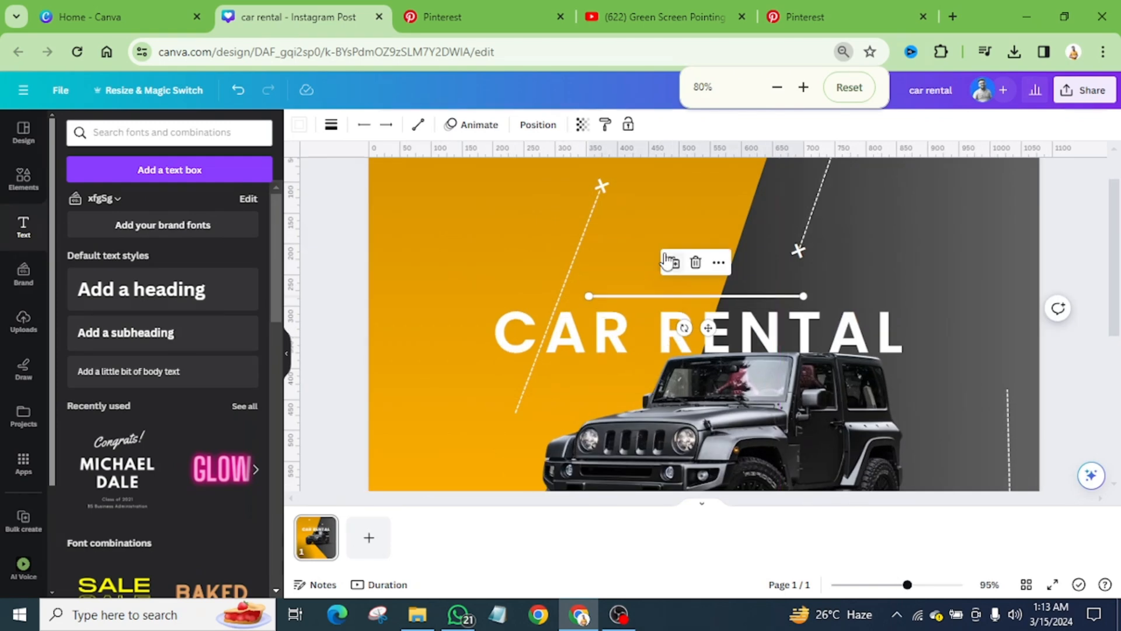
key(ctrl+plus)
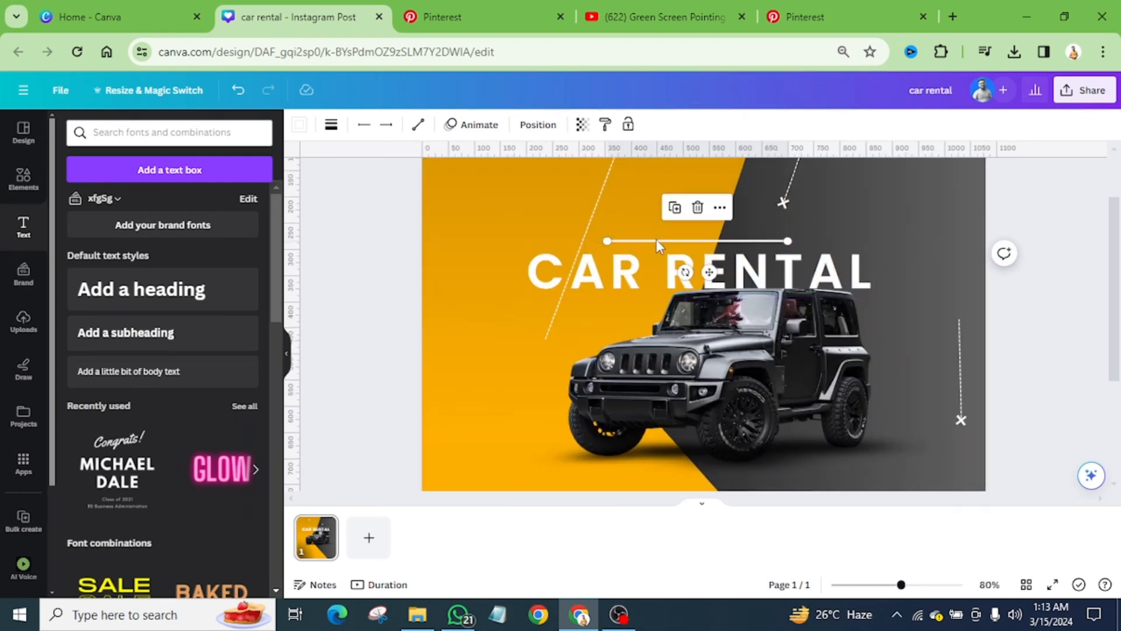
Step: Set the weight of the solid line above the heading to 2
click(331, 124)
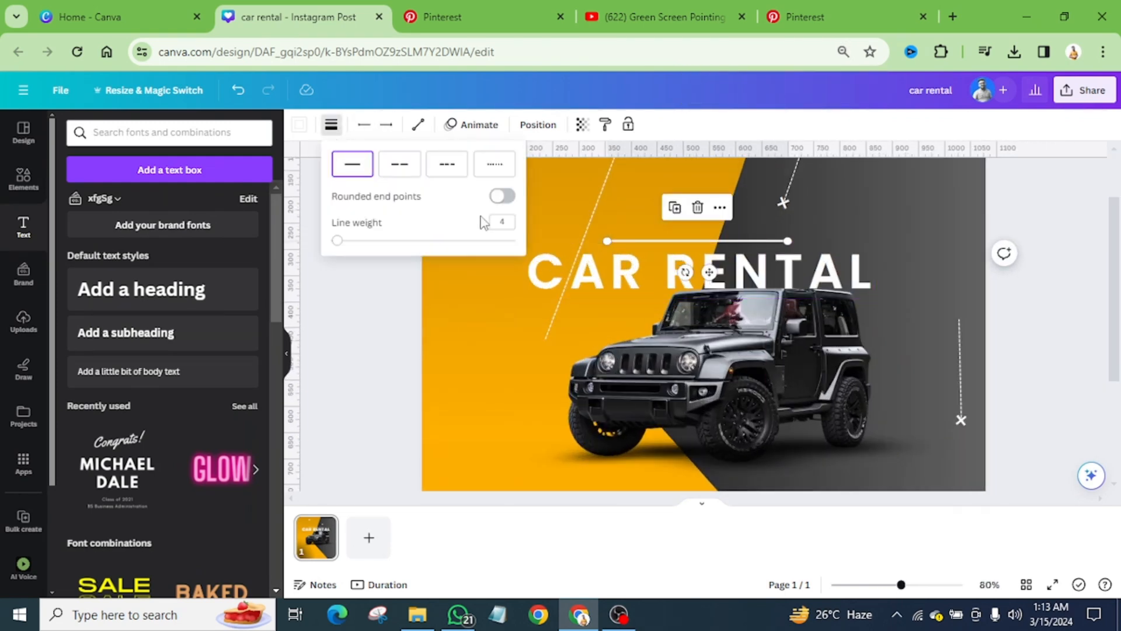
click(512, 225)
key(Return)
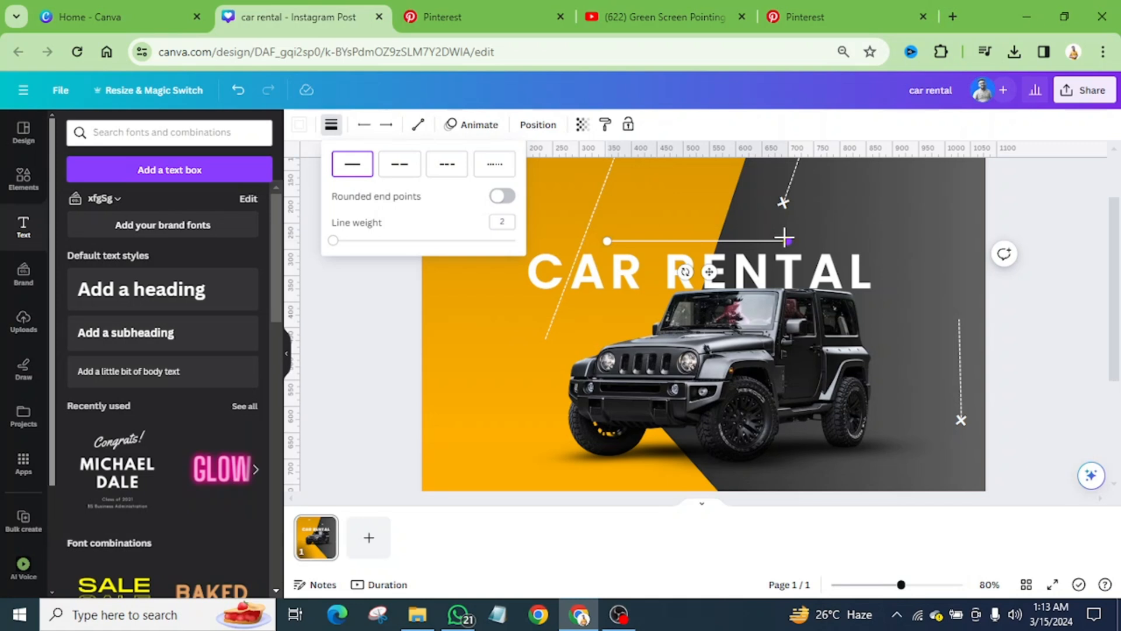
Step: Shorten the line above the heading and place a copy beside the heading's first letter, extended outward as in the Pinterest reference
drag(784, 238, 540, 328)
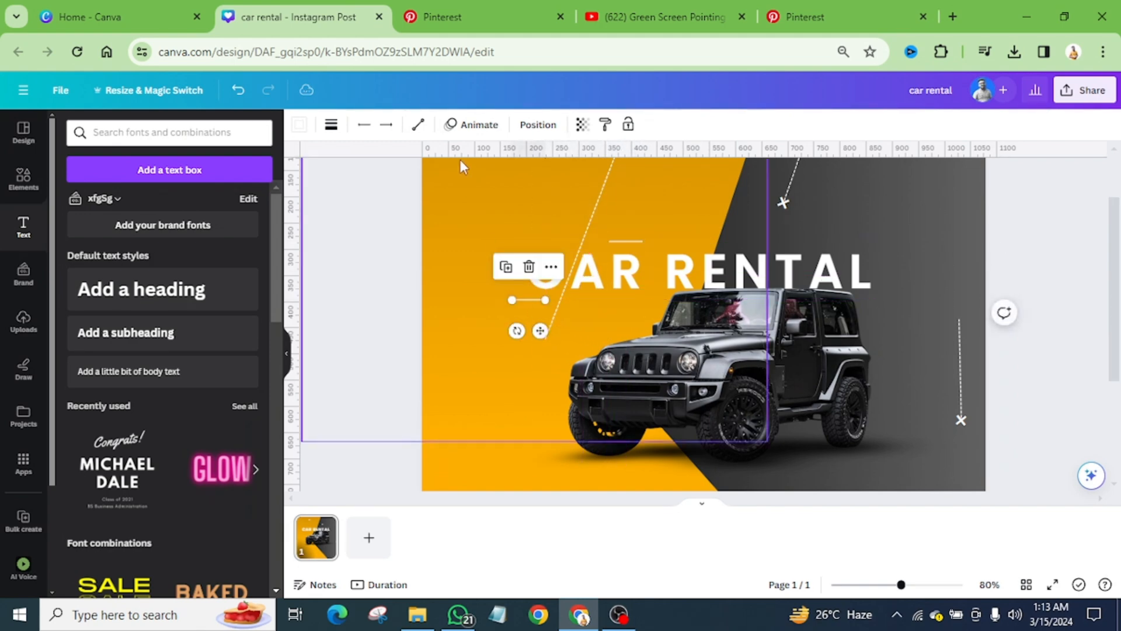
click(439, 19)
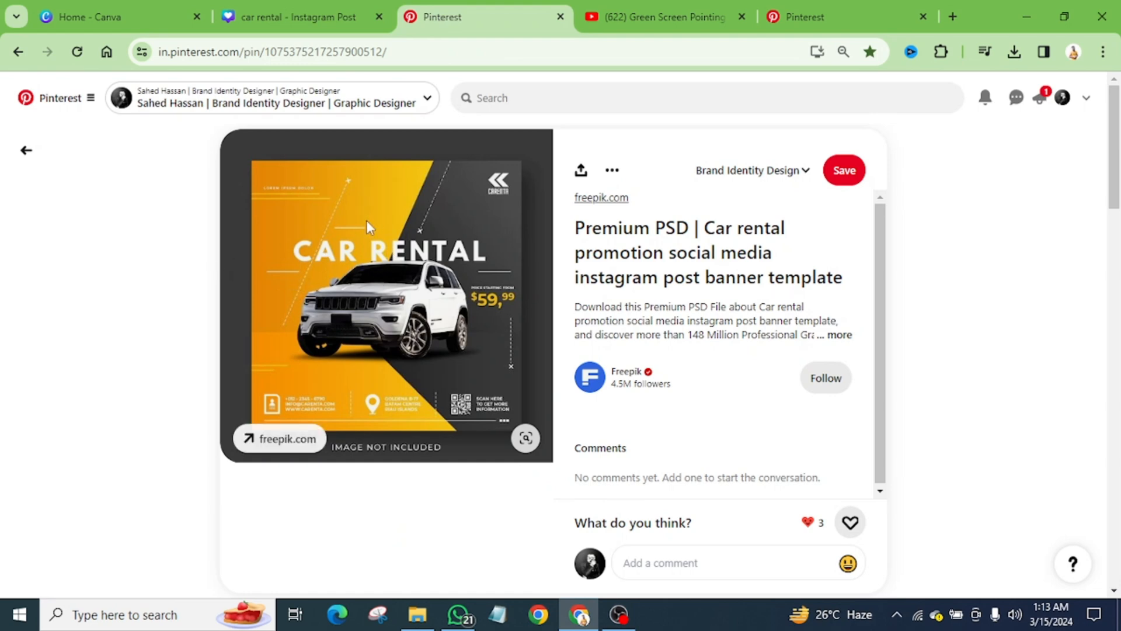
click(297, 17)
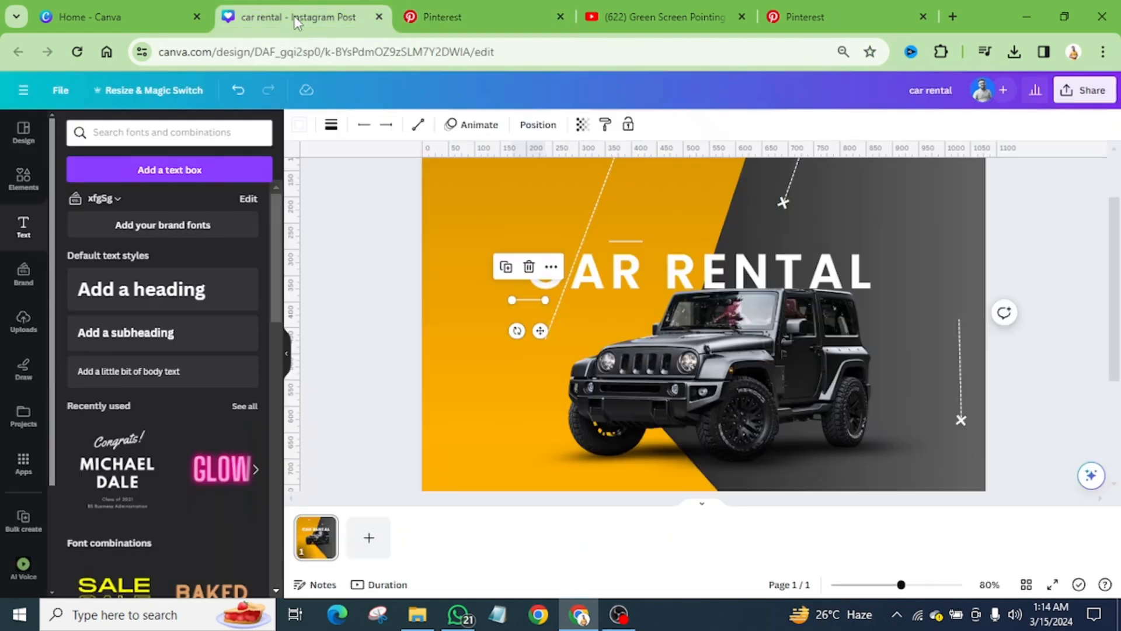
drag(509, 300, 479, 300)
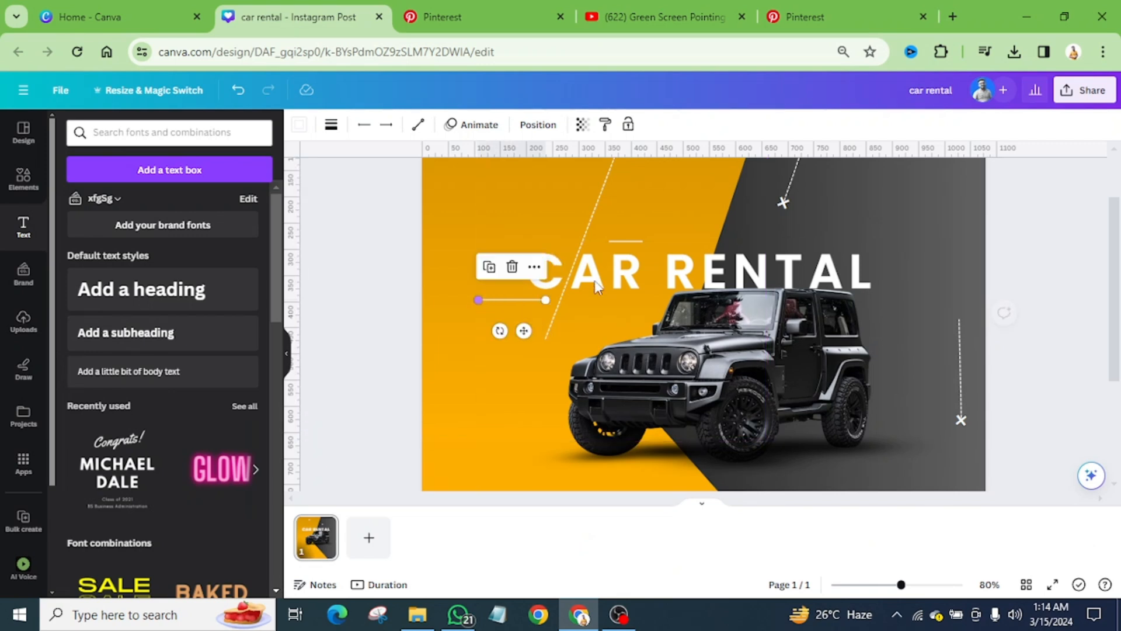
Step: Lengthen the short solid line above the word CAR and nudge its position
click(625, 240)
mouse_move(643, 240)
mouse_down()
mouse_move(671, 238)
mouse_move(654, 238)
mouse_up()
click(646, 271)
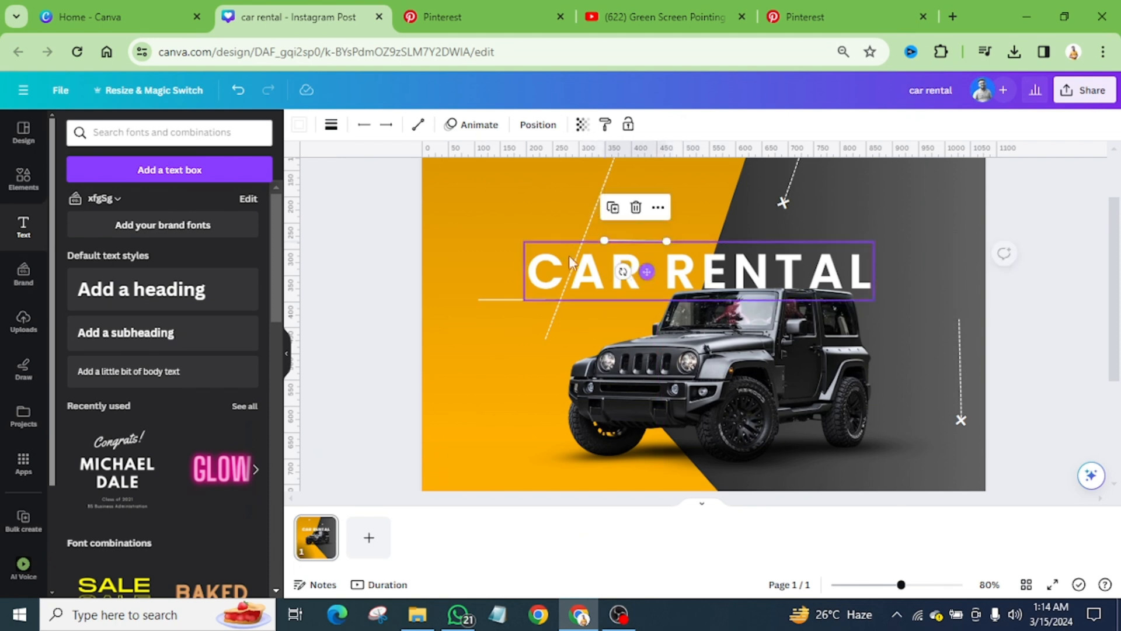
click(447, 223)
scroll(488, 241, down, 4)
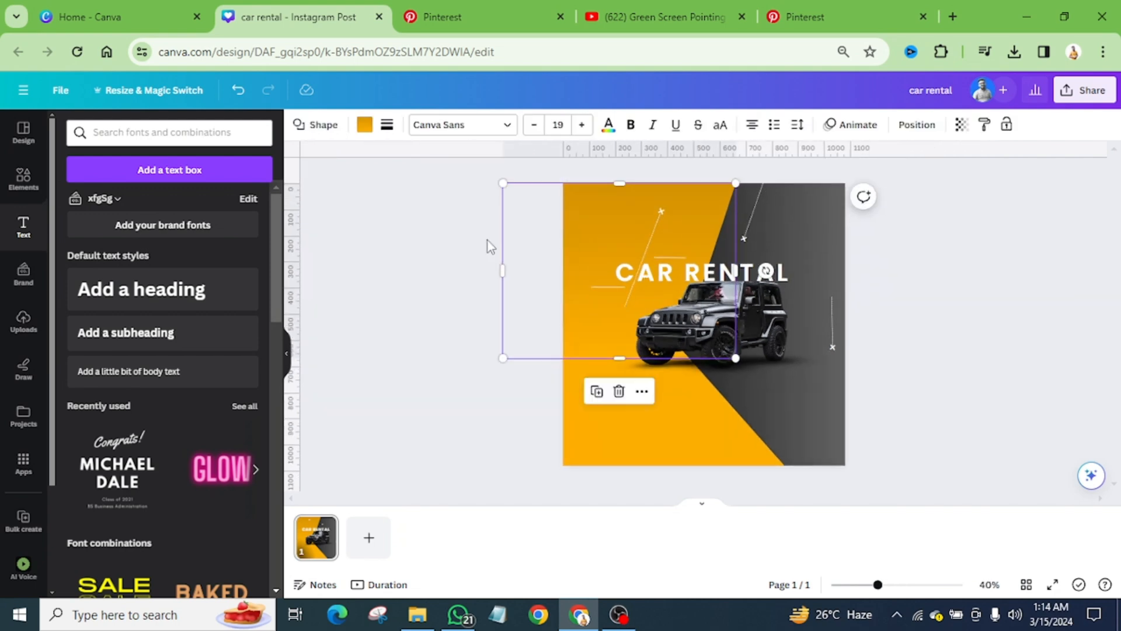
Step: After checking the contact row in the Pinterest reference, search the Canva elements for "contact"
click(475, 17)
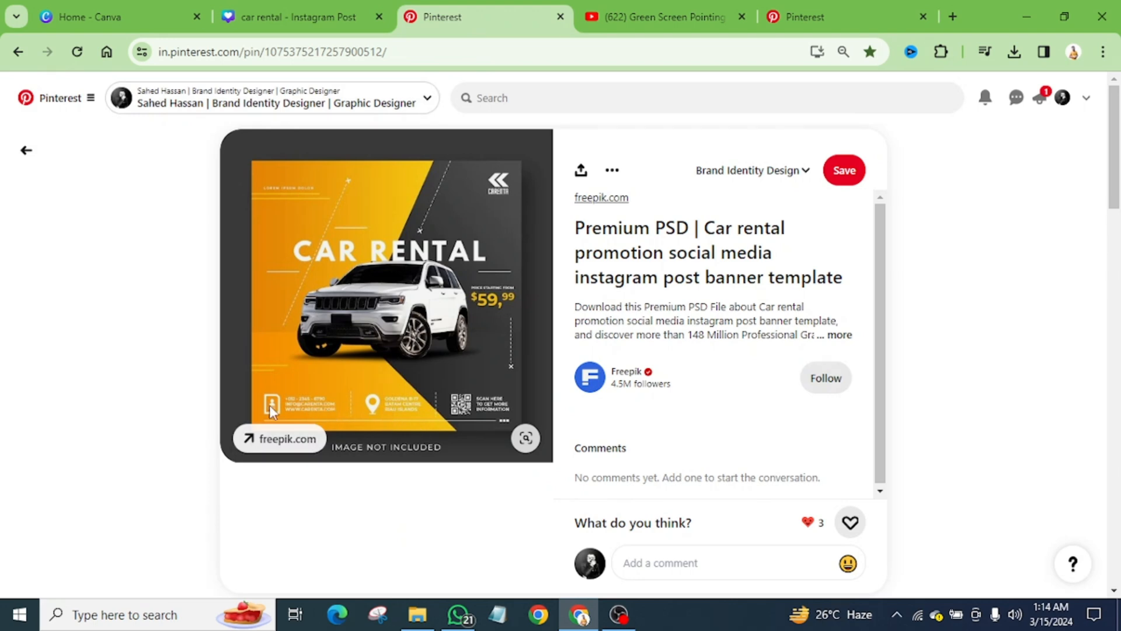
click(306, 18)
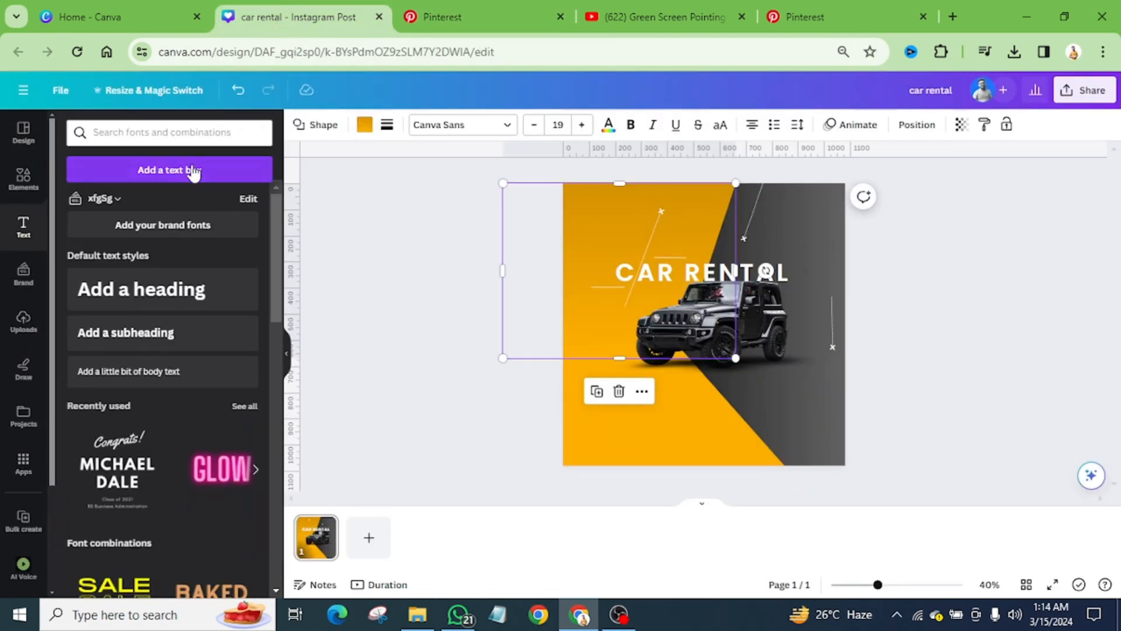
click(23, 176)
click(151, 130)
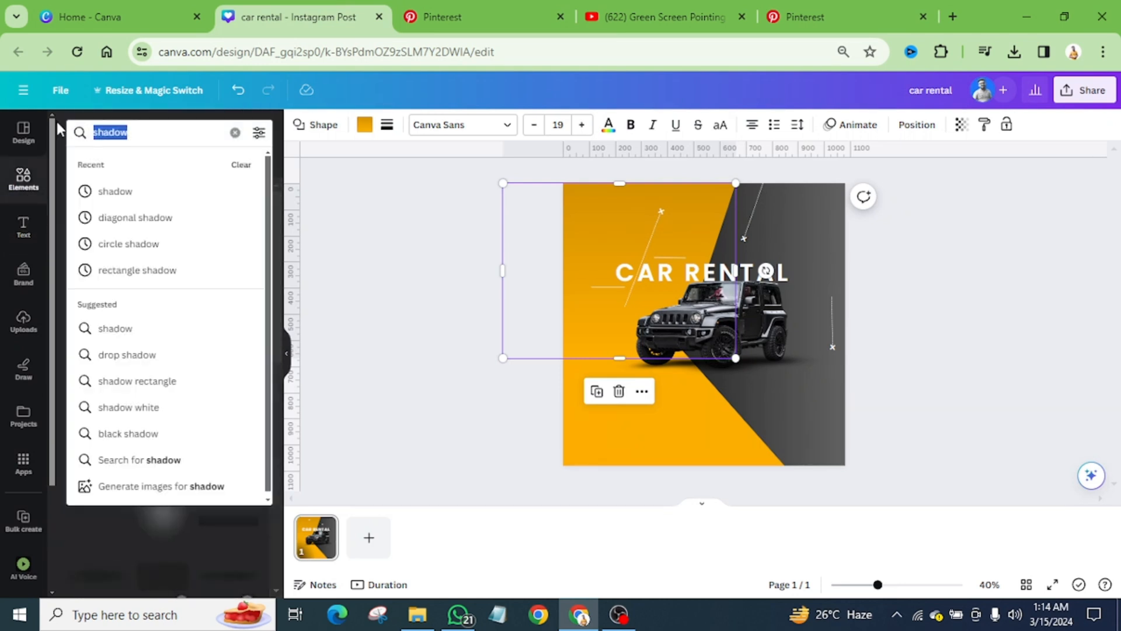
text(contact)
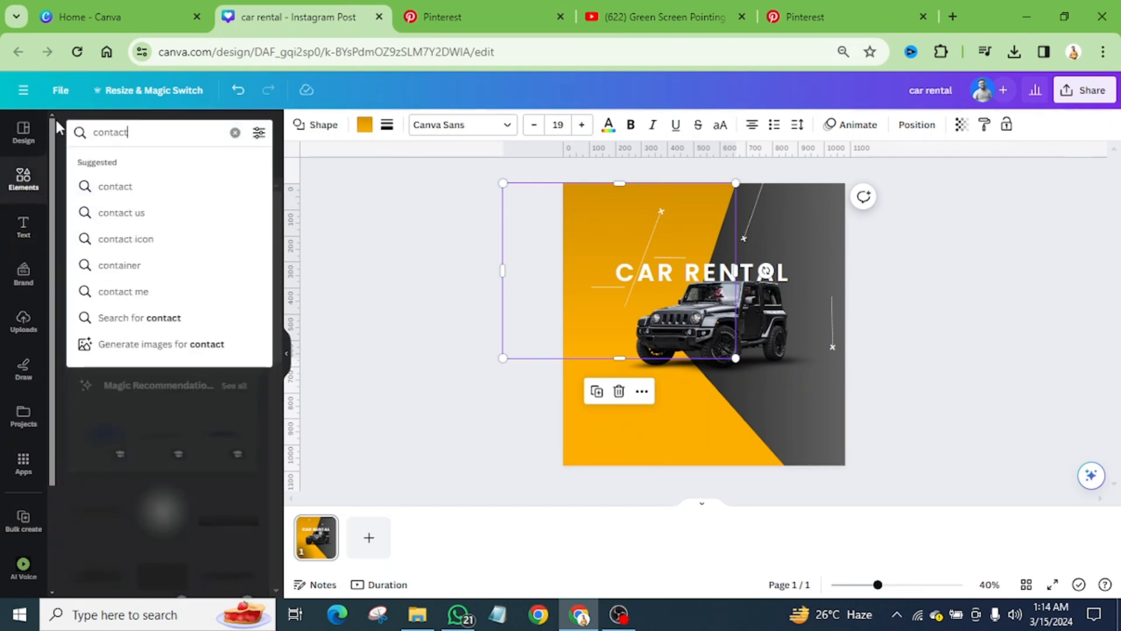
key(Return)
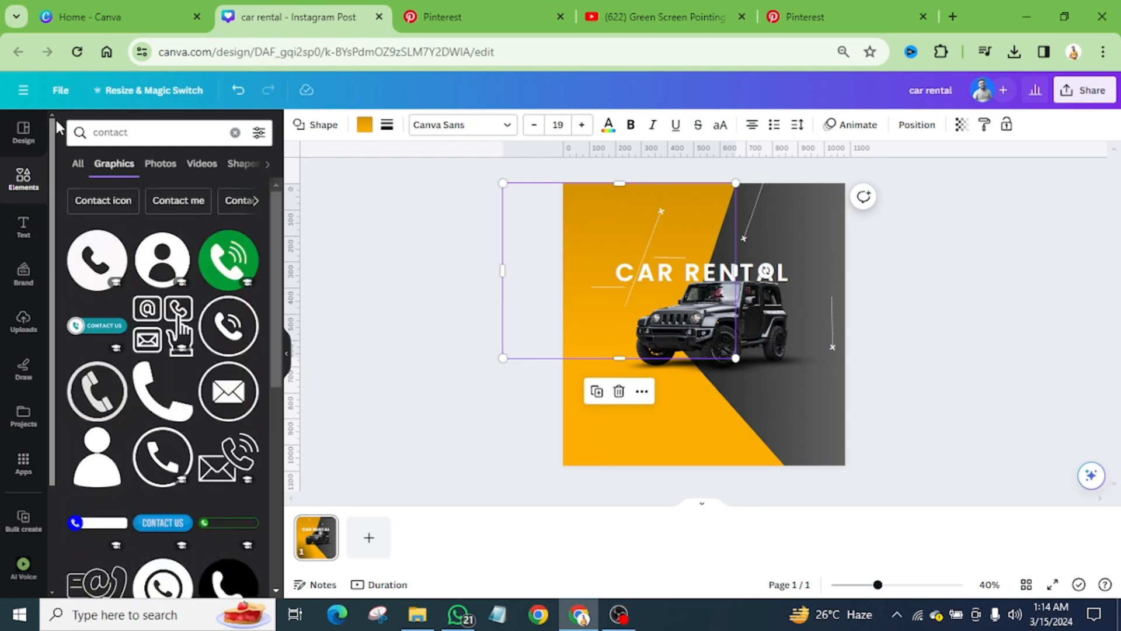
Step: Add the solid square person icon matching the Pinterest reference, shrink it and place it near the design's lower-left corner
scroll(189, 378, down, 7)
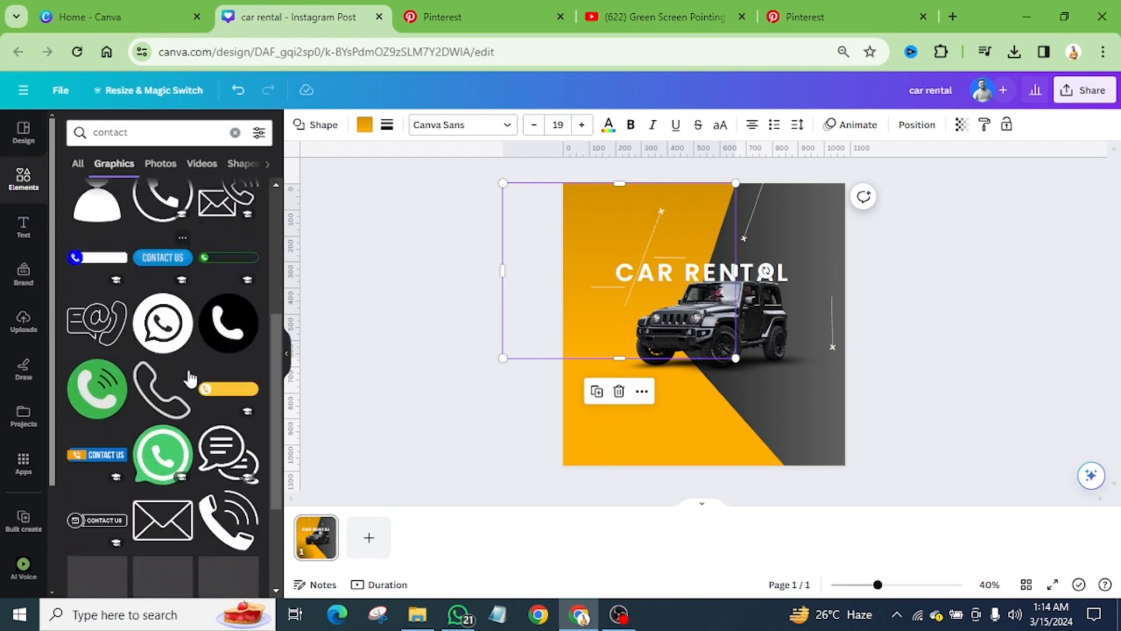
scroll(235, 320, down, 3)
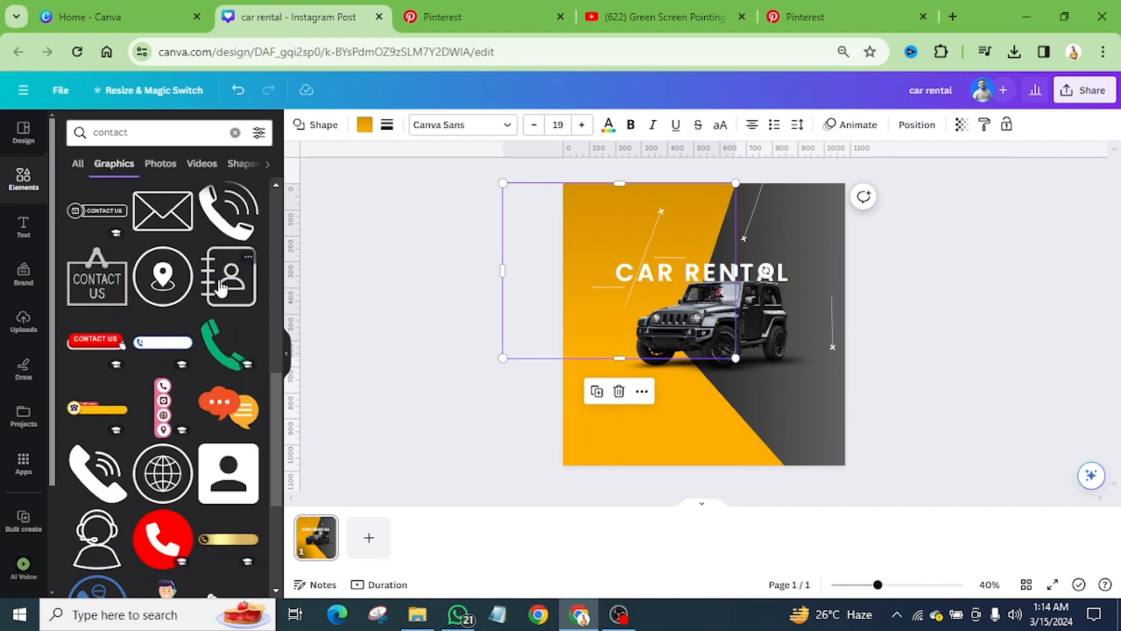
click(470, 17)
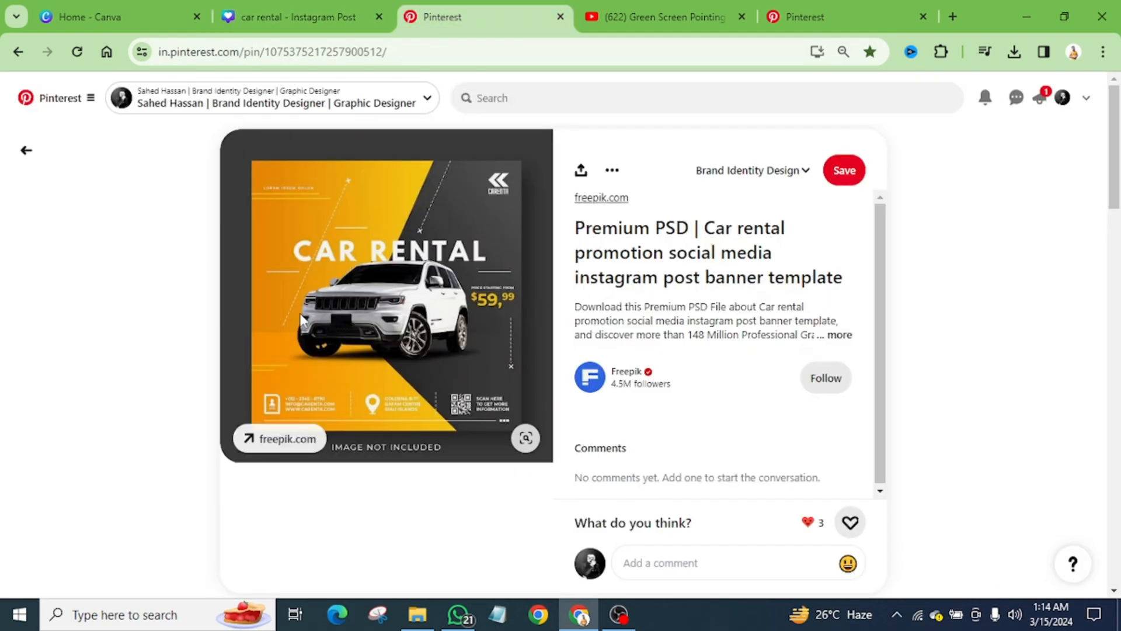
click(286, 16)
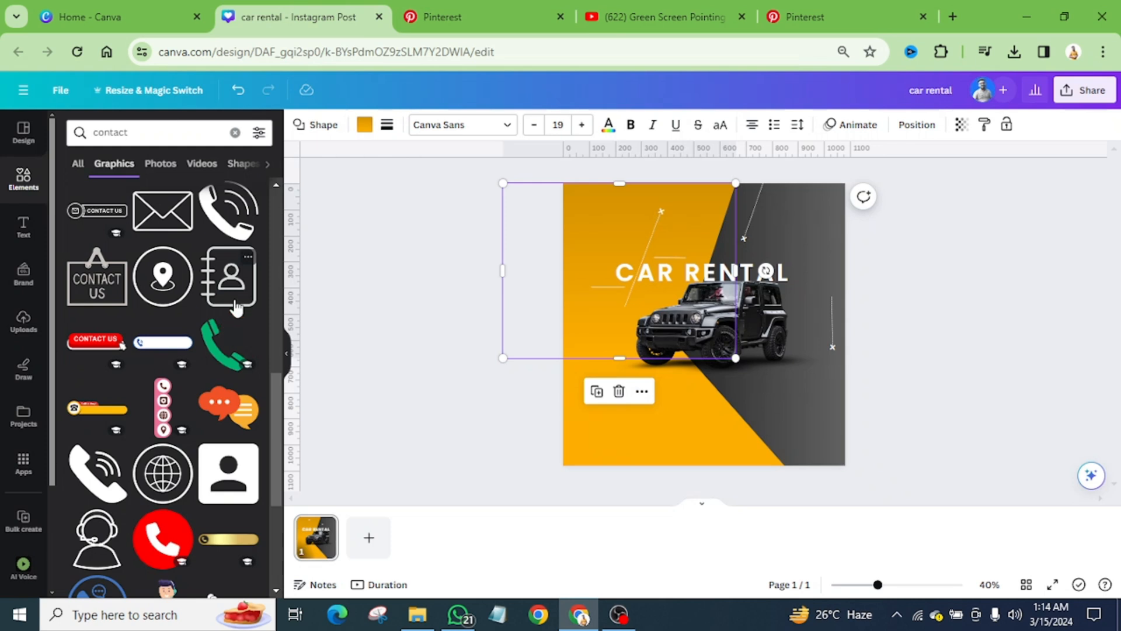
scroll(235, 306, down, 5)
drag(229, 230, 671, 377)
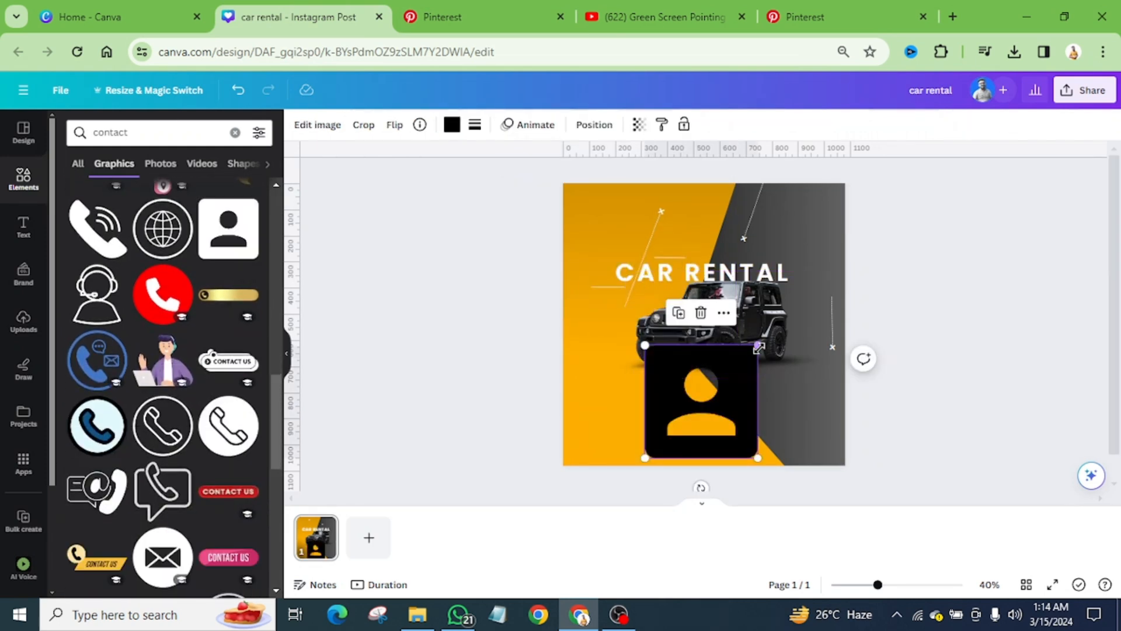
drag(759, 348, 598, 428)
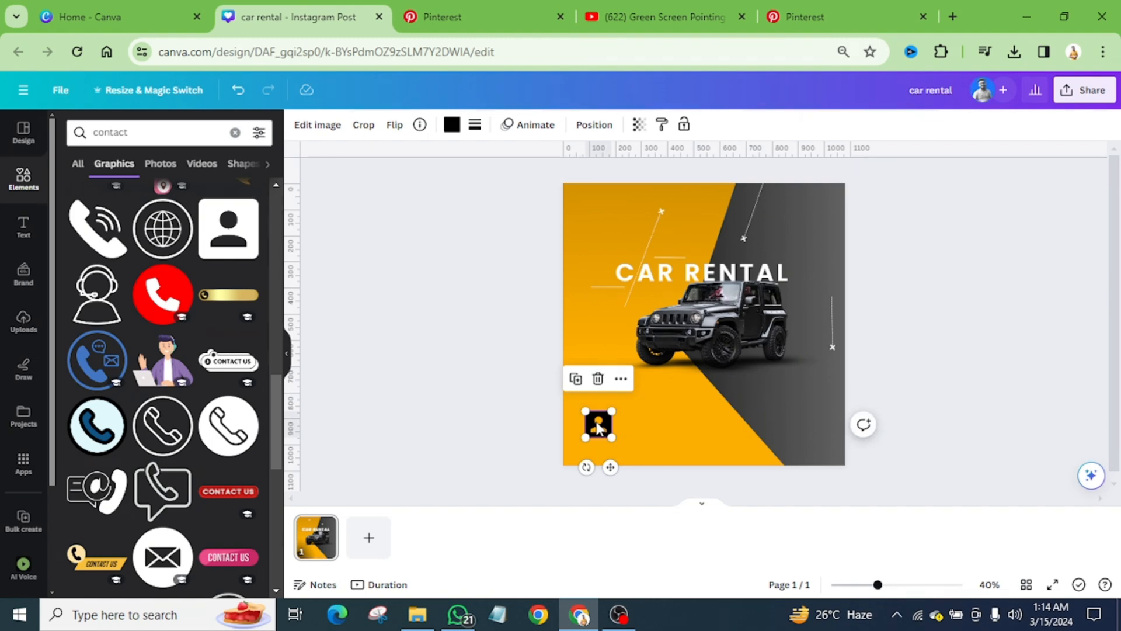
Step: Check the next icon in the Pinterest reference and search the Canva elements for "location"
click(442, 16)
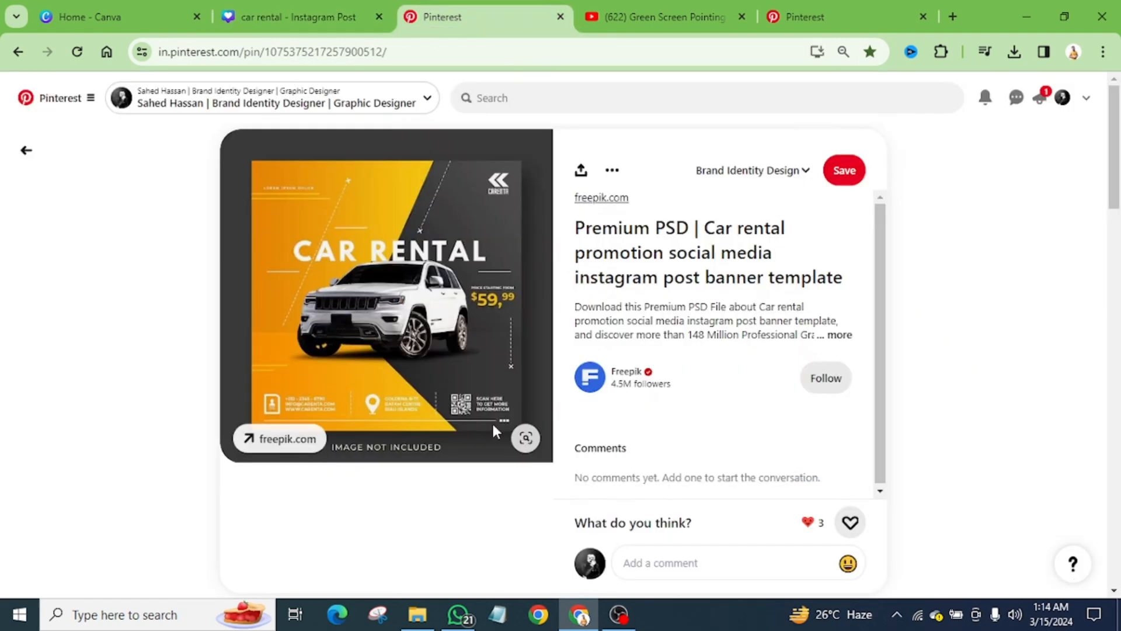
click(298, 16)
click(157, 140)
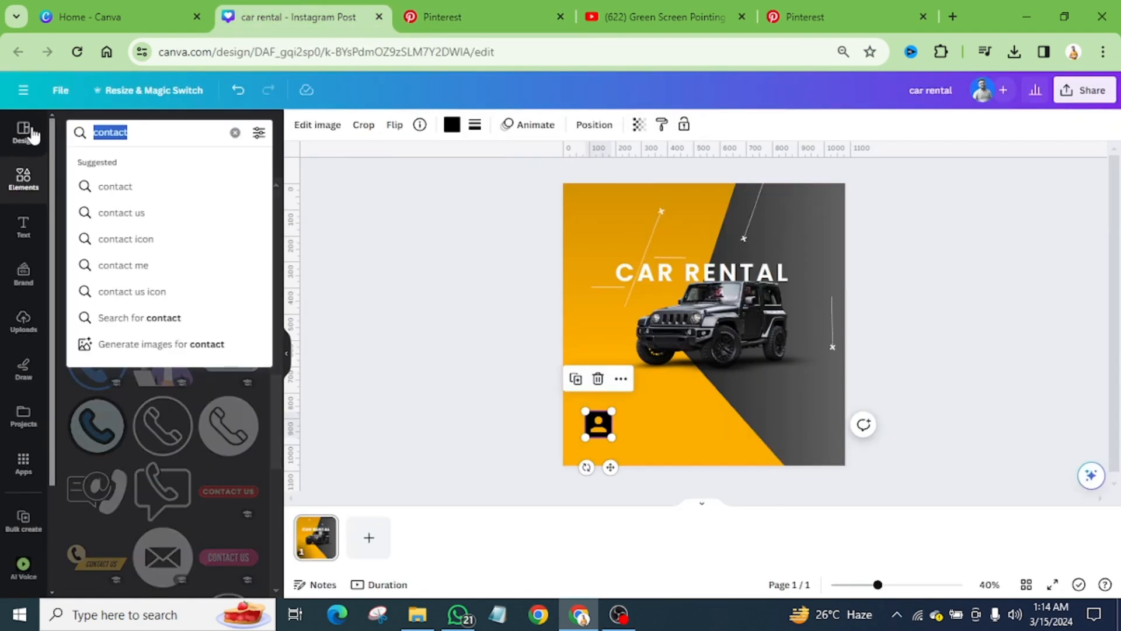
key(BackSpace)
text(locat)
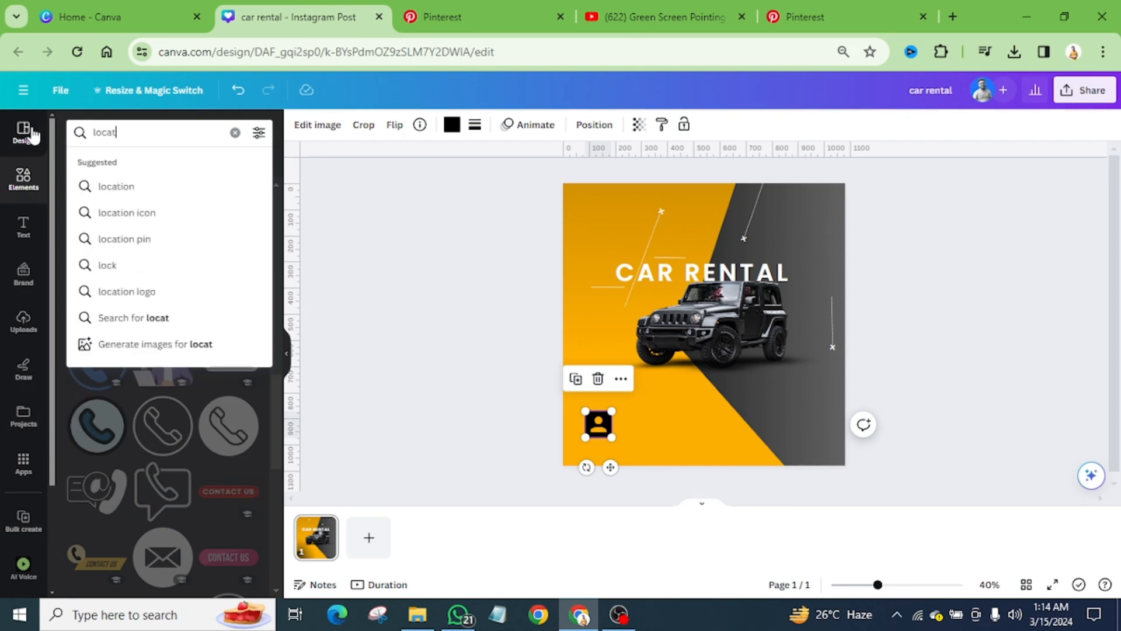
text(ion)
key(Return)
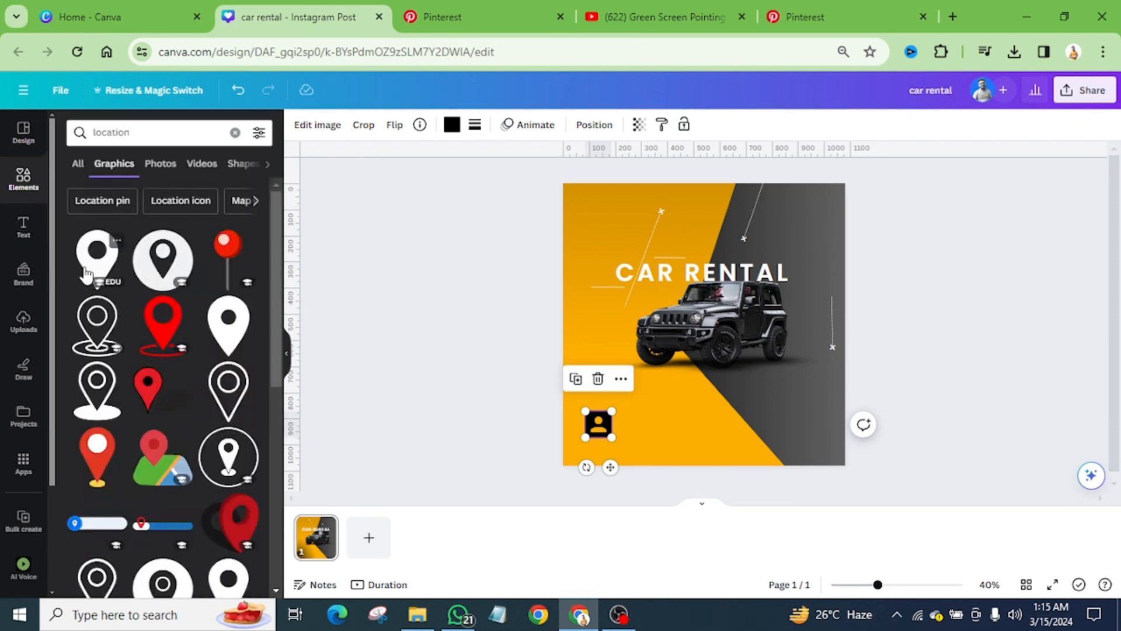
drag(102, 403, 712, 362)
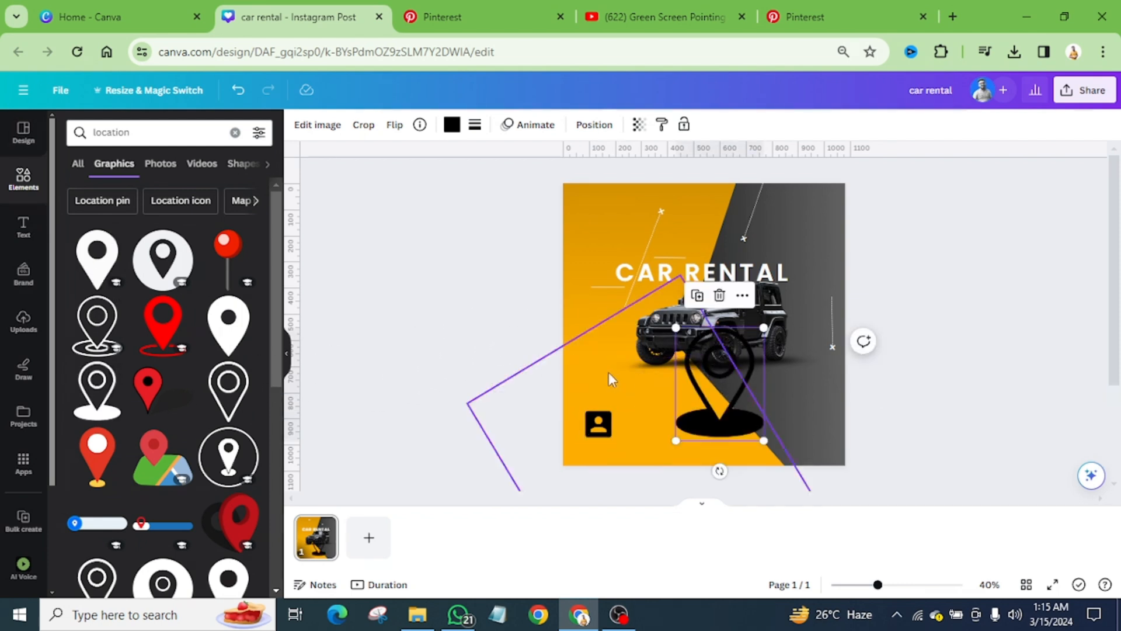
scroll(237, 443, down, 3)
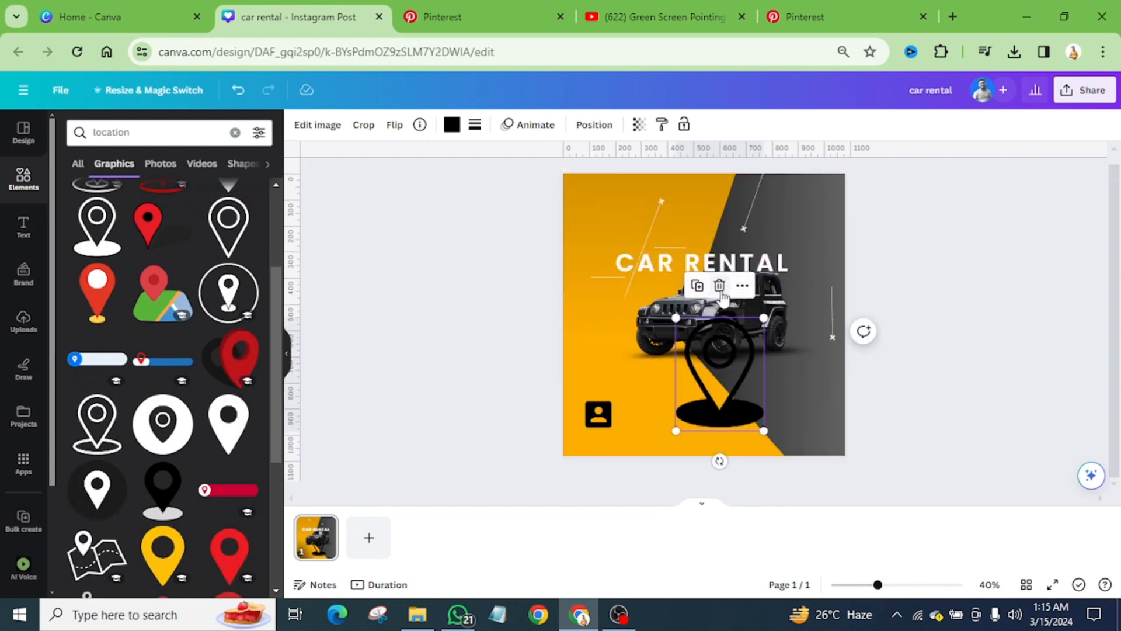
key(Delete)
Step: Add the filled location pin with an oval base at small size beside the contact icon, and recolour both icons fully white
drag(163, 490, 686, 434)
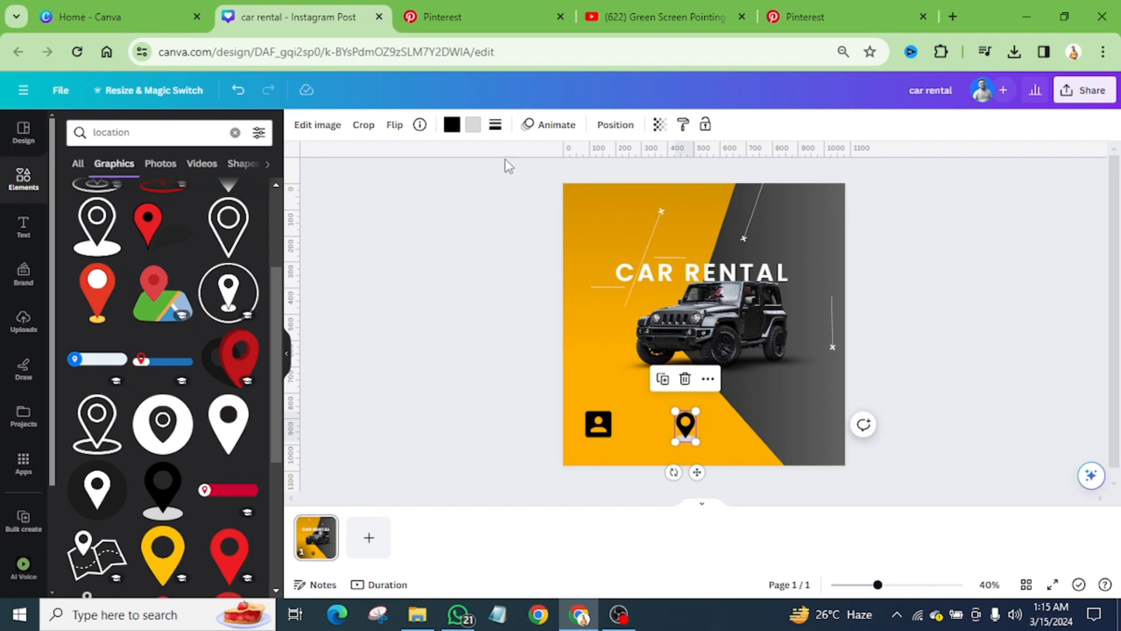
click(449, 133)
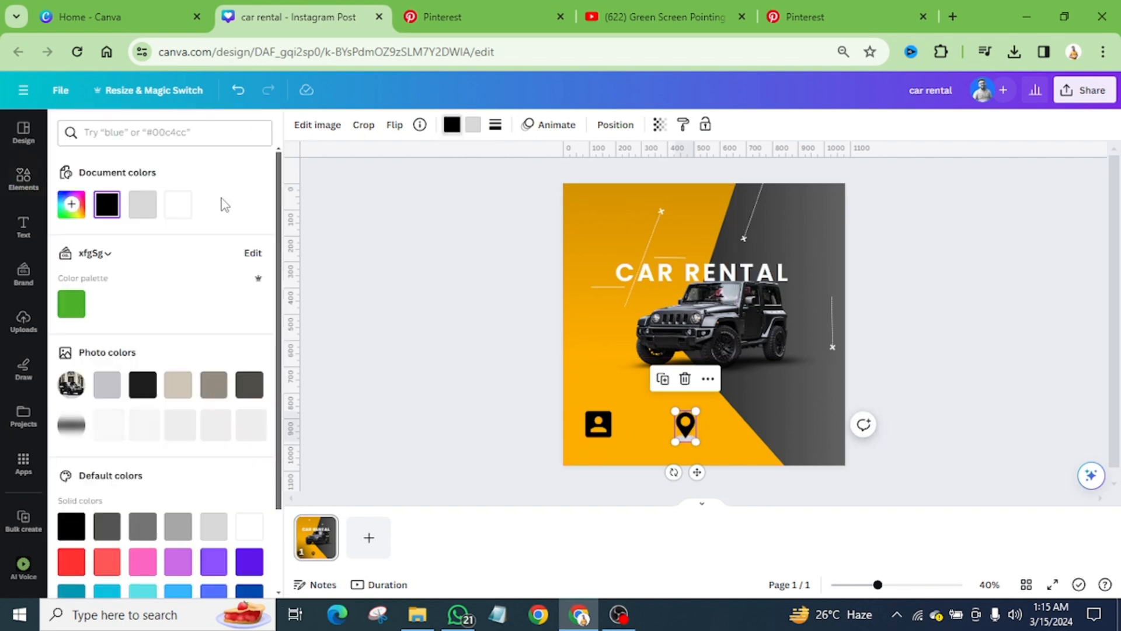
click(186, 210)
click(473, 125)
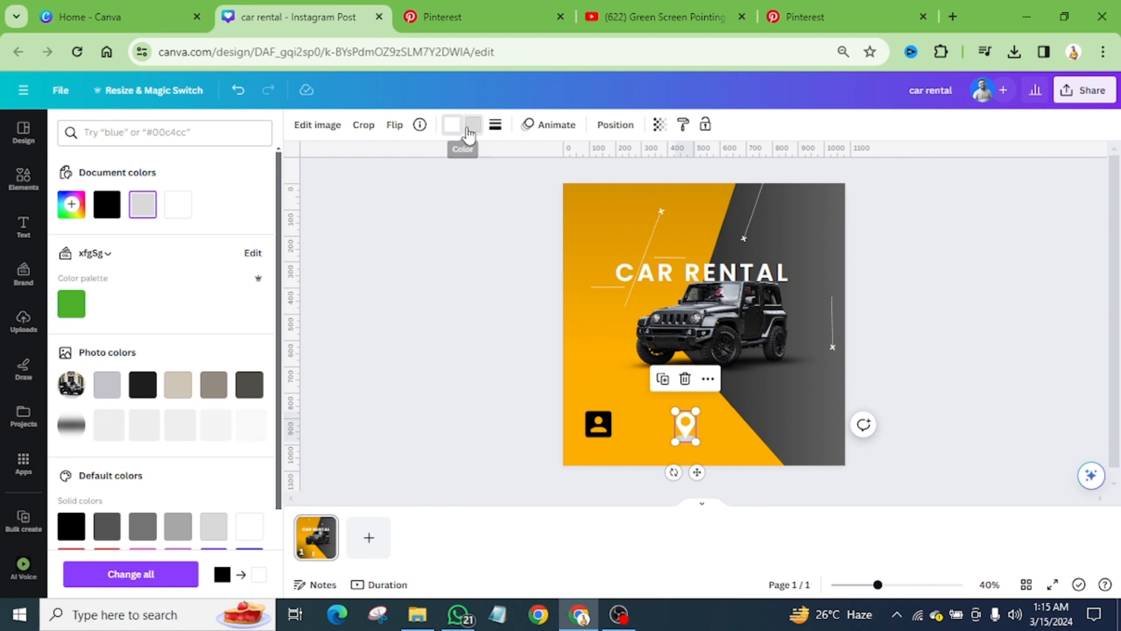
click(178, 210)
click(600, 426)
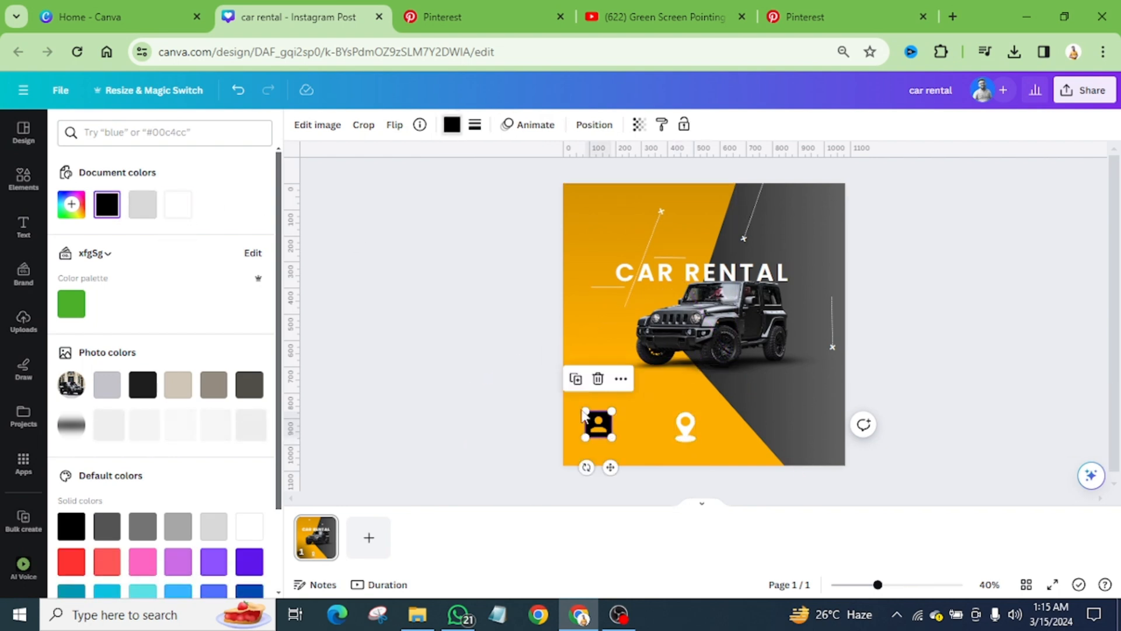
click(178, 206)
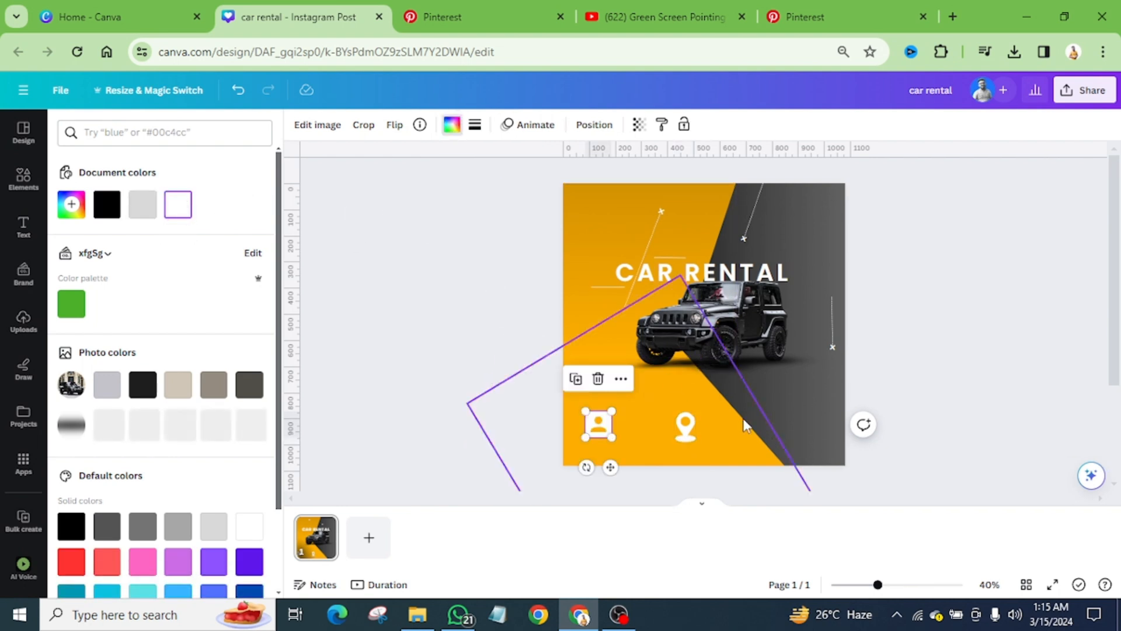
Step: Search the graphics for "qr code" and add a square QR code, shrunk and placed level with the location pin on the grey area
click(23, 179)
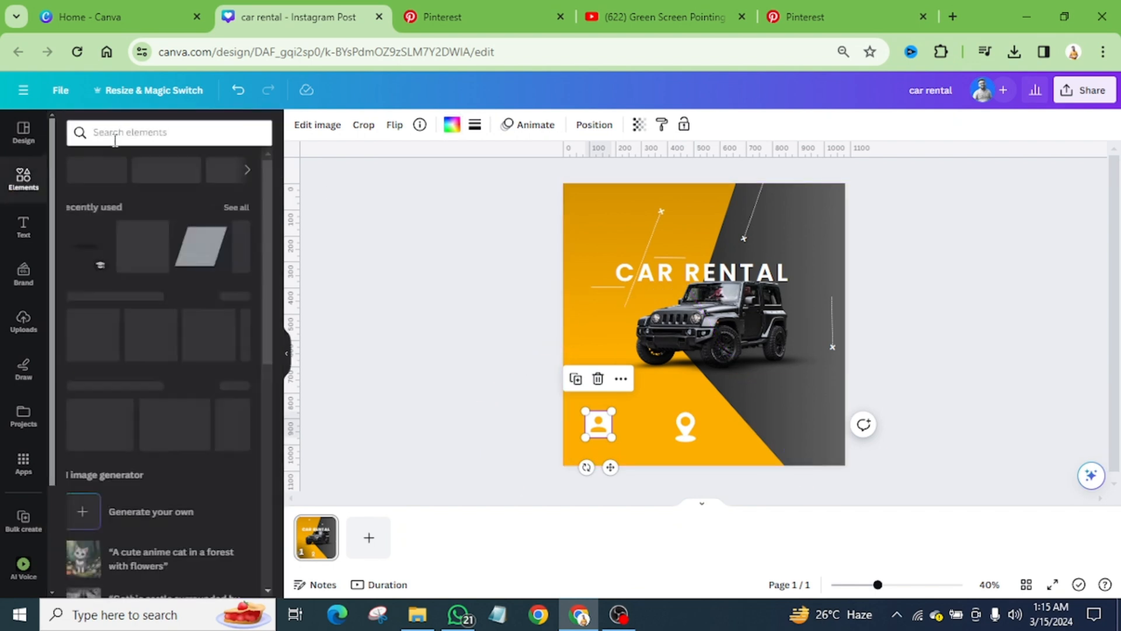
click(126, 132)
text(q)
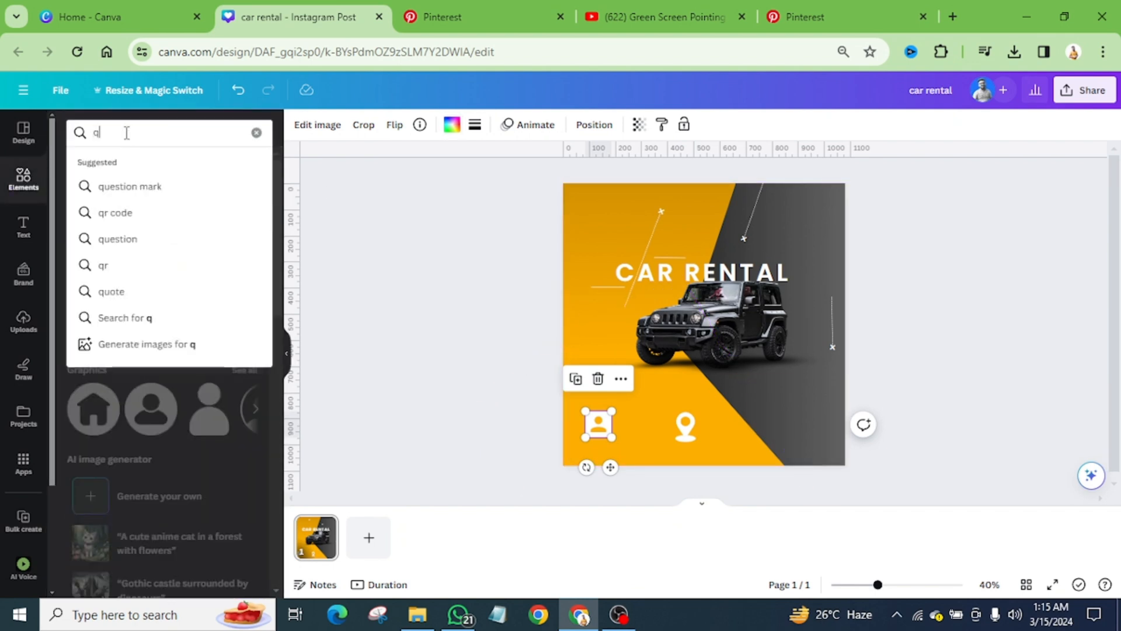
text(r code)
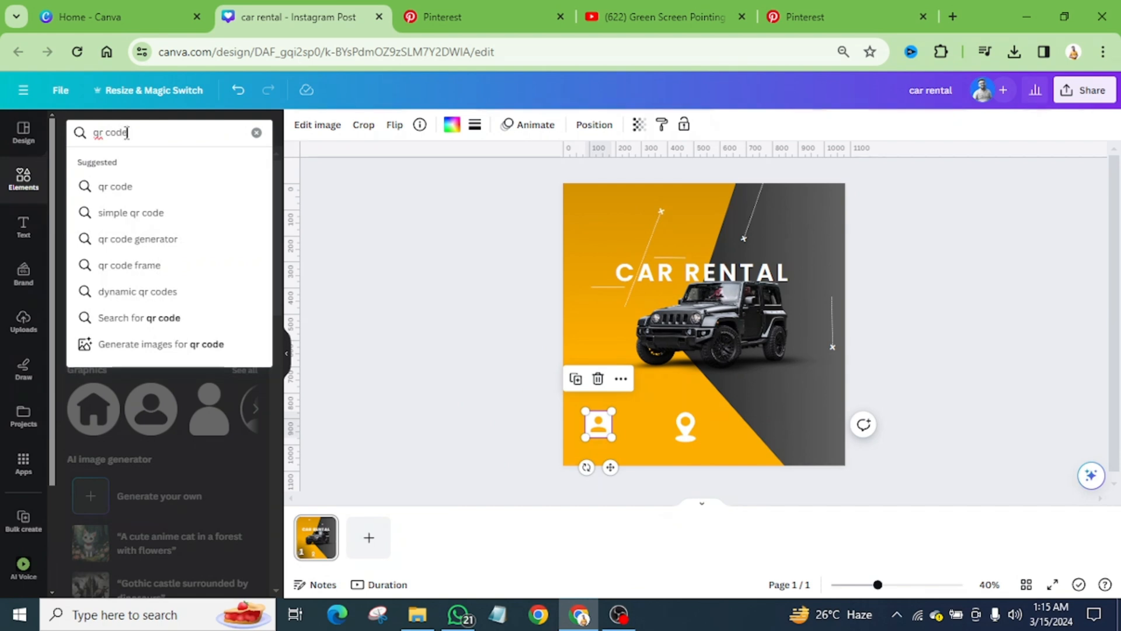
key(Return)
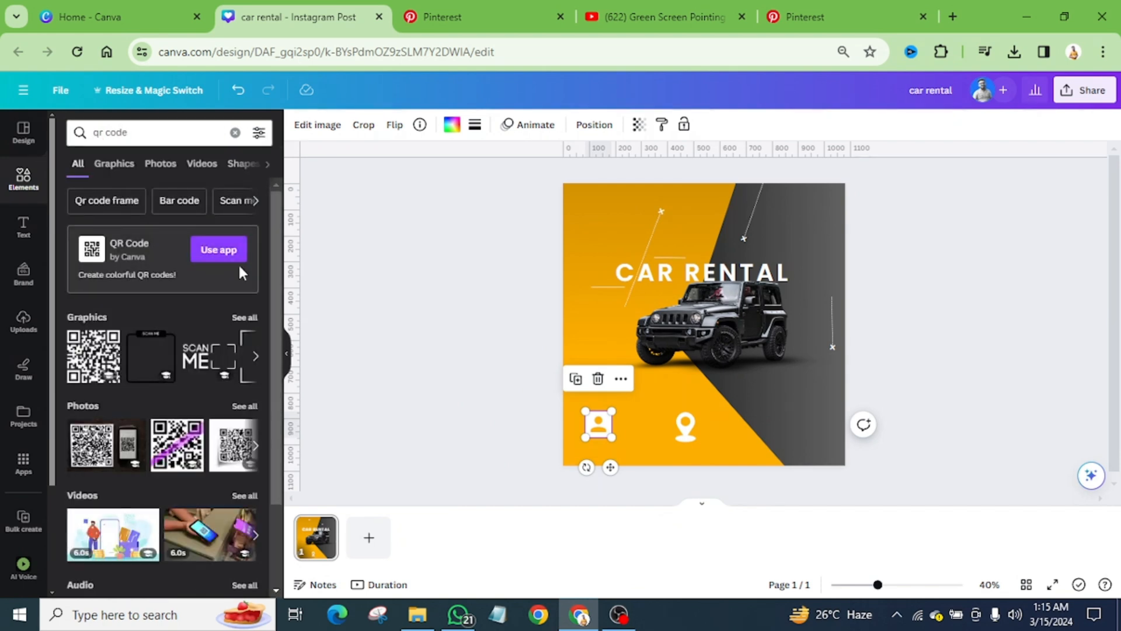
click(119, 163)
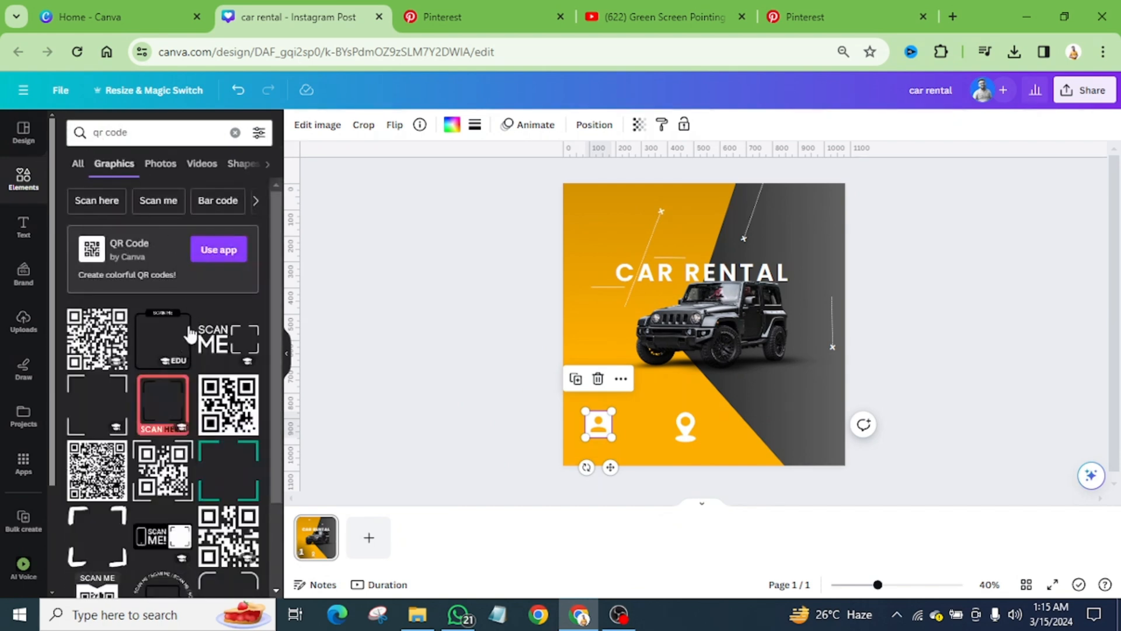
drag(228, 406, 698, 390)
drag(641, 336, 770, 427)
Step: Following the Pinterest reference, add a solid white horizontal line and place it just below the contact icon
click(467, 16)
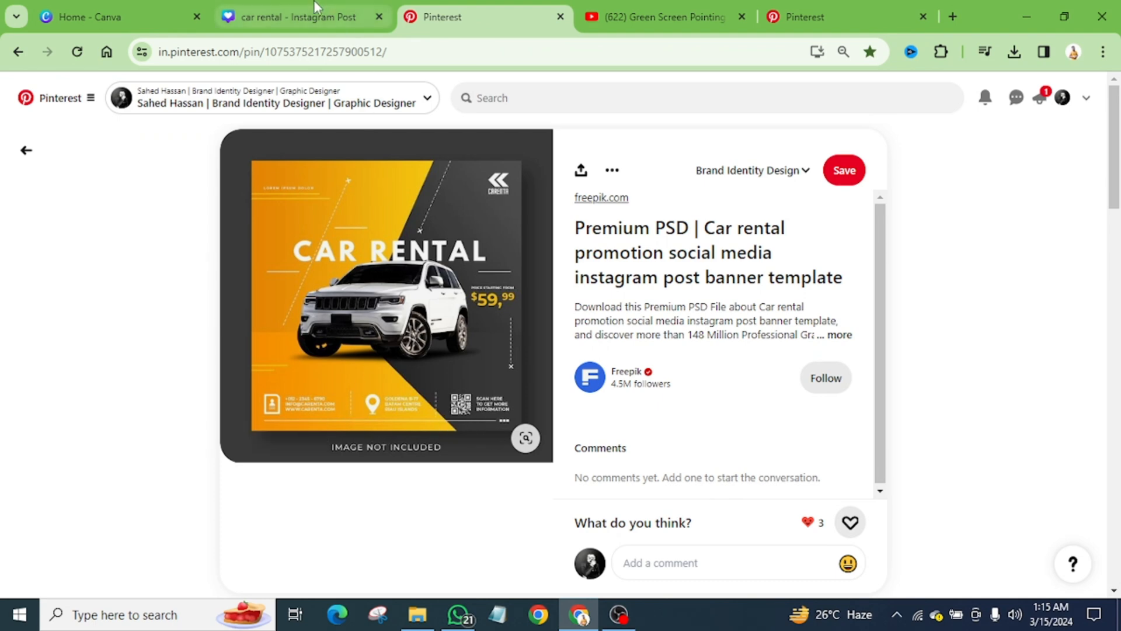
click(295, 16)
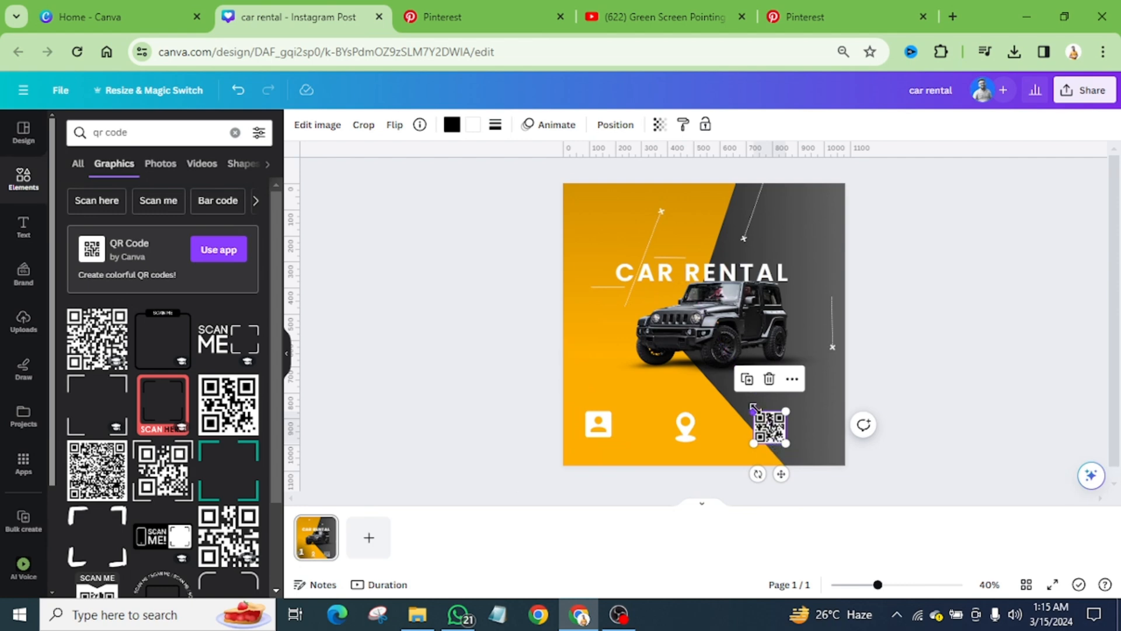
ctrl+scroll(755, 409, up, 3)
scroll(756, 408, down, 3)
ctrl+scroll(748, 314, up, 1)
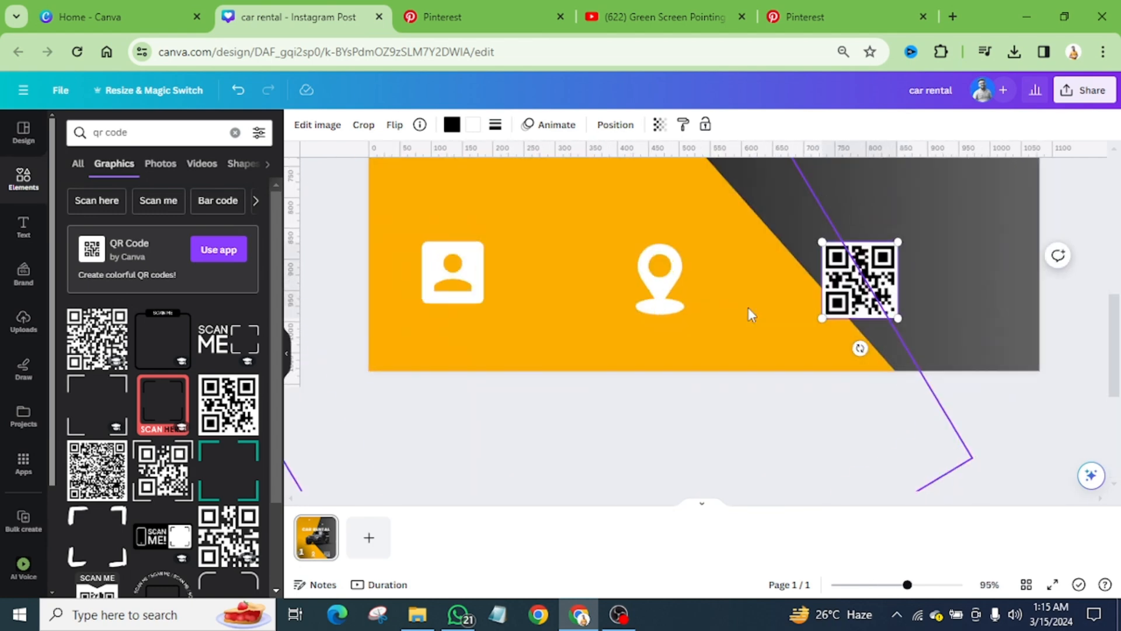
click(778, 277)
scroll(853, 336, up, 3)
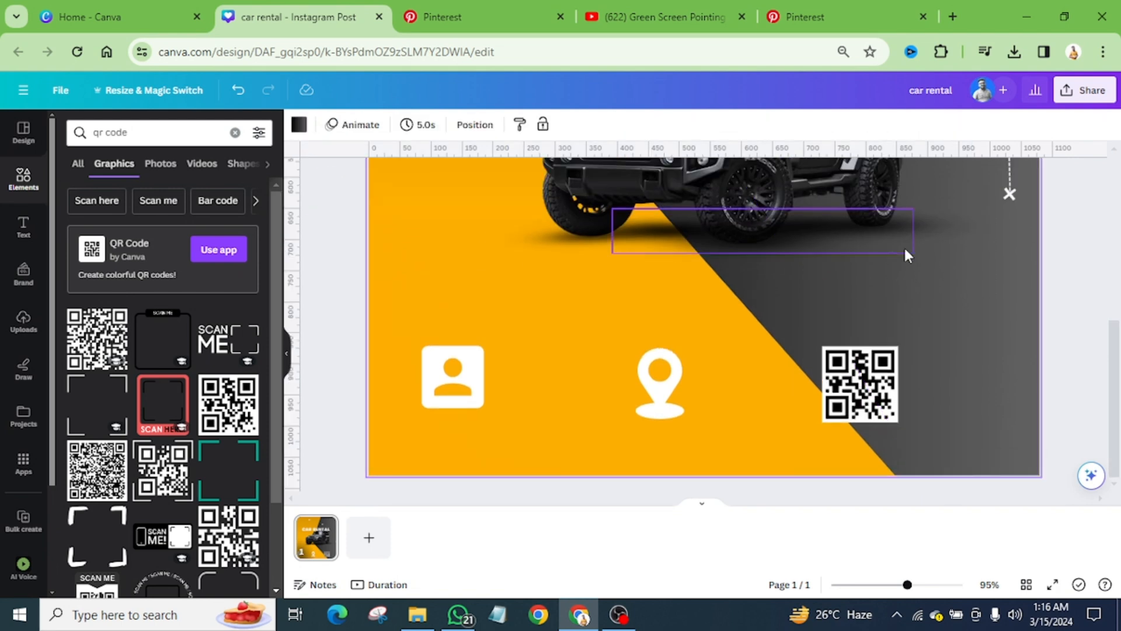
click(904, 251)
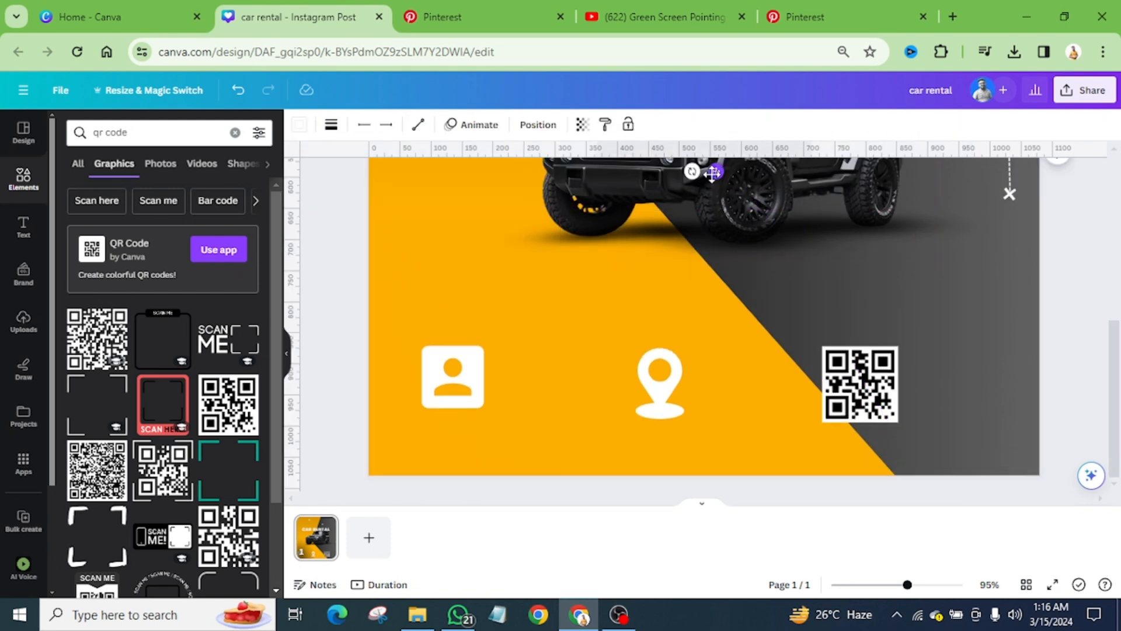
drag(713, 172, 538, 467)
Step: Matching the Pinterest reference, lengthen the line below the icons until it ends near the design's right edge
click(442, 16)
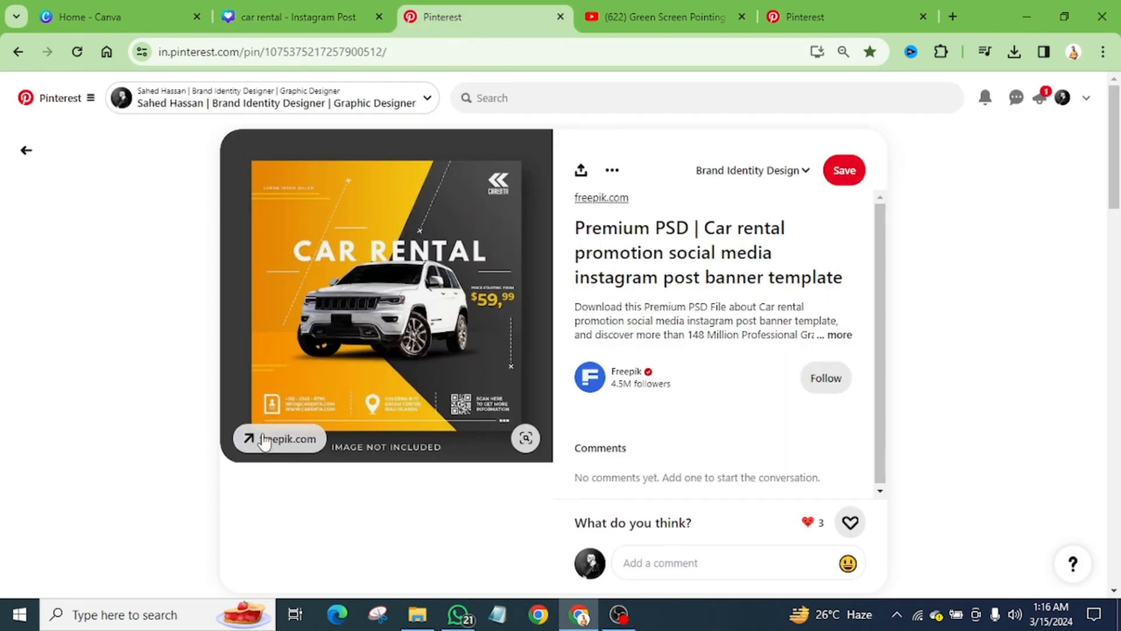
click(298, 16)
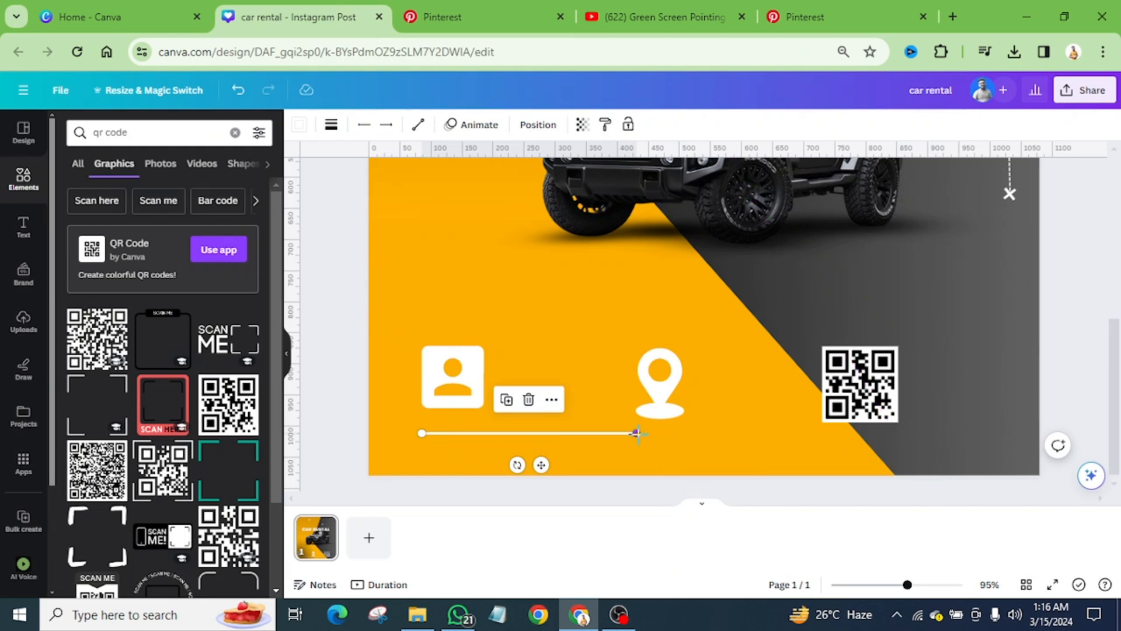
drag(639, 434, 995, 447)
Step: Shrink the contact icon, location pin and QR code together, and move the pin about midway between the other two
click(860, 384)
shift+click(659, 383)
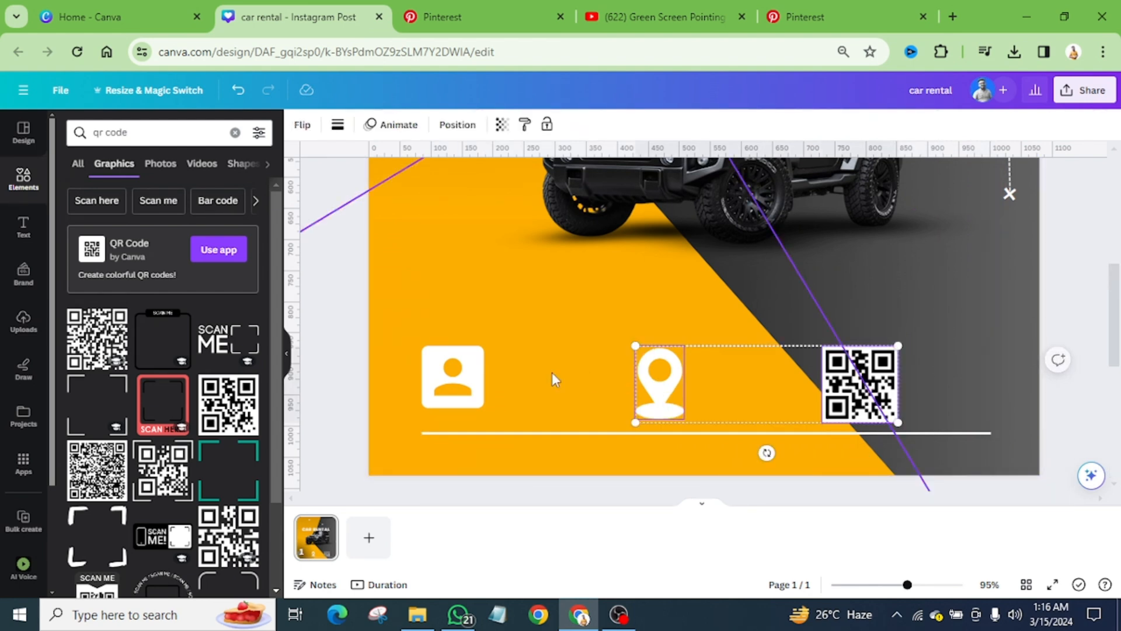
shift+click(453, 377)
drag(898, 345, 853, 400)
click(941, 368)
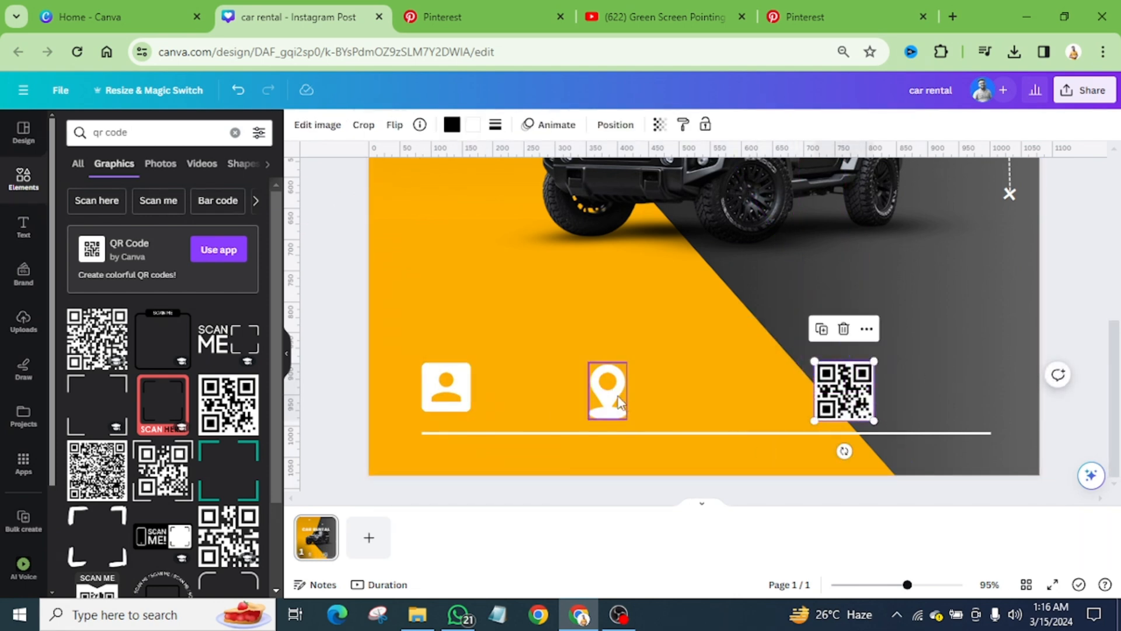
drag(616, 394, 661, 394)
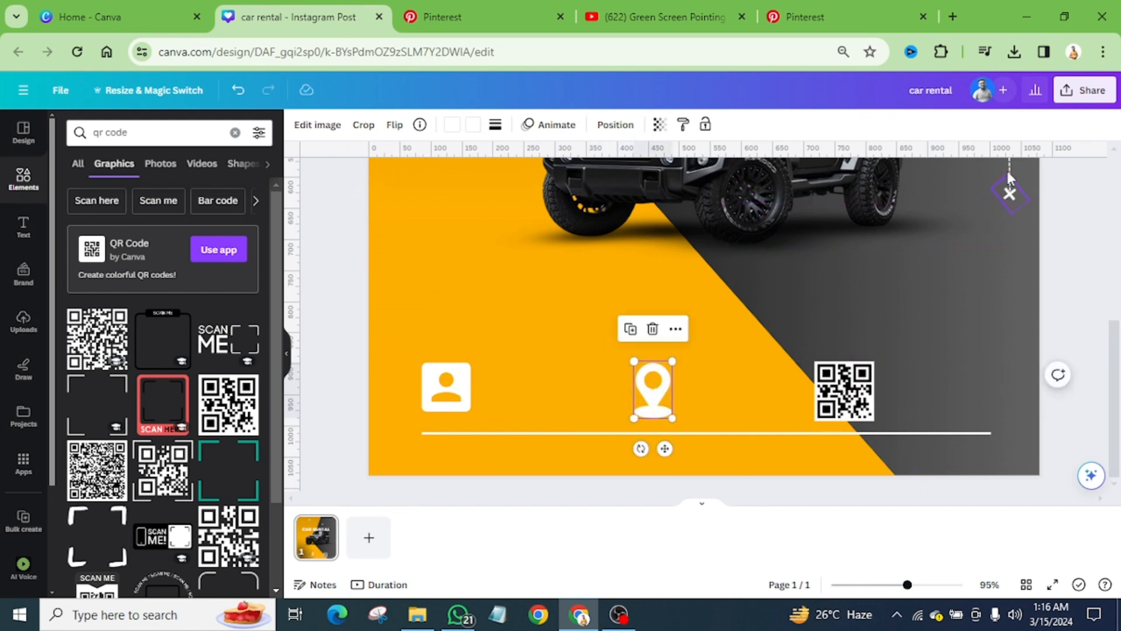
Step: Duplicate the dashed vertical line, shorten it to about icon height, and place a copy beside each of the three icons
drag(1008, 175, 480, 386)
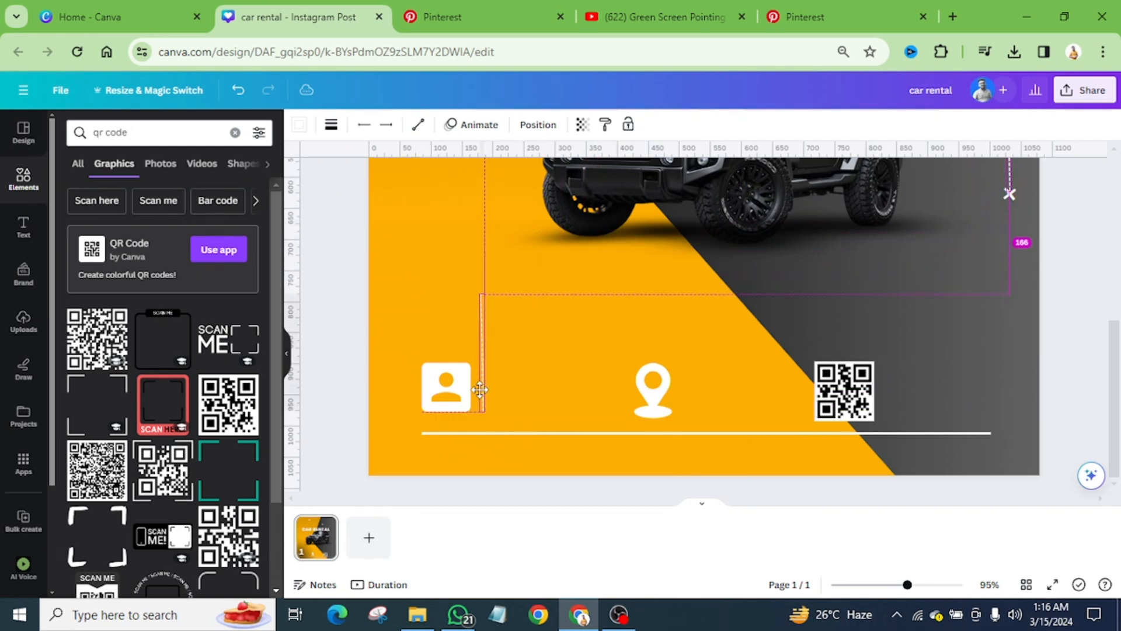
drag(483, 293, 918, 384)
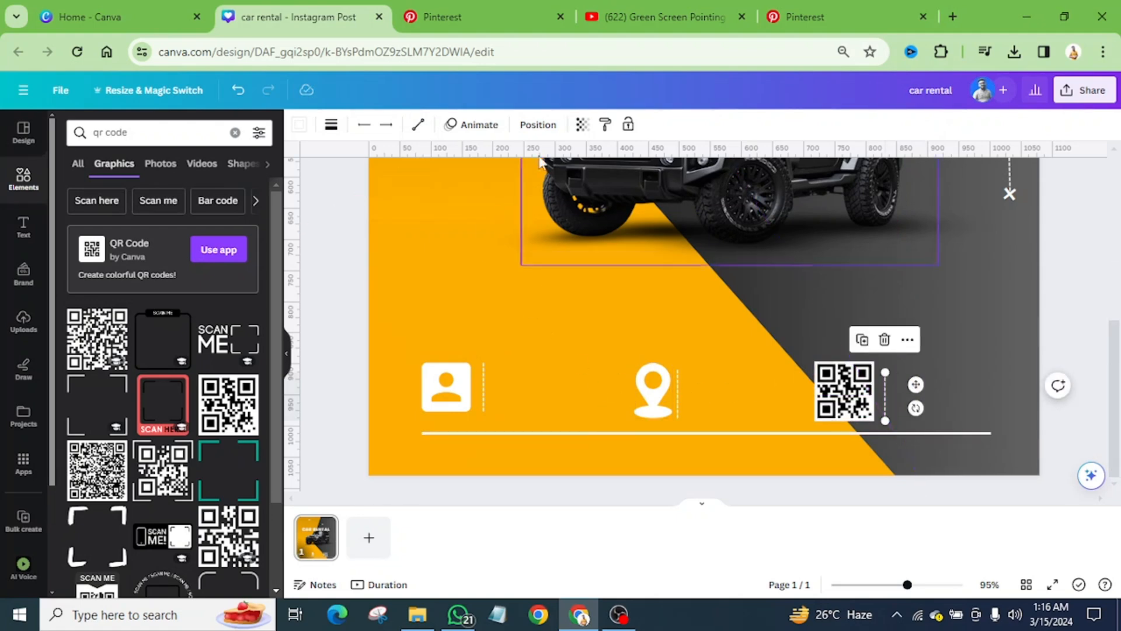
Step: Following the Pinterest reference, place dashed dividers just before the location pin and the QR code, and delete the one after the QR code
click(496, 17)
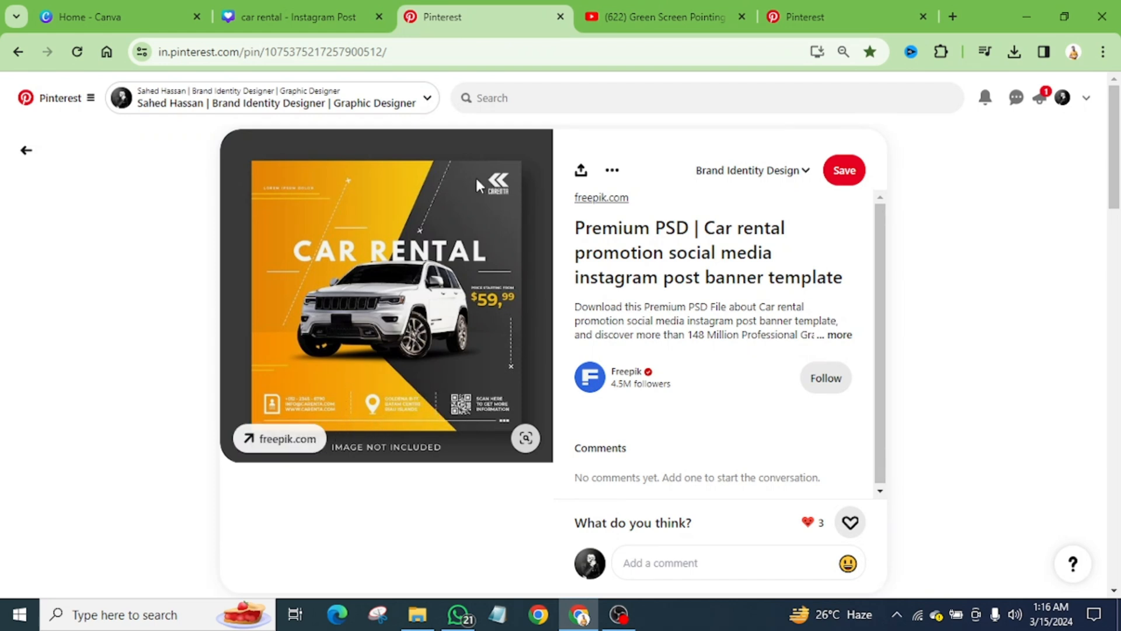
click(311, 26)
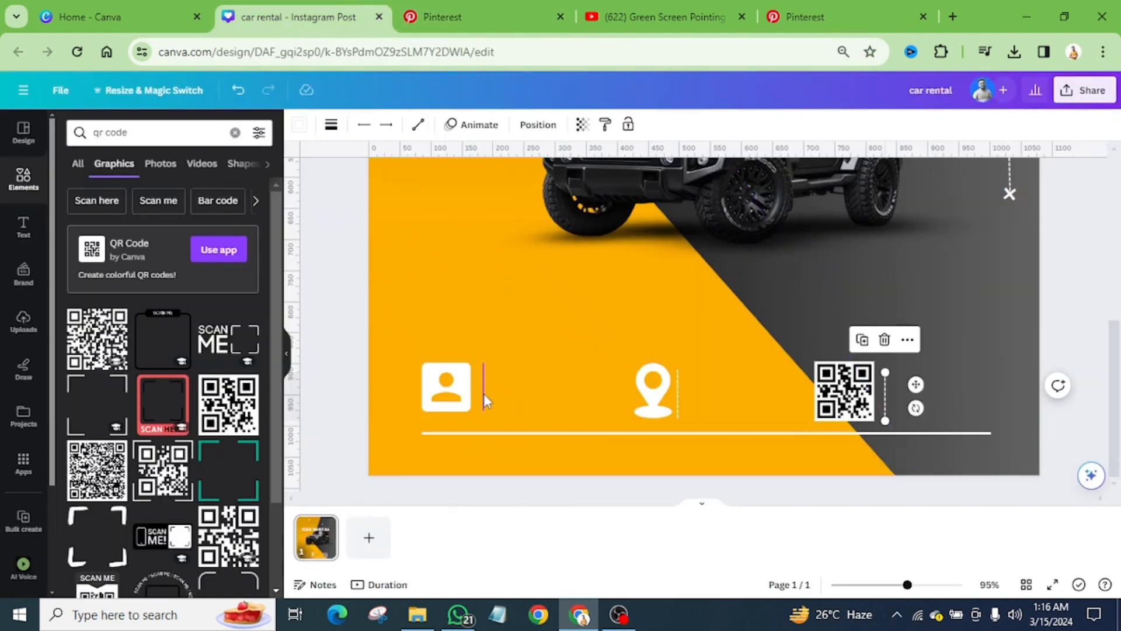
drag(484, 393, 780, 389)
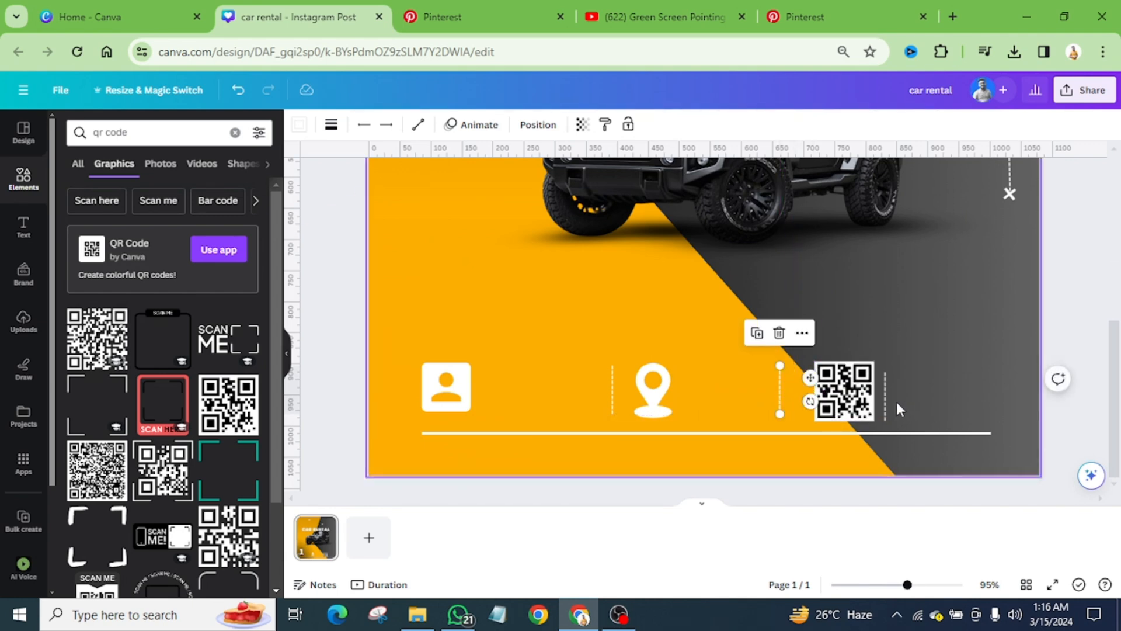
click(883, 392)
click(883, 340)
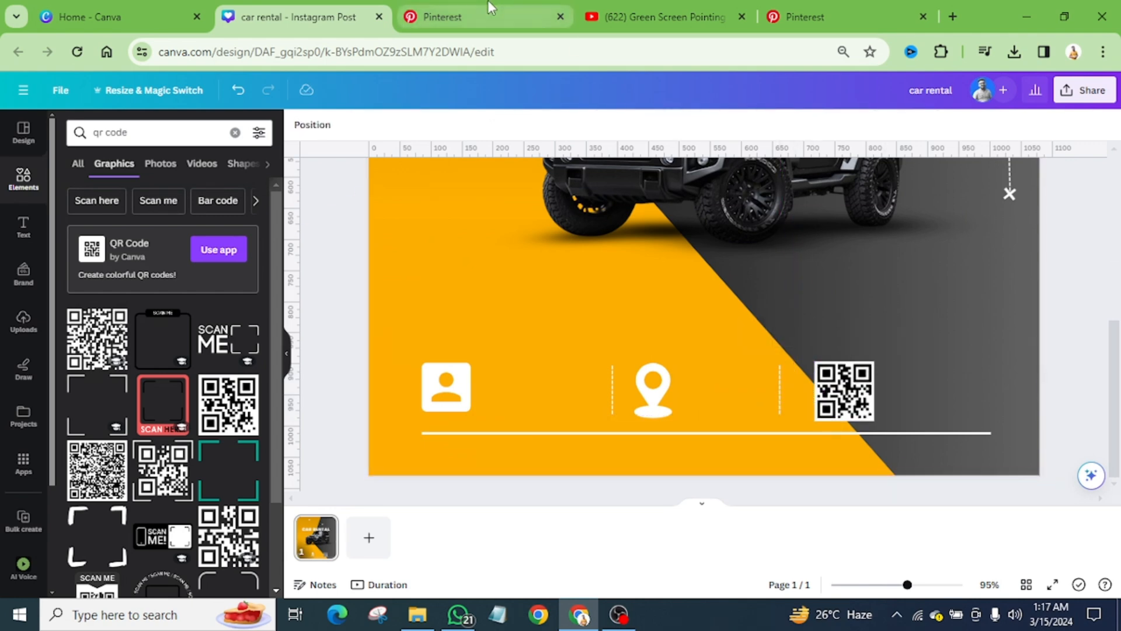
click(442, 16)
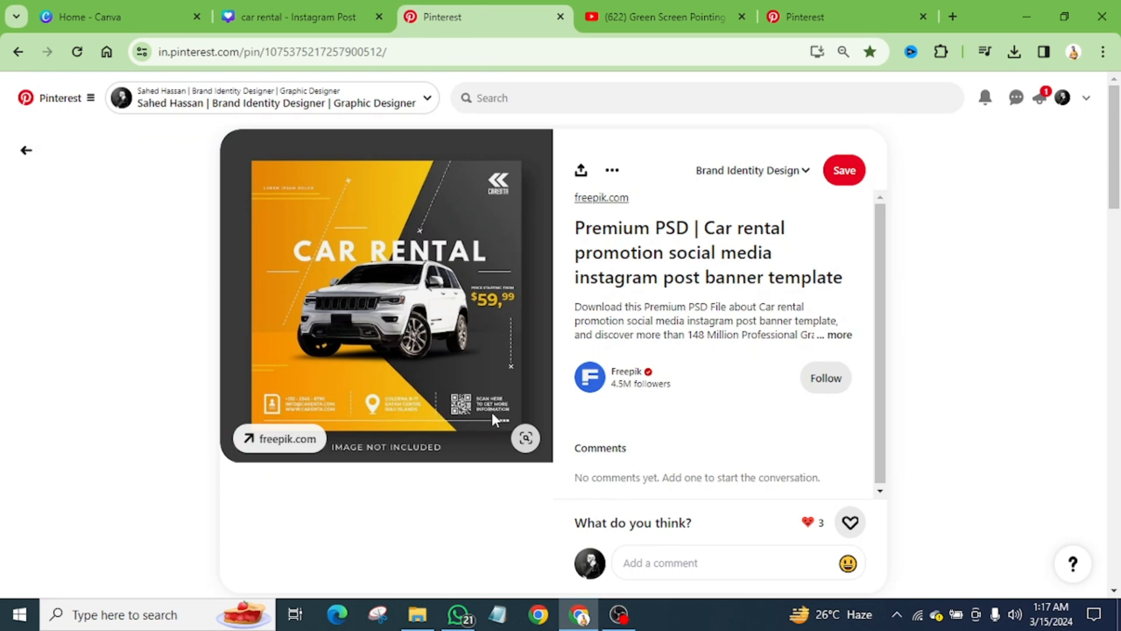
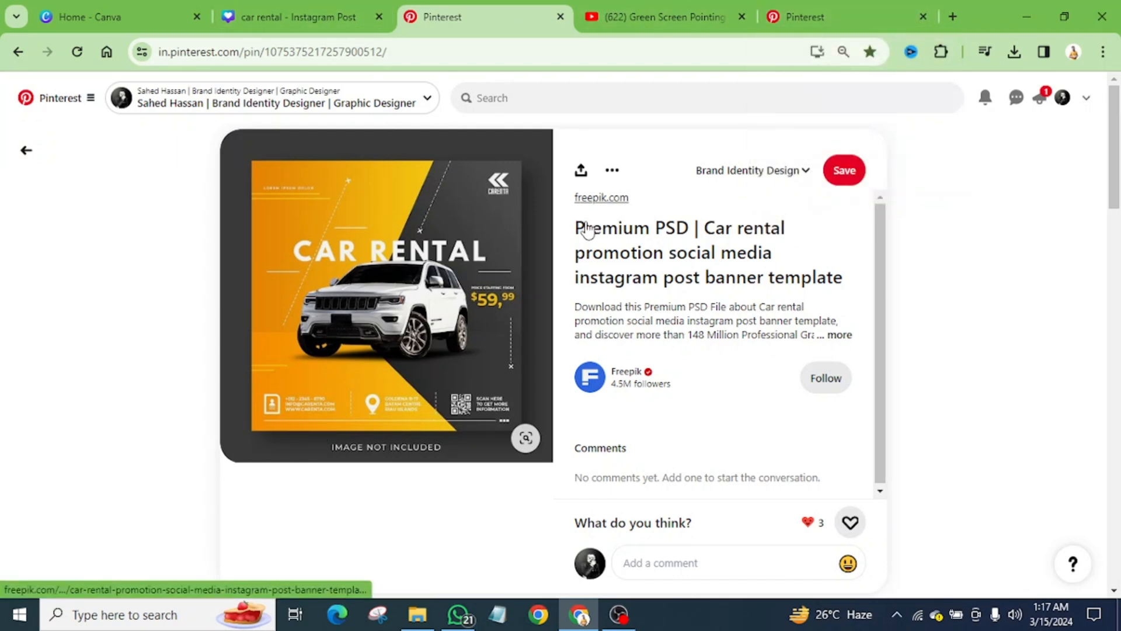
Step: Copy "Premium PSD | Car rental promotion social media" from the Pinterest pin's title and switch back to the Canva design
drag(571, 217, 774, 239)
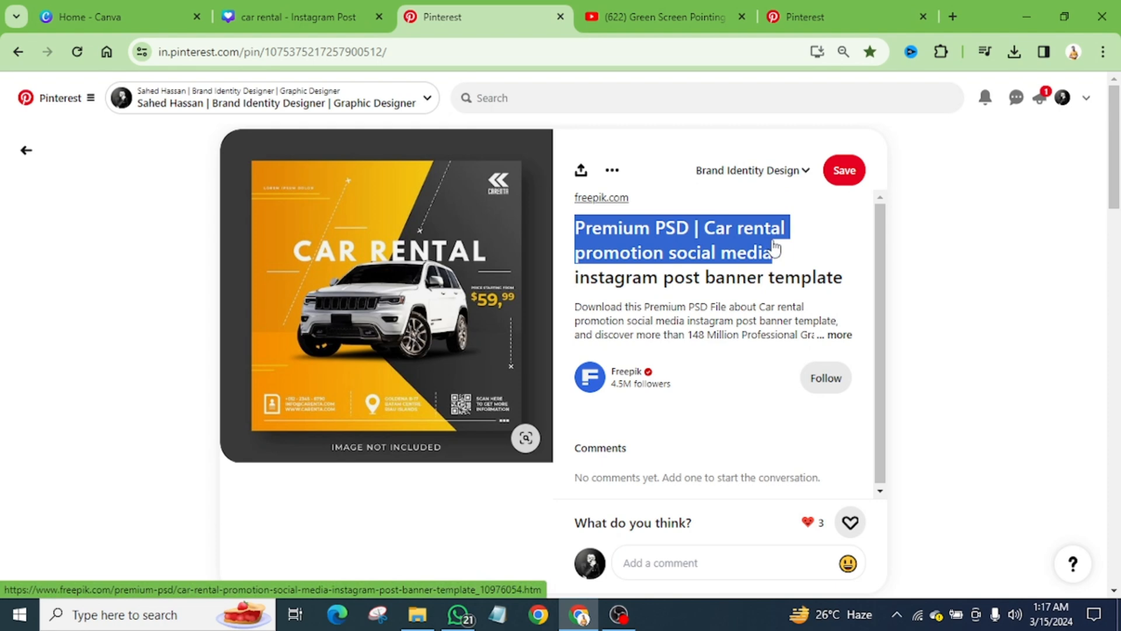
click(260, 12)
scroll(583, 335, up, 1)
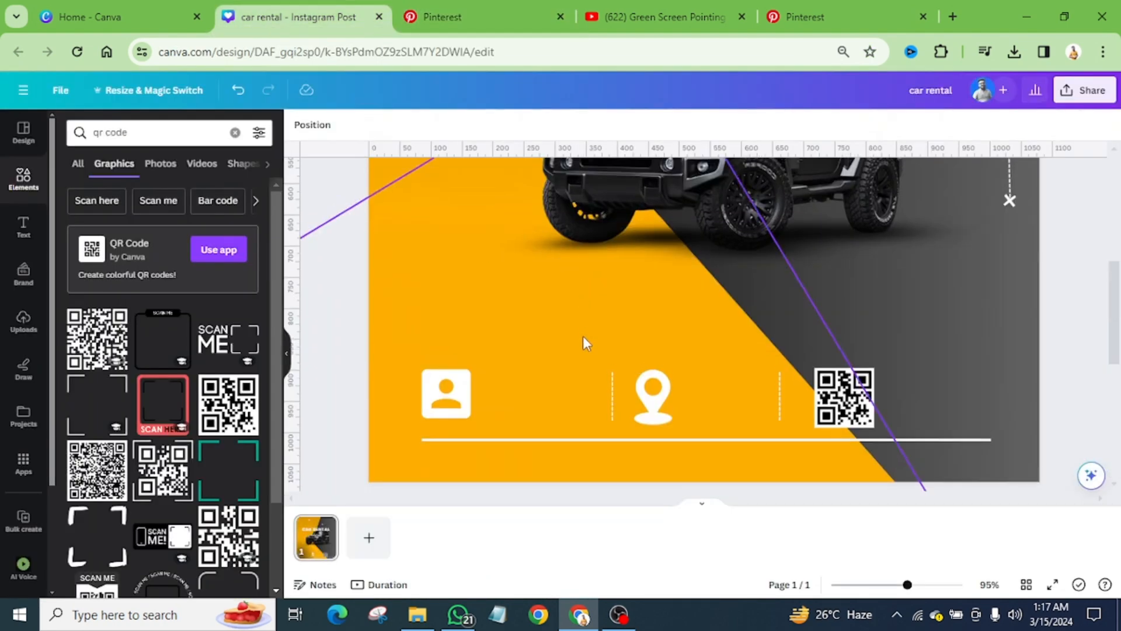
Step: Duplicate the CAR RENTAL heading, place the copy above the icon row, and shrink it to font size 13.3
scroll(585, 342, up, 5)
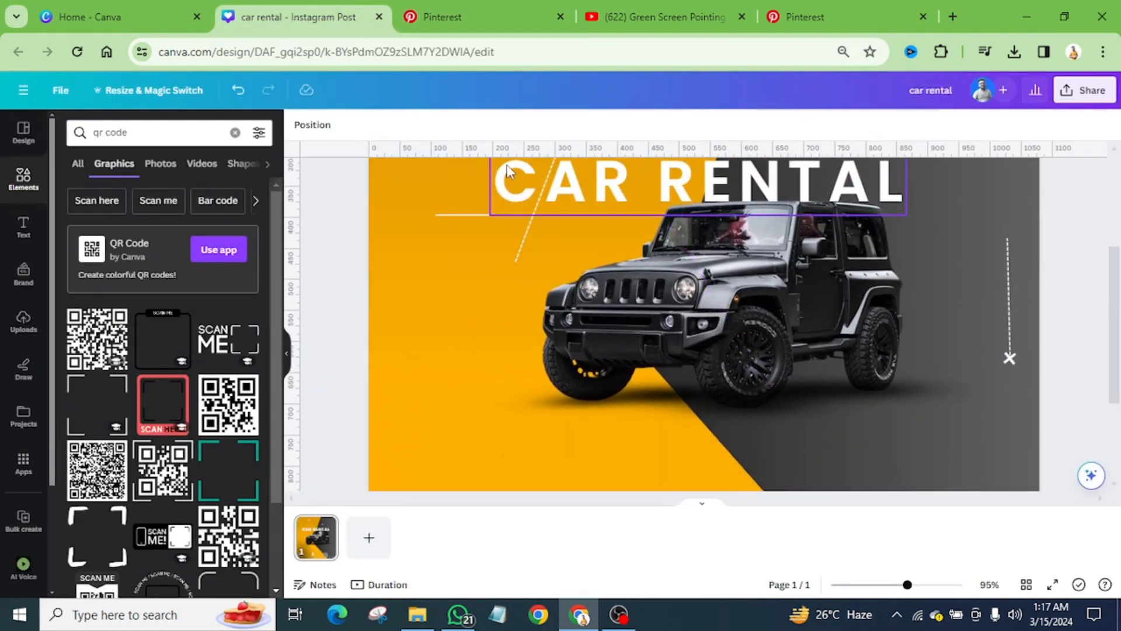
click(509, 170)
drag(509, 170, 459, 419)
scroll(506, 334, down, 3)
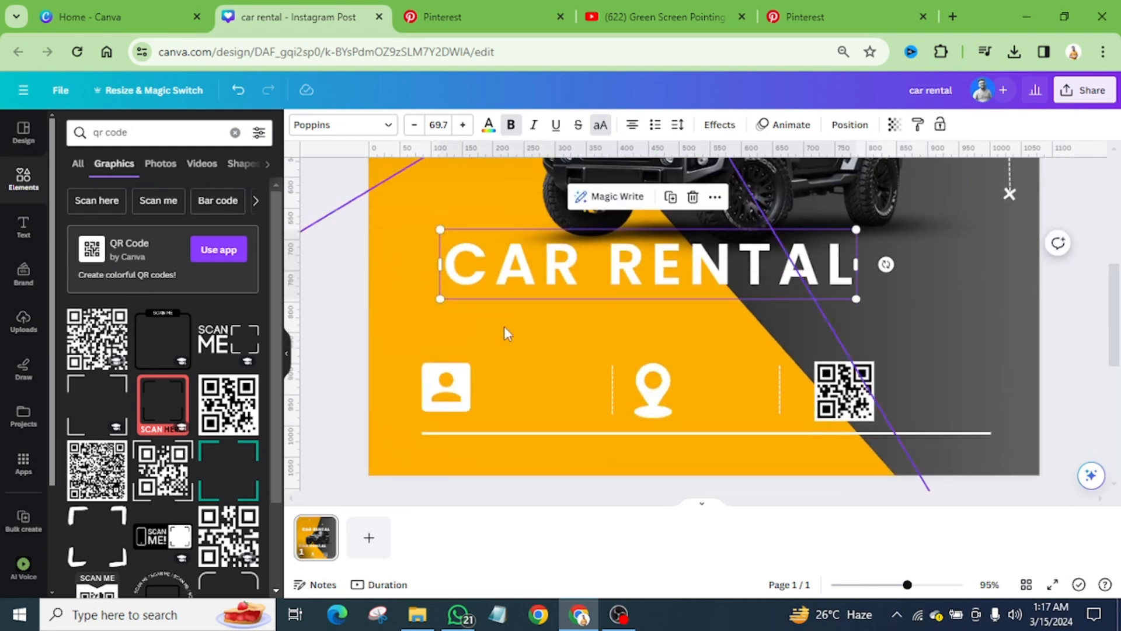
drag(527, 258, 565, 307)
double_click(565, 307)
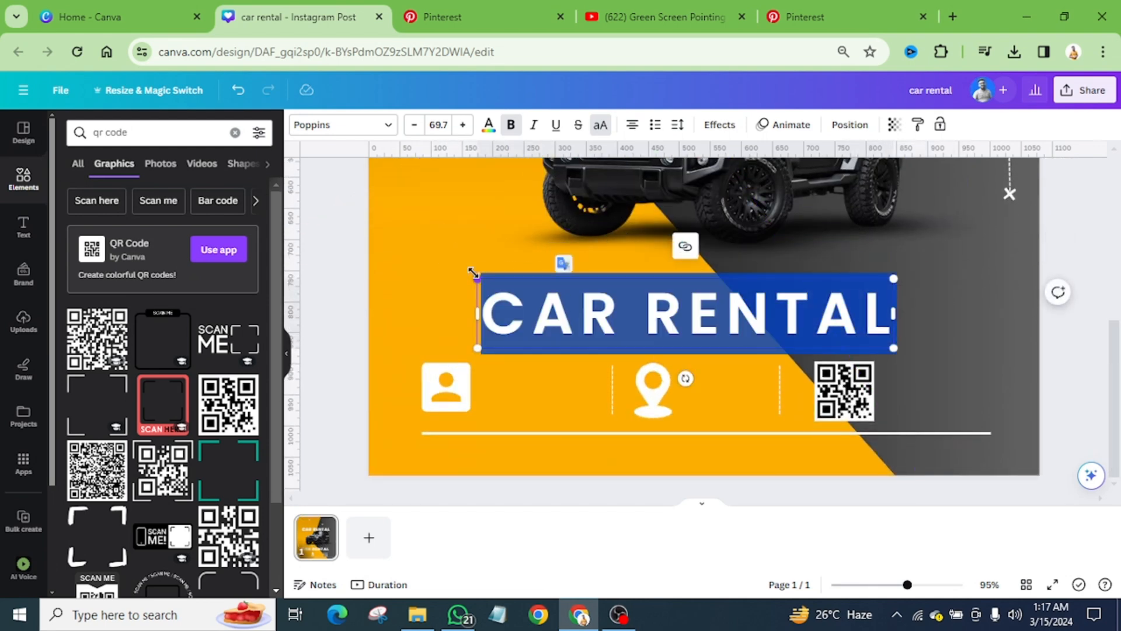
drag(473, 272, 807, 347)
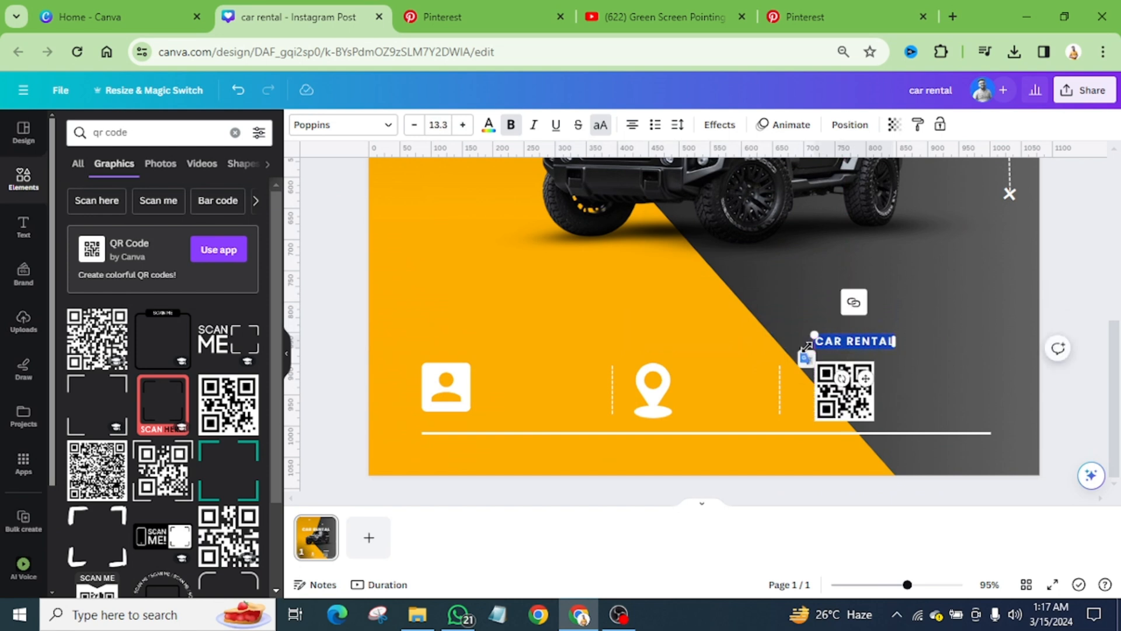
Step: Replace the small heading copy's text with the copied pin title, move it above the icons, and remove its link
text(PREMIUM PSD | CAR RENTAL PROMOTION SOCIAL MEDIA)
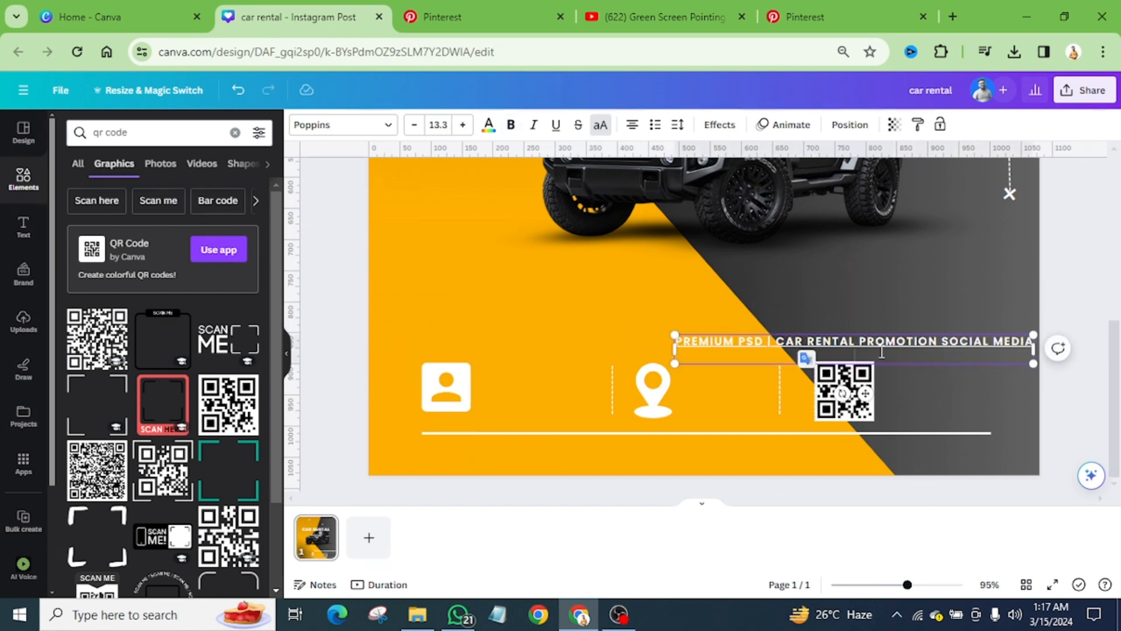
click(1053, 301)
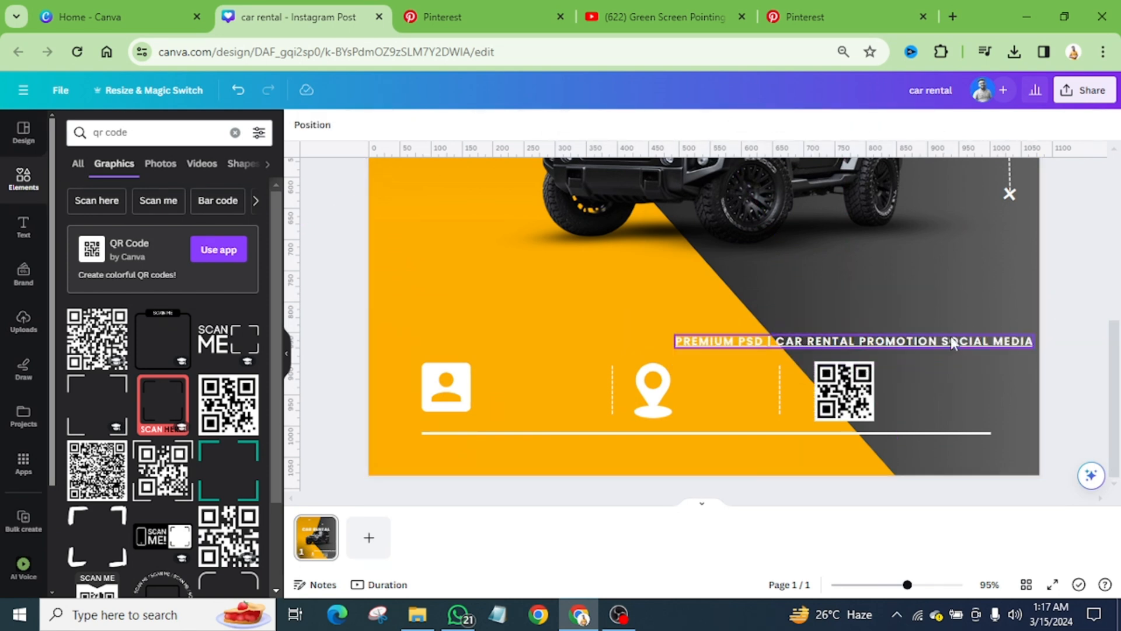
drag(914, 325, 740, 267)
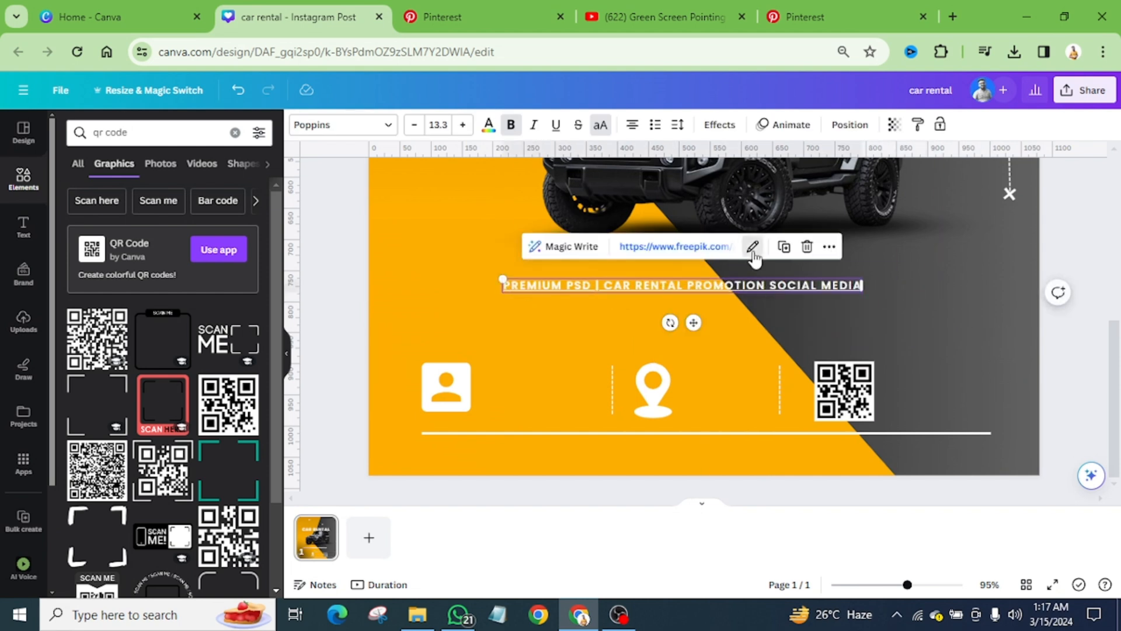
click(752, 246)
click(796, 384)
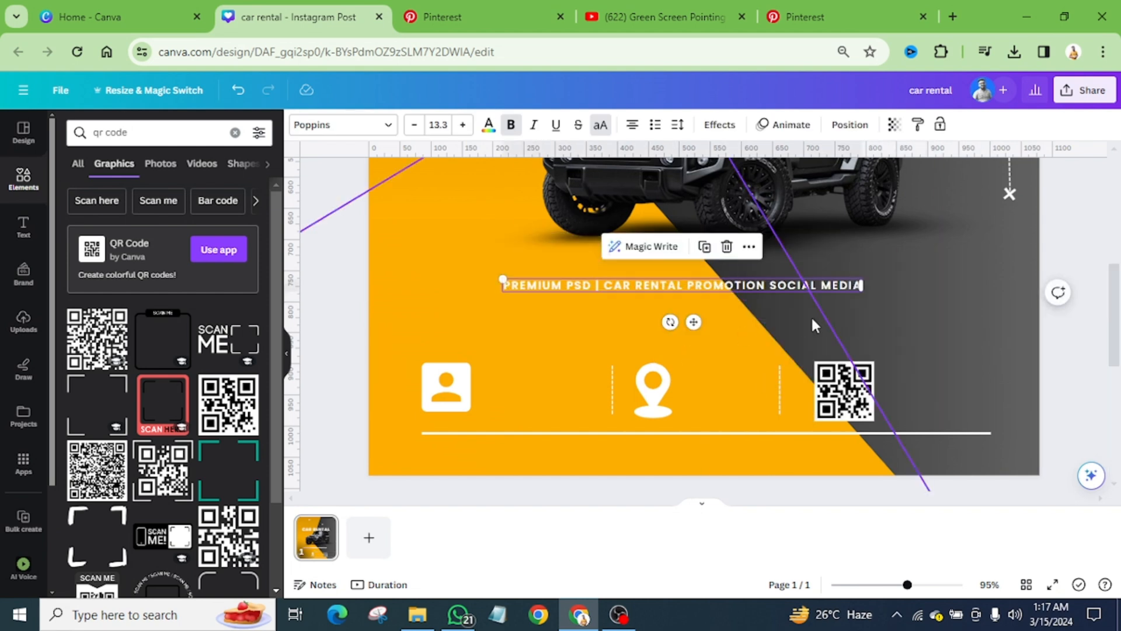
Step: Wrap the small text onto three left-aligned lines and place it beside the contact icon
drag(863, 284, 654, 281)
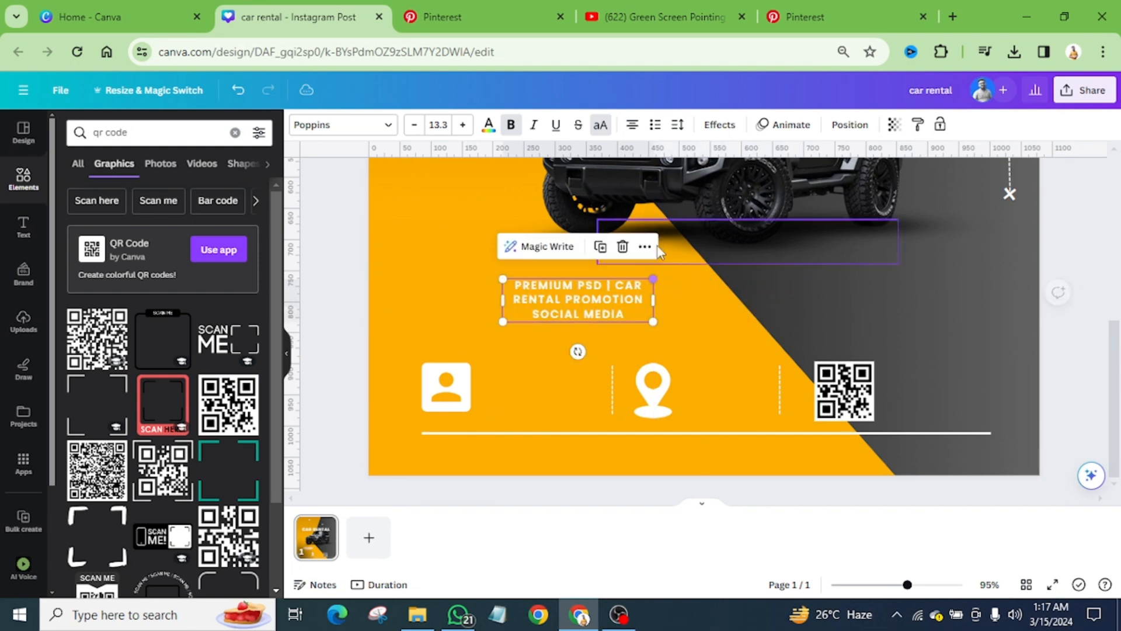
click(632, 124)
drag(543, 287, 522, 379)
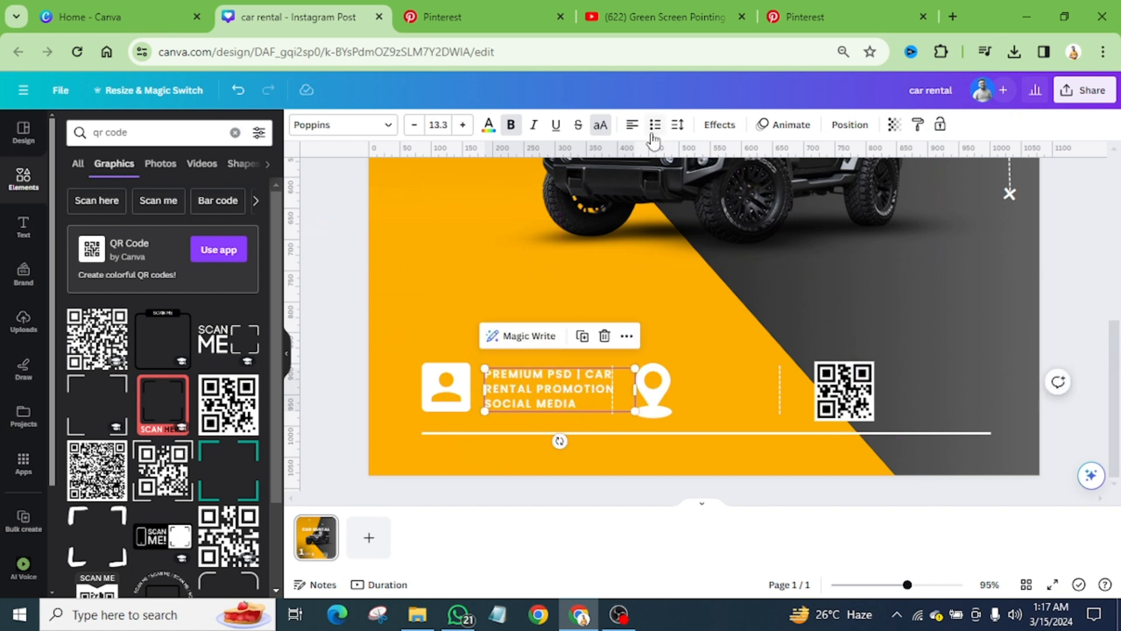
Step: Set the small text's letter spacing to 0 and narrow its box until it ends before the first dashed divider
click(678, 125)
drag(724, 177, 708, 177)
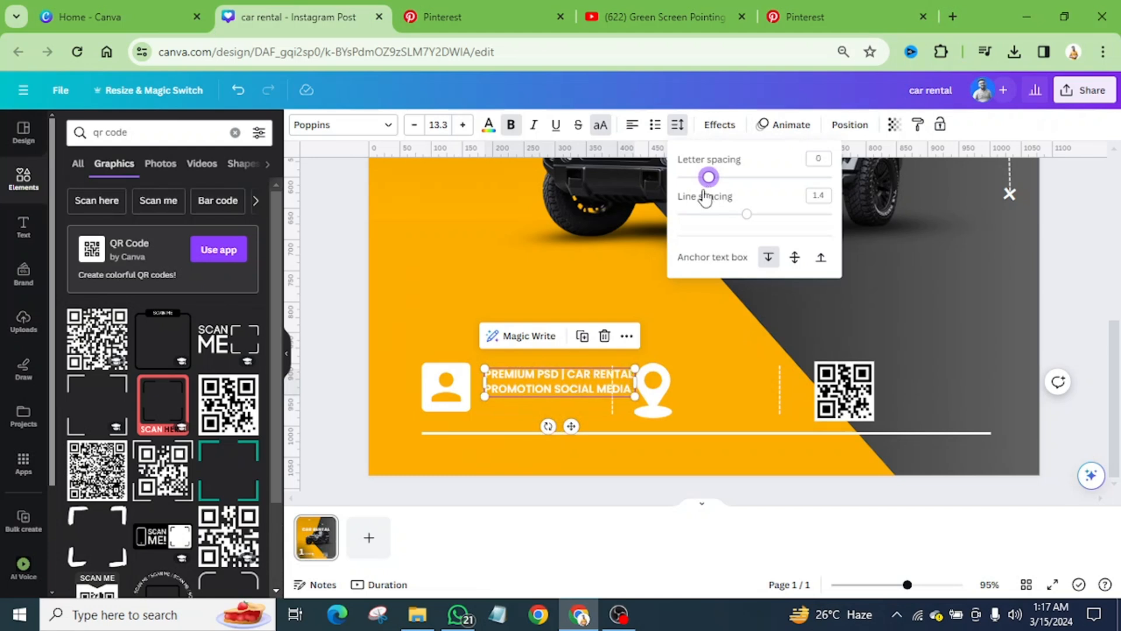
drag(636, 388, 600, 388)
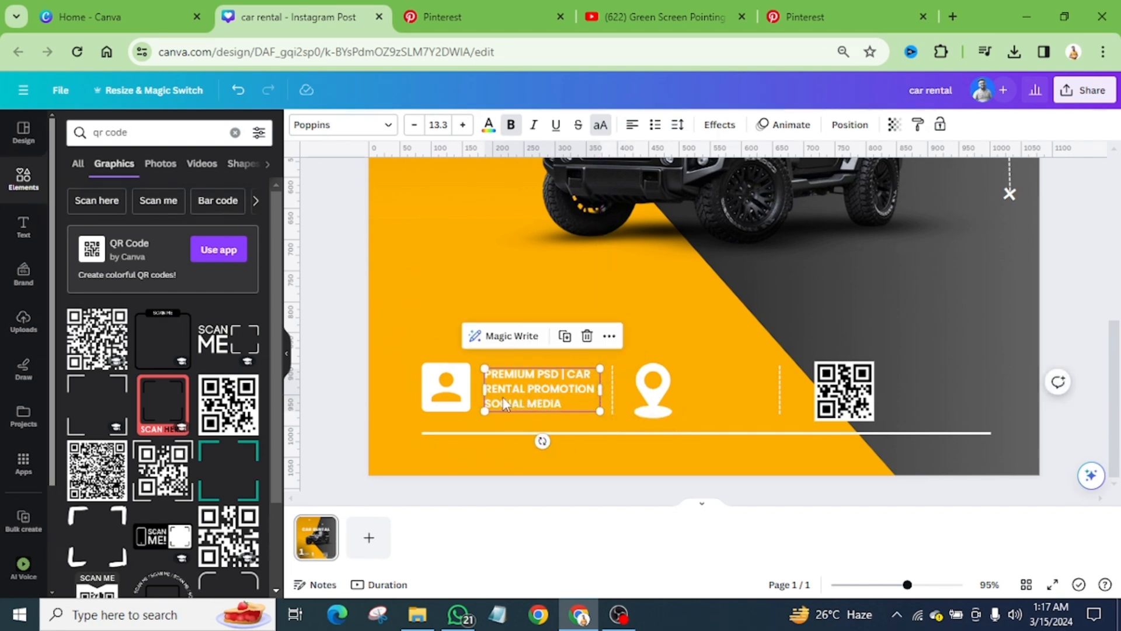
Step: Place copies of the text block beside the location pin and QR code, shifting the pin and second divider to make room
drag(503, 403, 711, 393)
click(661, 400)
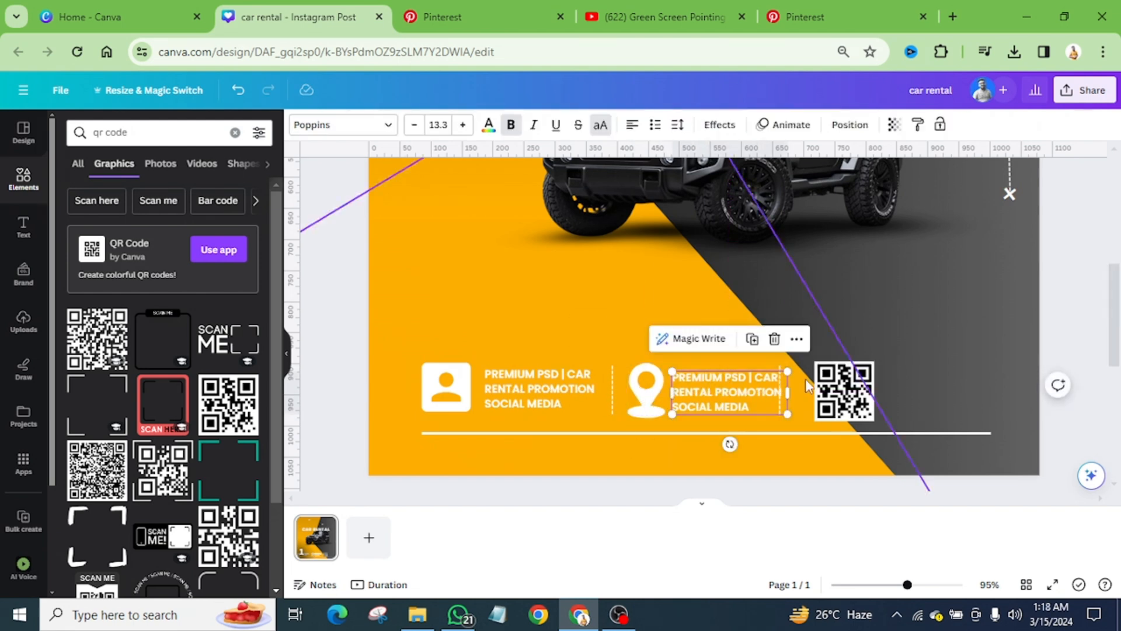
click(778, 367)
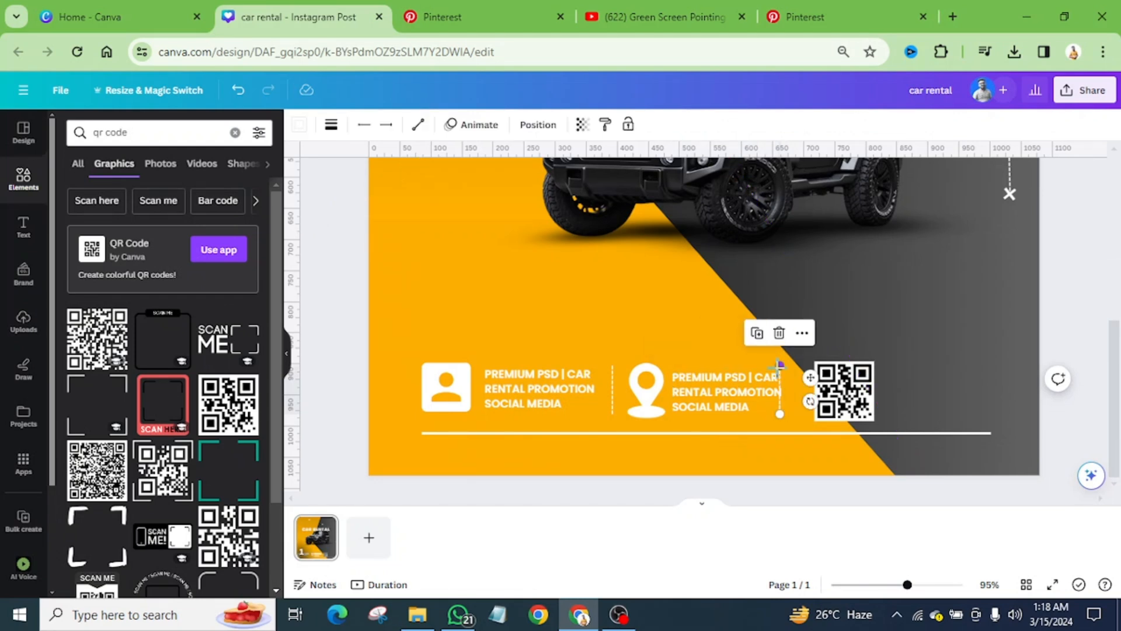
drag(778, 366, 957, 388)
ctrl+scroll(701, 372, down, 4)
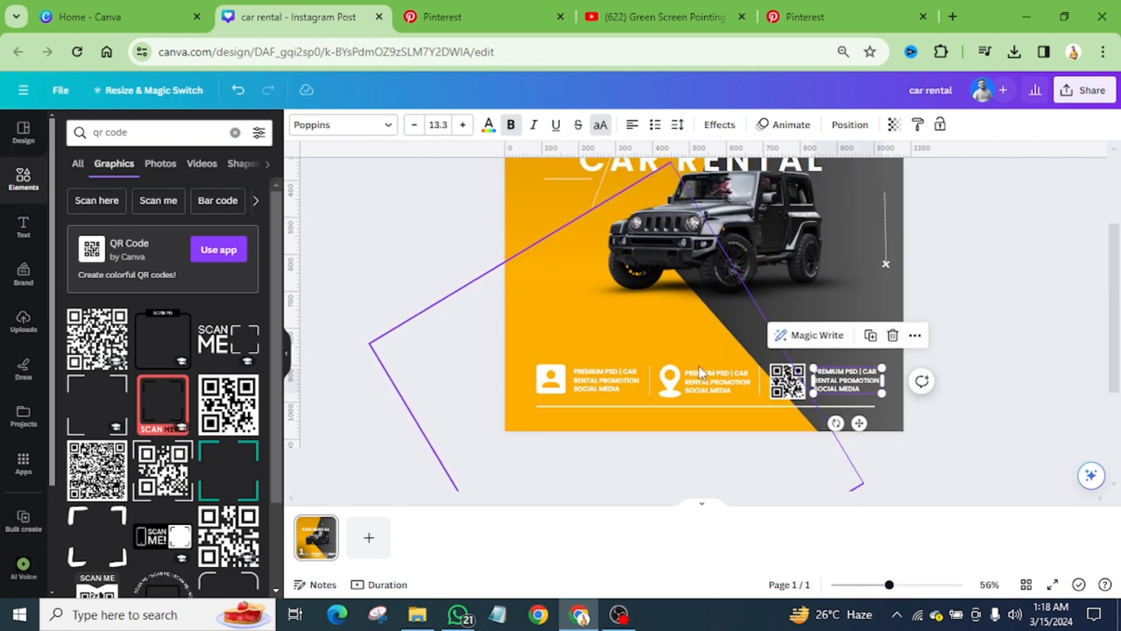
ctrl+scroll(671, 403, up, 4)
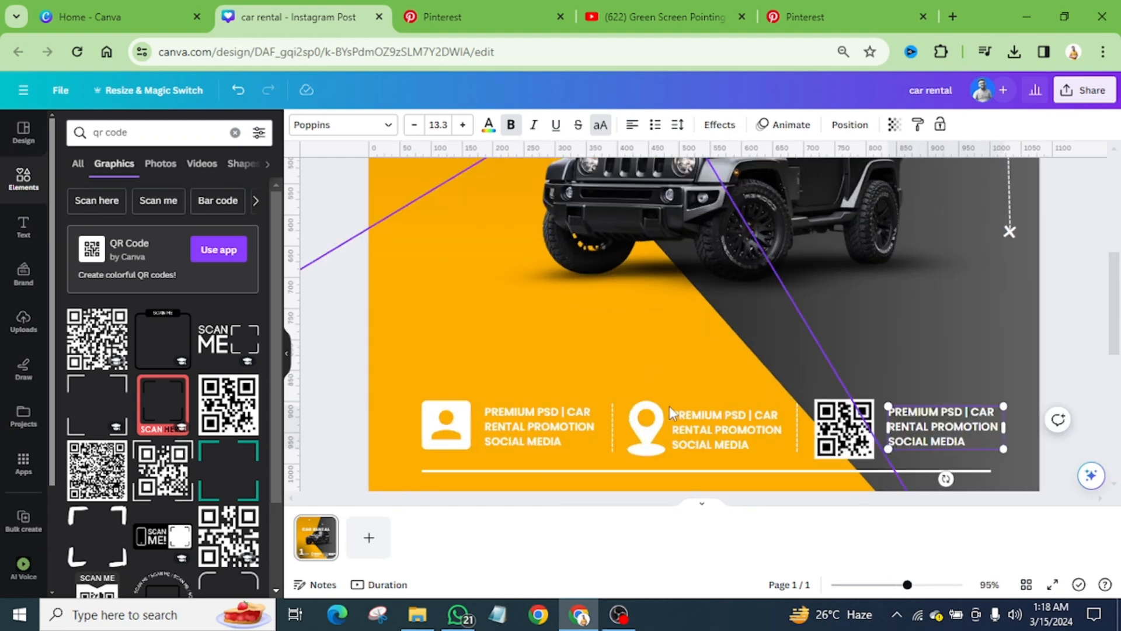
ctrl+scroll(669, 405, up, 2)
ctrl+scroll(669, 406, down, 2)
Step: Align the icons, dividers and text blocks of the contact row with each other along their vertical middle
click(439, 442)
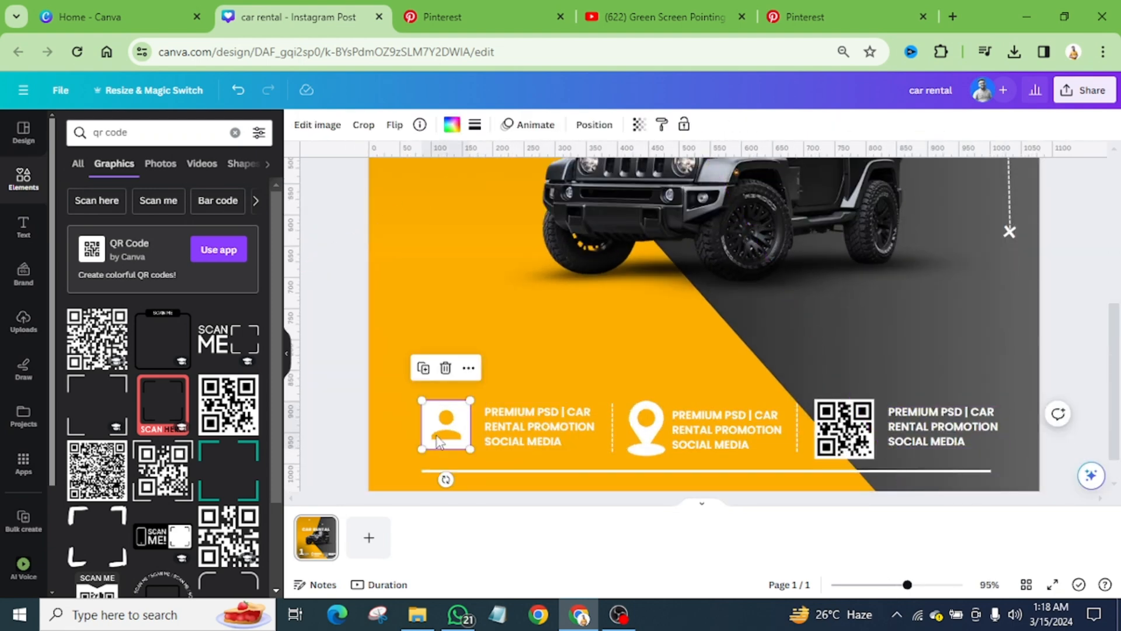
shift+click(517, 415)
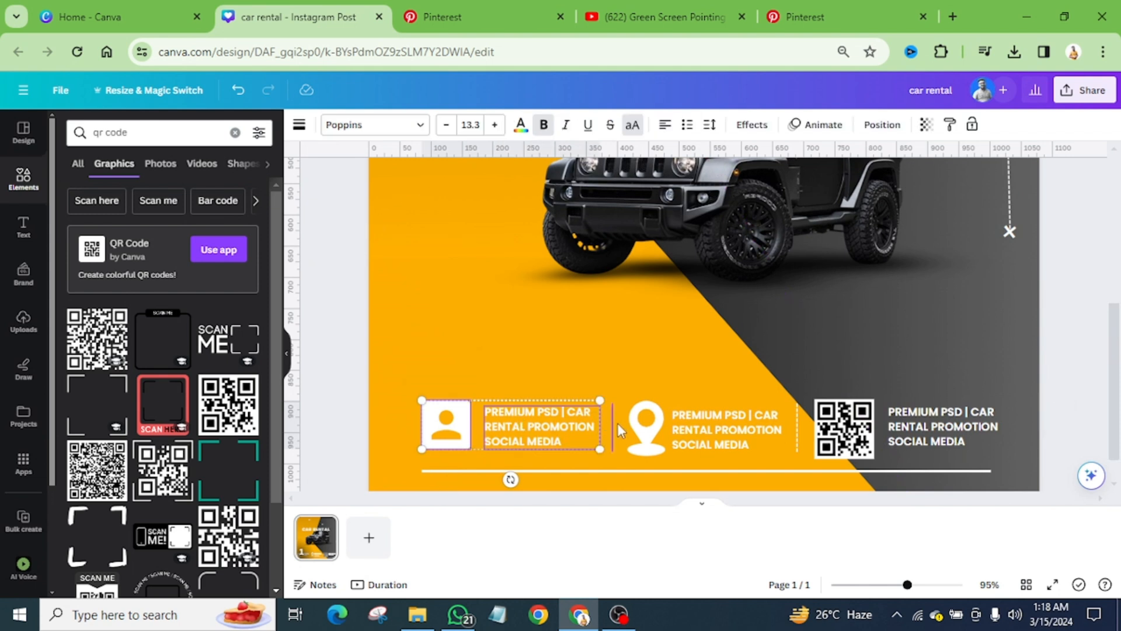
shift+click(645, 425)
shift+click(706, 423)
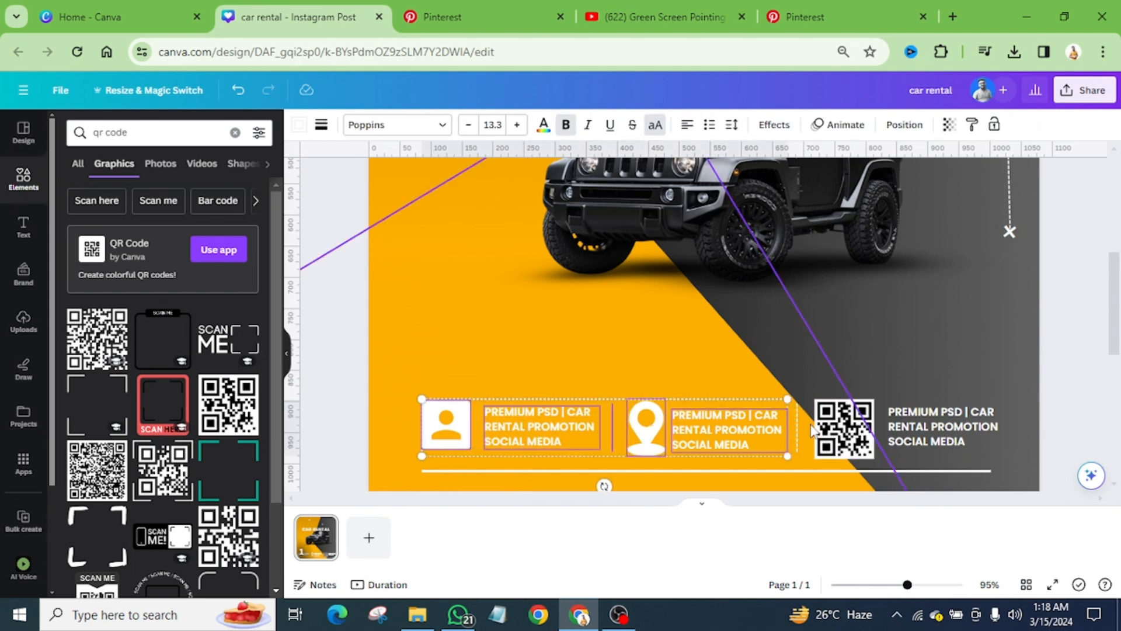
shift+click(836, 425)
shift+click(913, 427)
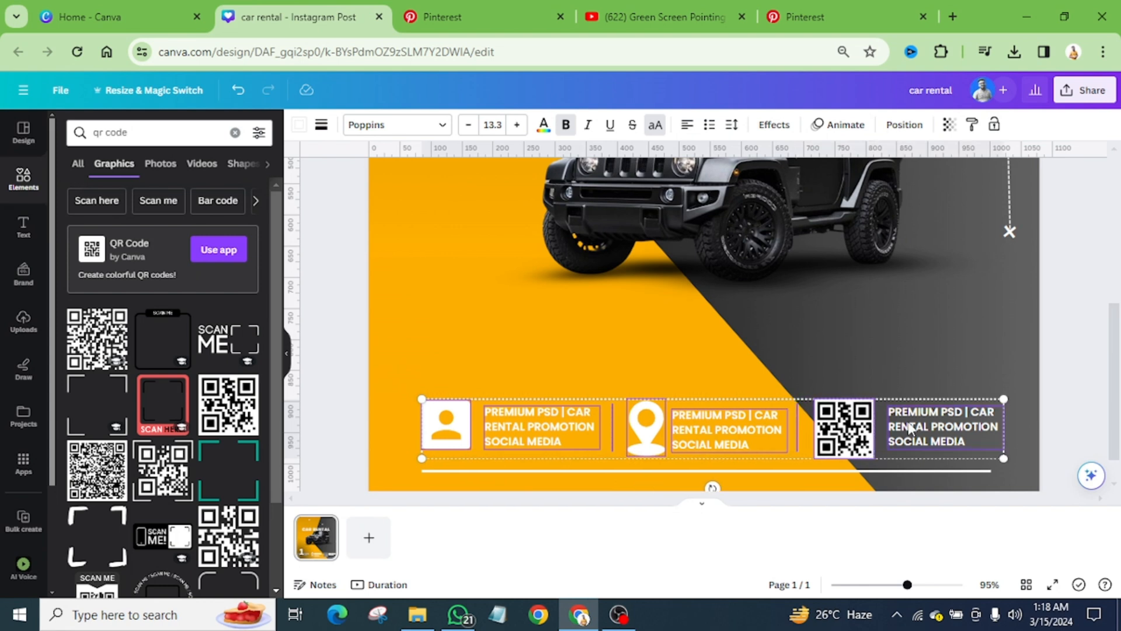
click(904, 124)
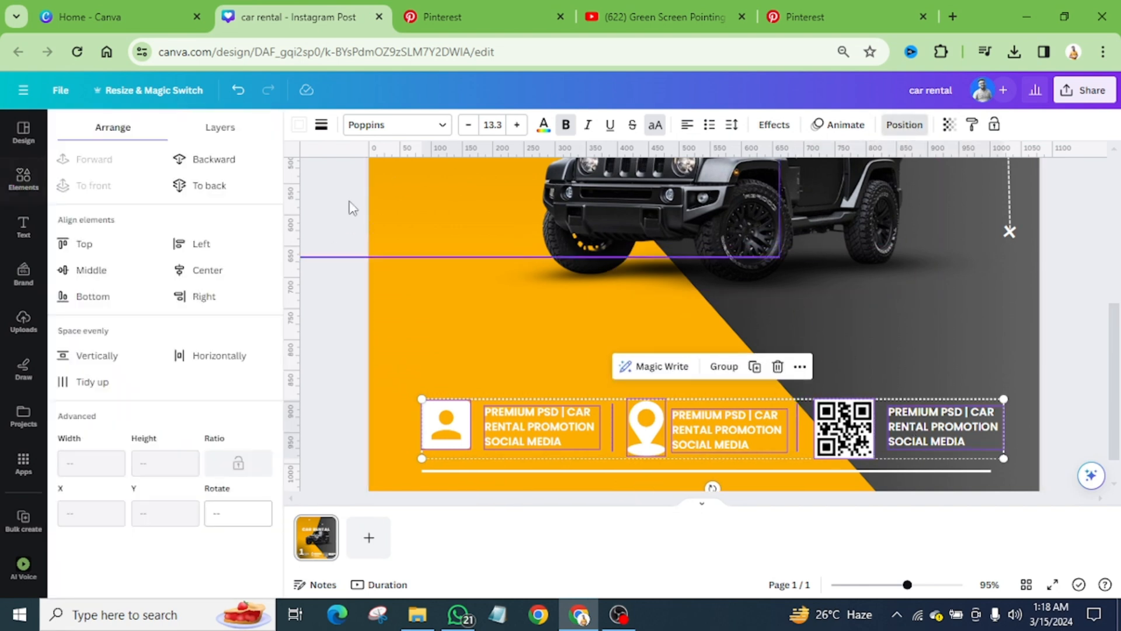
click(209, 272)
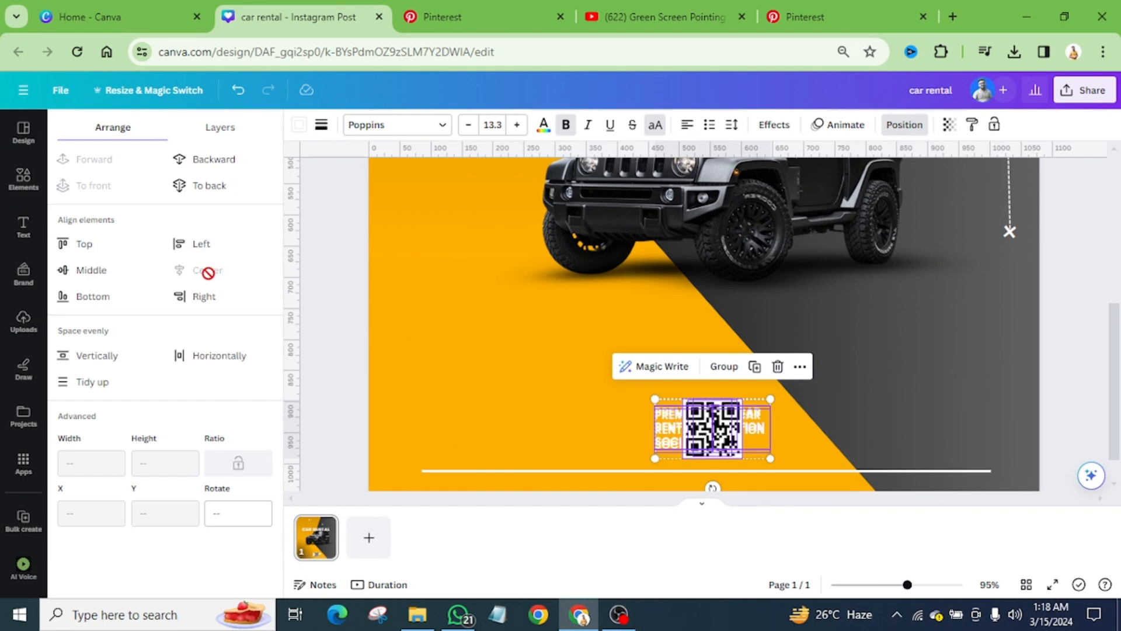
key(ctrl+z)
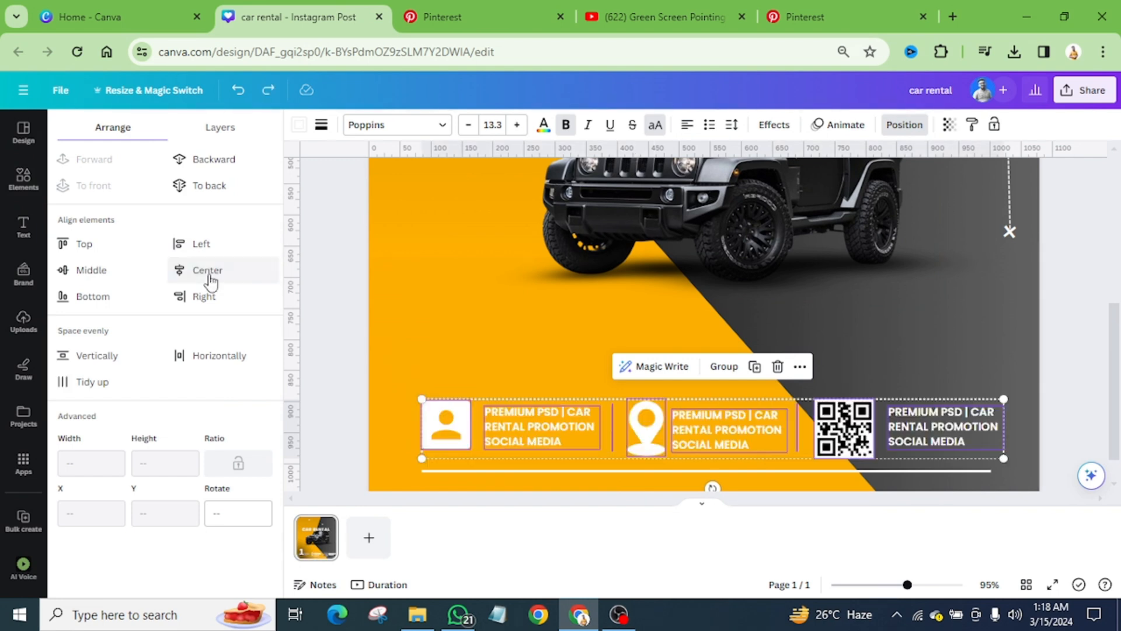
click(100, 271)
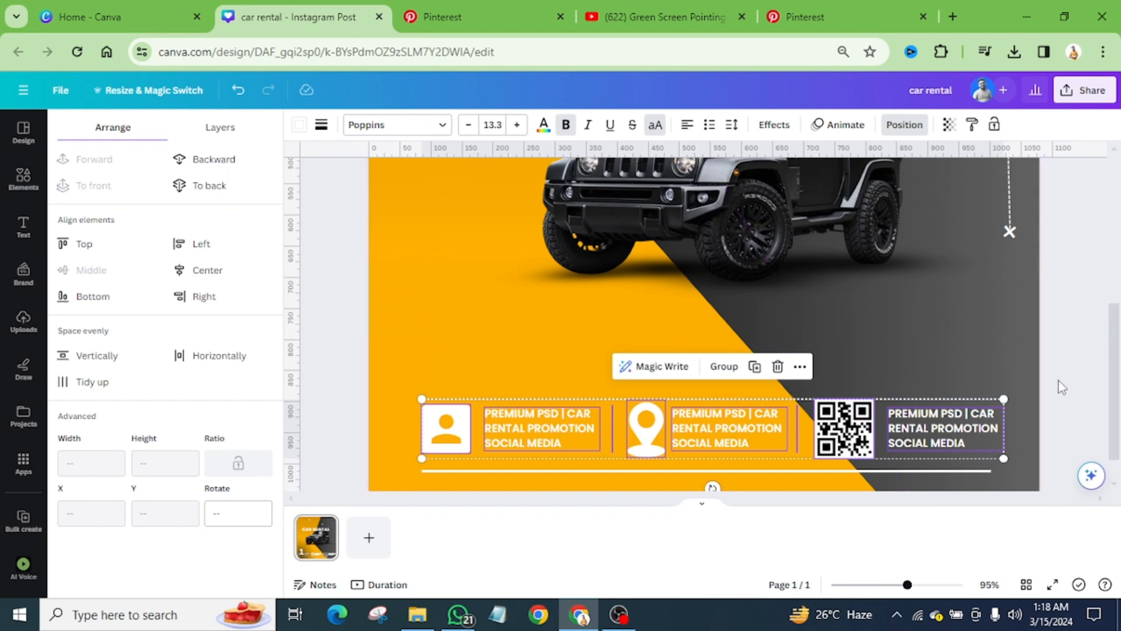
key(Escape)
key(Escape)
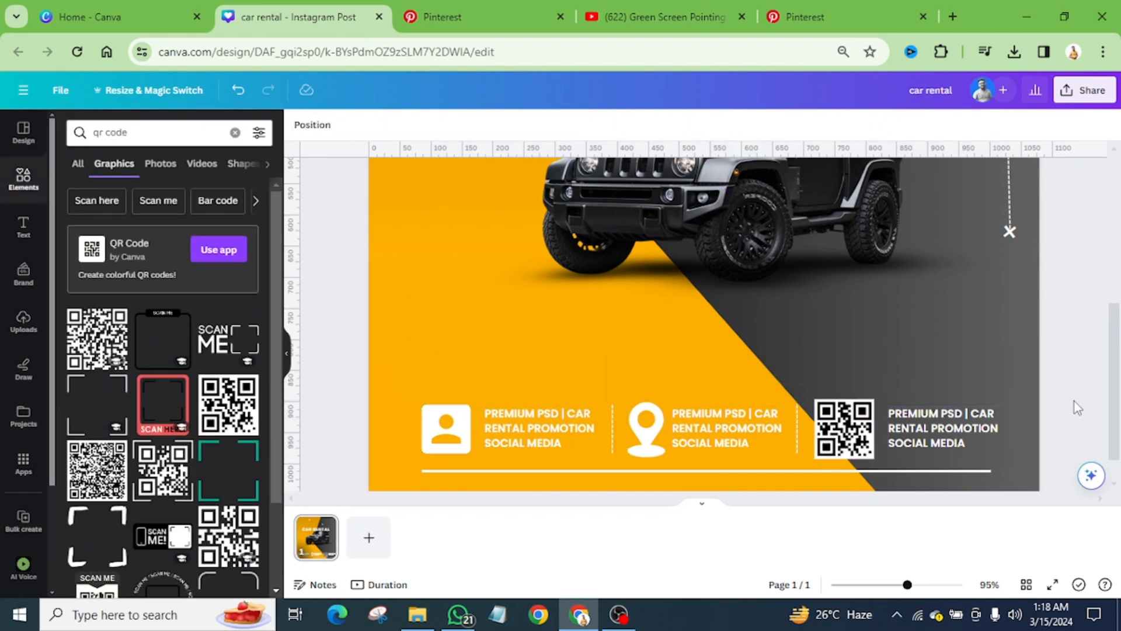
Step: Shrink the QR code, location pin and contact icon slightly, one after another
click(871, 440)
drag(874, 402, 870, 403)
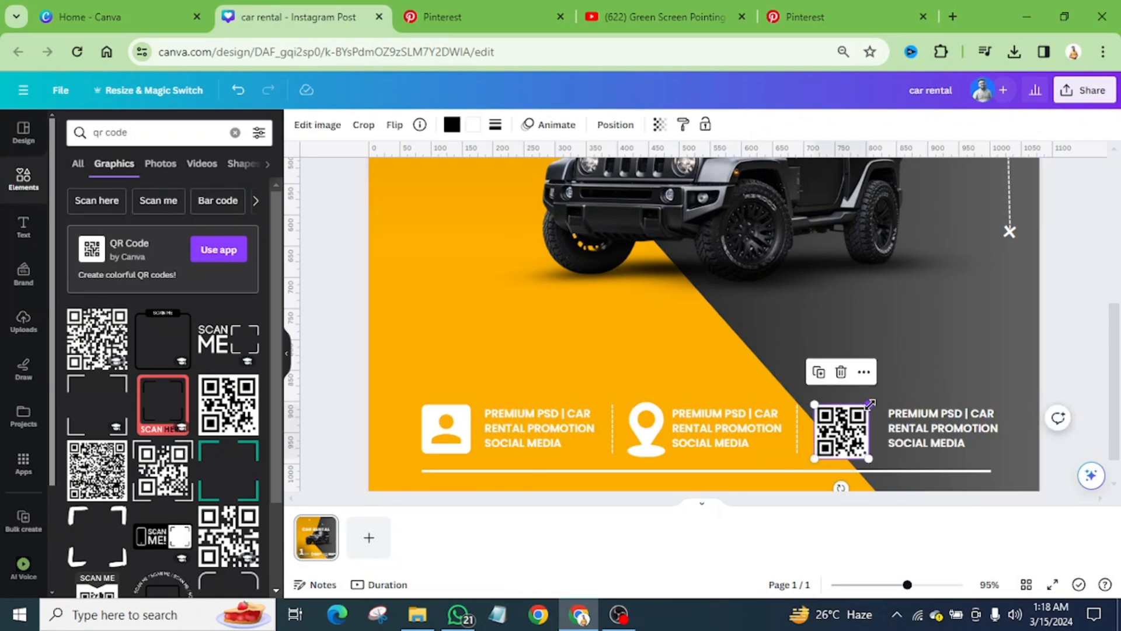
click(651, 450)
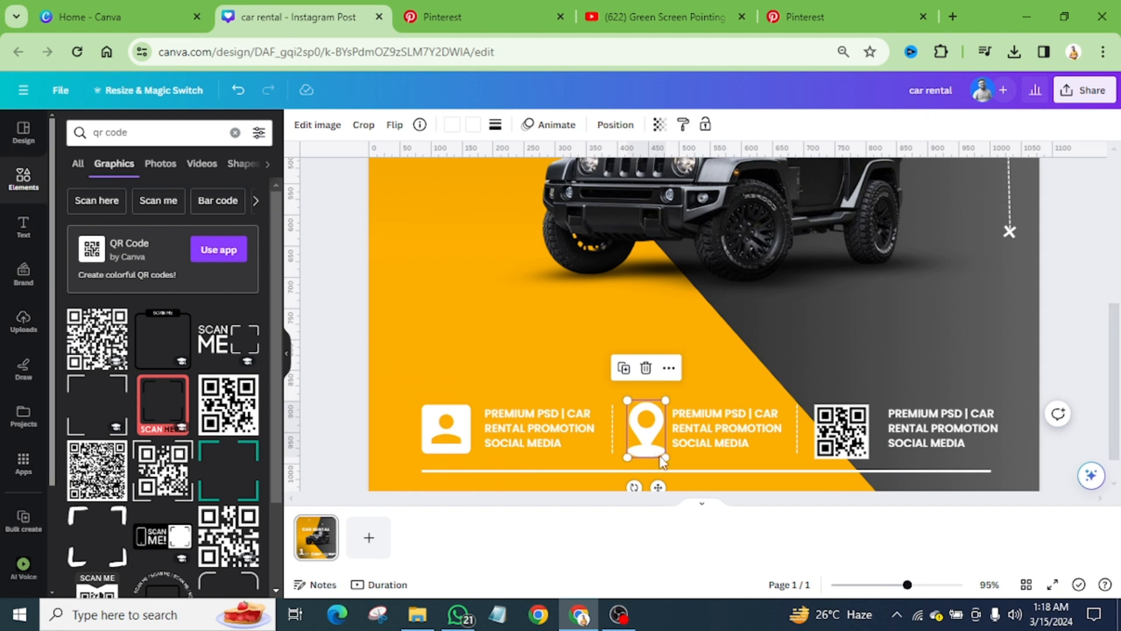
drag(664, 459, 662, 453)
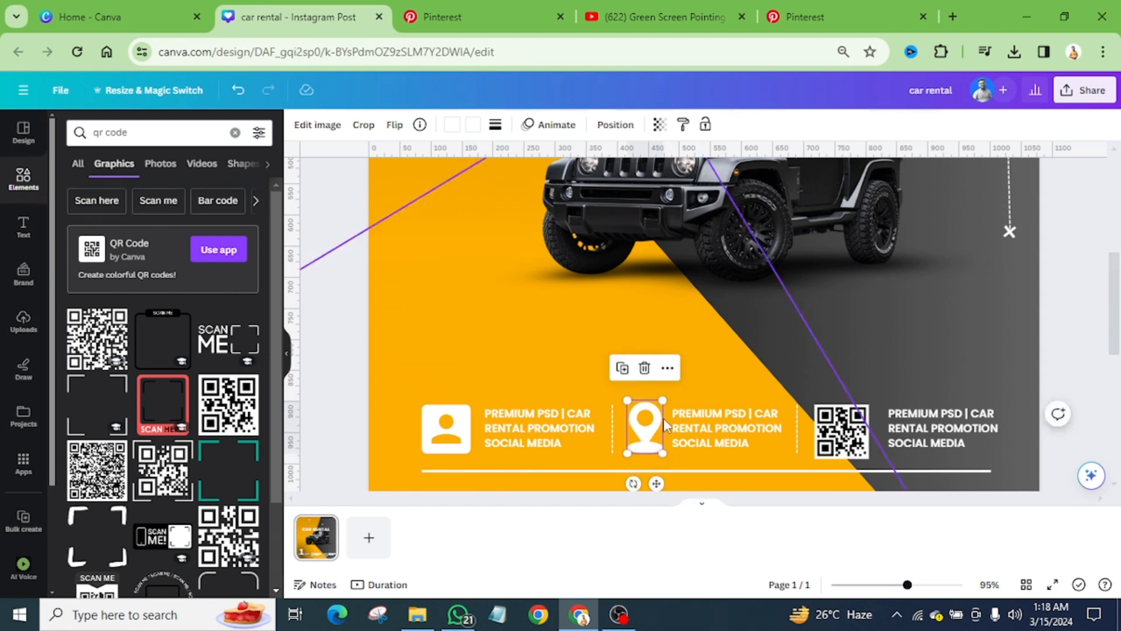
click(464, 448)
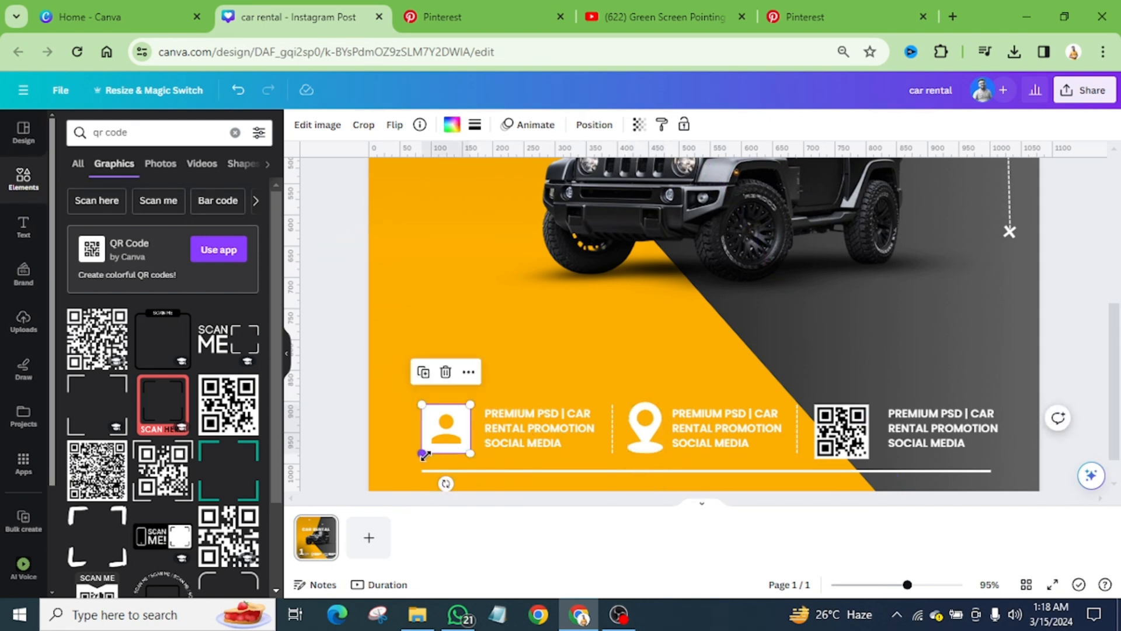
drag(422, 453, 430, 455)
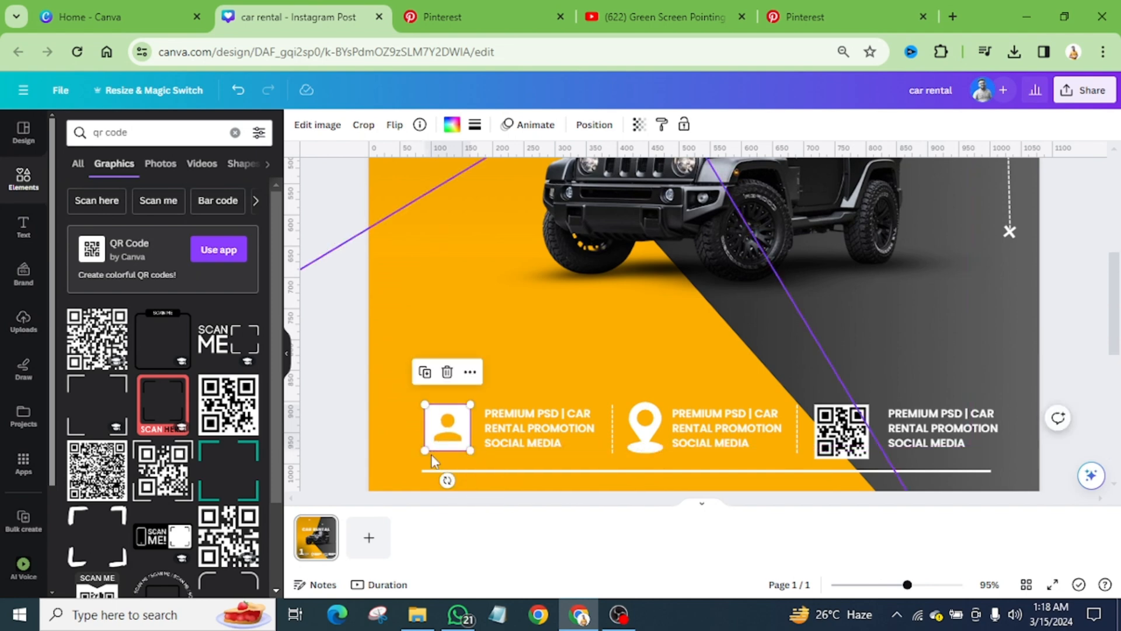
click(1084, 395)
Step: Review the whole design in a full-screen preview and return to editing
scroll(724, 402, down, 5)
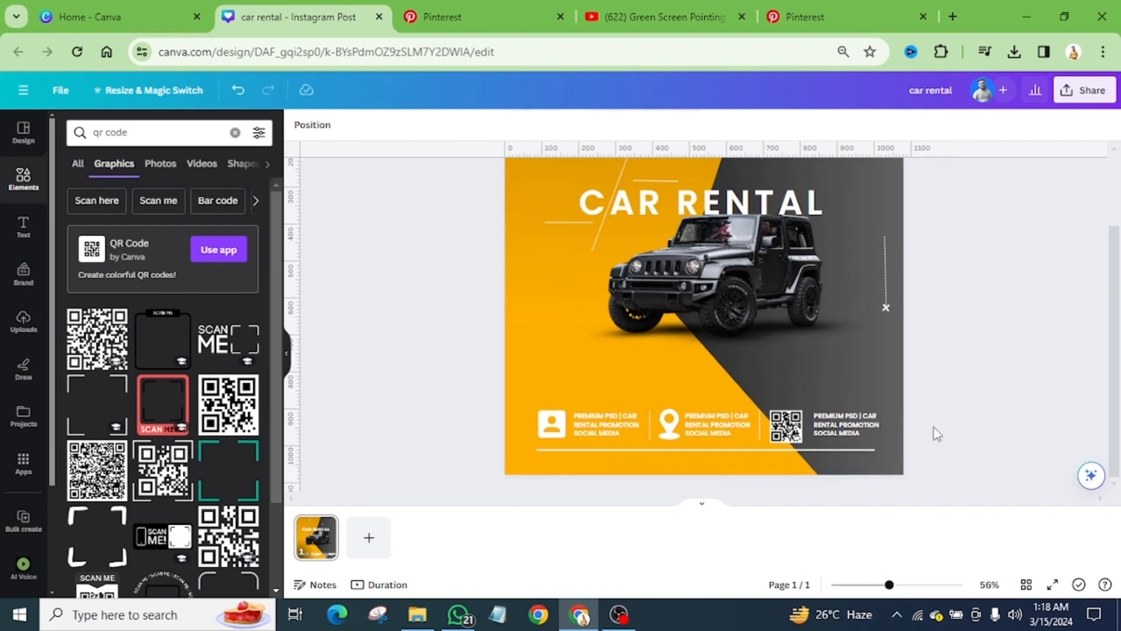
click(1052, 584)
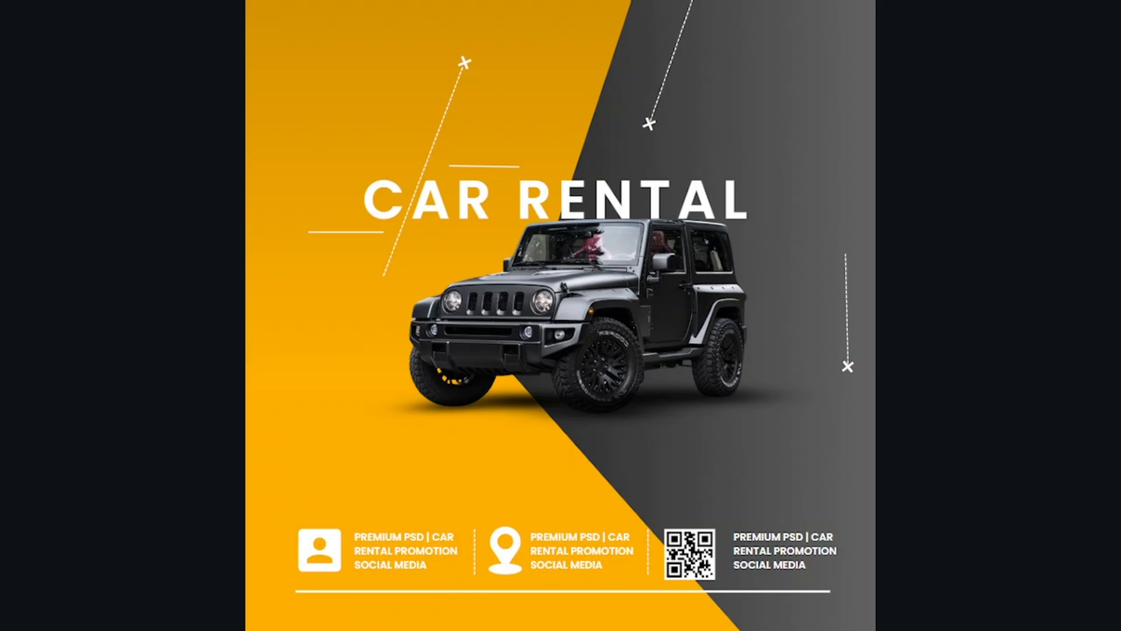
key(Escape)
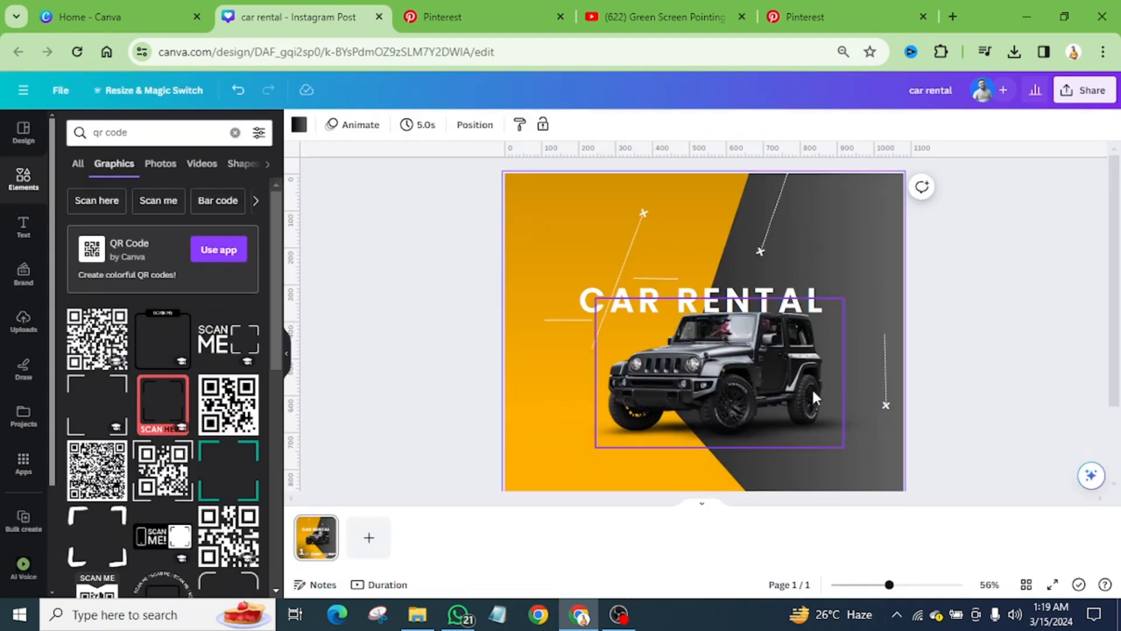
Step: Check the Pinterest reference's price, then place a copy of the CAR RENTAL heading below the Jeep and change its text to 59
click(484, 17)
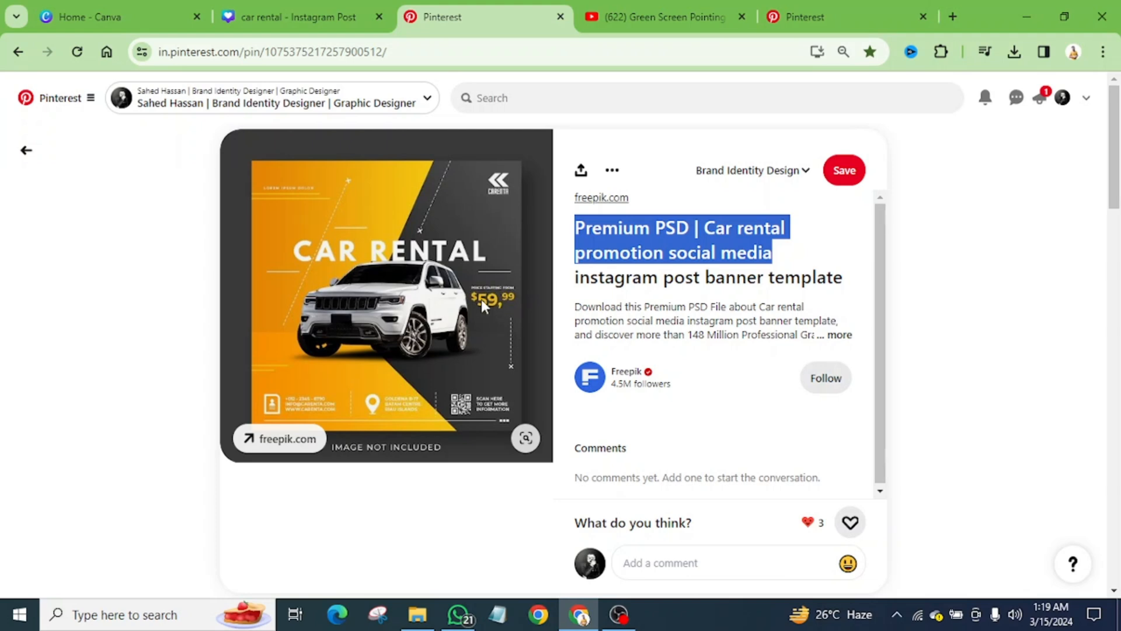
click(317, 24)
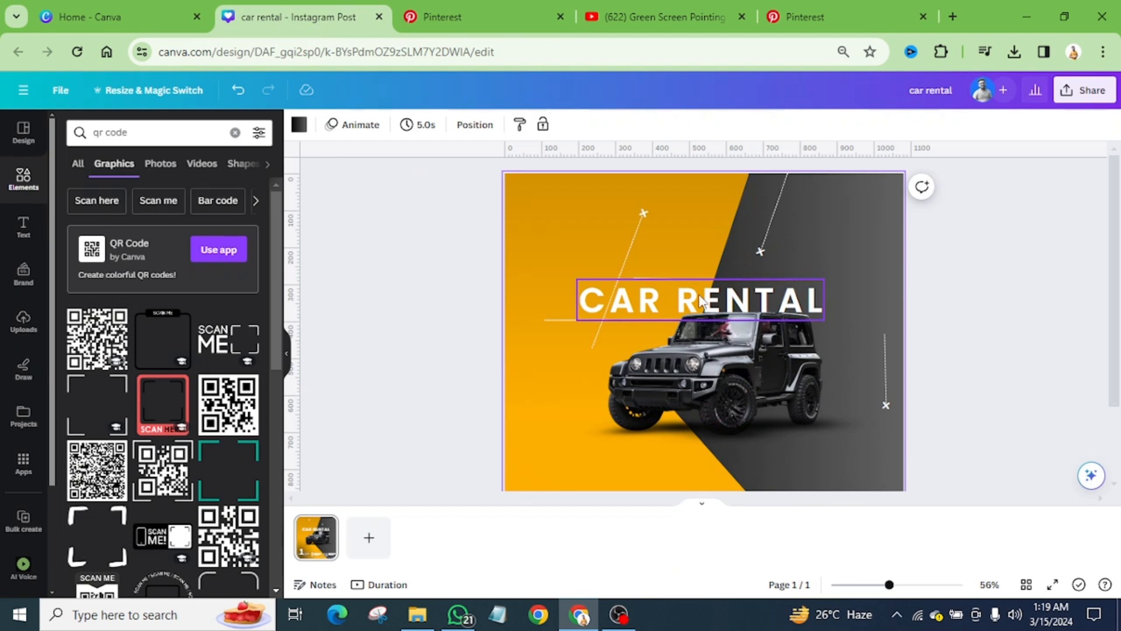
drag(701, 300, 724, 443)
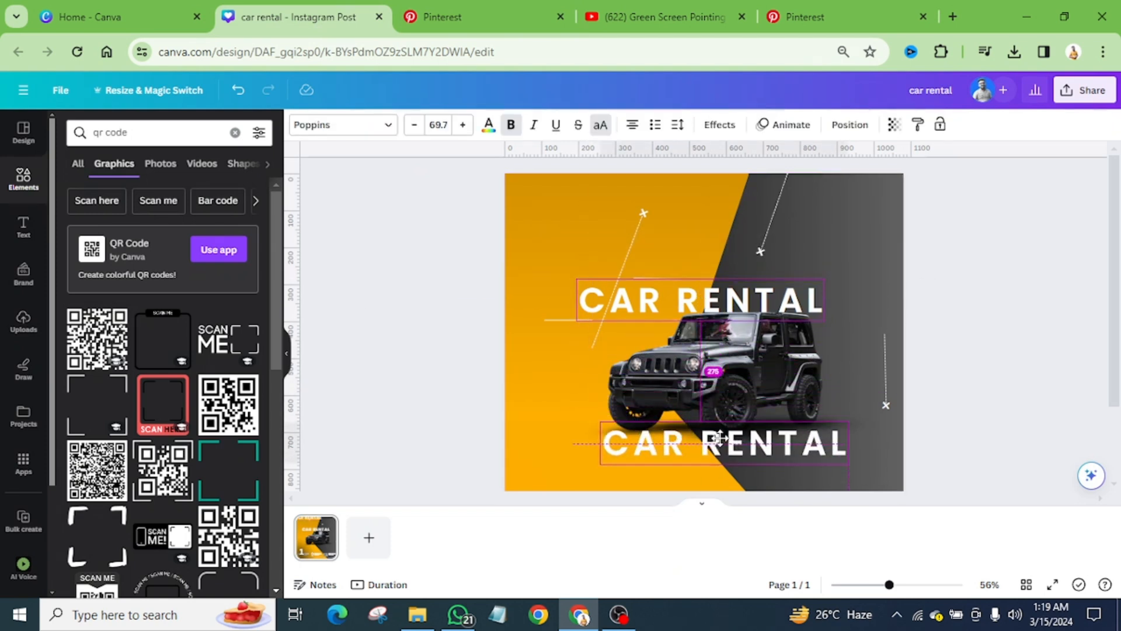
double_click(721, 440)
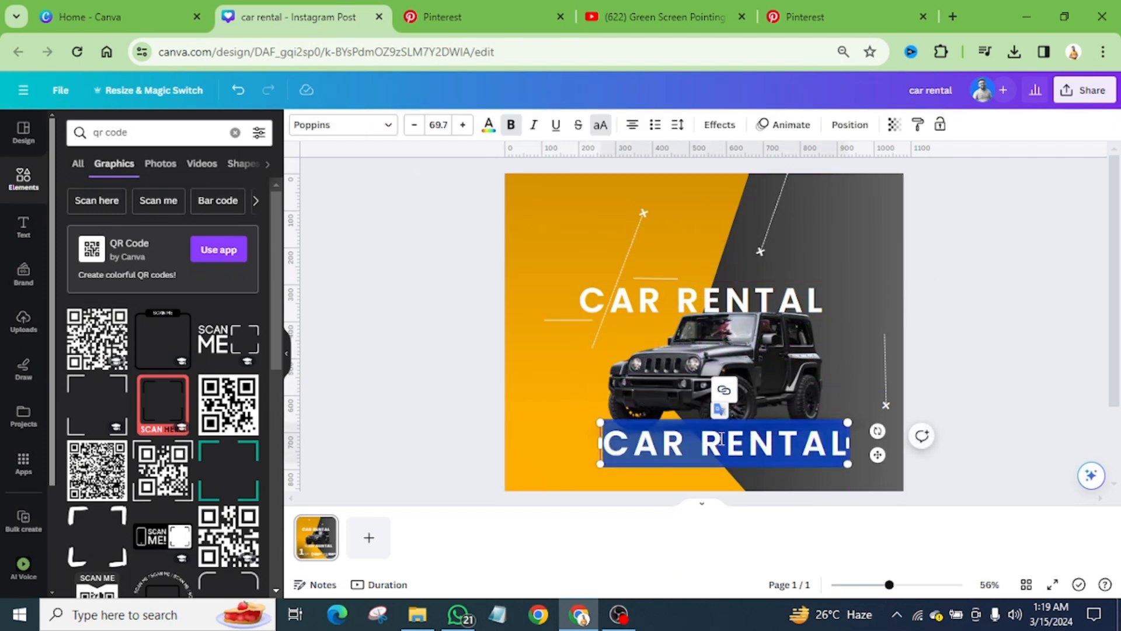
text(59)
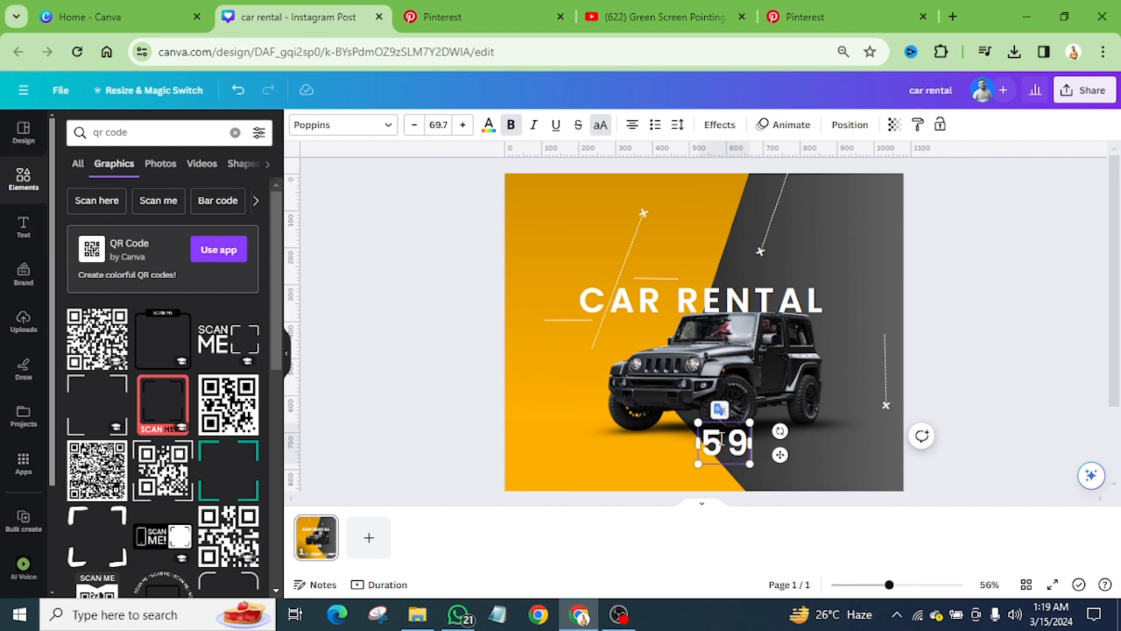
key(Escape)
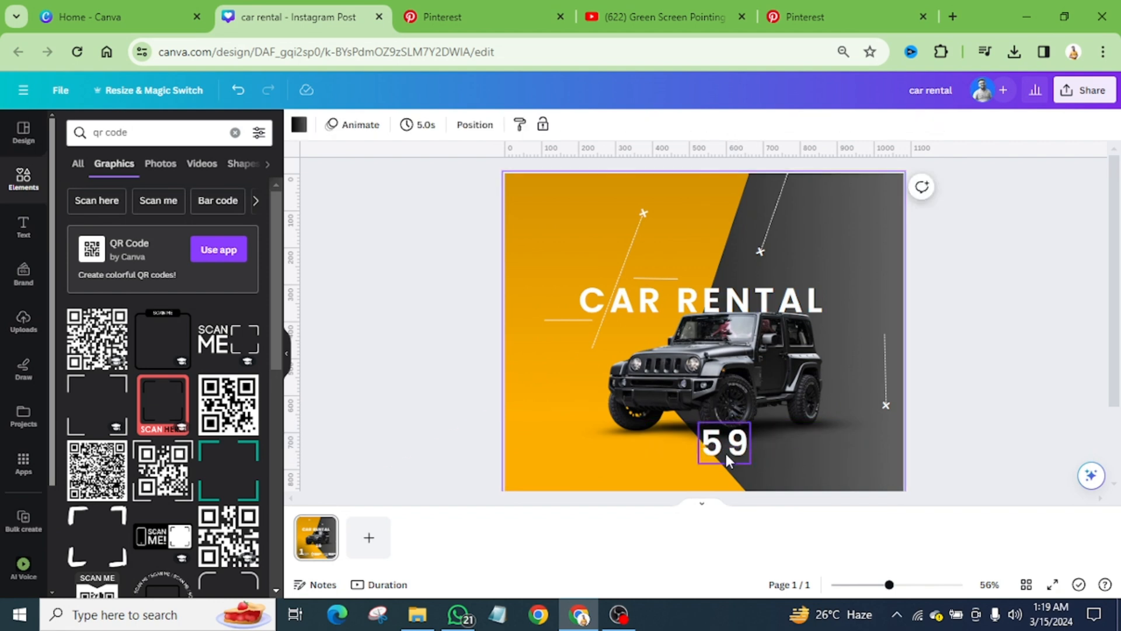
Step: Set the 59 text's letter spacing to 0 and move it onto the dark area beside the Jeep's rear
click(677, 125)
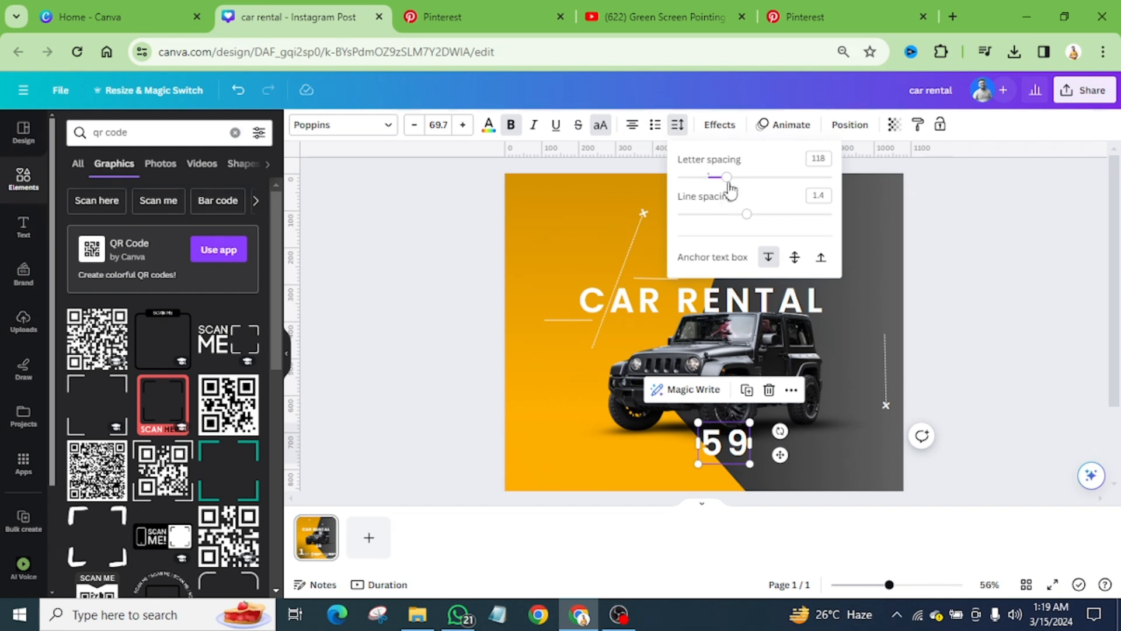
drag(726, 181, 711, 194)
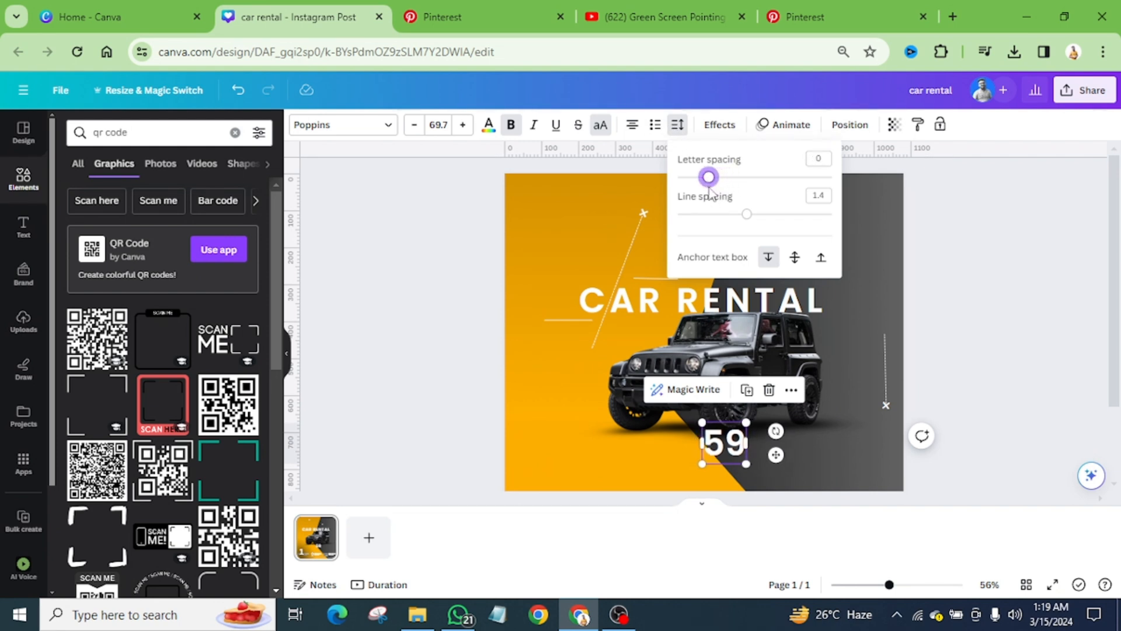
drag(738, 444, 866, 364)
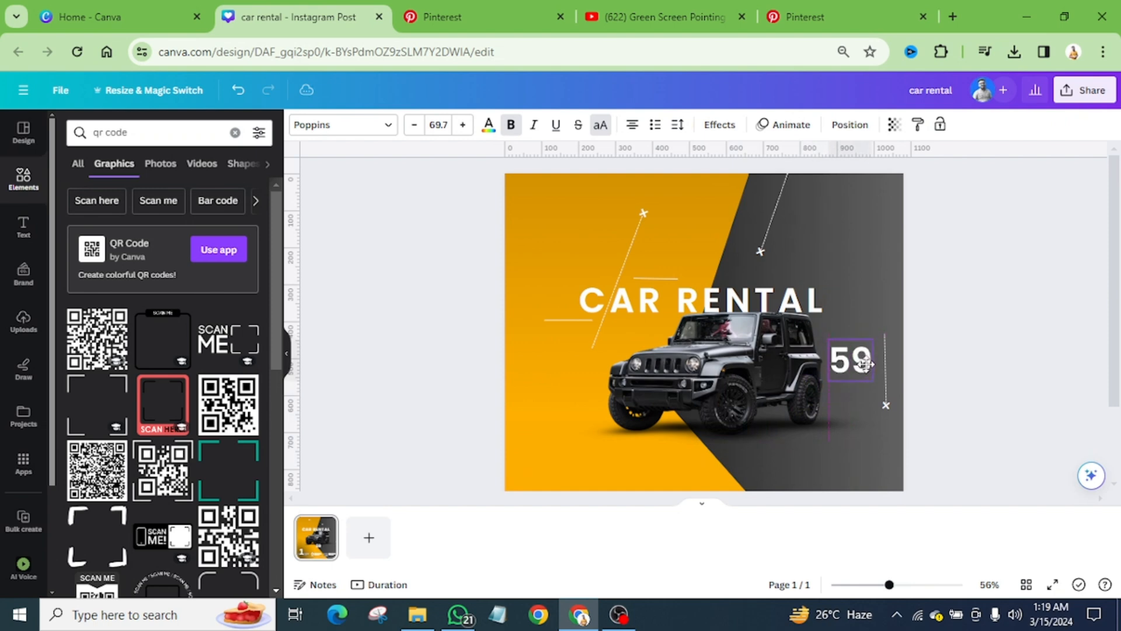
Step: Compare with the Pinterest reference and move the vertical dashed line with its x marker down, below the level of the 59
click(486, 18)
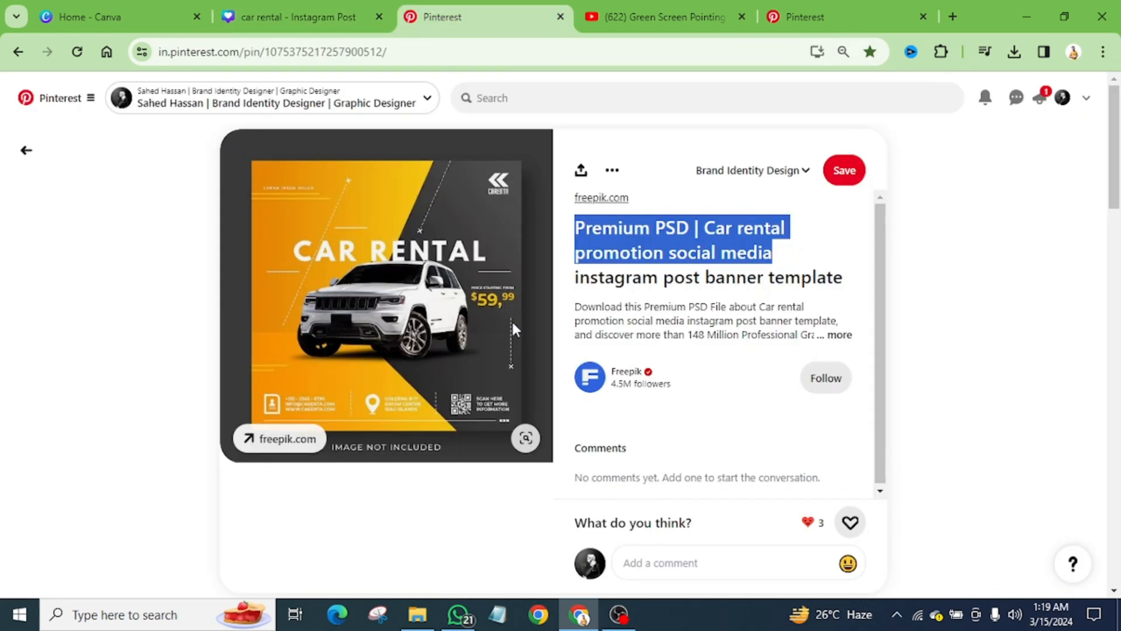
click(301, 16)
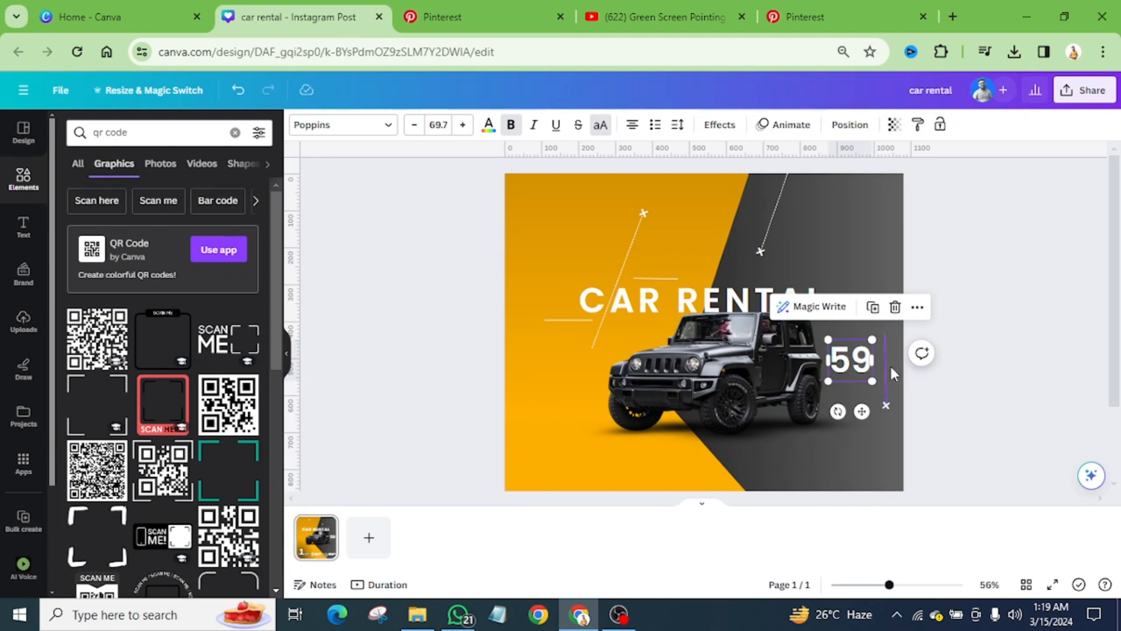
scroll(891, 371, down, 5)
drag(895, 358, 889, 406)
key(ctrl+z)
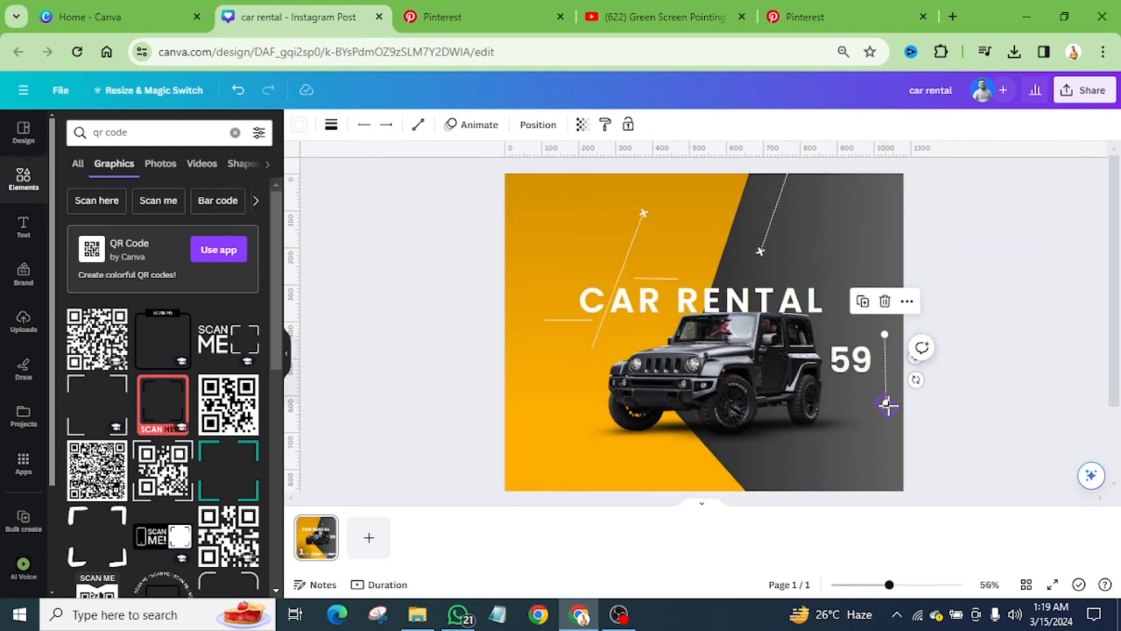
click(950, 376)
drag(914, 408, 884, 408)
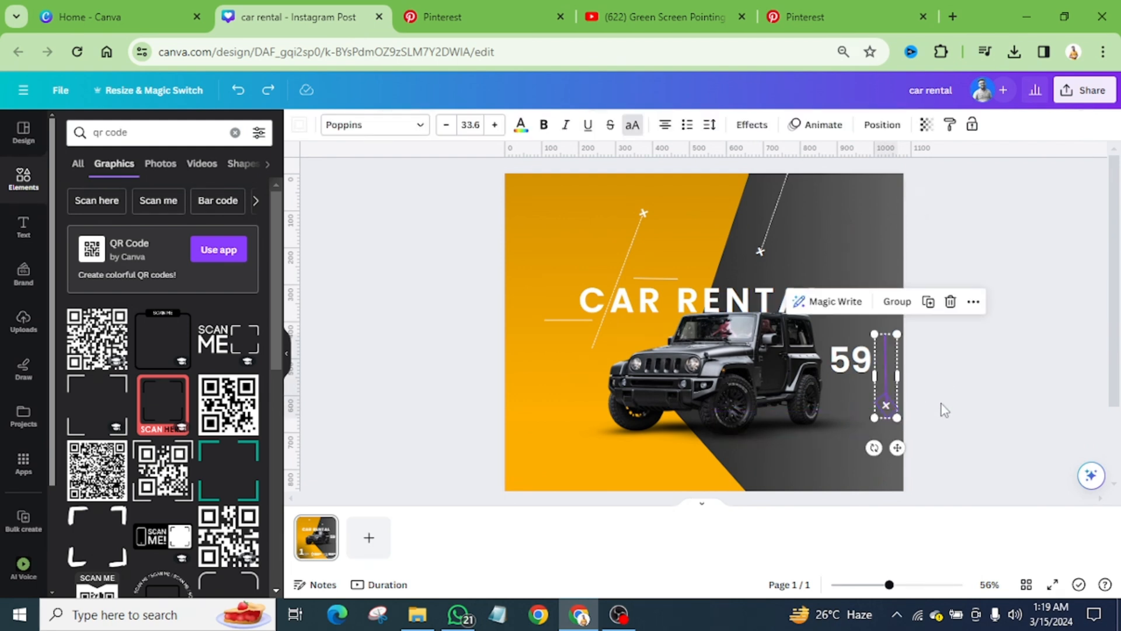
click(944, 410)
key(Down)
key(Down)
key(Down)
key(Down)
key(Down)
key(Down)
key(Down)
key(Down)
key(Down)
key(Down)
key(Down)
key(Down)
key(Down)
key(Down)
key(Down)
key(Down)
key(Down)
key(Down)
key(Down)
key(Down)
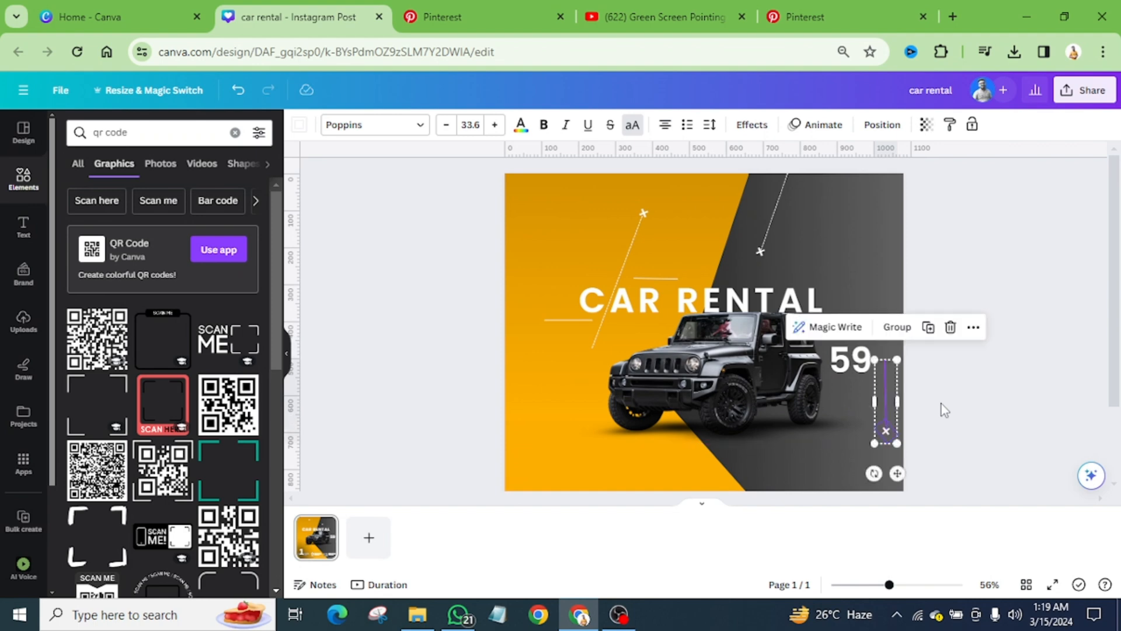
Step: Shrink the 59 text to font size 39.7
scroll(875, 365, up, 5)
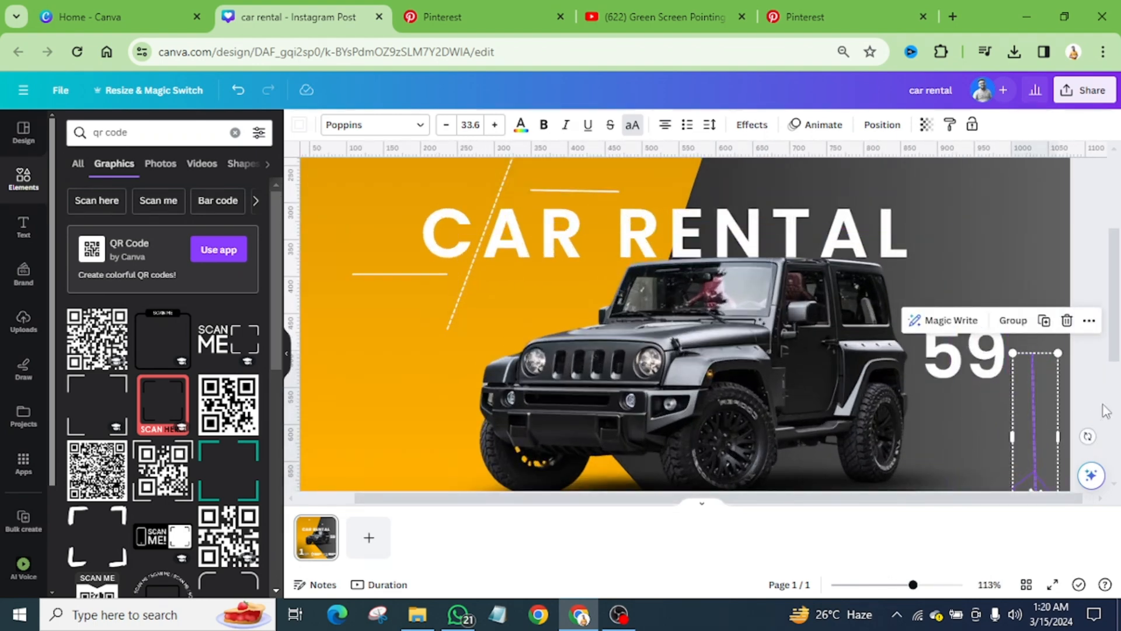
scroll(876, 346, up, 4)
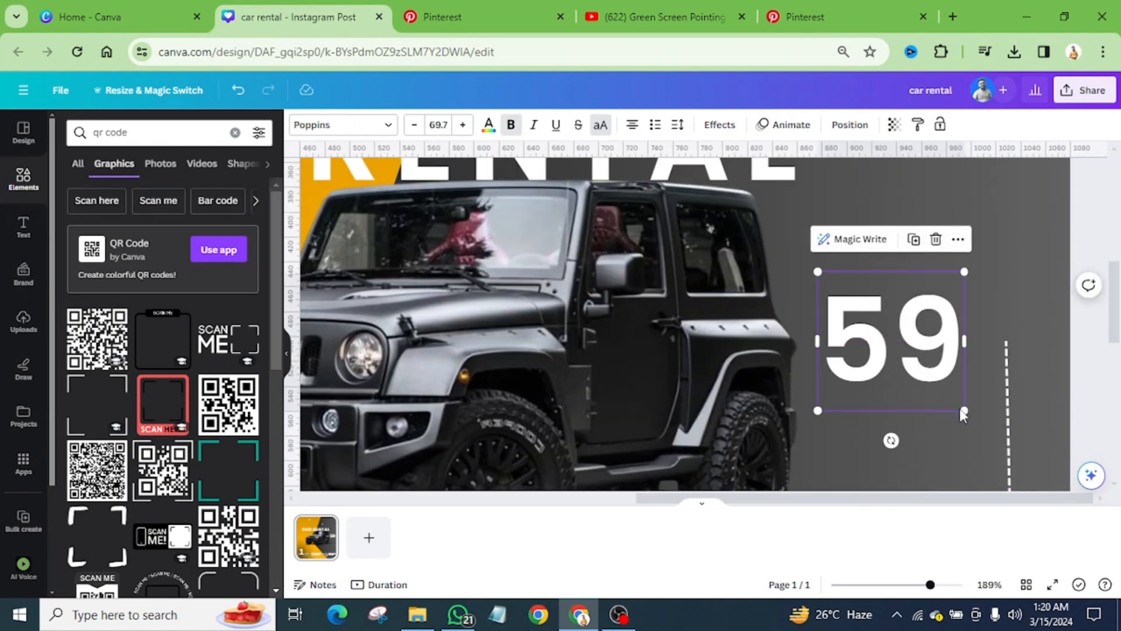
drag(962, 409, 902, 351)
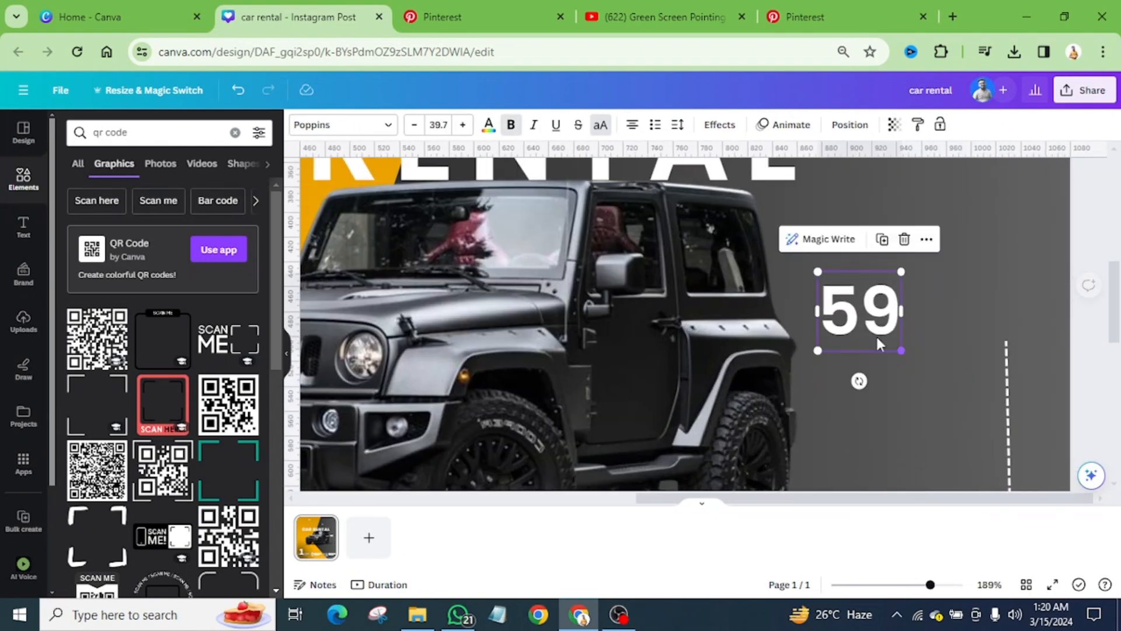
Step: Colour the 59 text light orange from the default solid colours
click(489, 125)
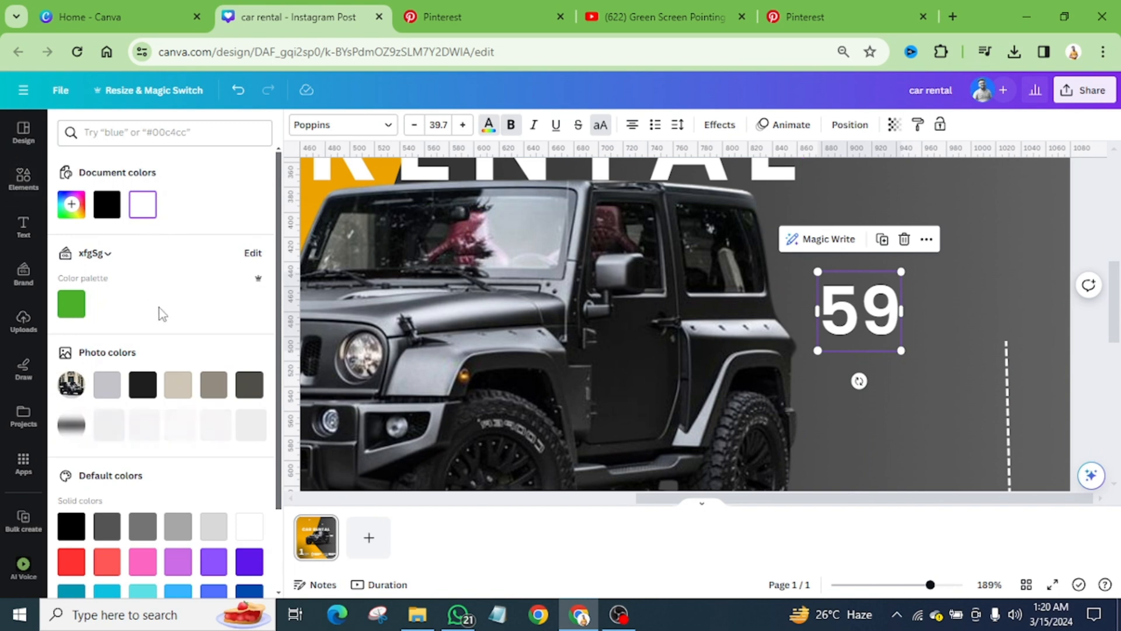
scroll(157, 327, down, 2)
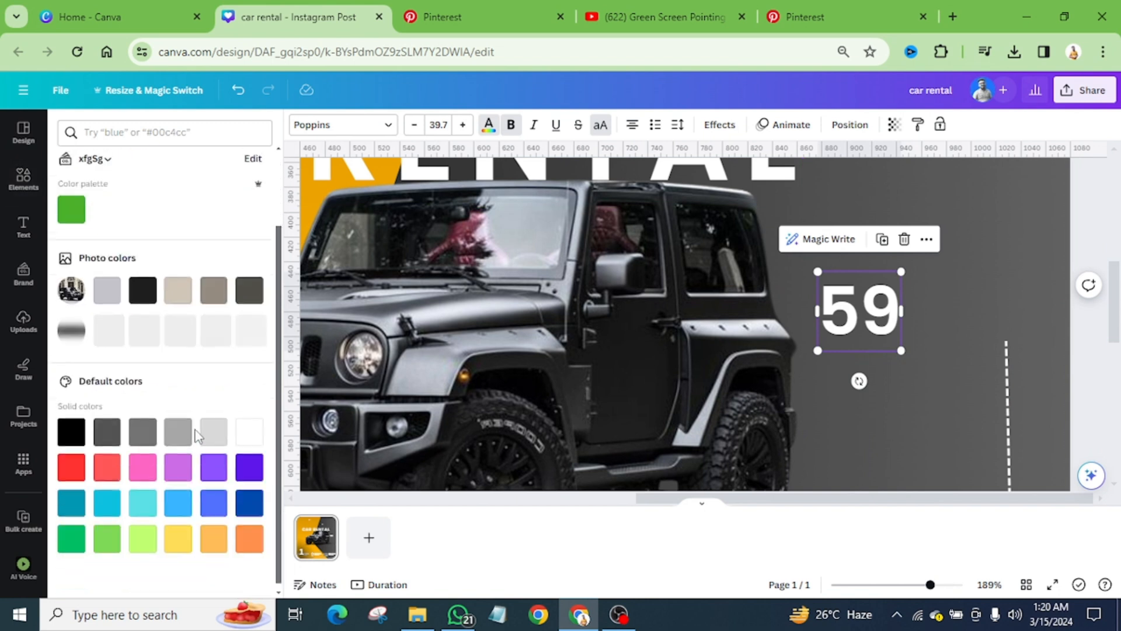
click(215, 532)
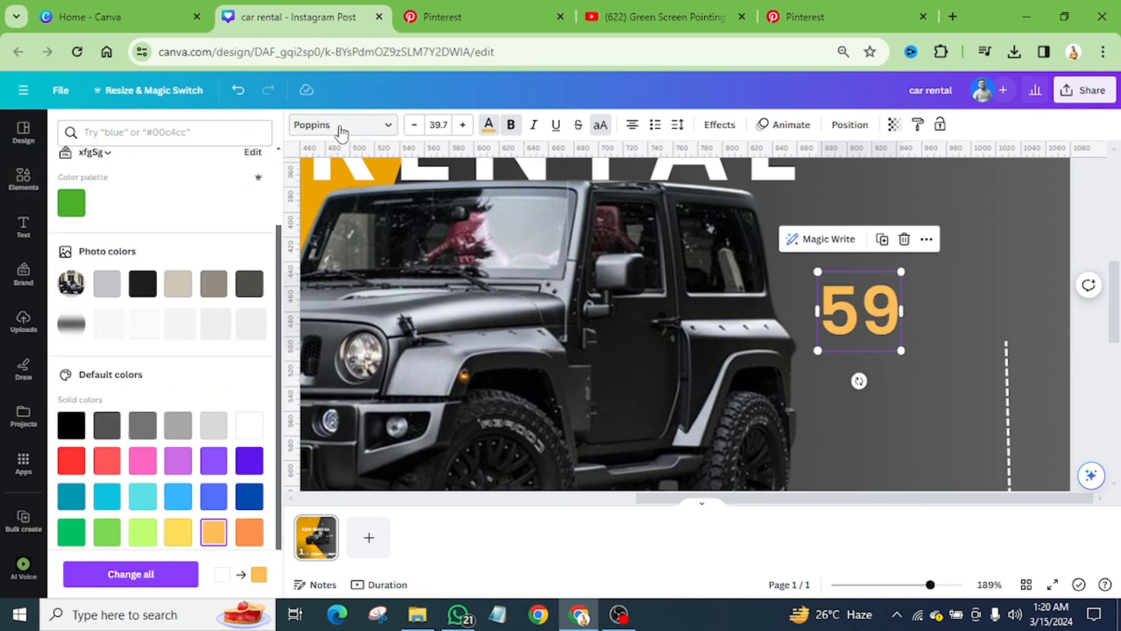
Step: Recolour the 59 text to #EDA401 by sampling the yellow background of the design
click(488, 126)
click(489, 130)
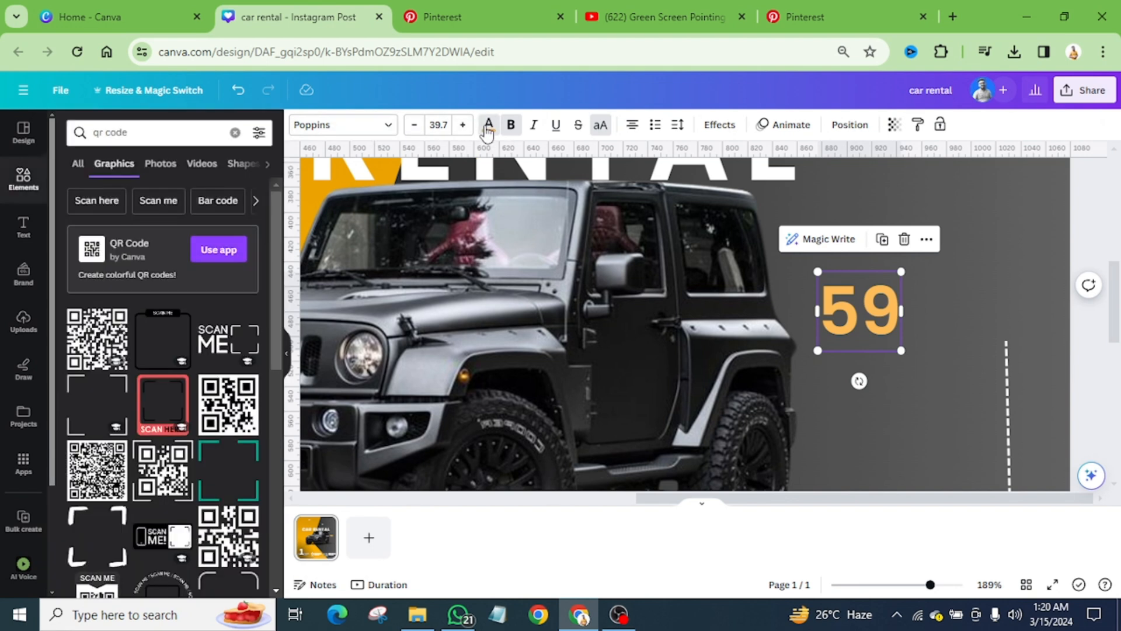
click(71, 204)
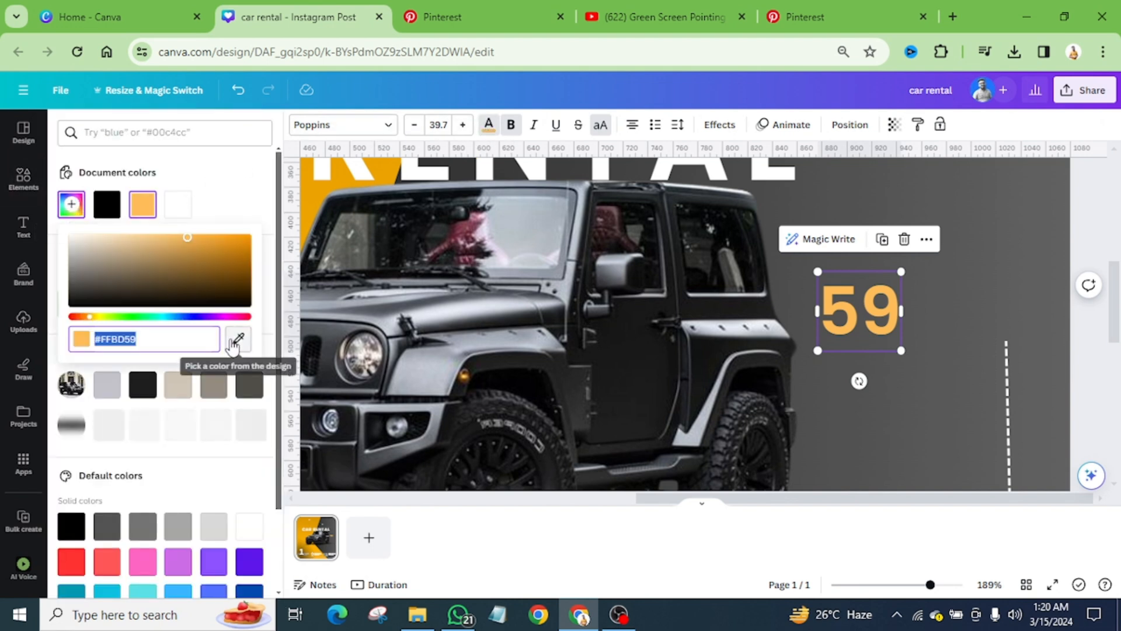
click(238, 339)
click(312, 203)
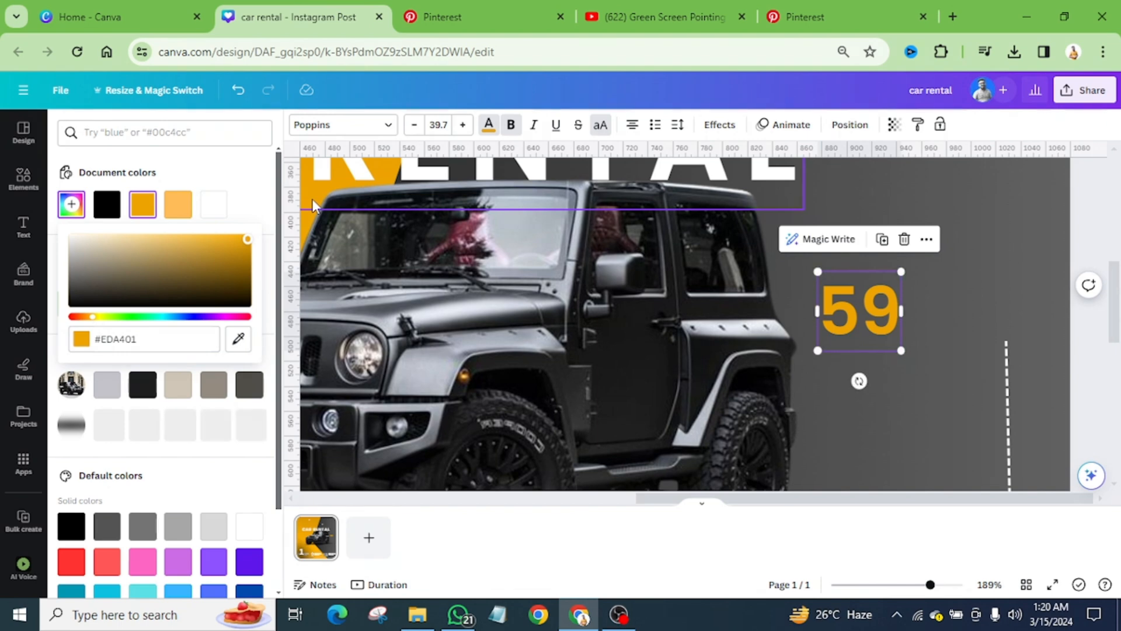
Step: Check the price format in the Pinterest reference and add a comma after the 59
click(491, 8)
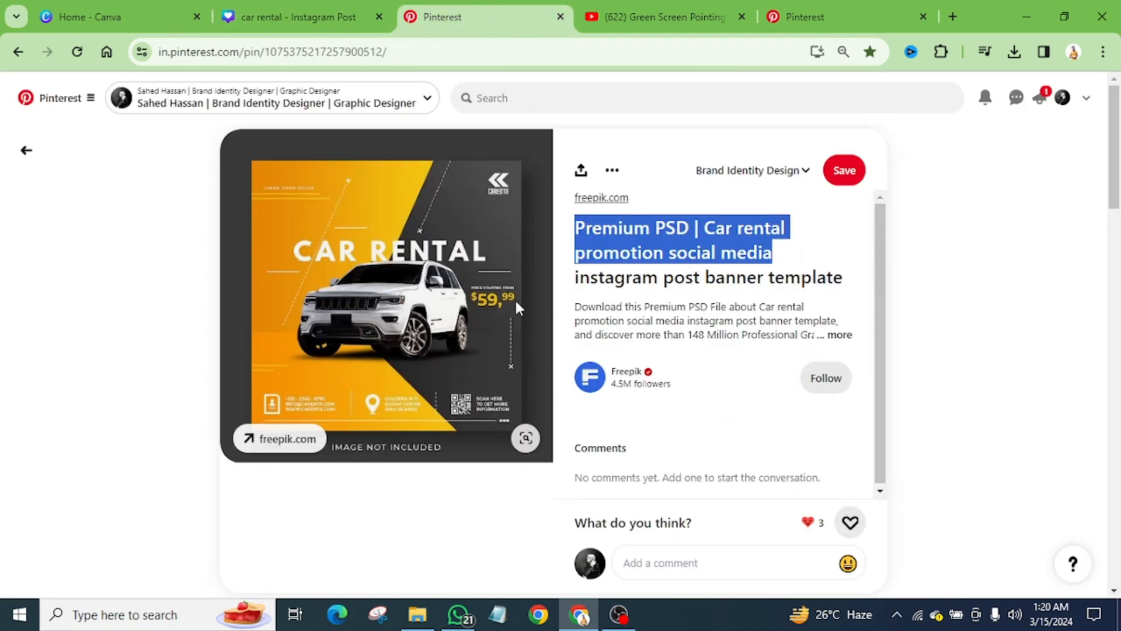
click(282, 18)
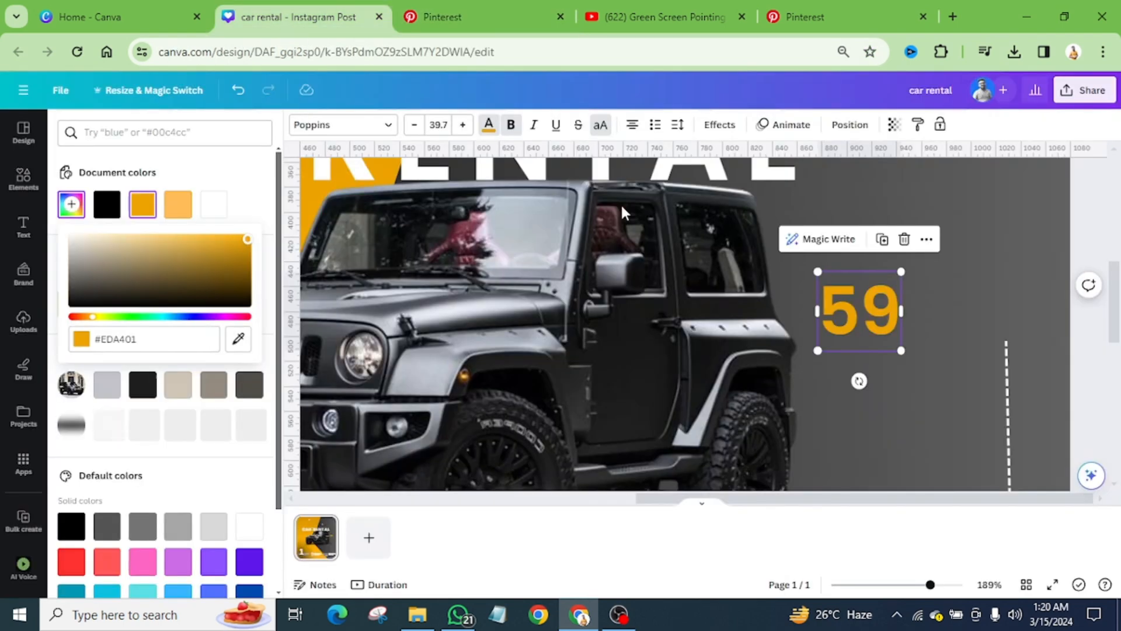
click(893, 331)
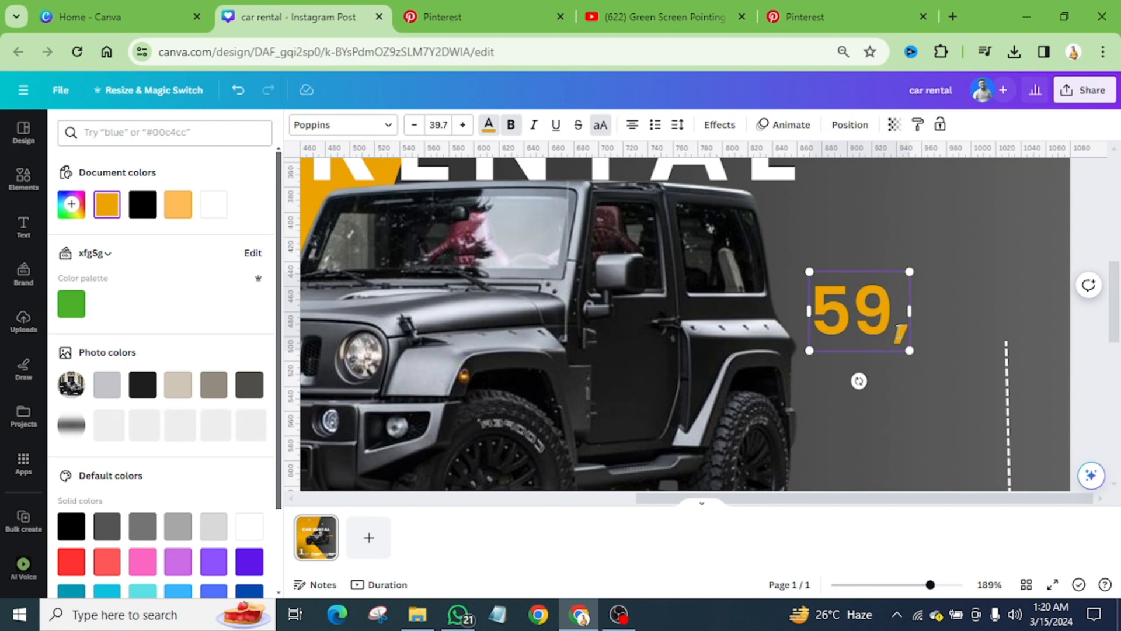
click(965, 310)
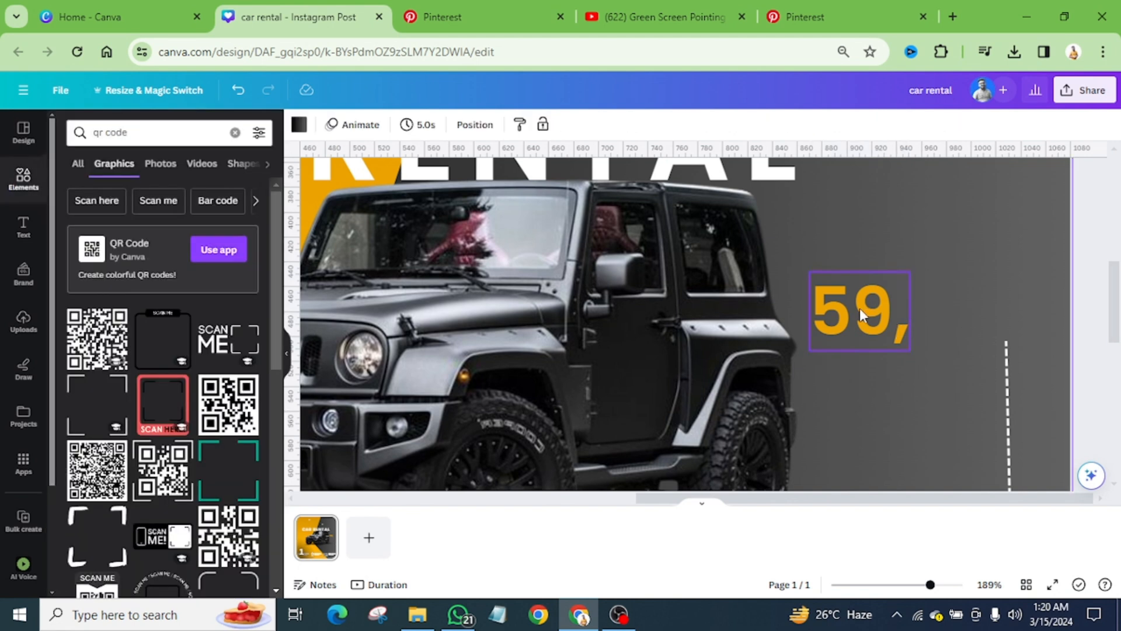
Step: Duplicate the price text, change the copy to 99, shrink it to font size 19.1 and set it just after the comma
alt+drag(860, 307, 971, 270)
double_click(980, 268)
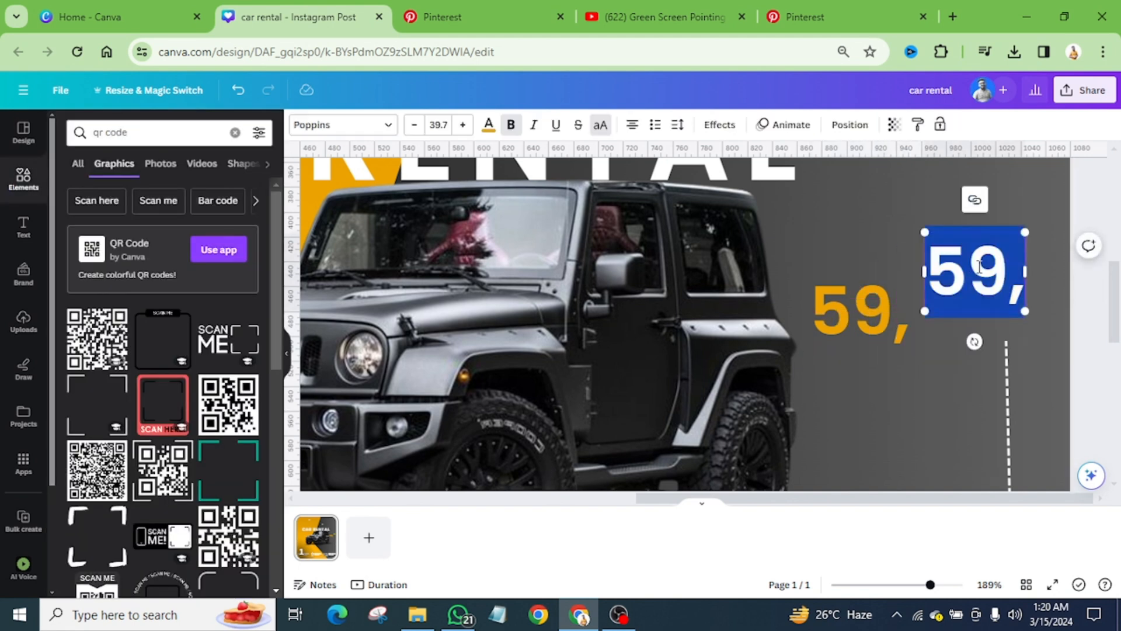
text(99)
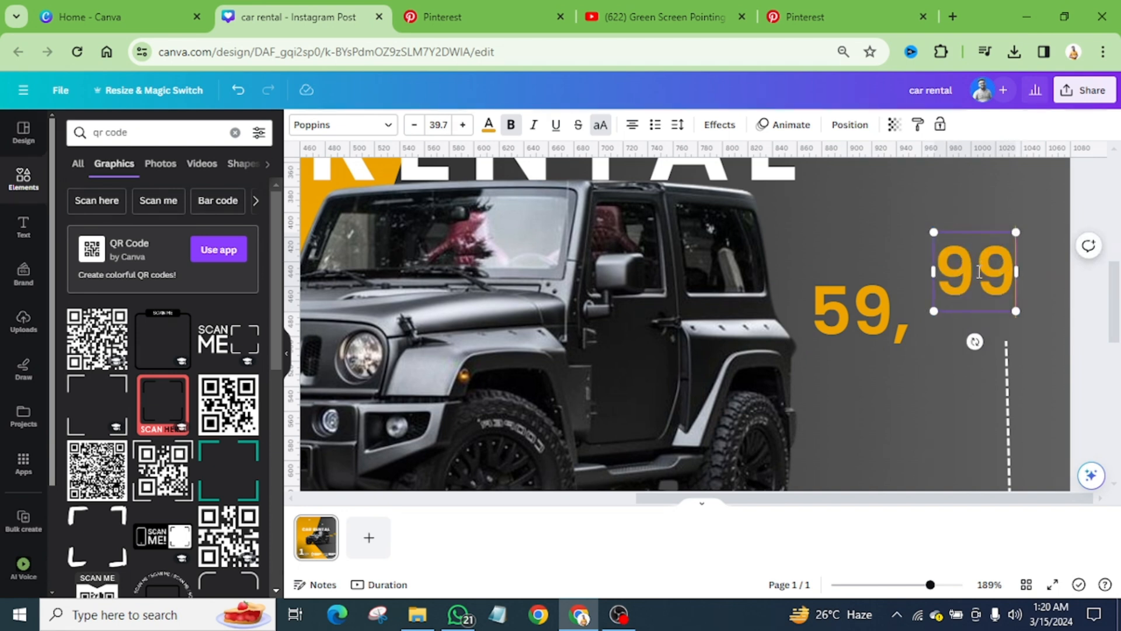
drag(1016, 311, 937, 305)
Step: Reduce the 99 to font size 17 after checking the reference, and turn a copy of it above the price into a $ sign
click(485, 14)
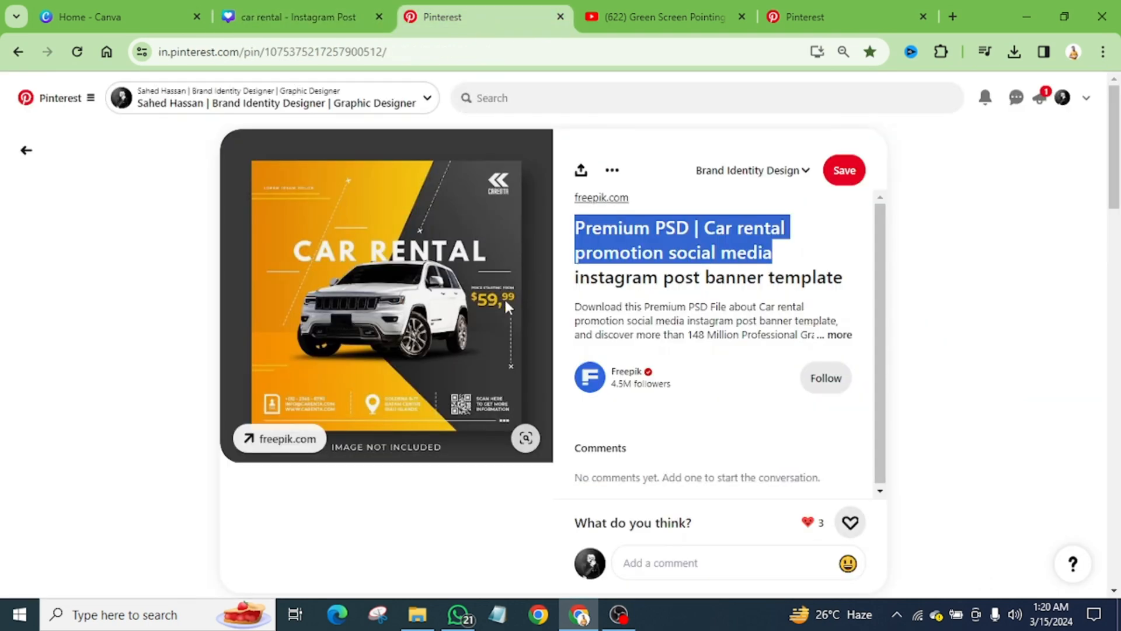
click(297, 16)
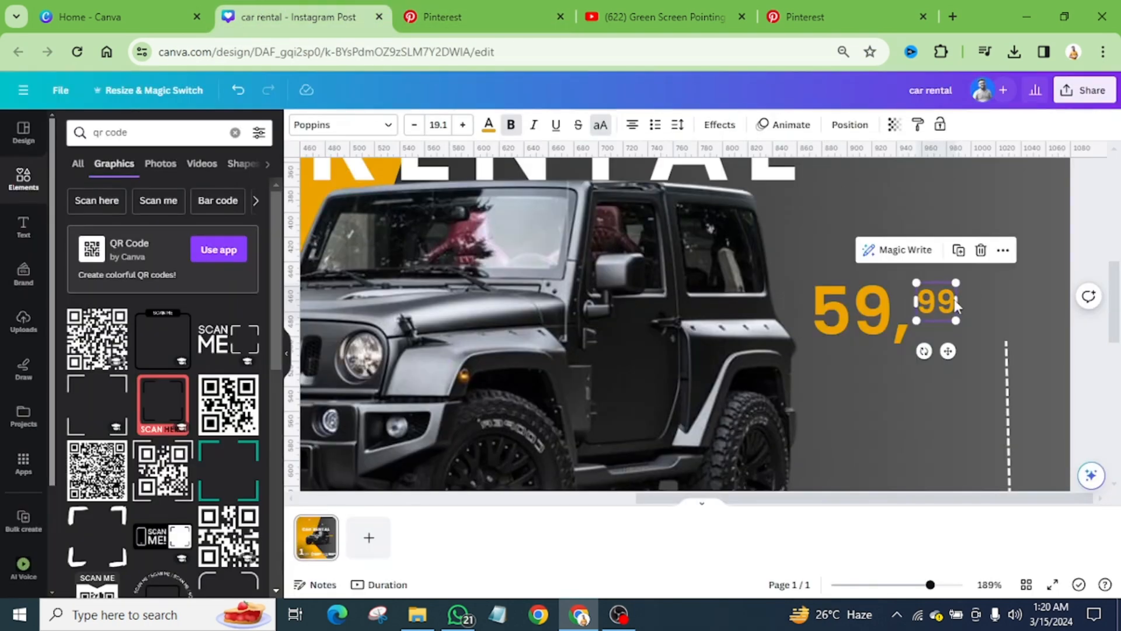
drag(955, 320, 894, 262)
double_click(896, 257)
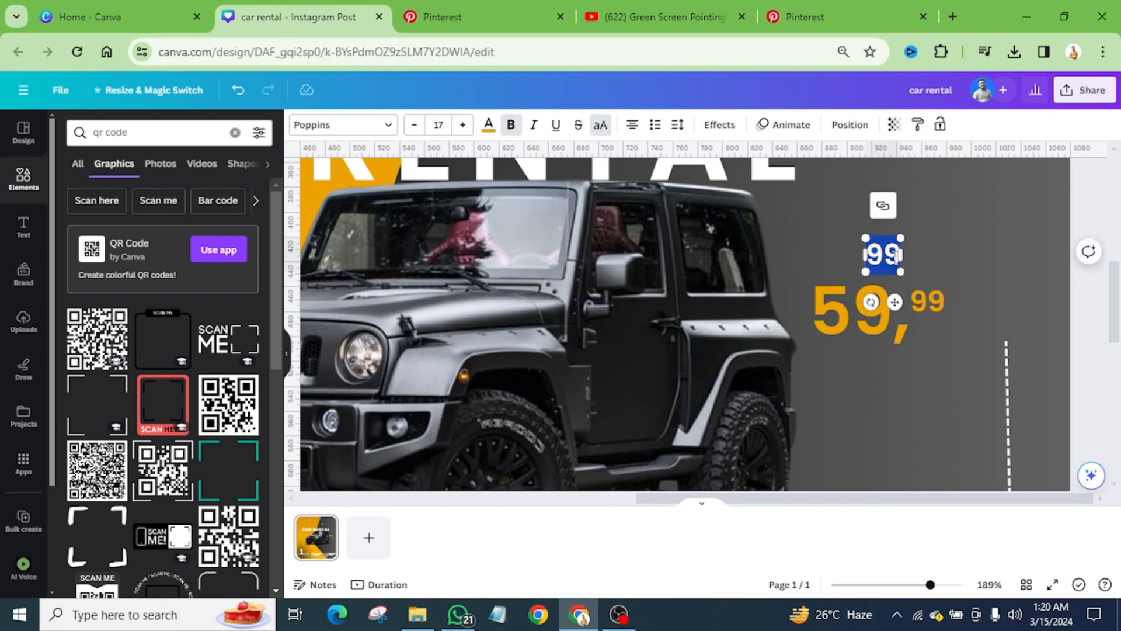
text($)
click(936, 260)
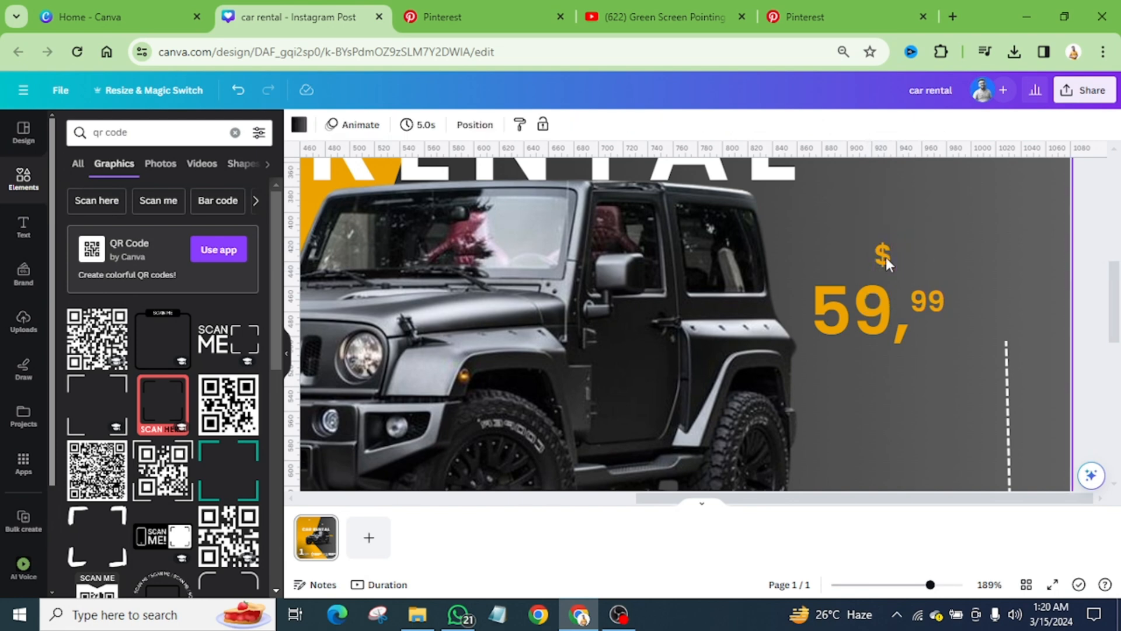
Step: Compare the price layout with the Pinterest reference and move the $ sign to just before the 59, aligned near its upper edge
click(887, 262)
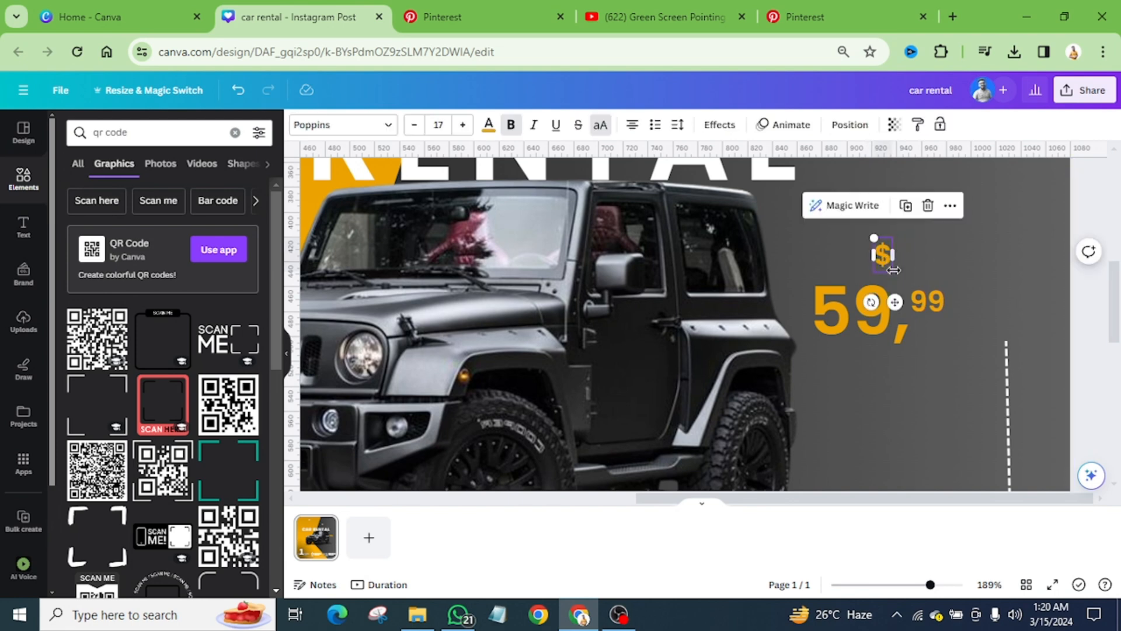
click(465, 8)
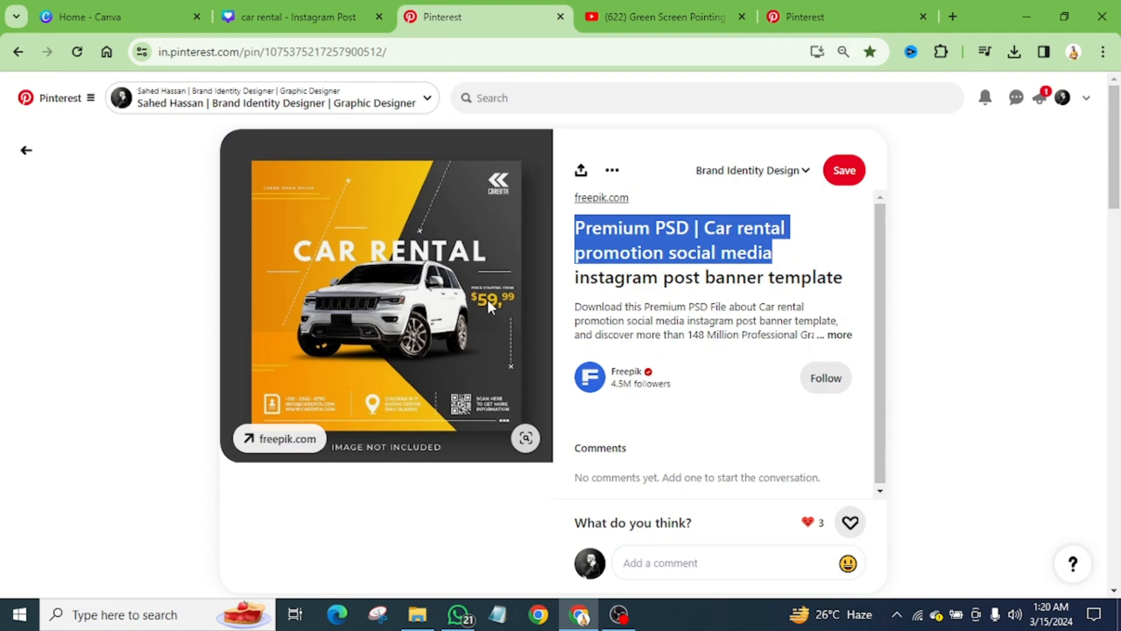
click(316, 17)
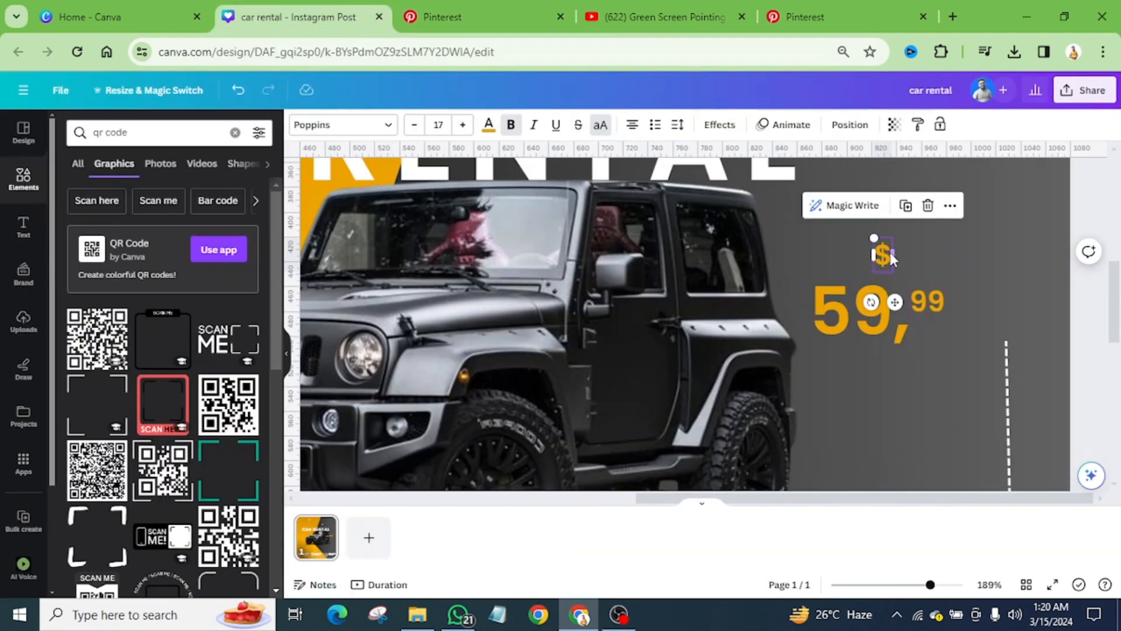
drag(882, 254, 800, 295)
key(Escape)
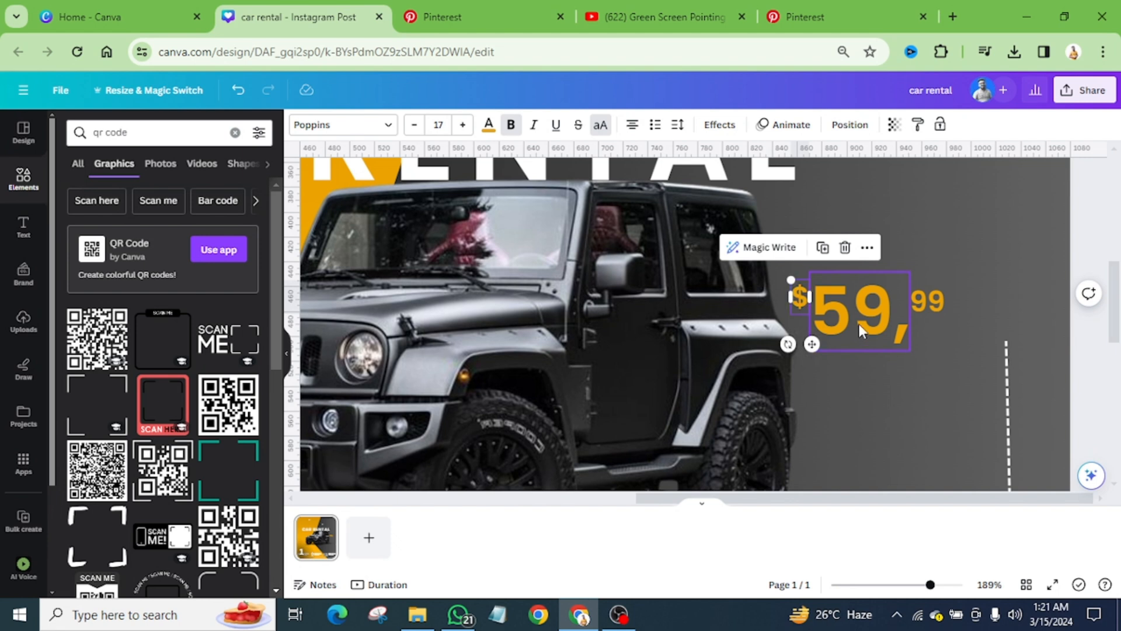
Step: Select the $, 59 and 99 texts together, shift them toward the dashed vertical line, and check the placement against the Pinterest reference
shift+click(859, 324)
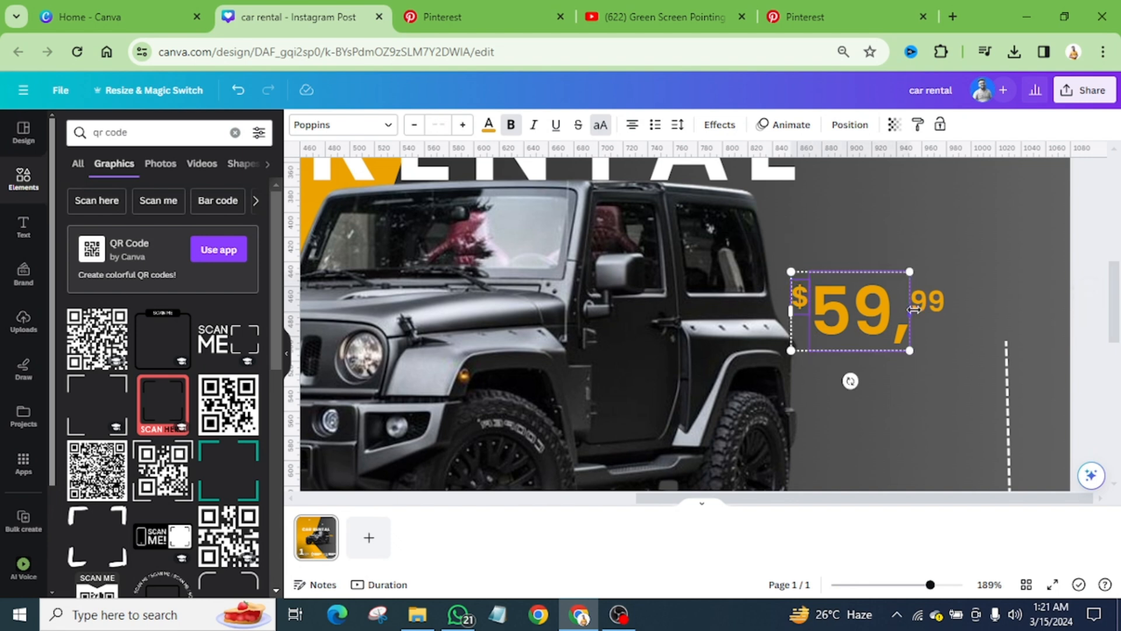
shift+click(919, 306)
drag(869, 313, 930, 313)
click(526, 18)
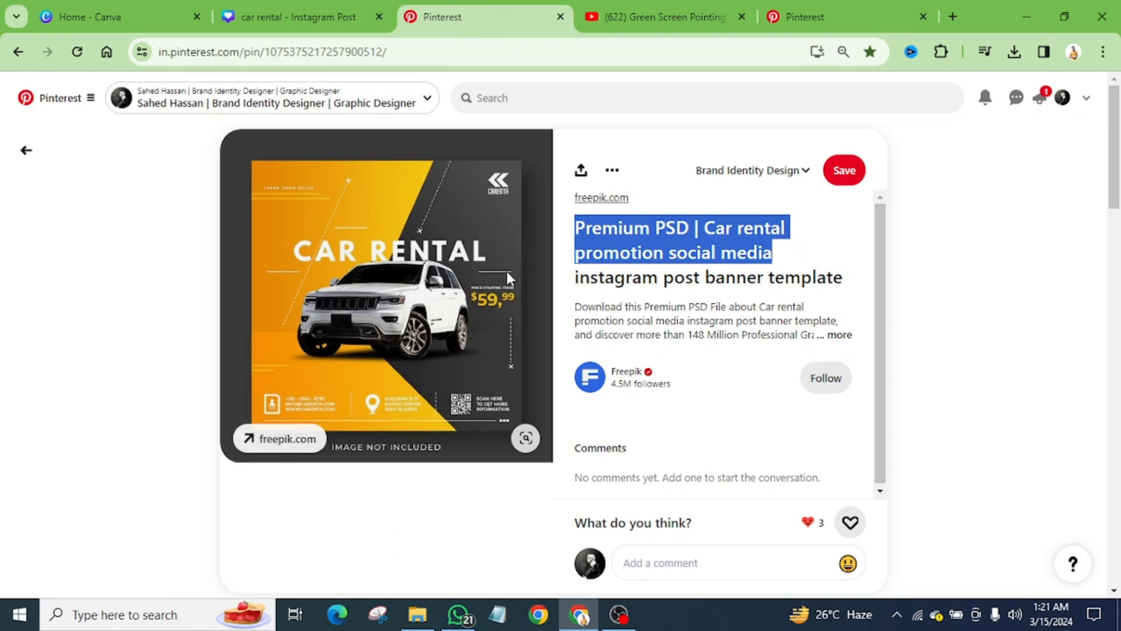
click(298, 17)
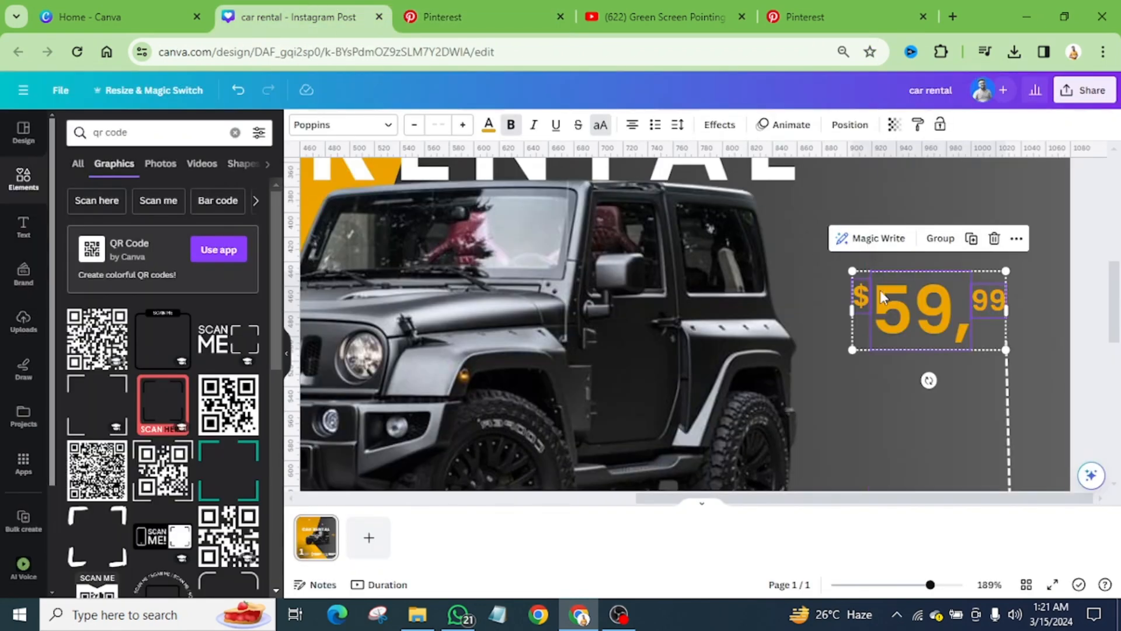
scroll(841, 315, down, 5)
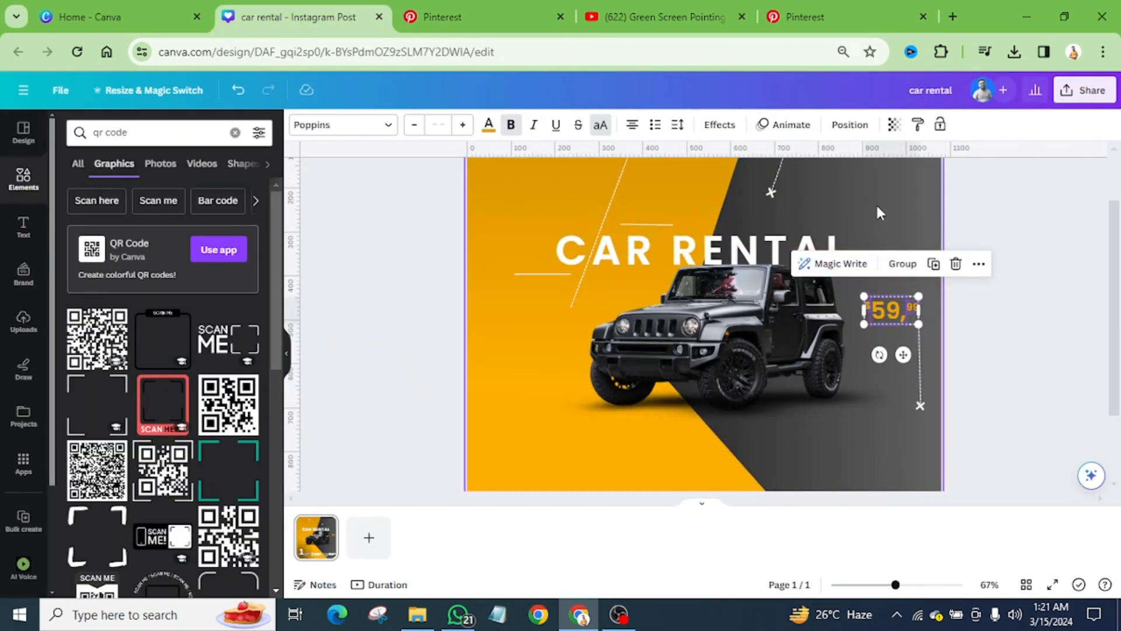
click(875, 202)
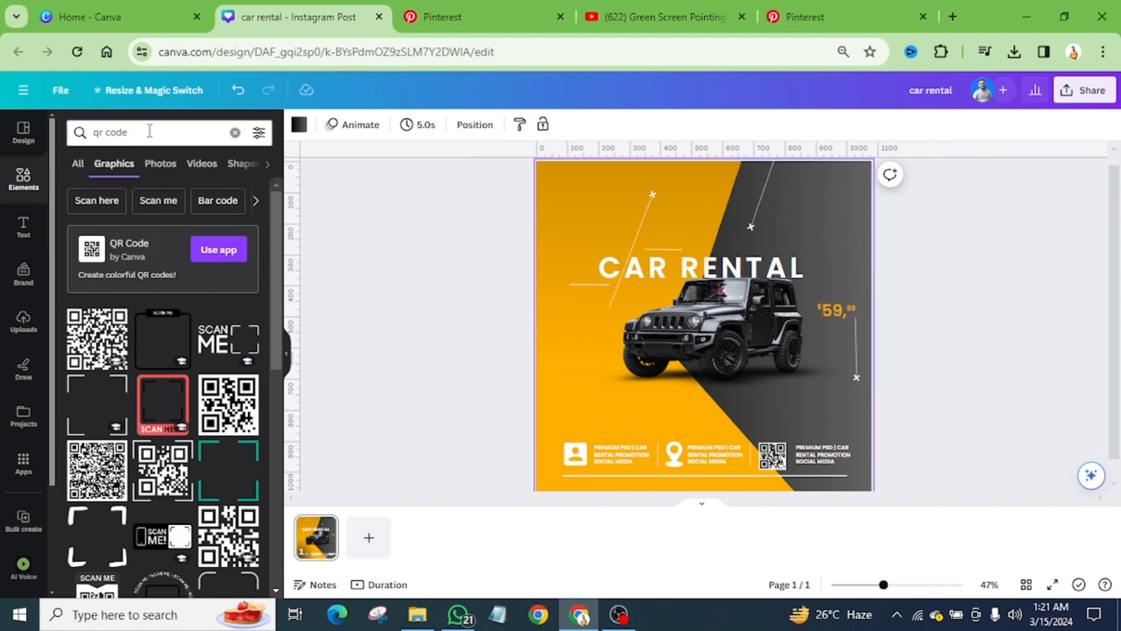
Step: Search the graphics for "logo", insert the blue angular arrow-like logo, shrink it and place it in the design's upper-right dark area
drag(150, 131, 28, 132)
text(logo)
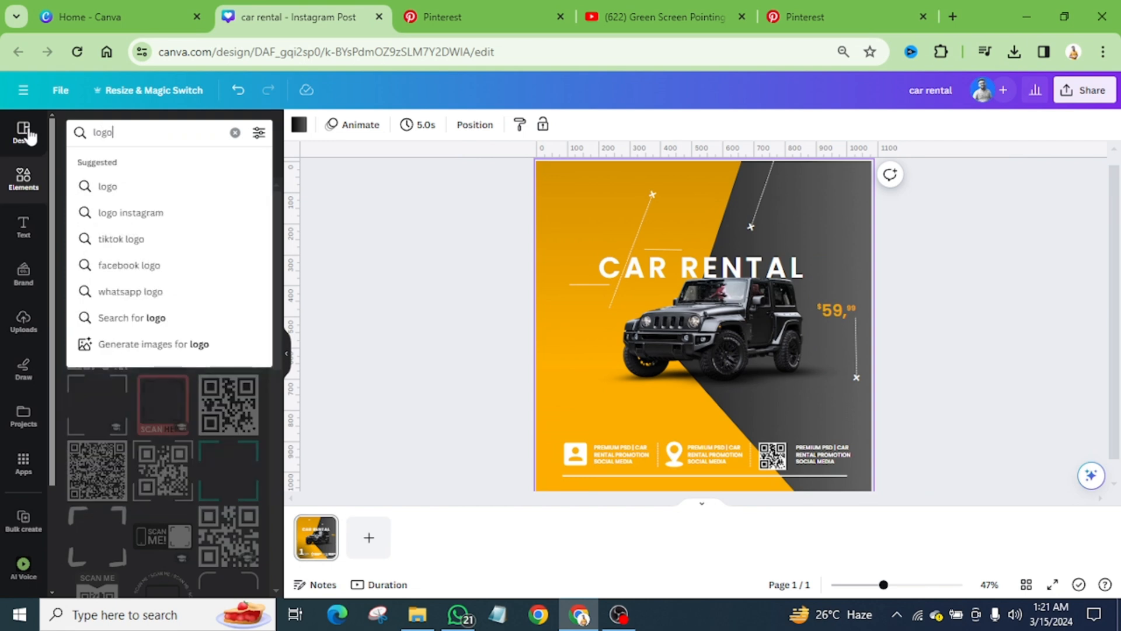
key(Return)
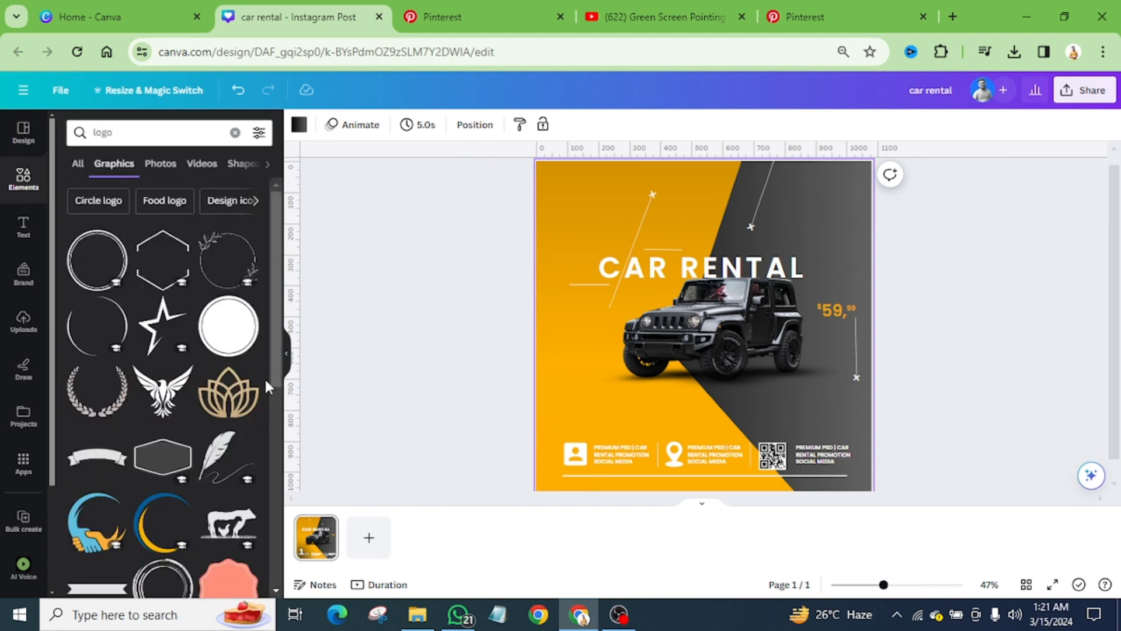
scroll(192, 412, down, 5)
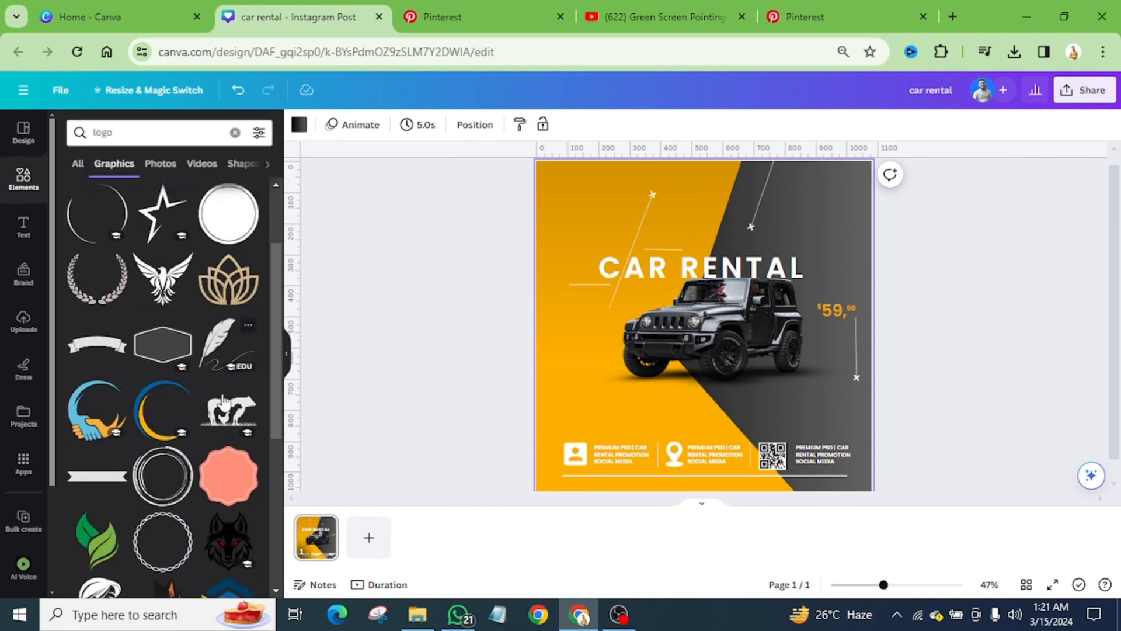
scroll(192, 412, down, 2)
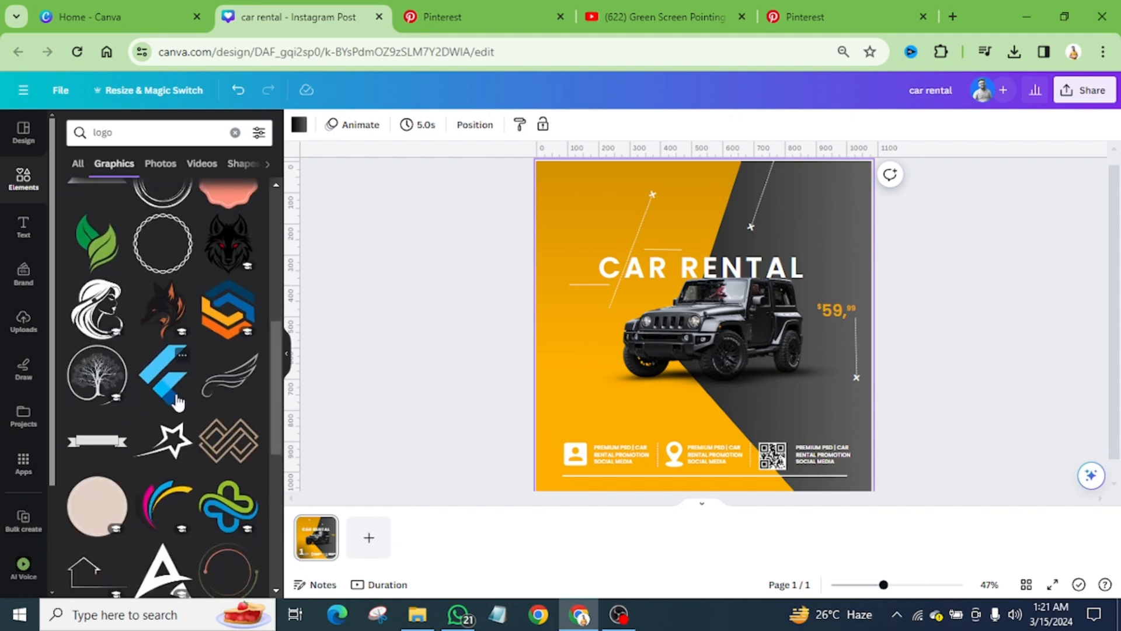
click(173, 395)
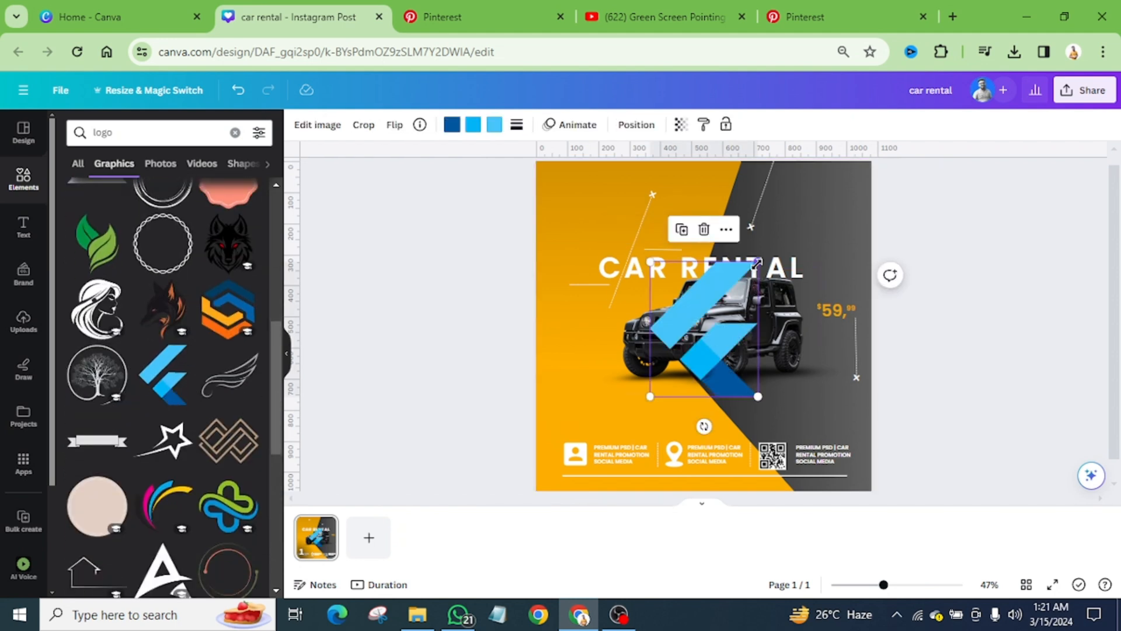
drag(758, 262, 842, 211)
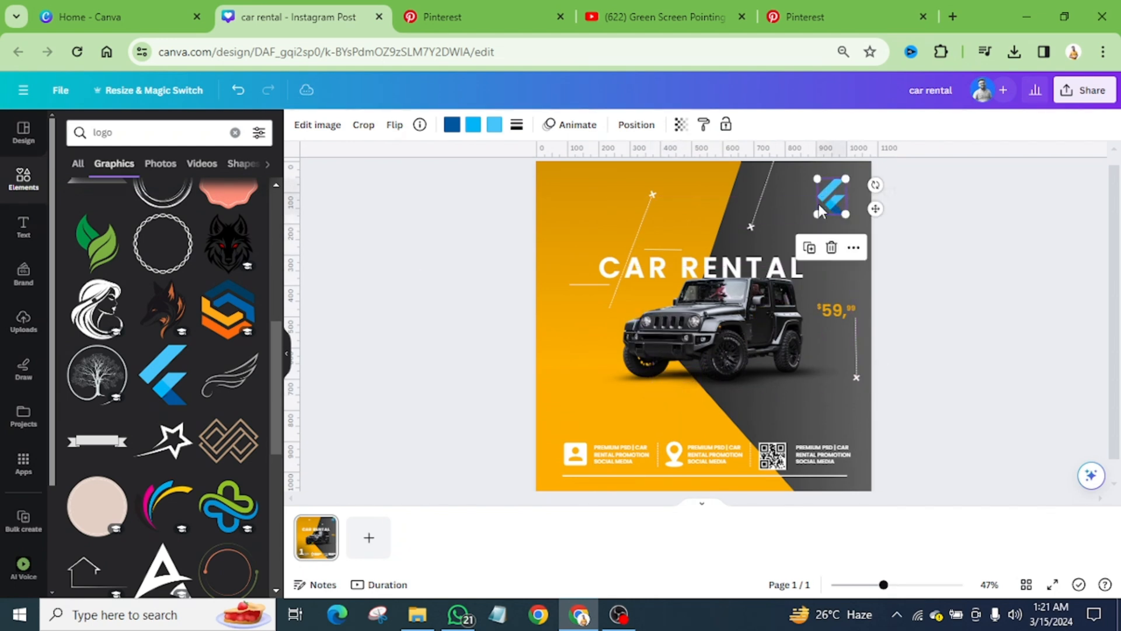
Step: Recolour all three blue shades of the logo to white
click(453, 125)
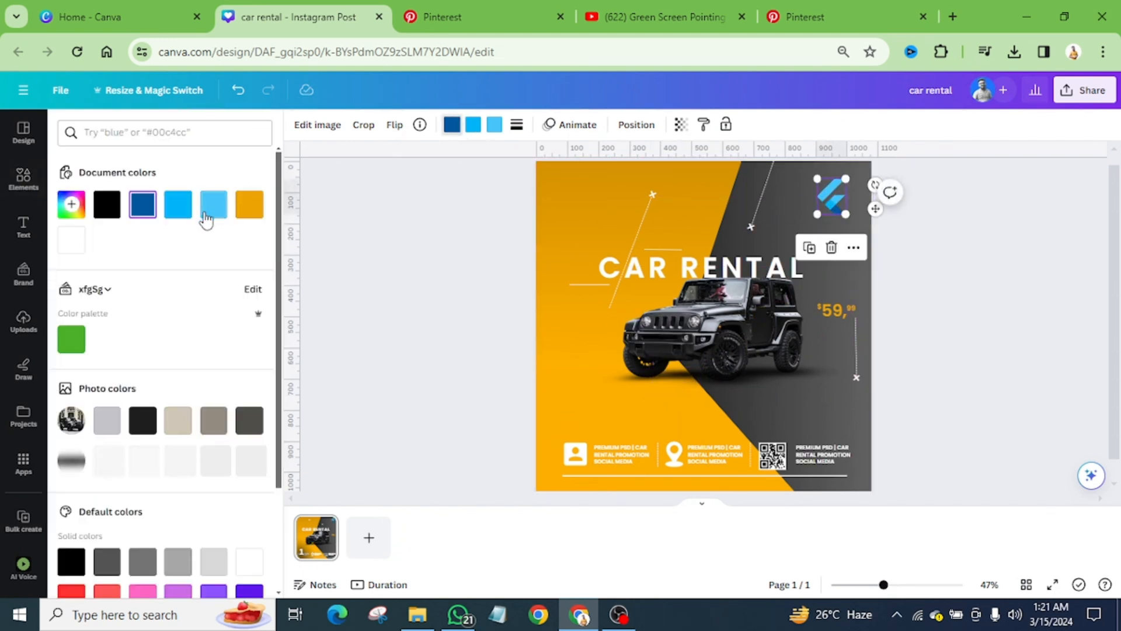
click(71, 239)
click(473, 124)
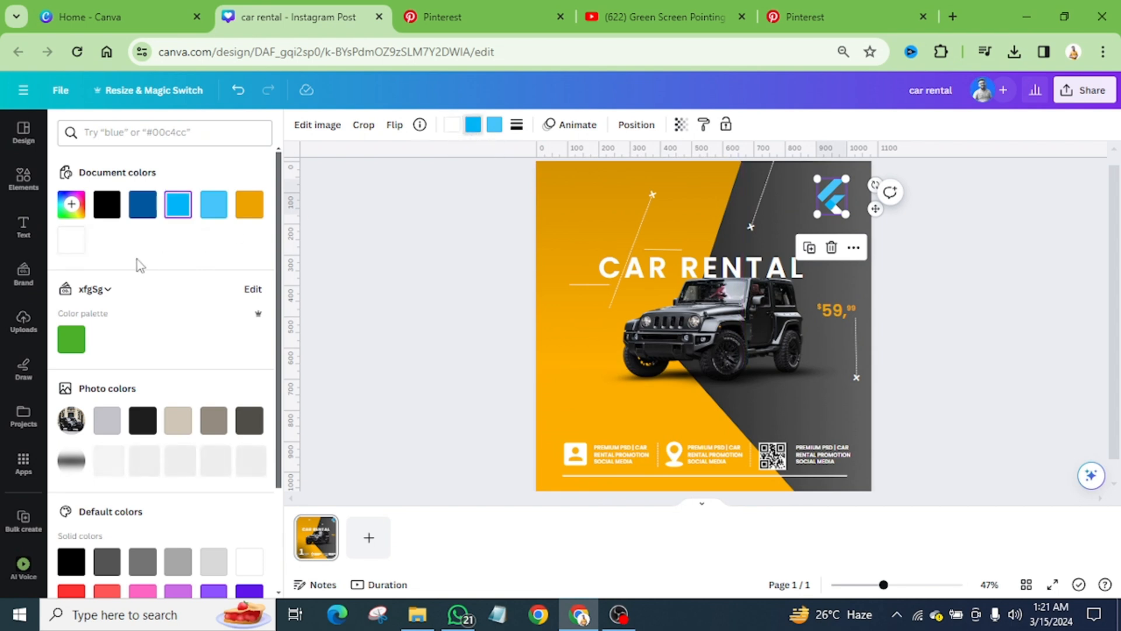
click(79, 249)
click(494, 126)
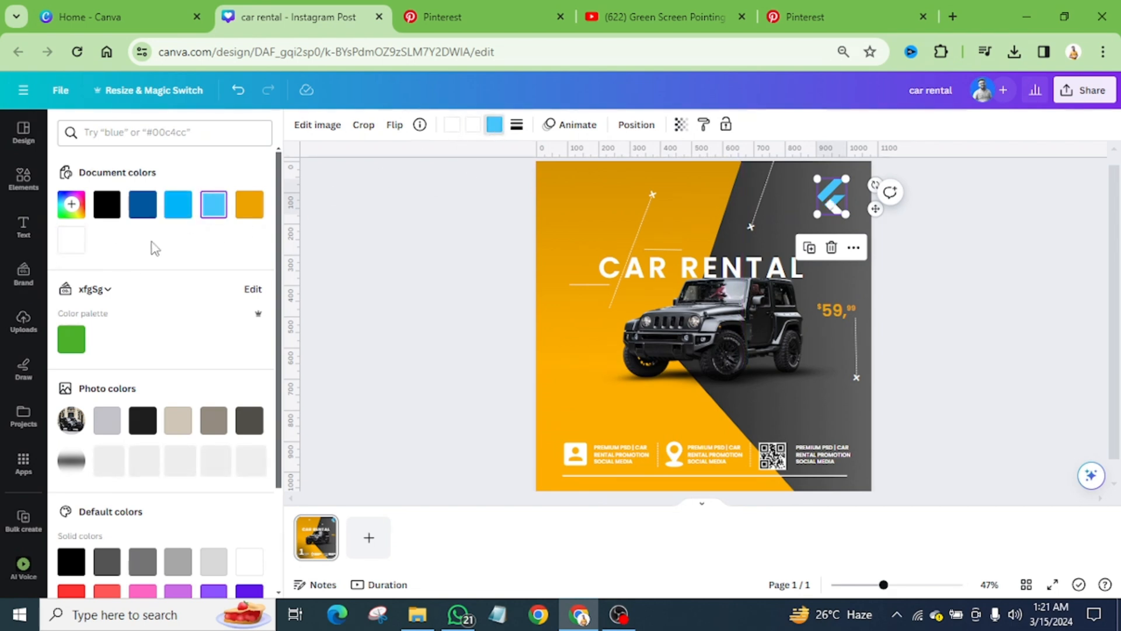
click(70, 244)
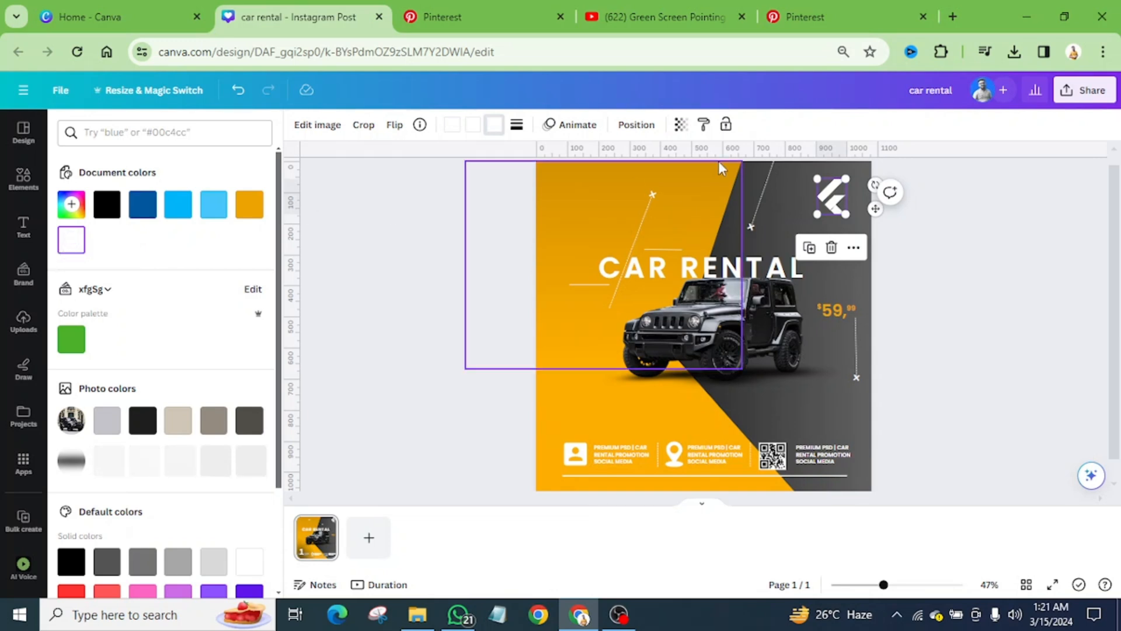
click(968, 227)
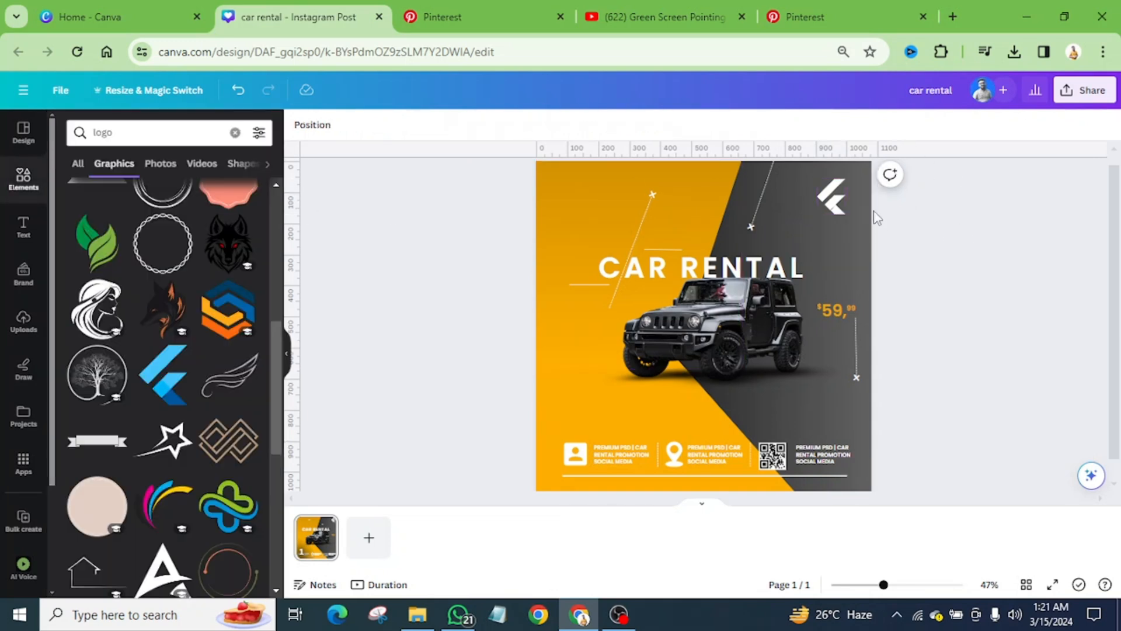
Step: Move the white logo slightly closer to the design's upper-right corner and preview the whole design in full screen
scroll(878, 219, up, 5)
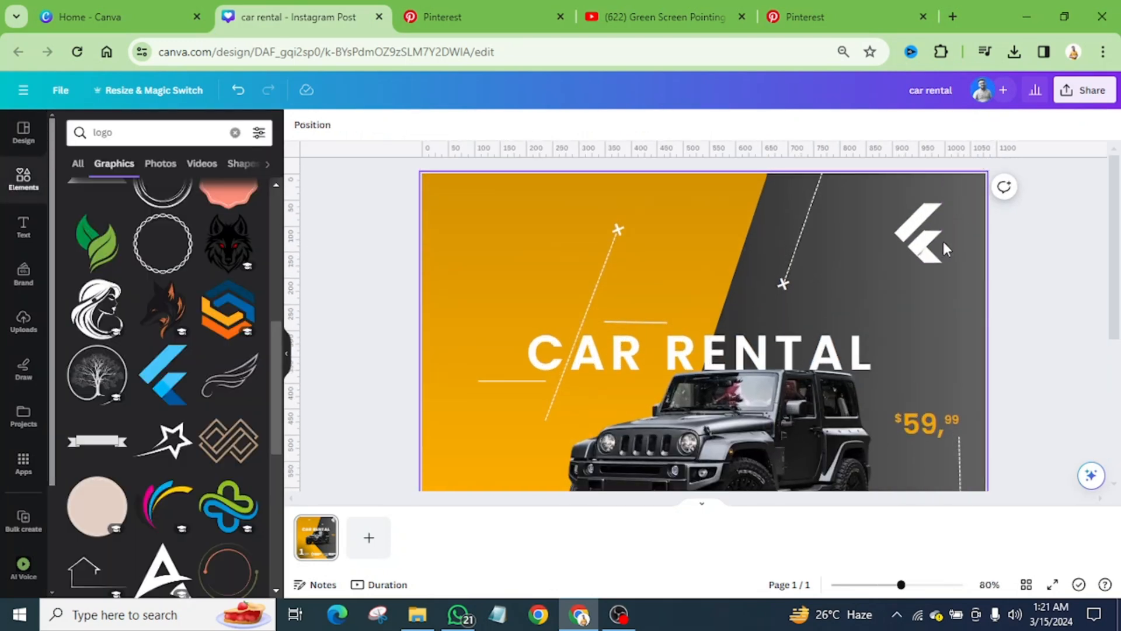
drag(931, 240, 946, 237)
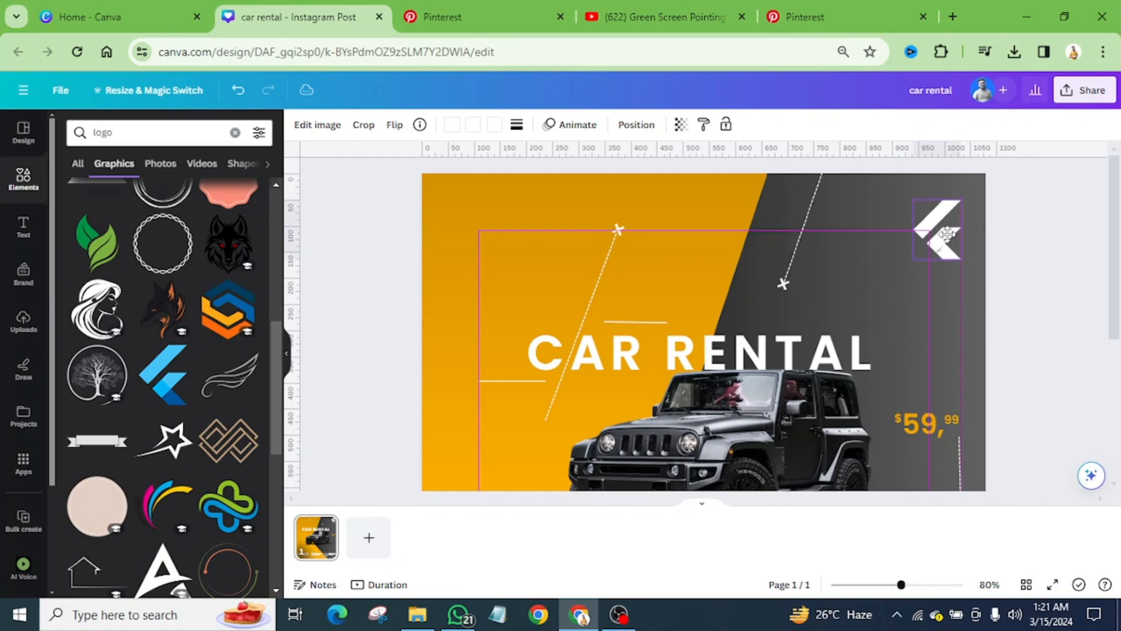
click(716, 272)
key(ctrl+alt+0)
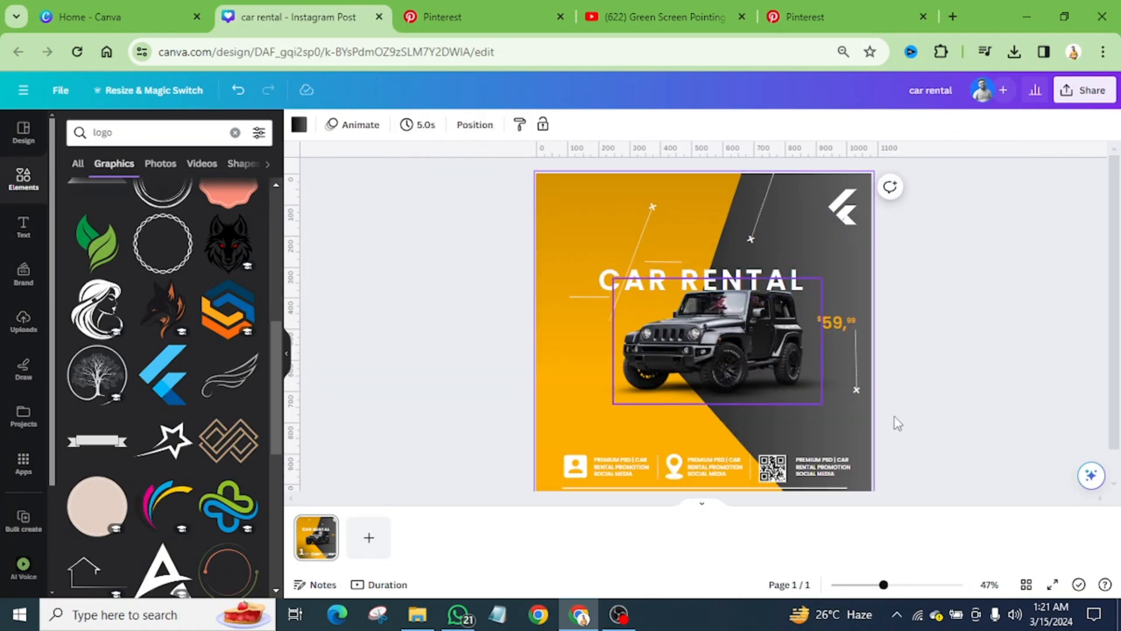
click(1053, 584)
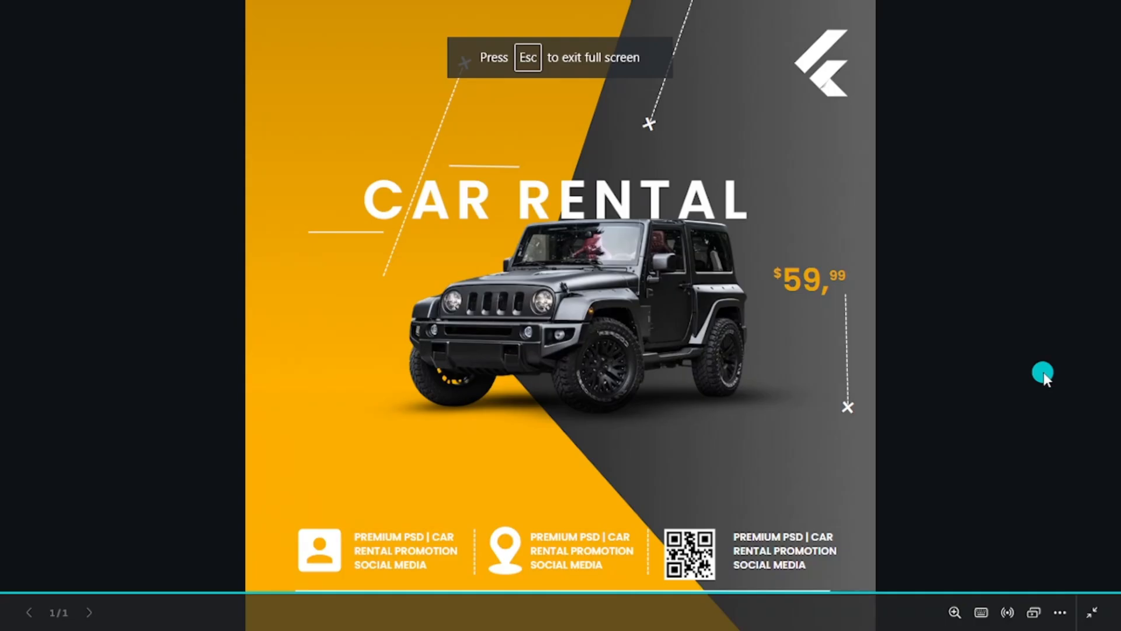